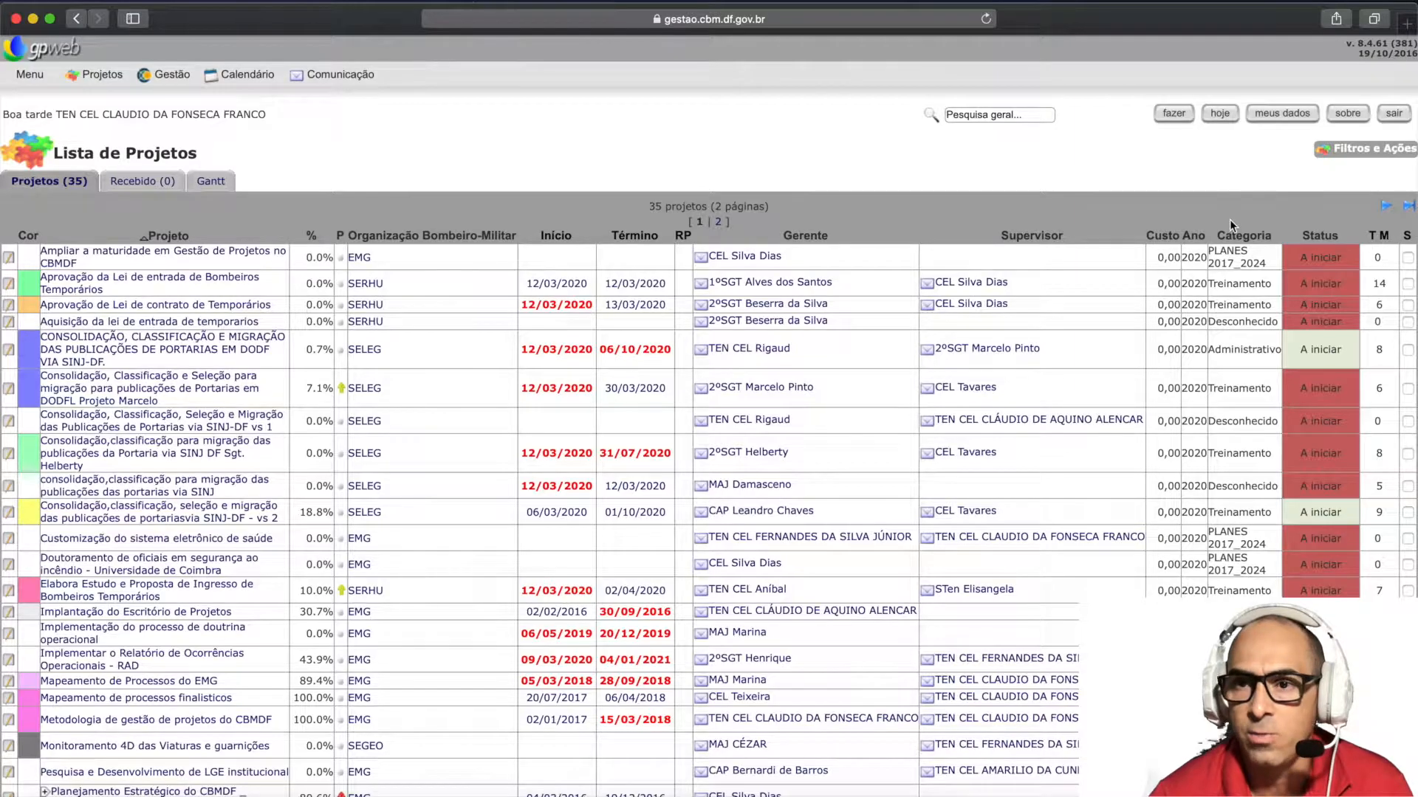
# - Show the project list filters and set the Organização Bombeiro-Militar filter to COGER
pyautogui.click(1353, 152)
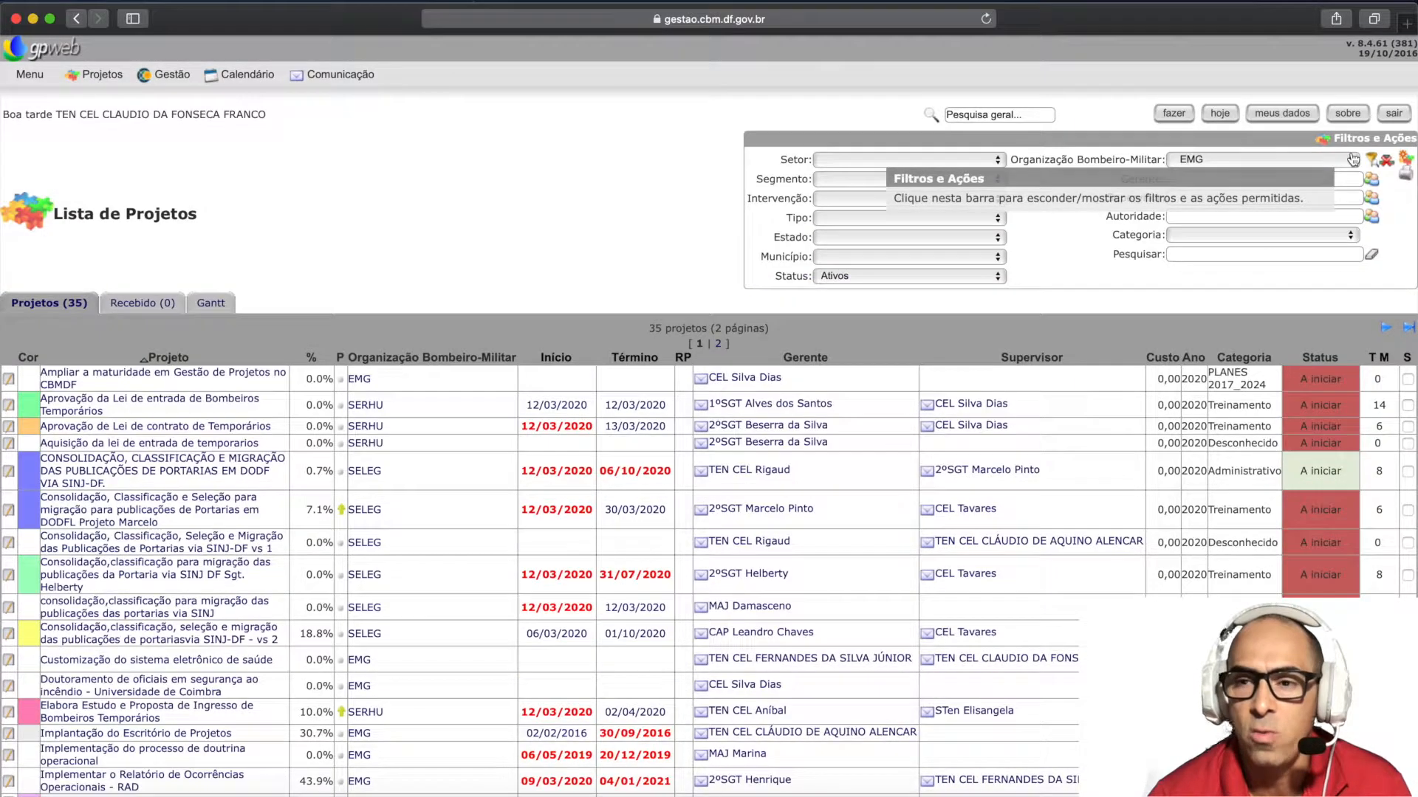
pyautogui.click(1191, 159)
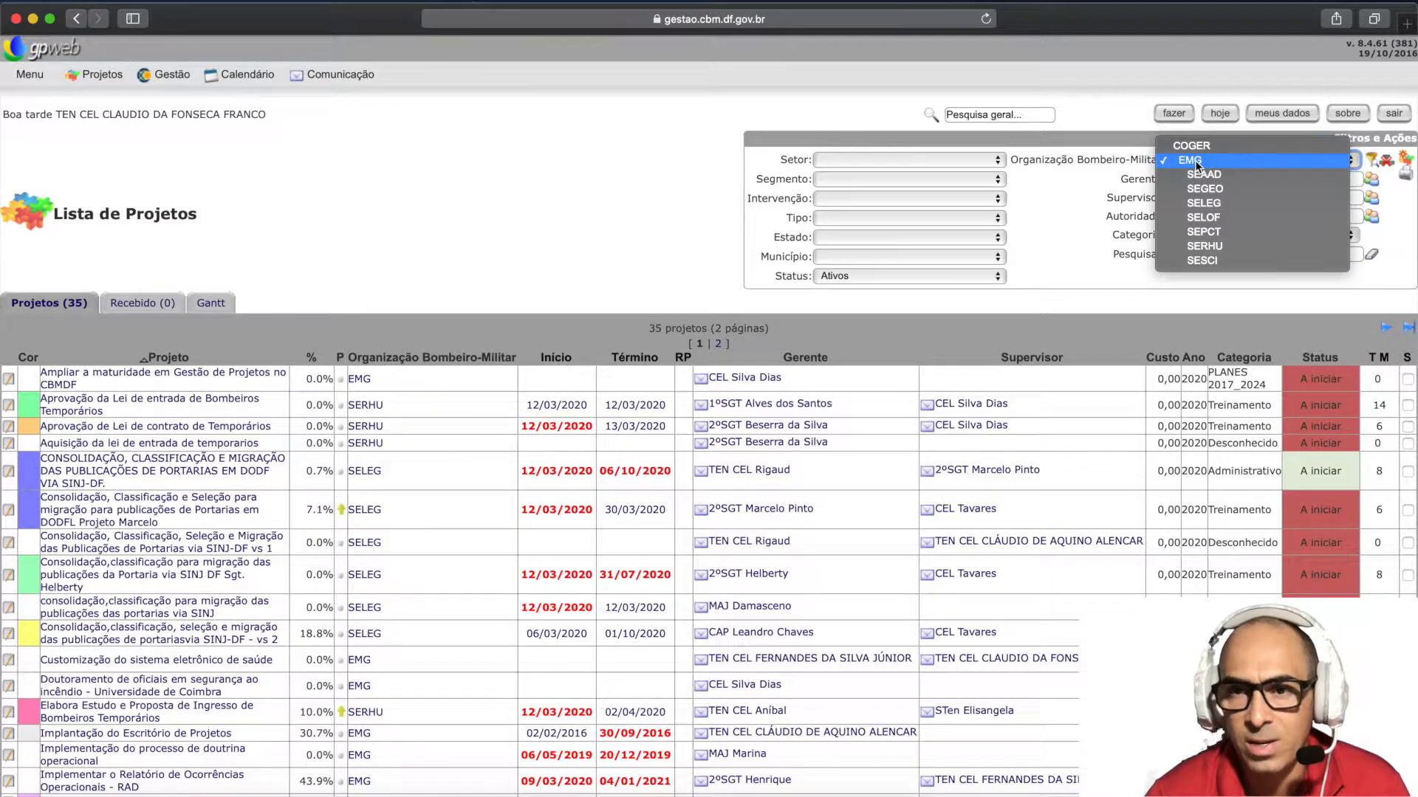
pyautogui.click(1190, 145)
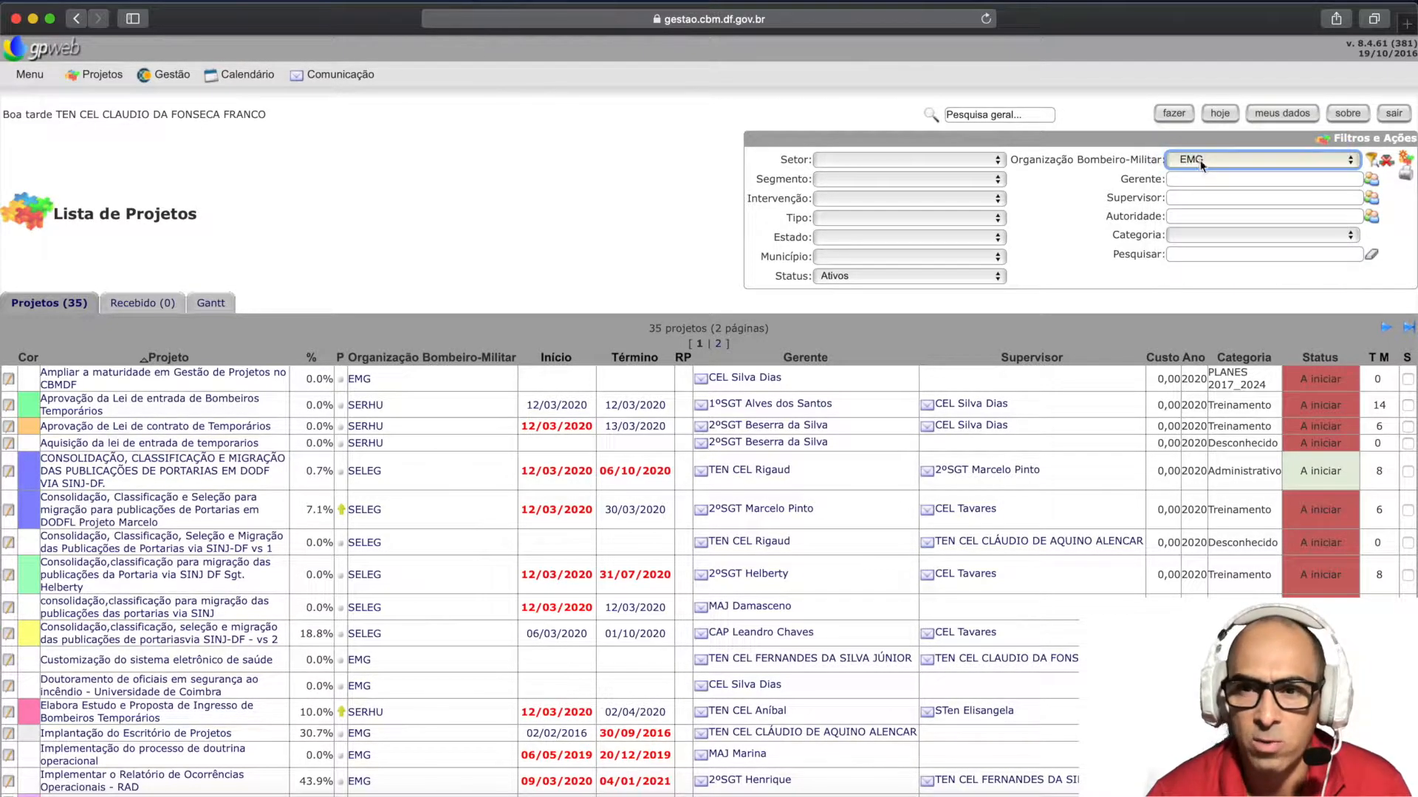
pyautogui.click(1203, 158)
pyautogui.click(1202, 158)
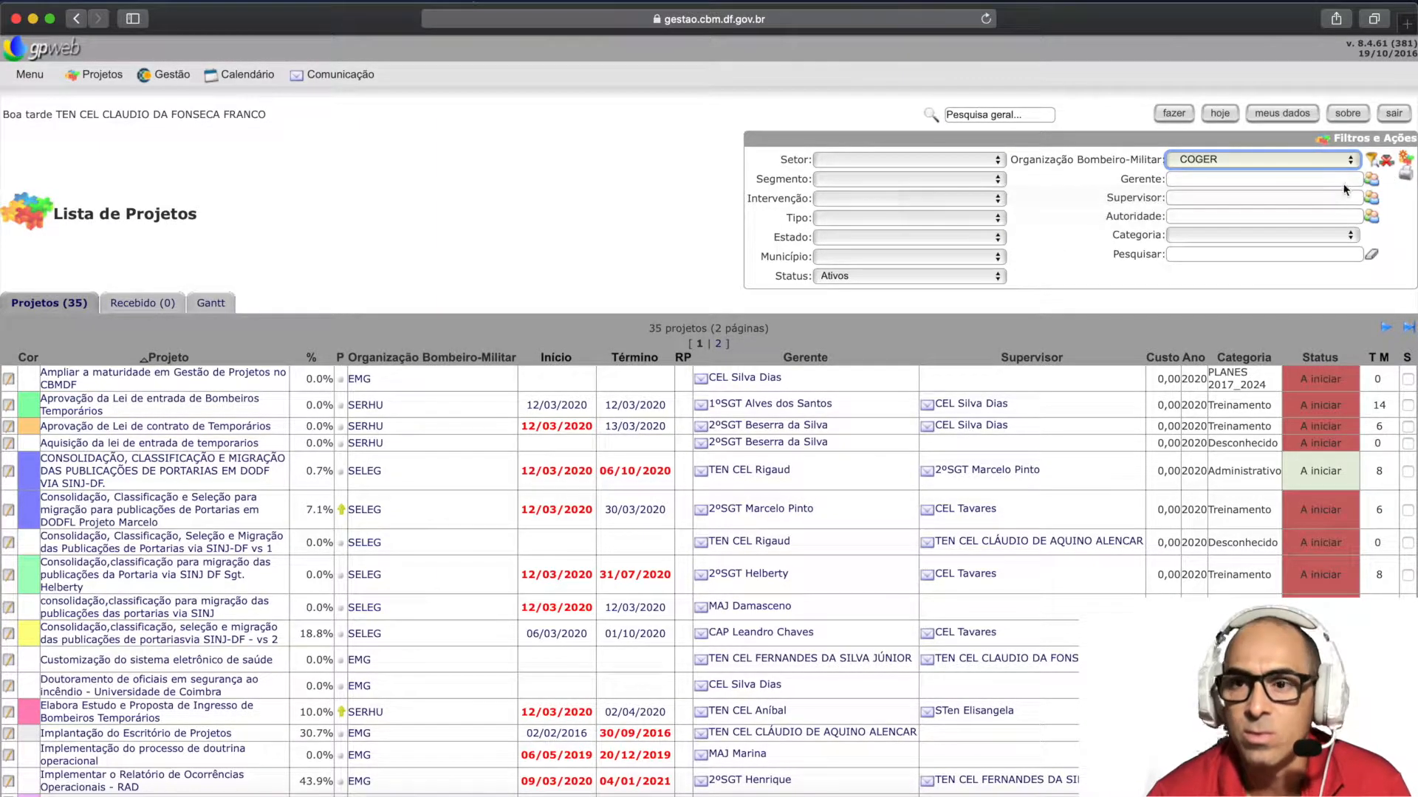
# - Clear the Status filter and search the project list for "dealf"
pyautogui.click(1220, 254)
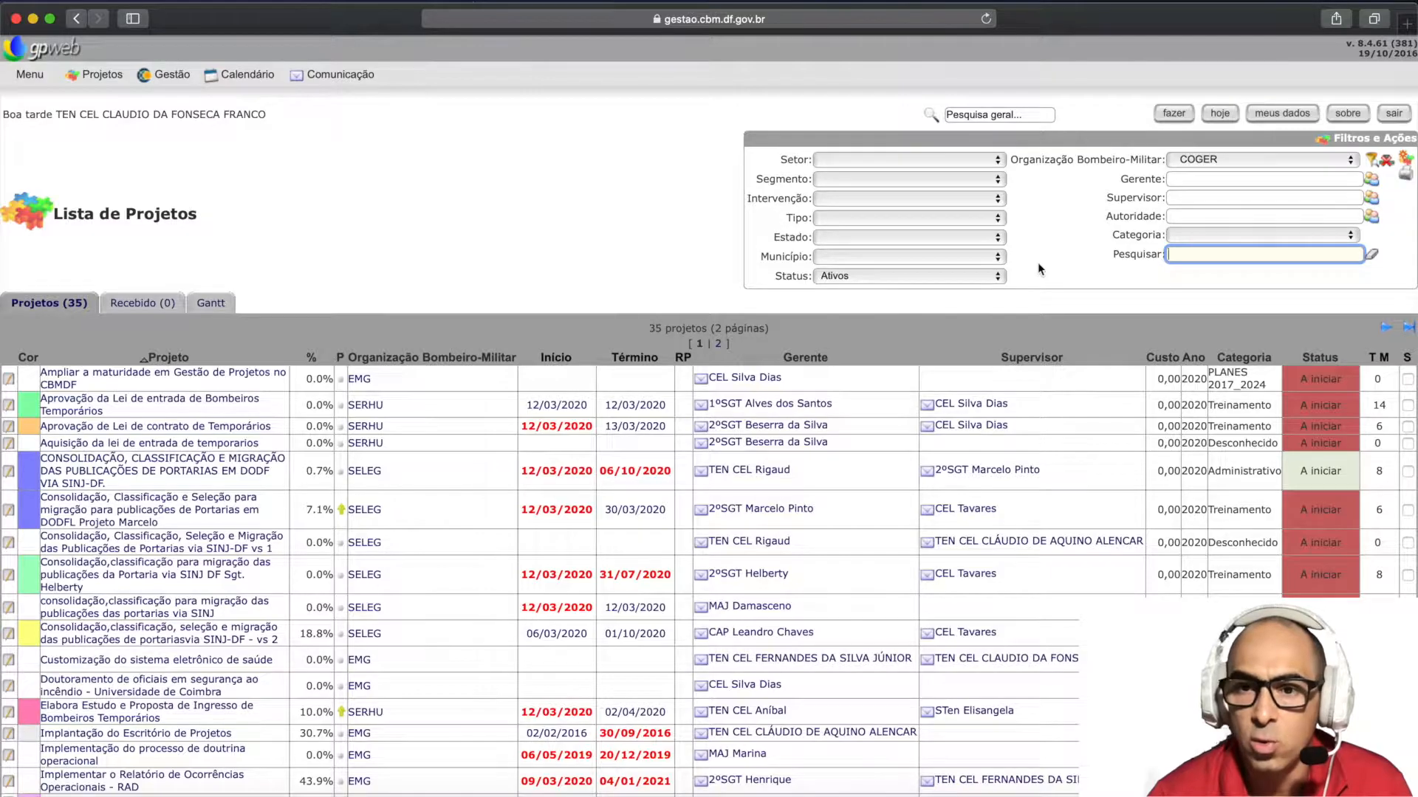
pyautogui.write('sei')
pyautogui.press('Return')
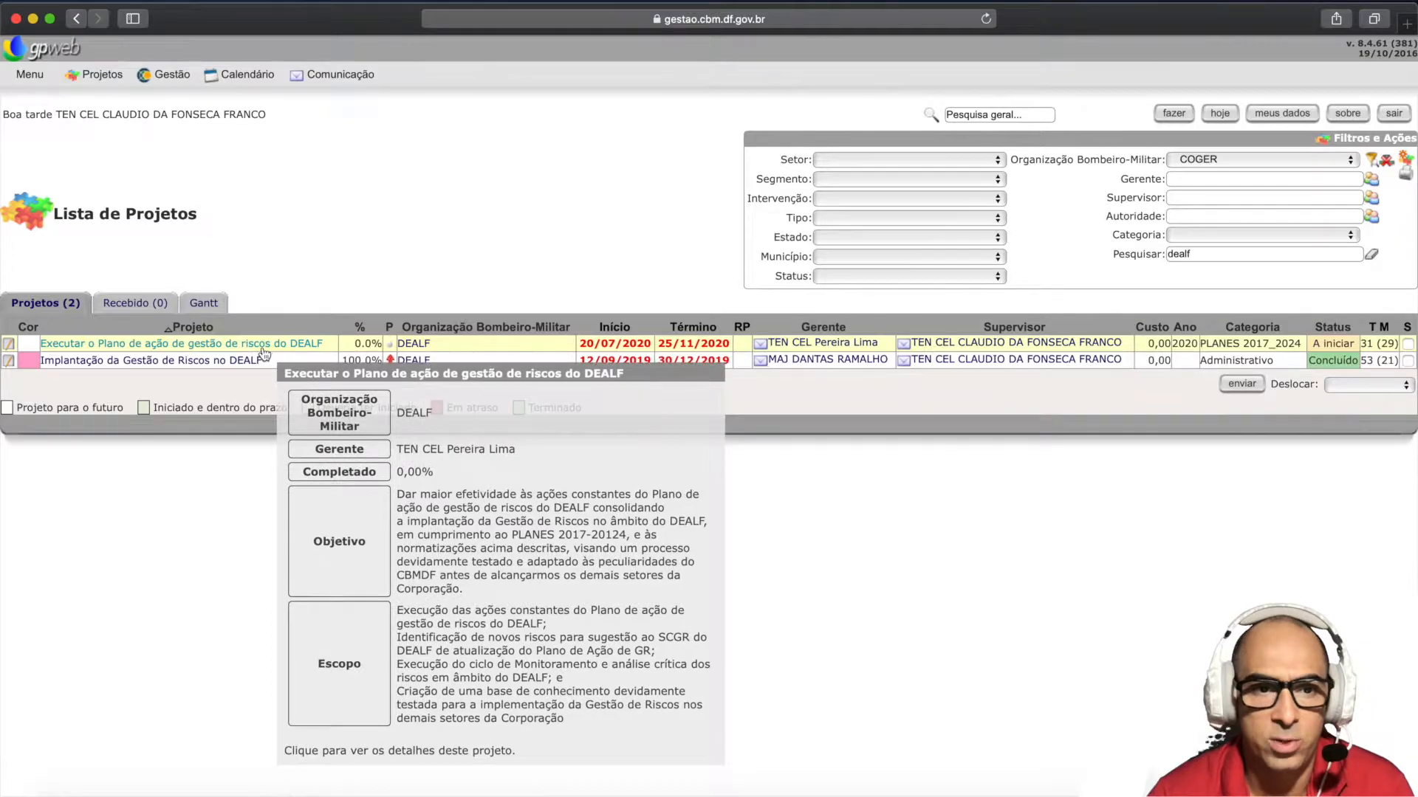
# - Open the project "Executar o Plano de ação de gestão de riscos do DEALF" and review its details down to the task summary
pyautogui.click(256, 349)
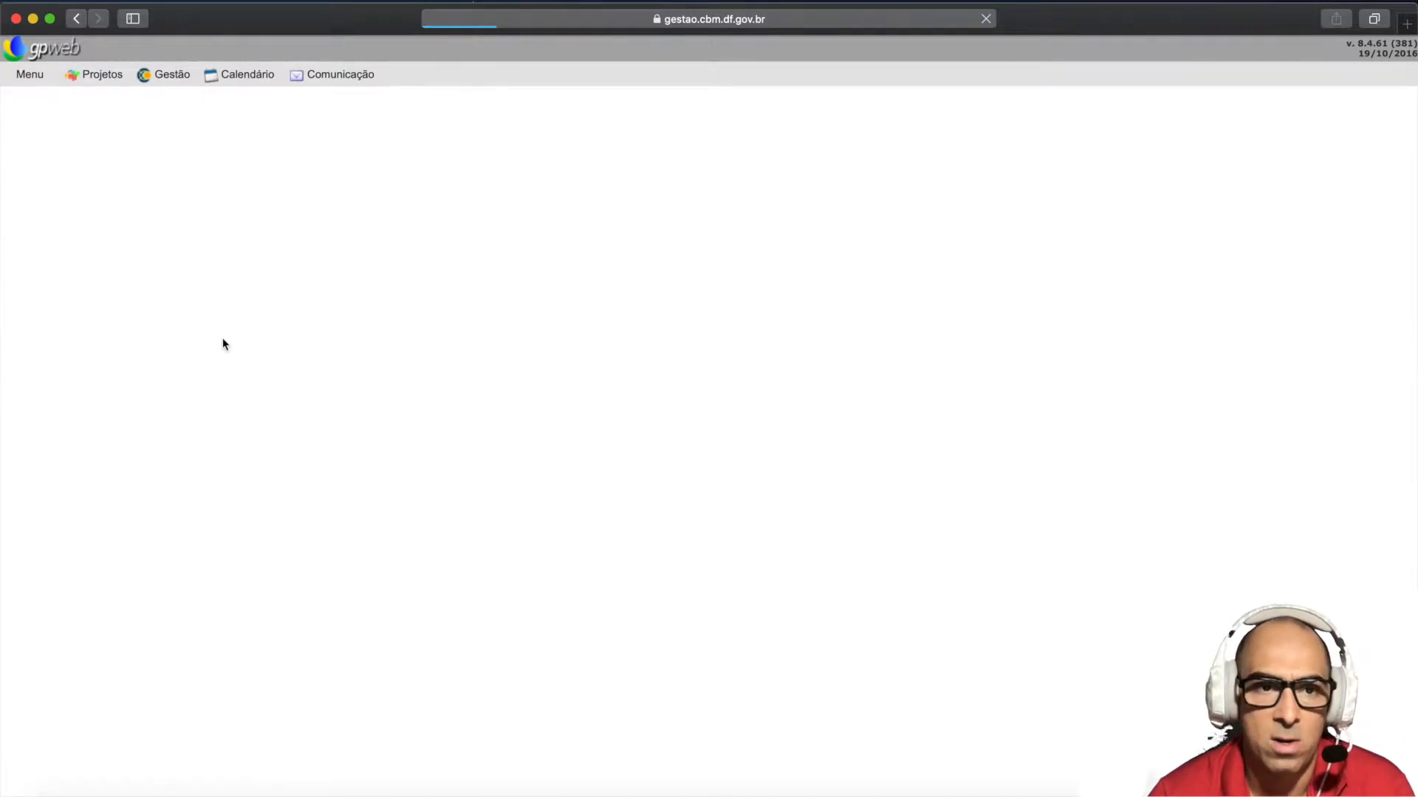
pyautogui.scroll(-15, 278, 422)
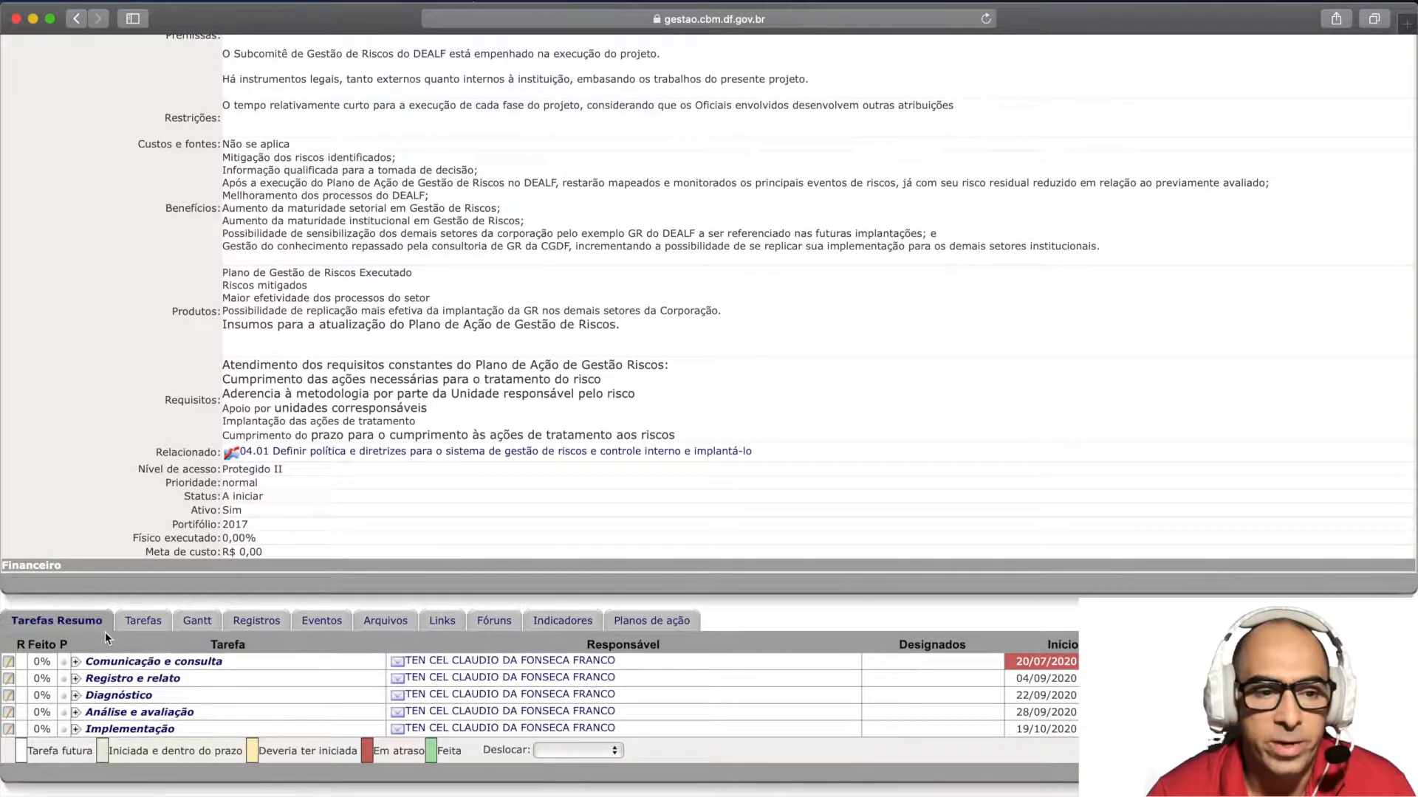
pyautogui.scroll(3, 128, 690)
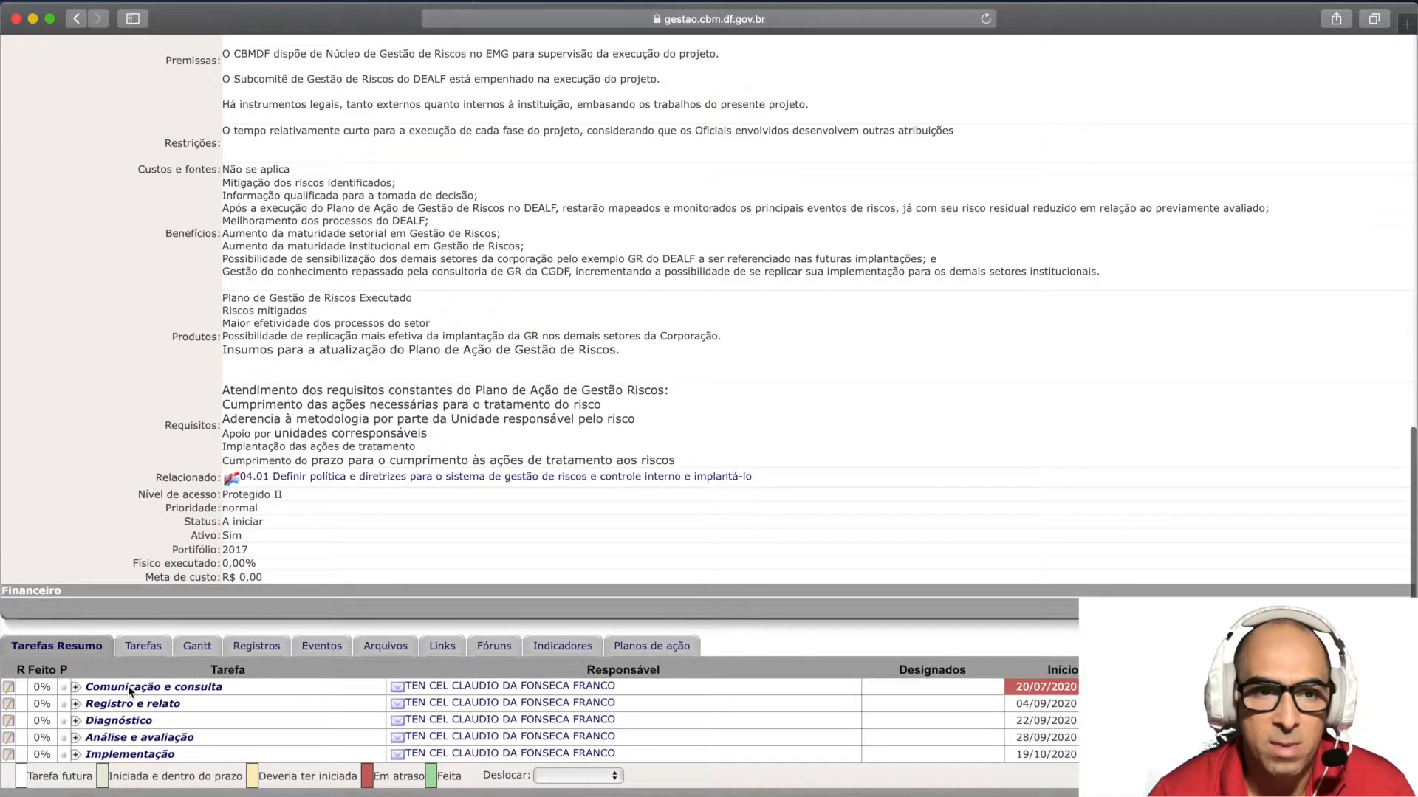
pyautogui.scroll(7, 127, 685)
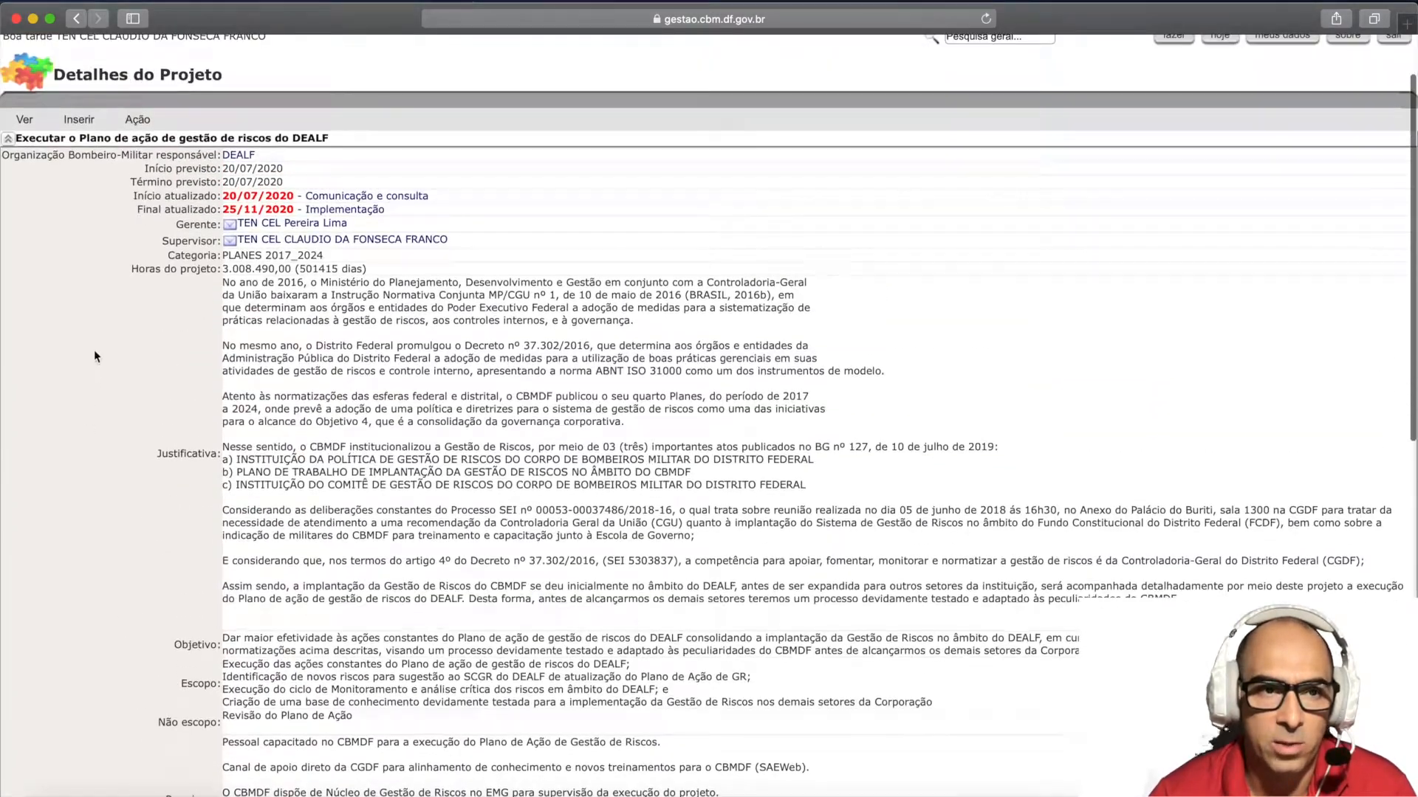
pyautogui.scroll(-10, 153, 526)
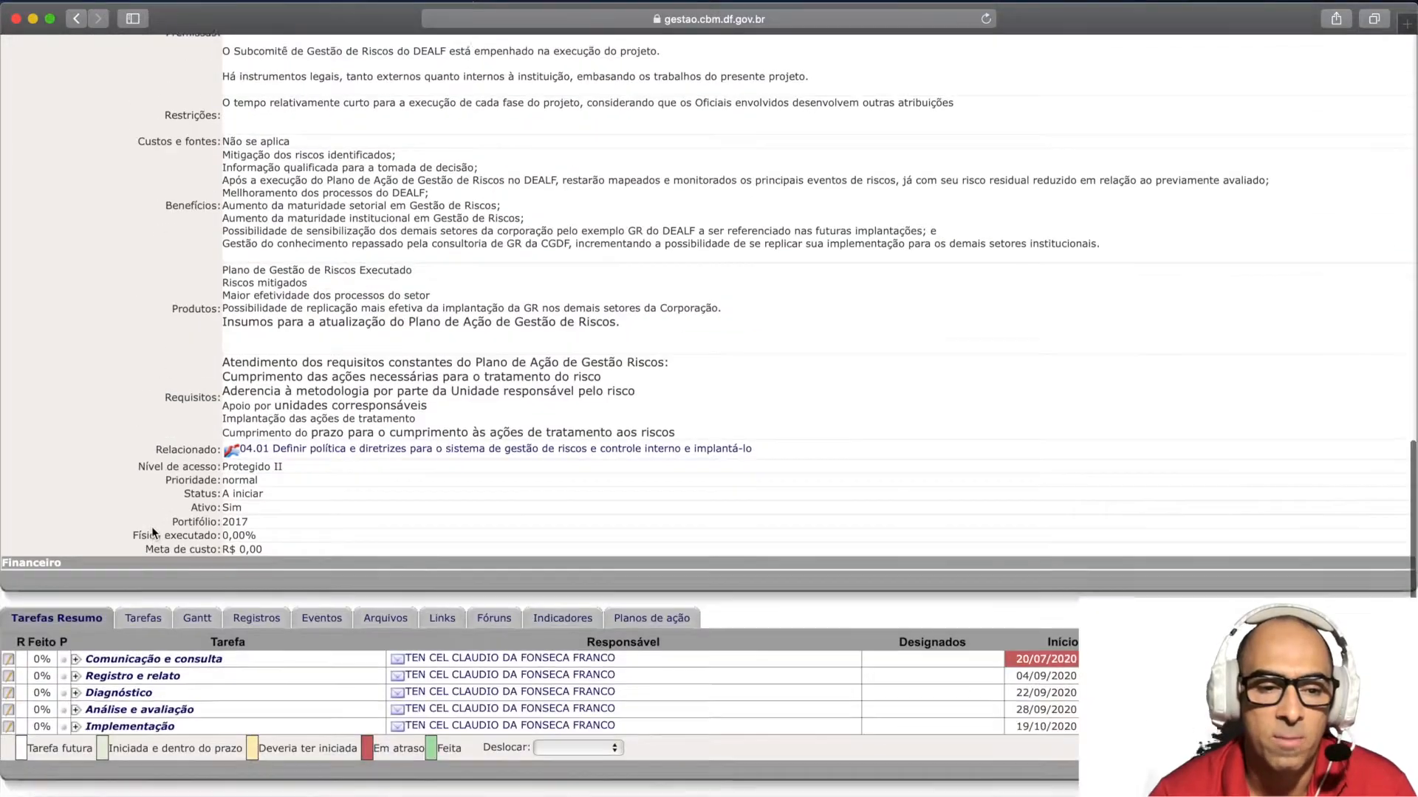
# - Display the project's full task list and examine who is responsible for the Comunicação e consulta tasks and their memorandum subtasks
pyautogui.click(134, 625)
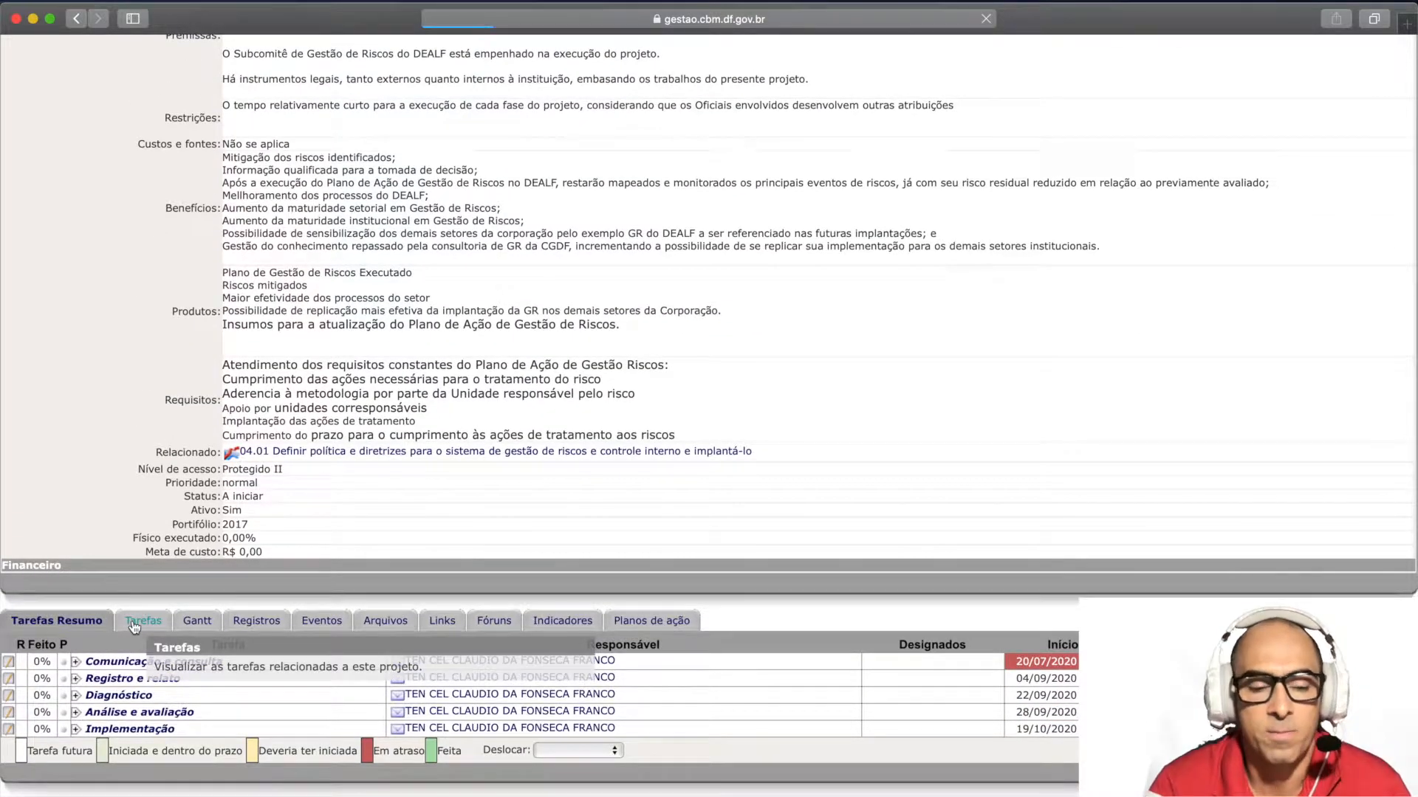
pyautogui.scroll(-15, 131, 620)
pyautogui.scroll(-5, 132, 620)
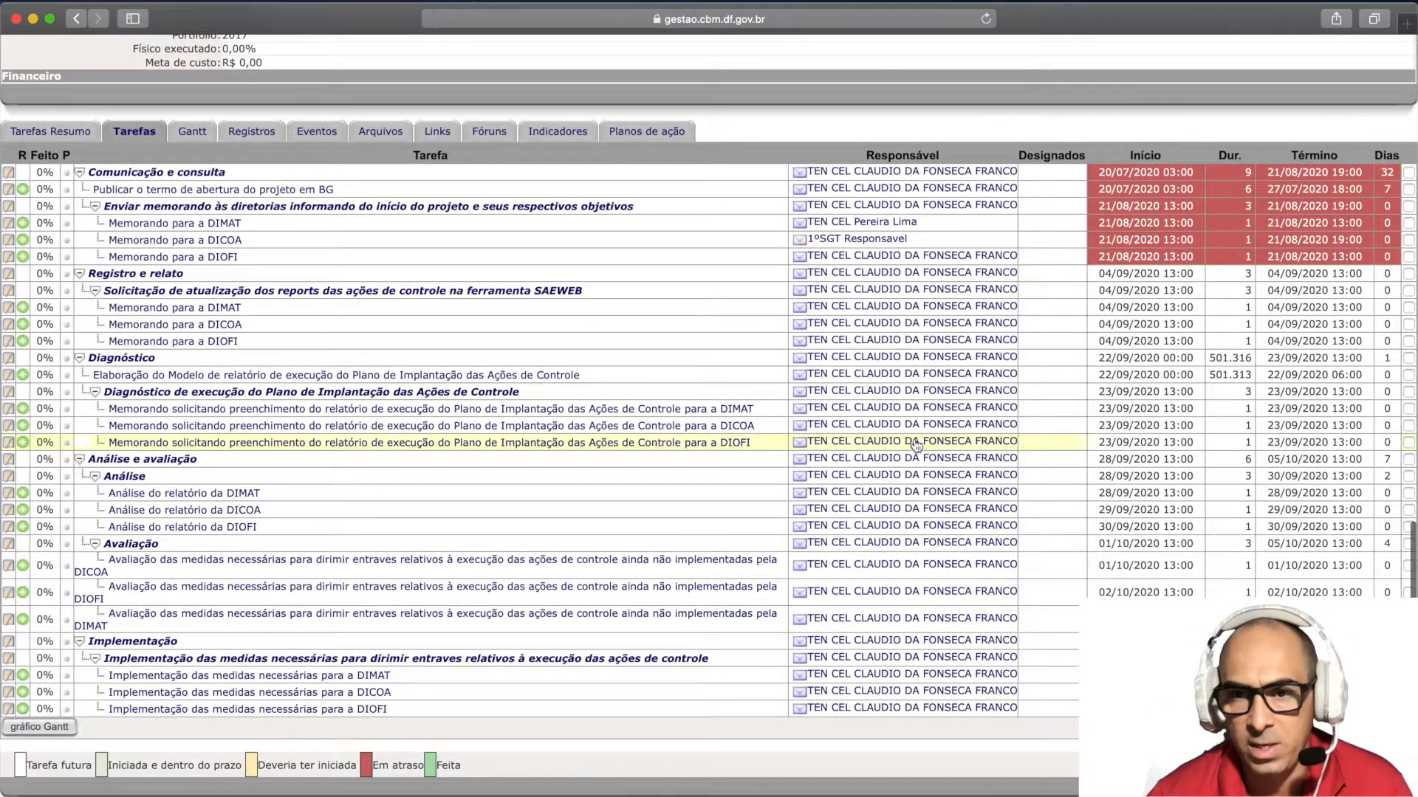
pyautogui.scroll(2, 910, 443)
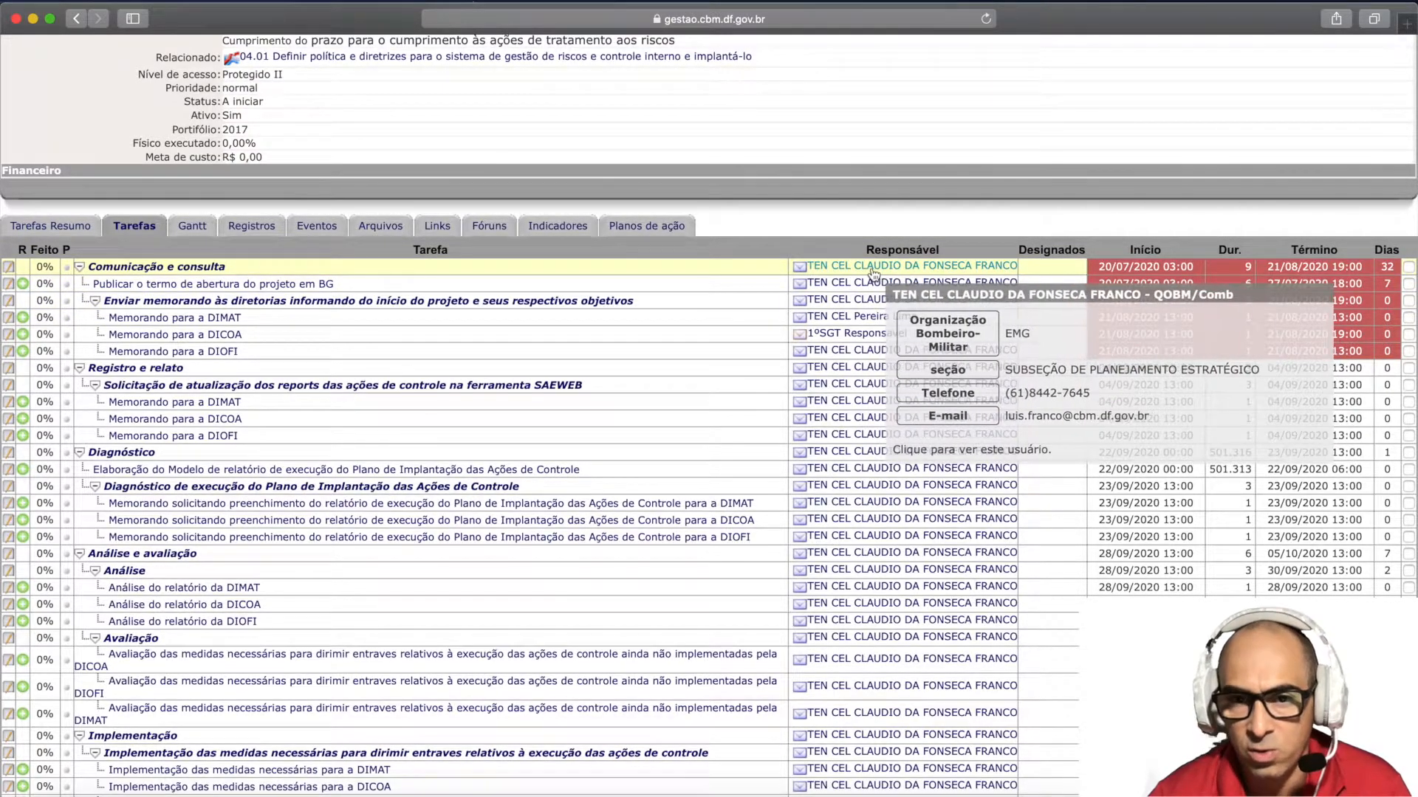
pyautogui.moveTo(832, 275)
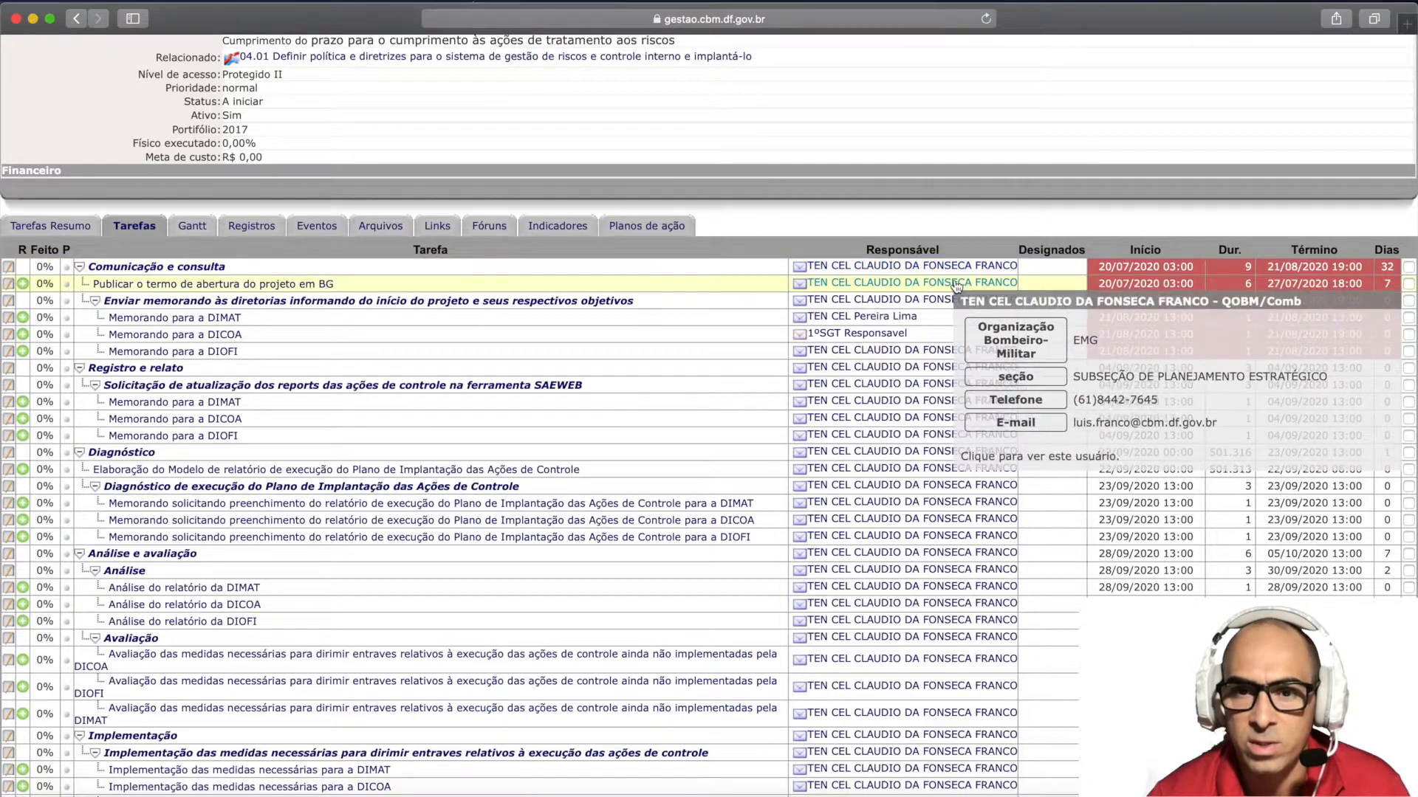
pyautogui.moveTo(878, 301)
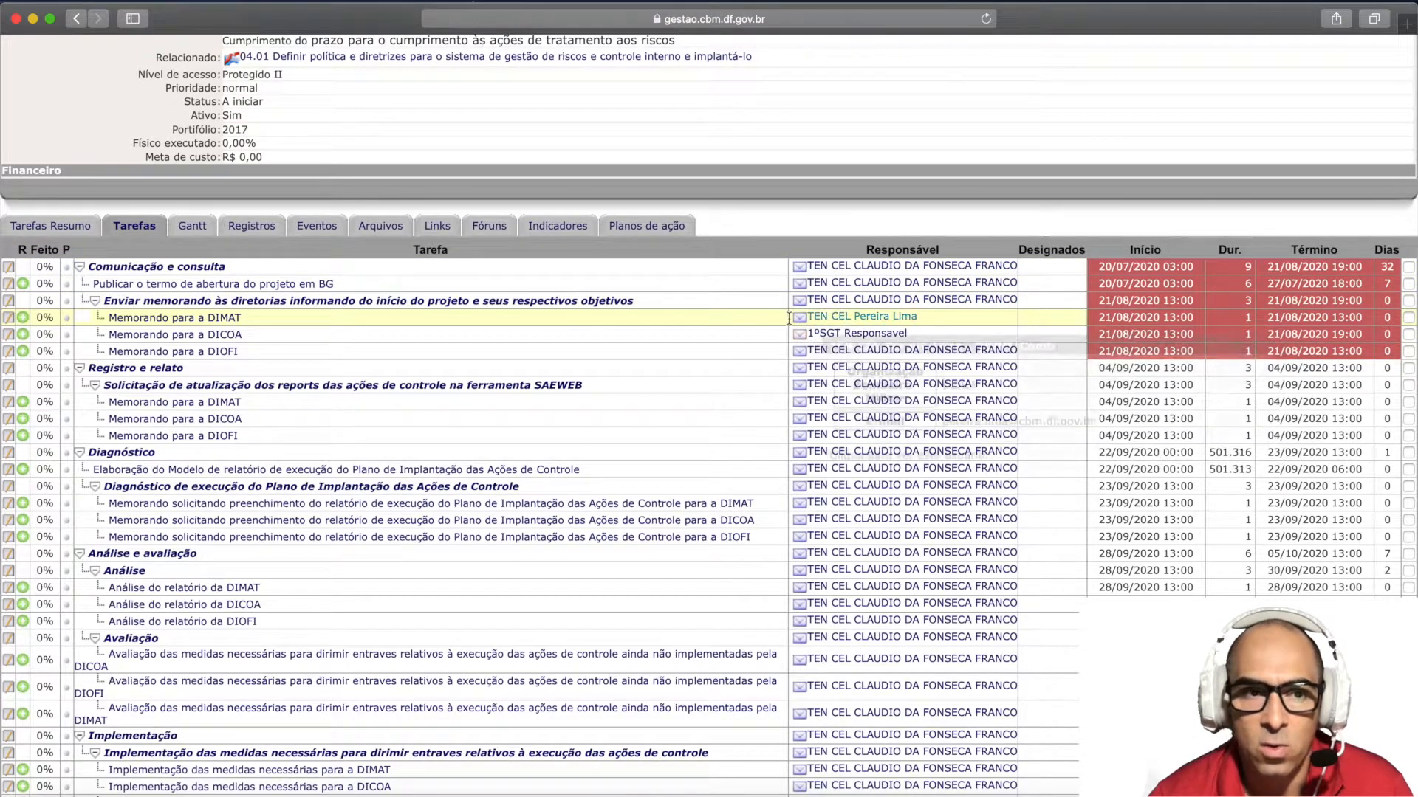
pyautogui.moveTo(906, 327)
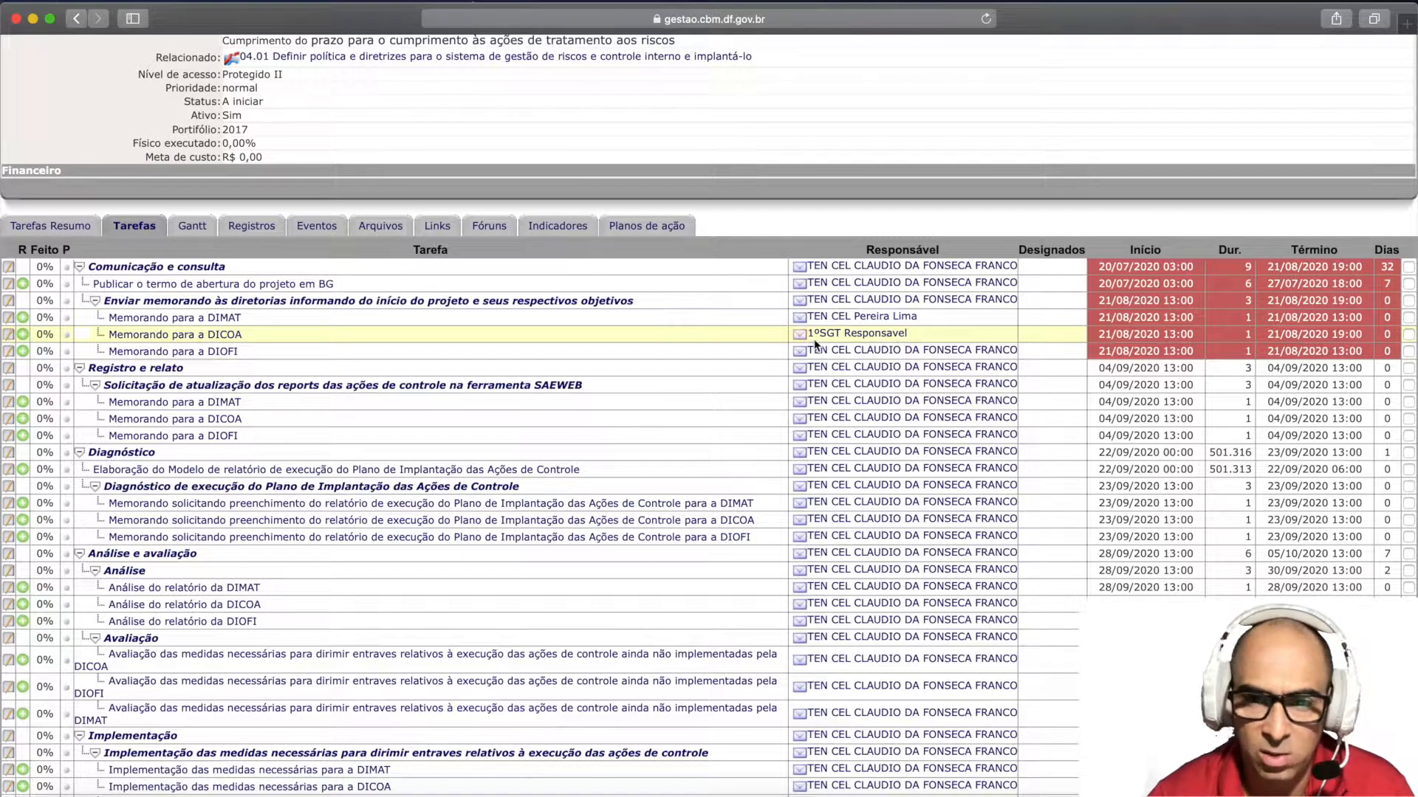
pyautogui.moveTo(143, 358)
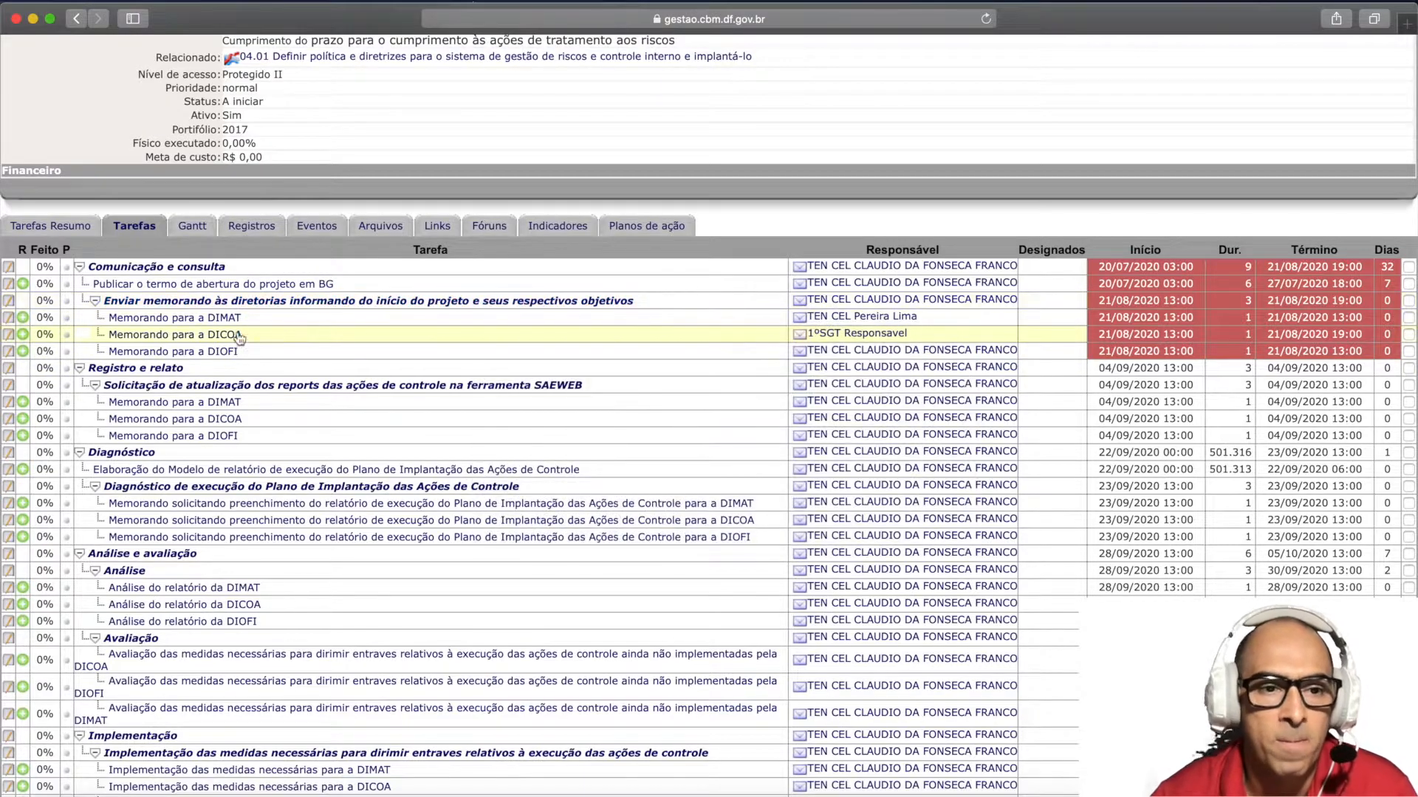
pyautogui.moveTo(193, 361)
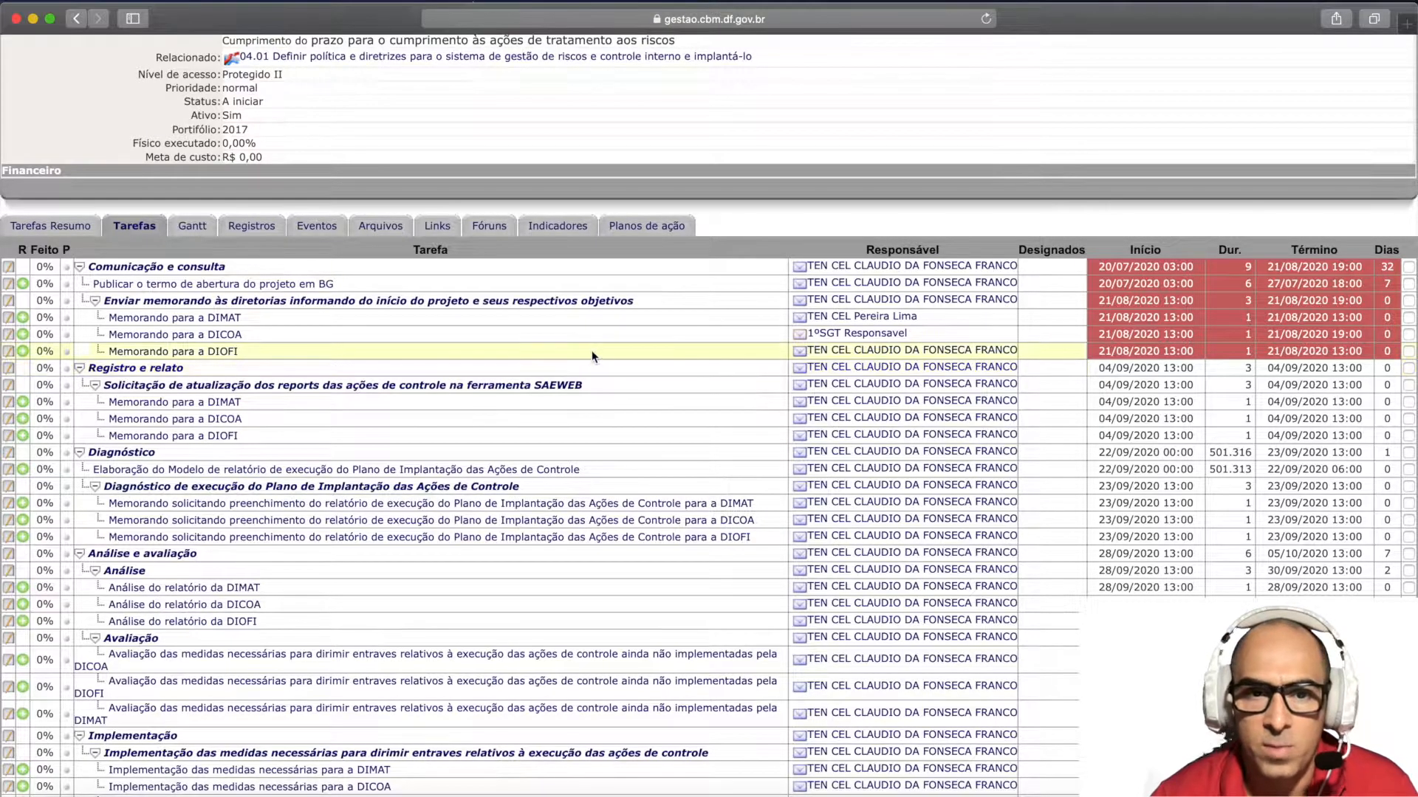
# - Switch to the Cronograma DEALF document in Word and check the responsible person planned for the memorandum tasks
pyautogui.press('super+Tab')
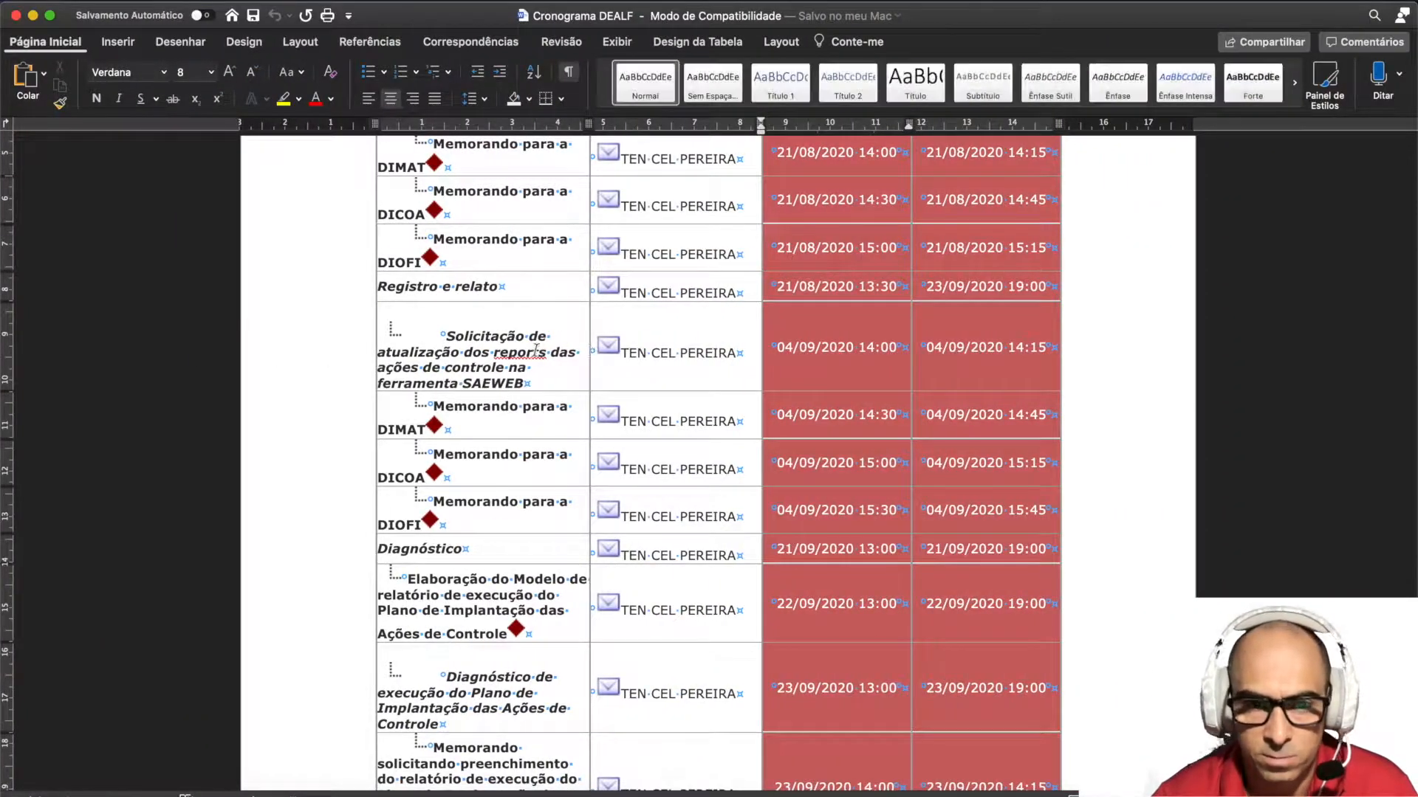
pyautogui.scroll(5, 536, 350)
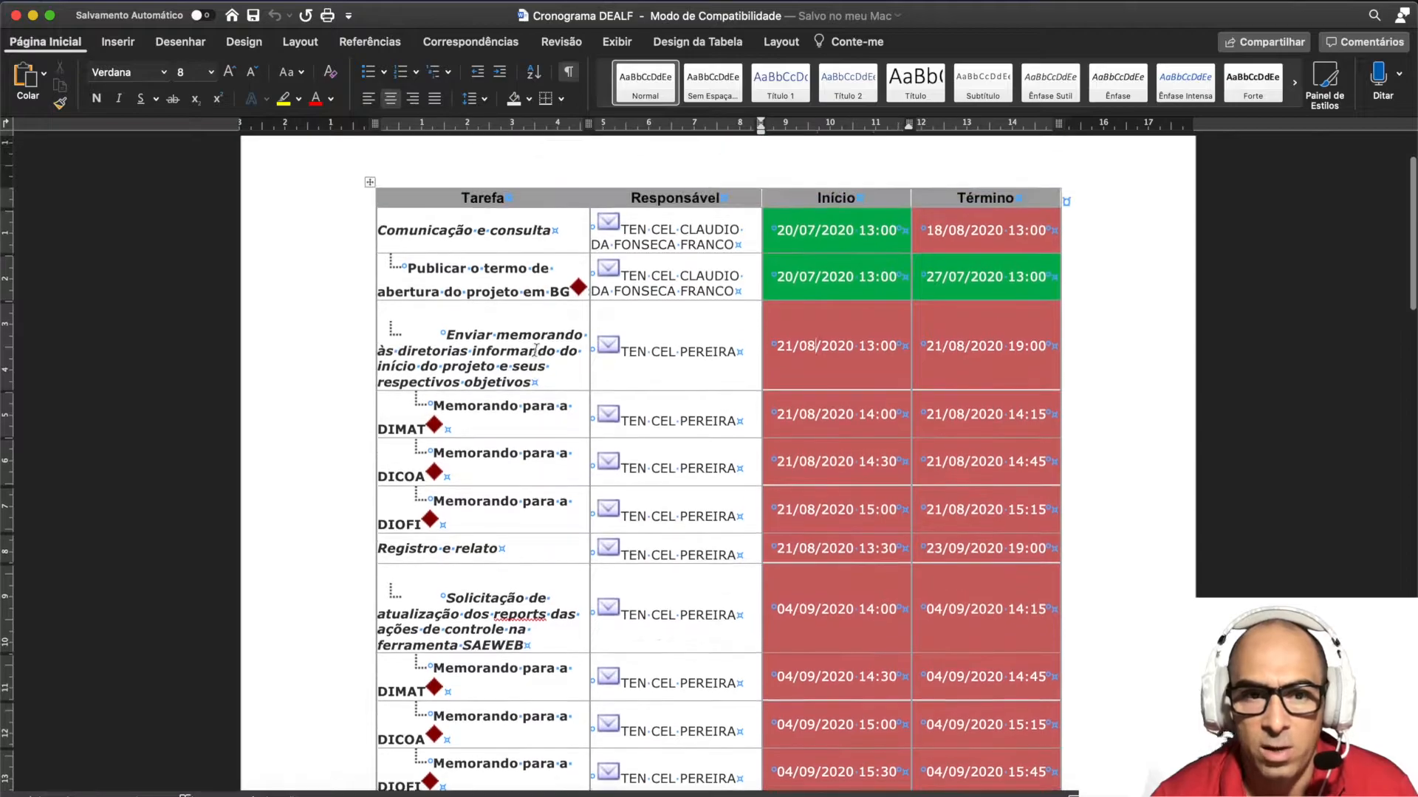
pyautogui.scroll(1, 536, 350)
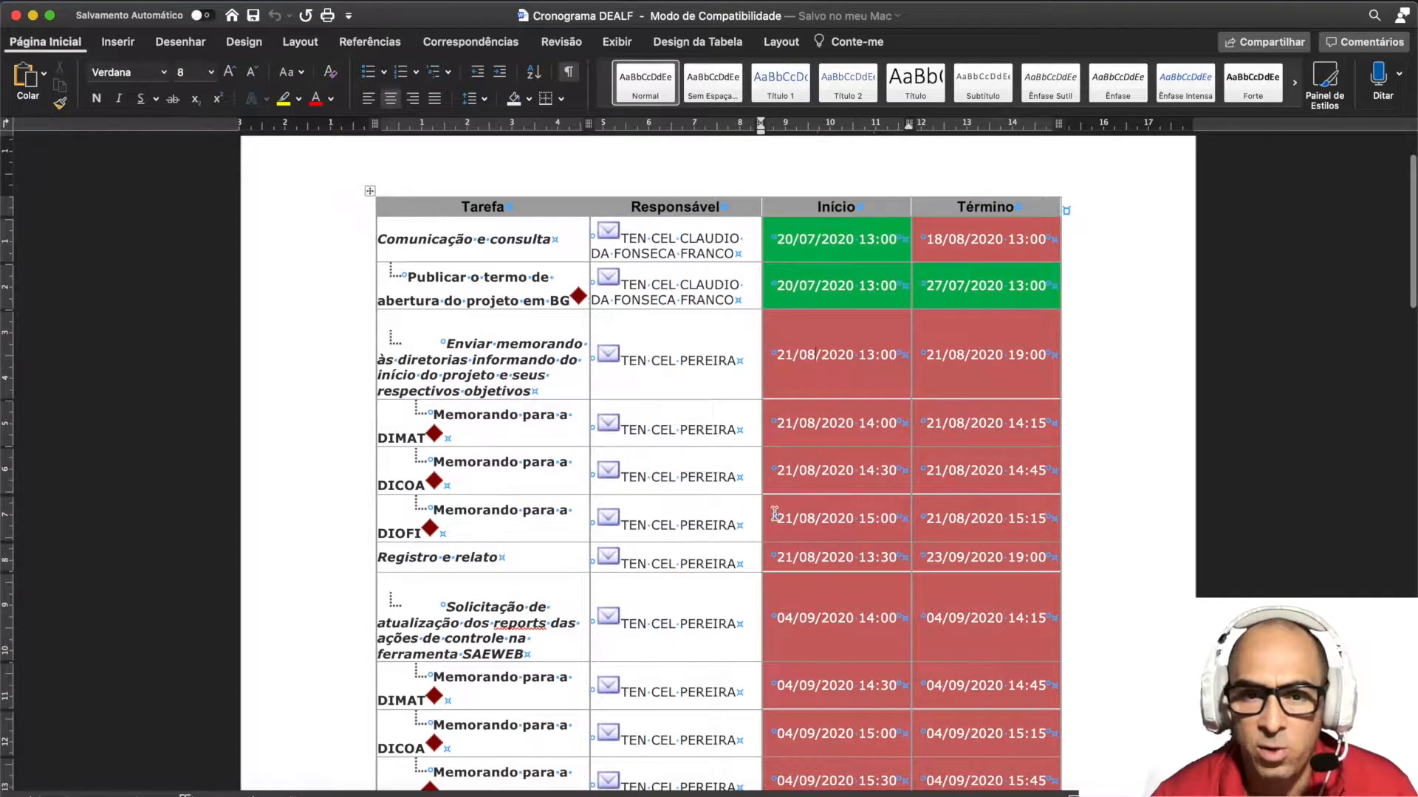
# - Return to gpweb in the browser and open the "Memorando para a DIOFI" task under Comunicação e consulta for editing
pyautogui.press('super+Tab')
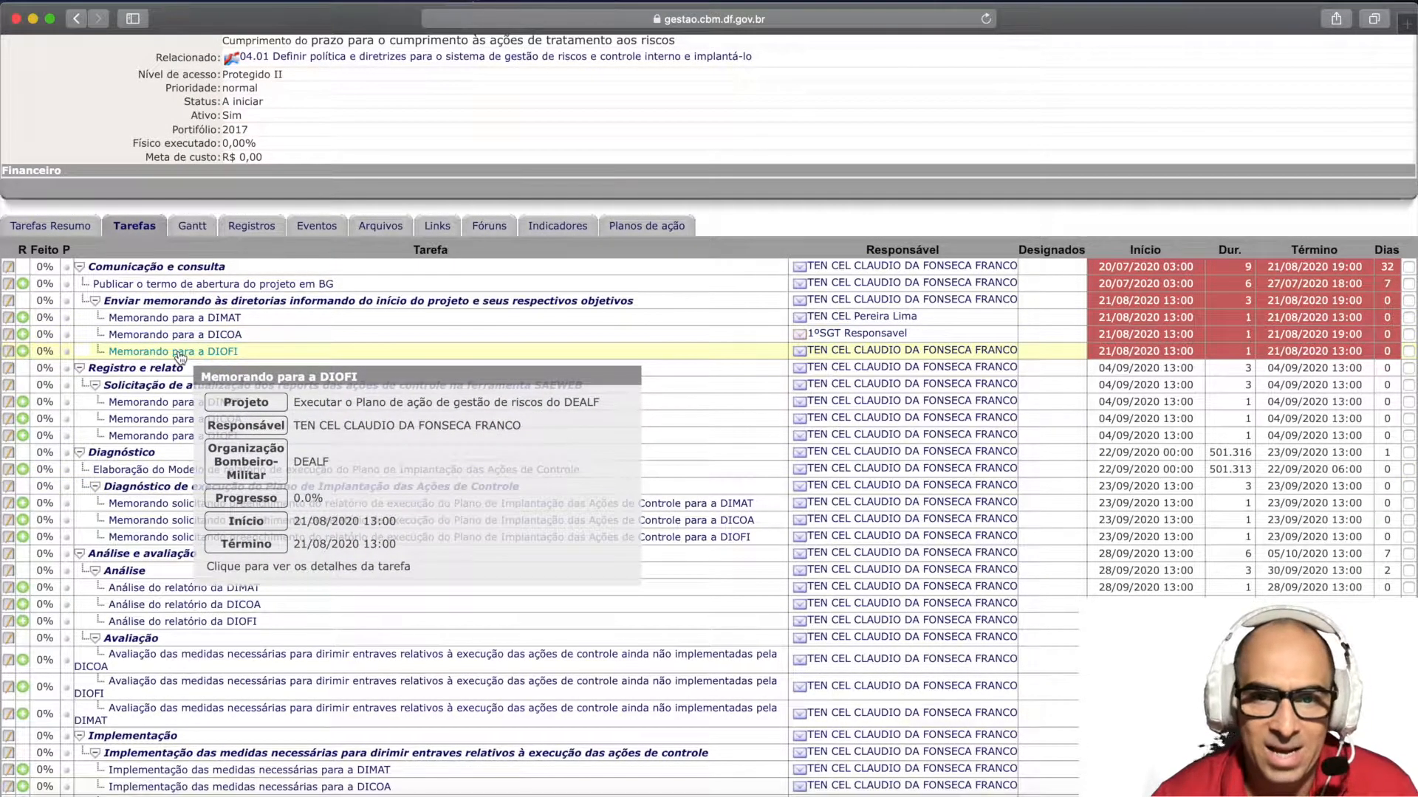
pyautogui.click(180, 354)
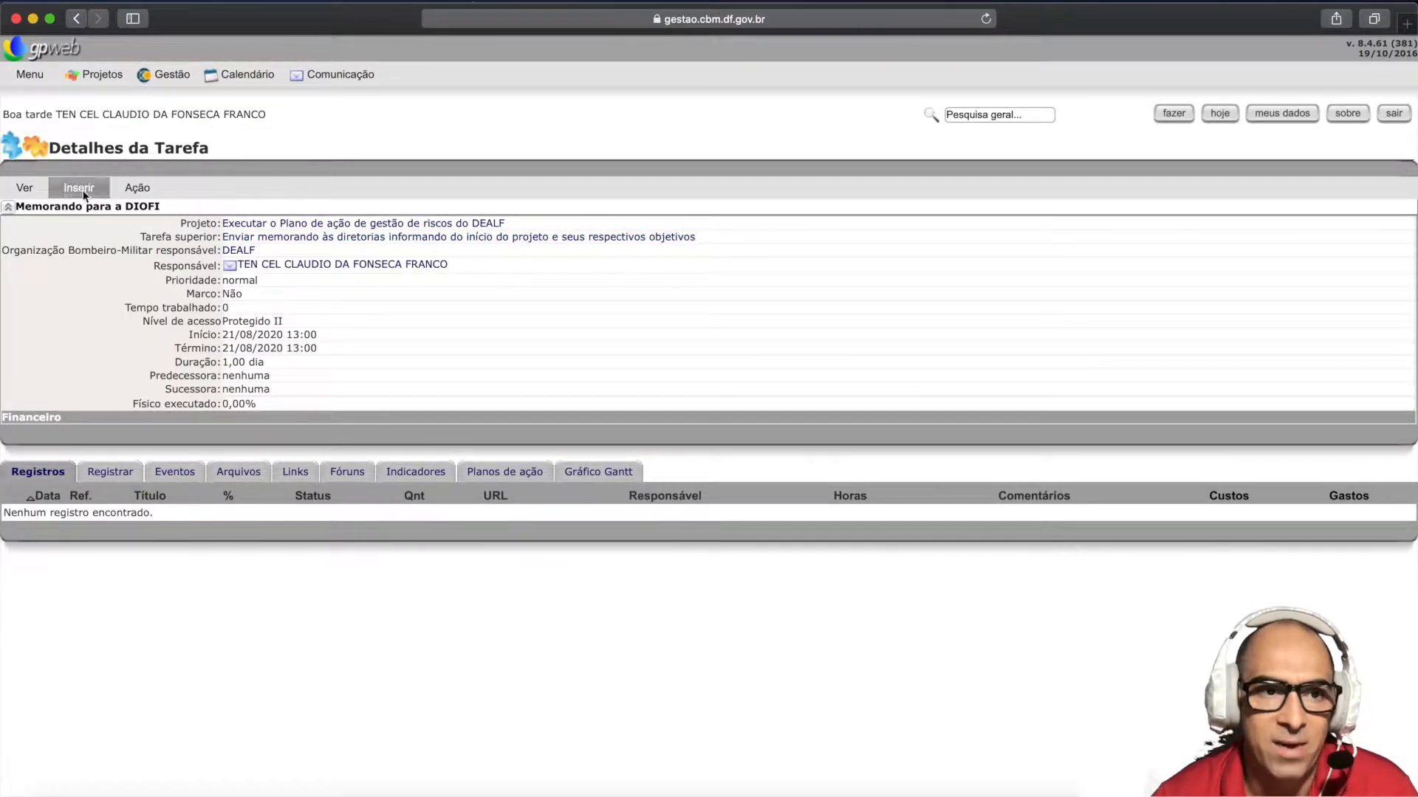
pyautogui.click(136, 184)
pyautogui.click(159, 212)
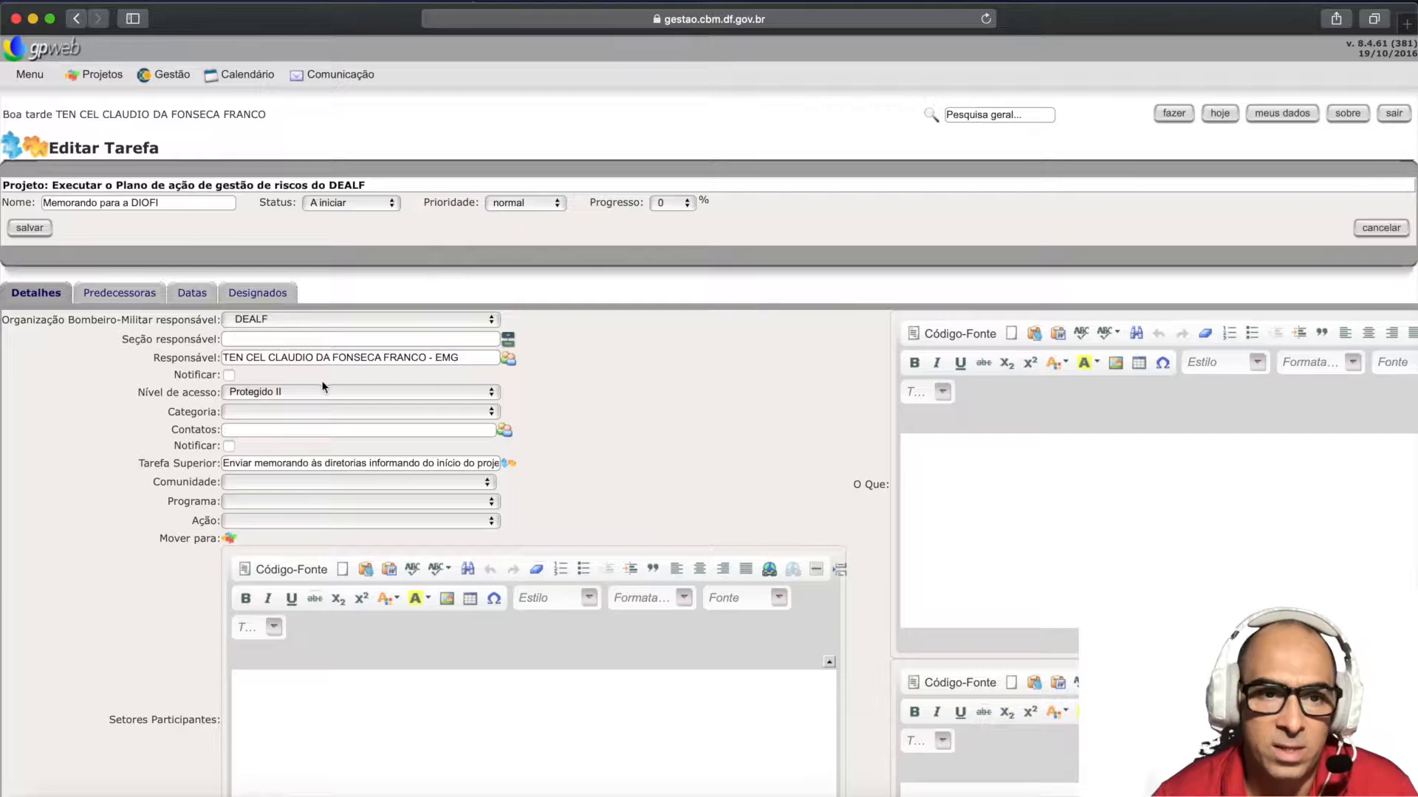
# - Open the user selection window for the task's Responsável field and widen it
pyautogui.scroll(-2, 357, 375)
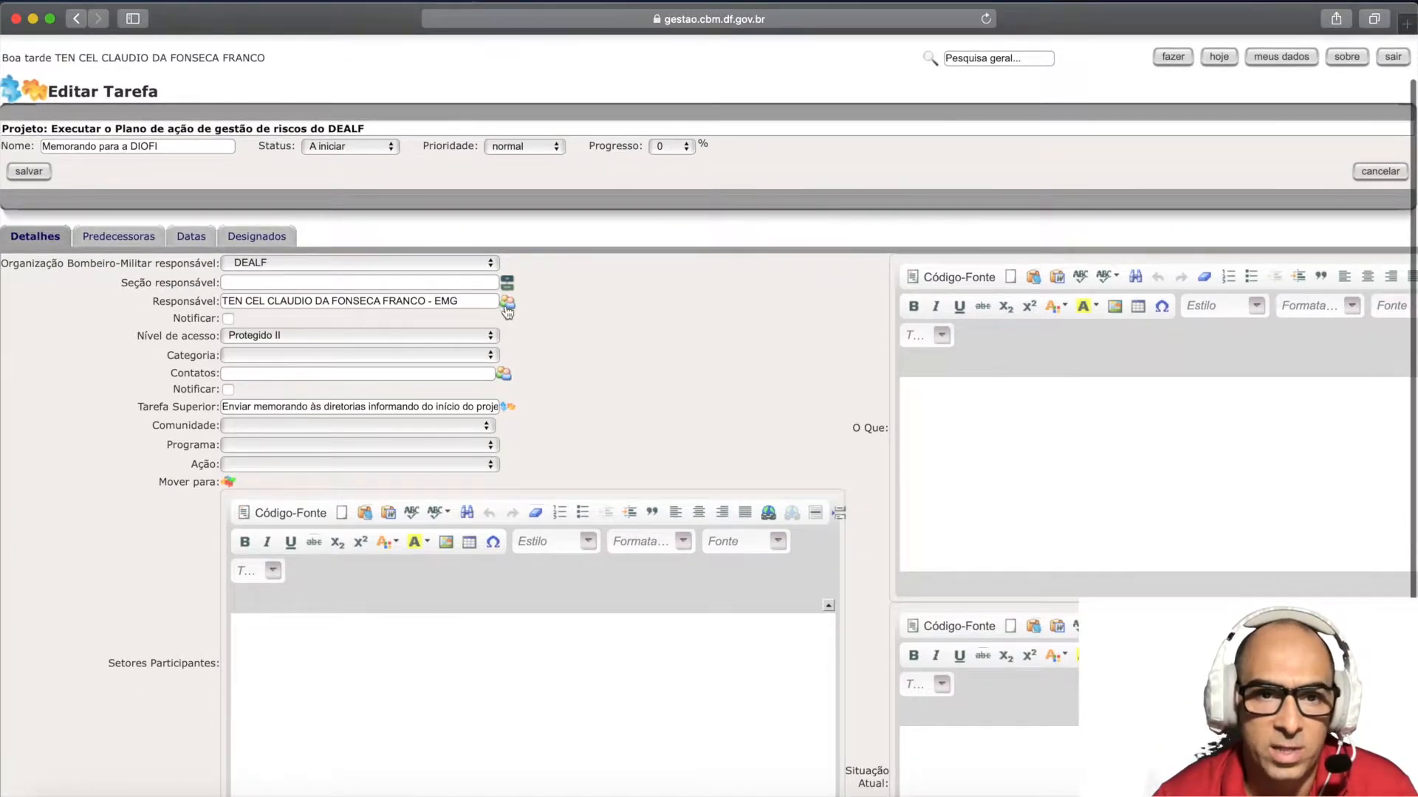
pyautogui.click(506, 304)
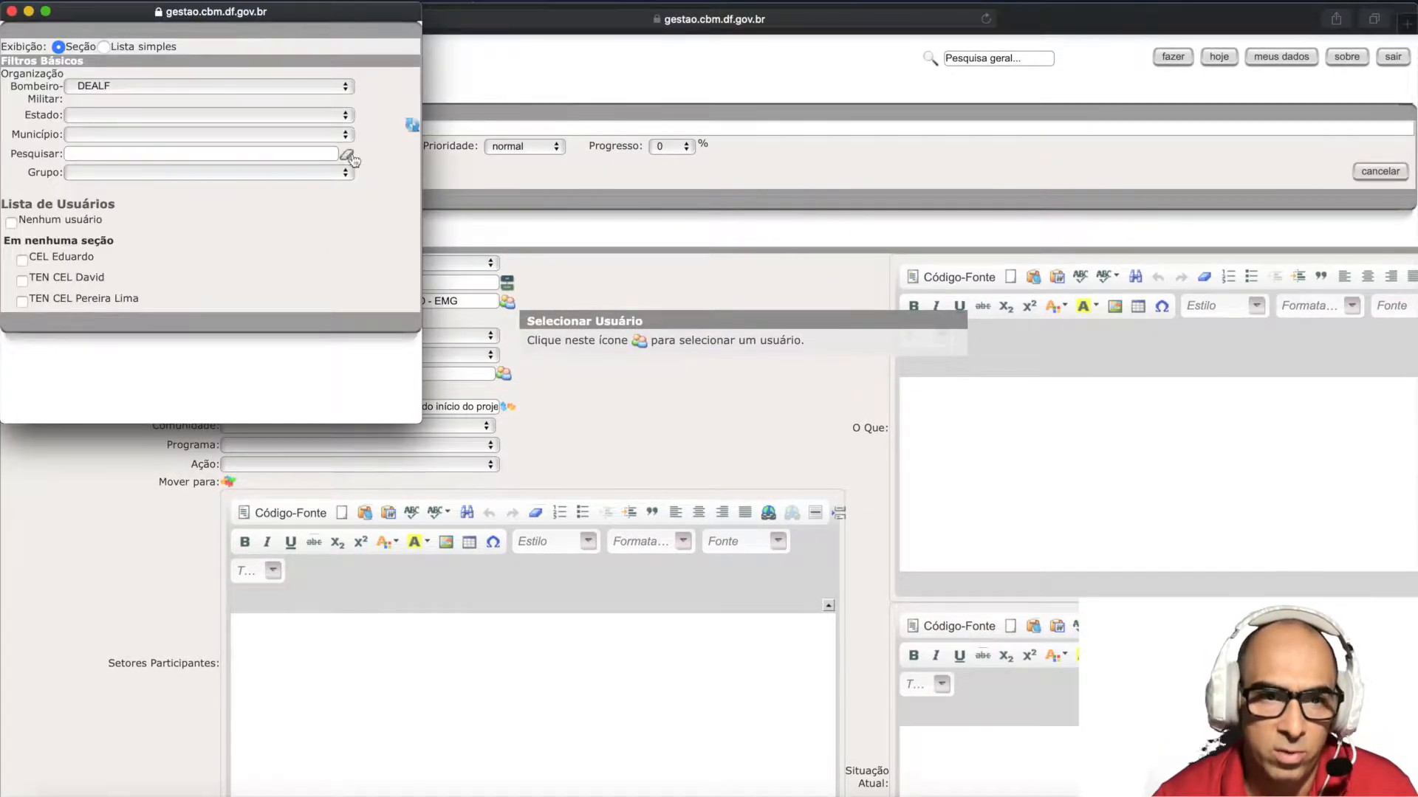
pyautogui.moveTo(422, 219); pyautogui.dragTo(654, 220)
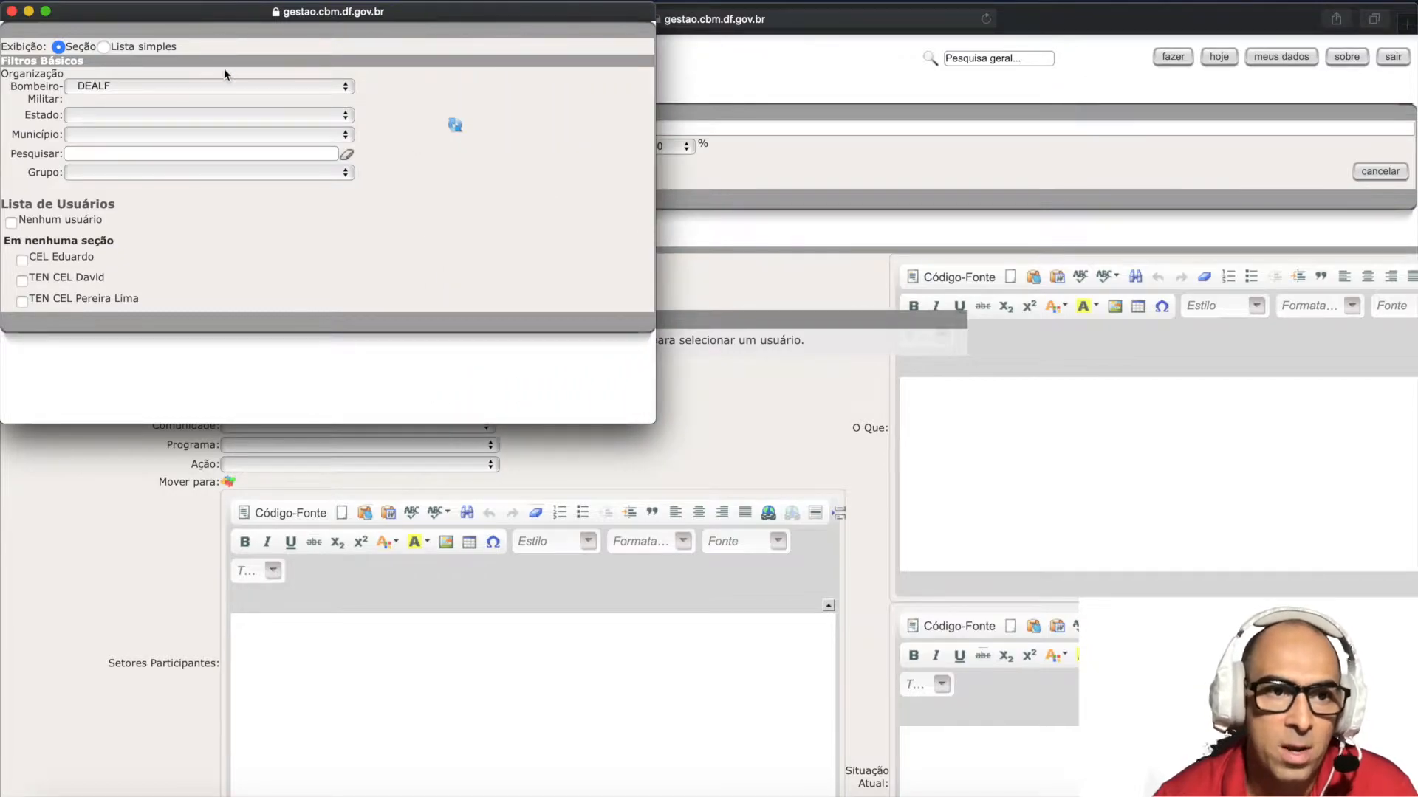
# - Switch the organization in the user selection to SUBCG and then back to DEALF
pyautogui.click(179, 87)
pyautogui.click(166, 81)
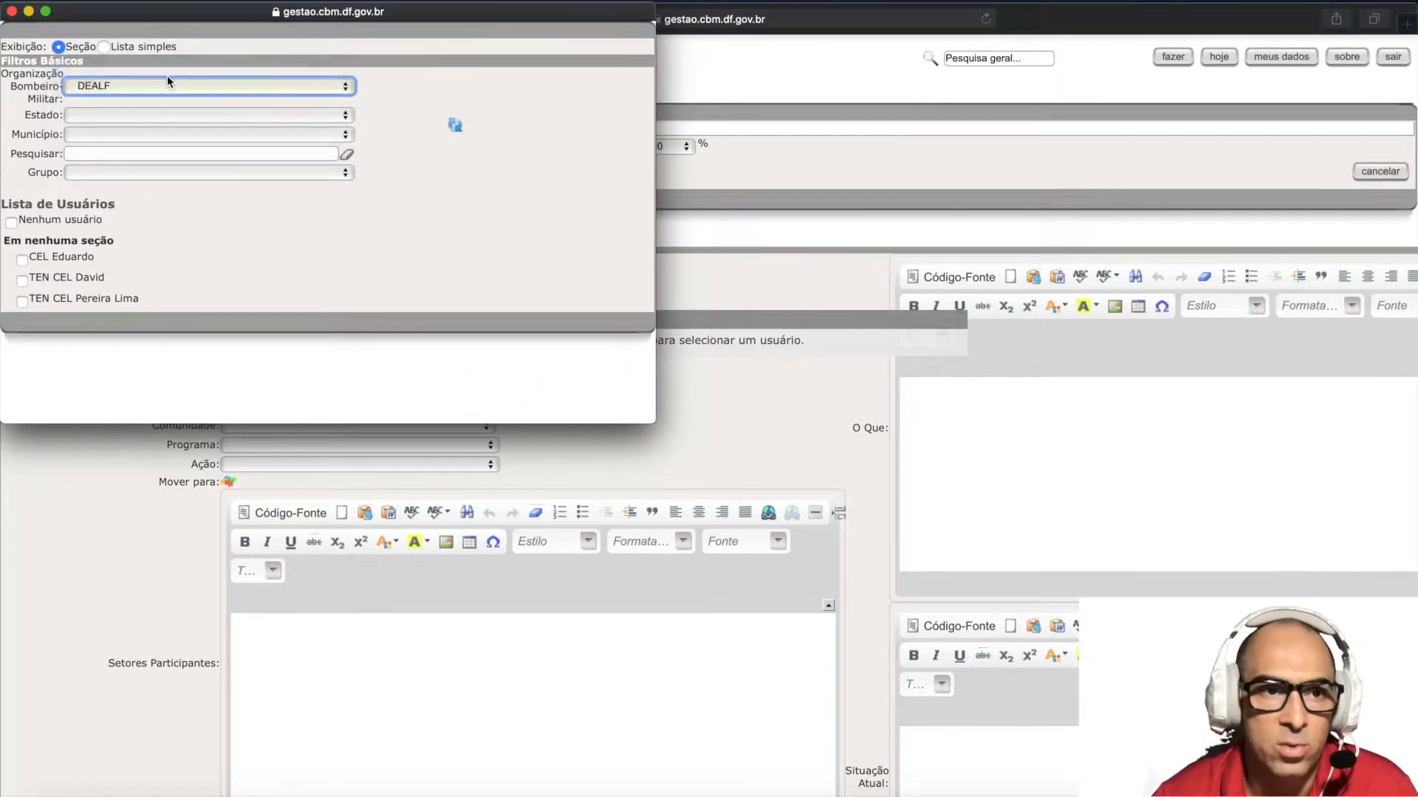
pyautogui.click(163, 86)
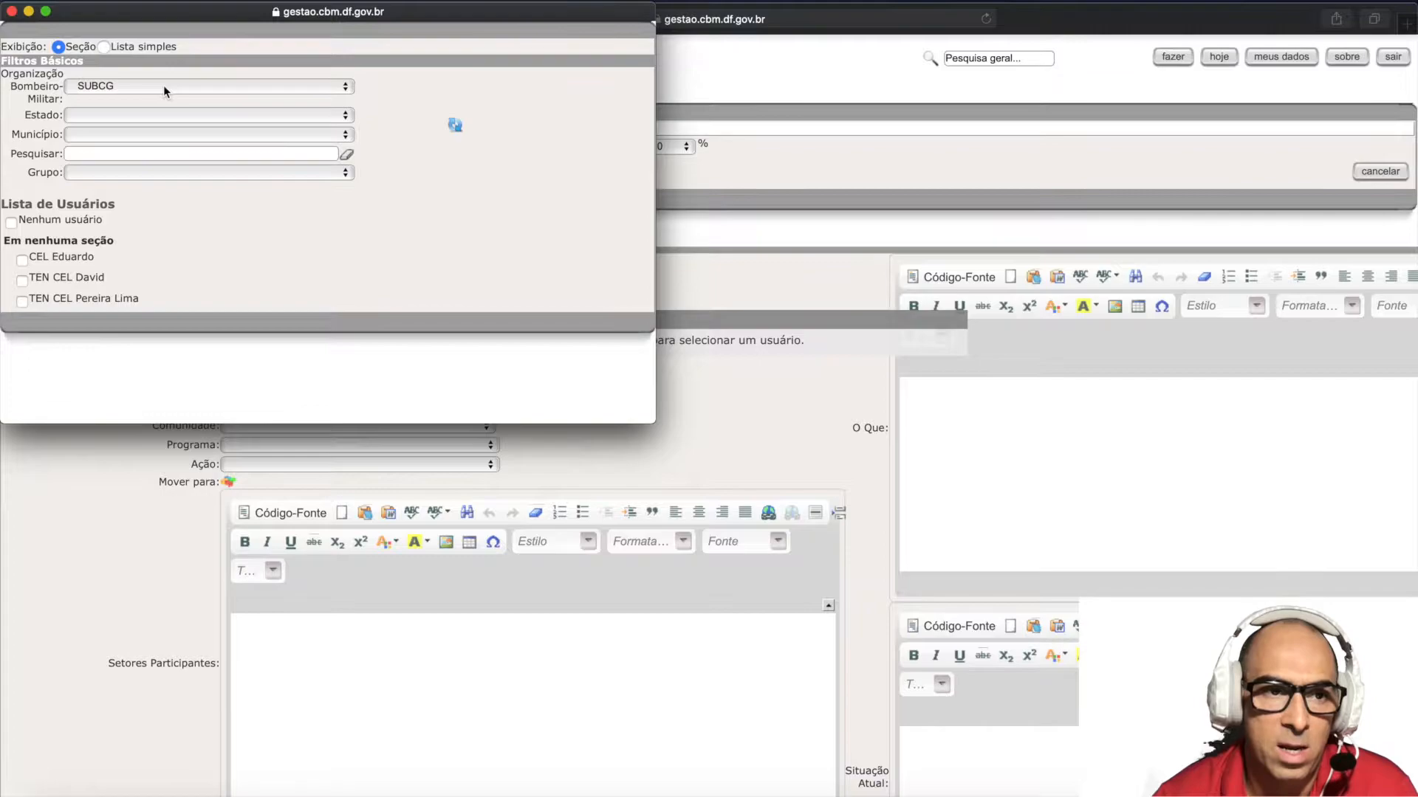
pyautogui.click(162, 86)
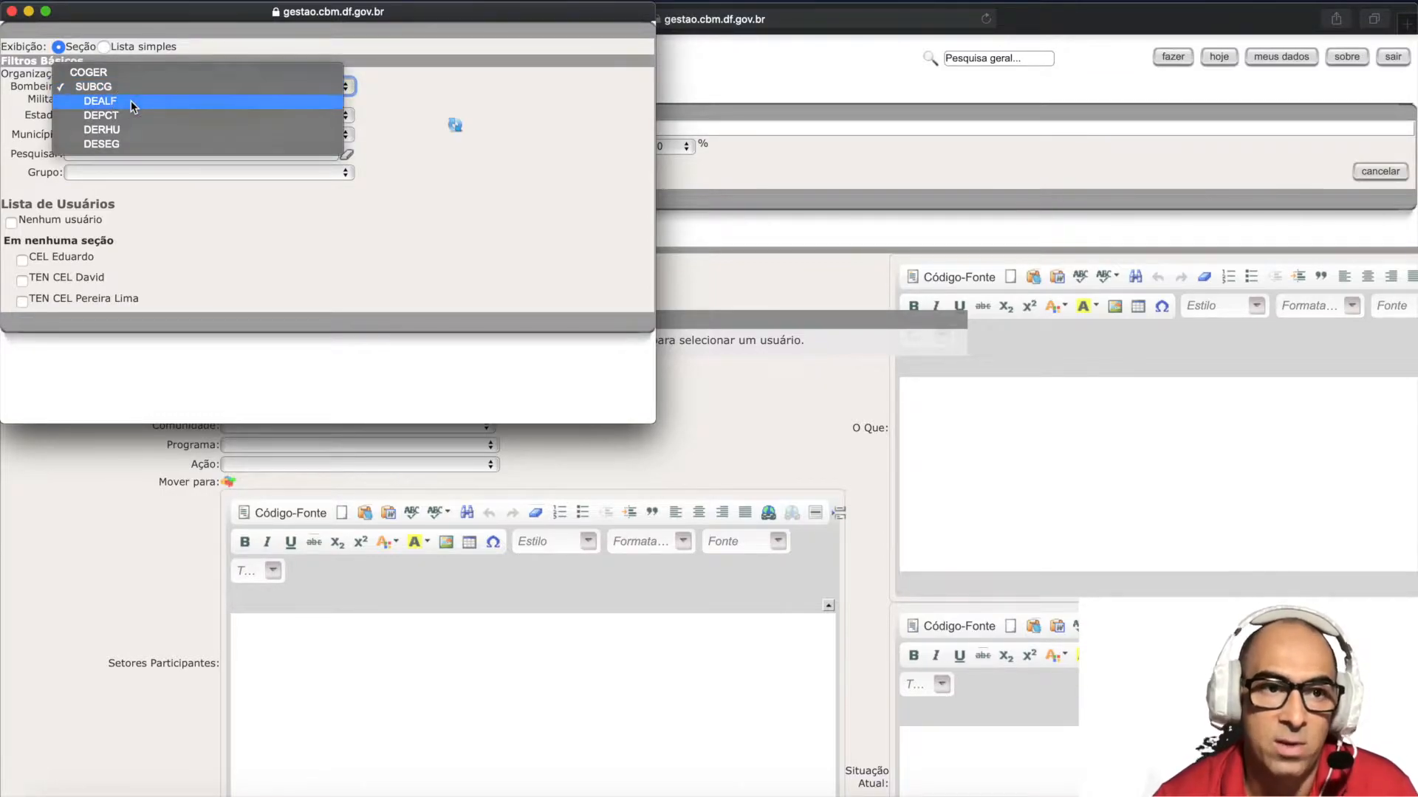
pyautogui.click(131, 101)
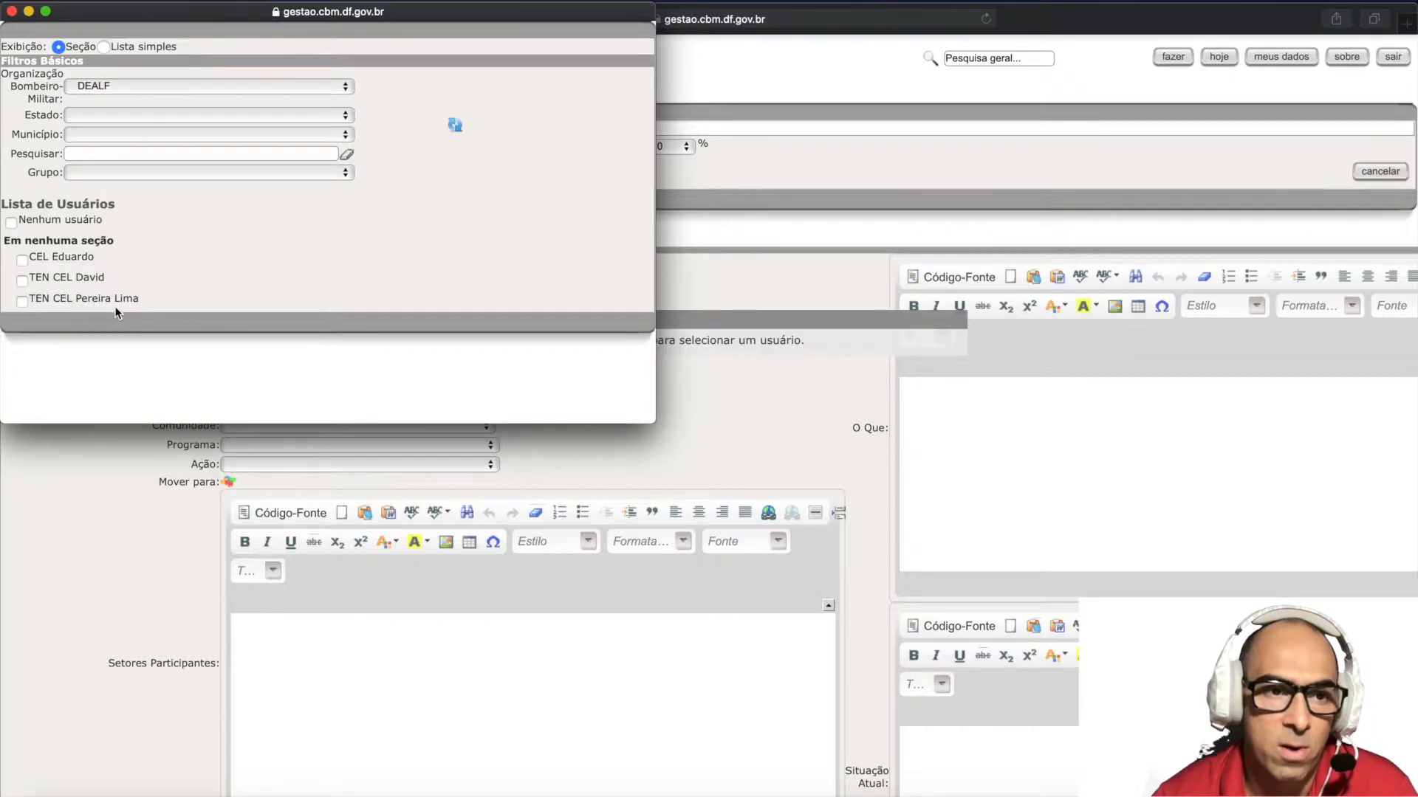
# - Choose the project's manager from the DEALF user list as the task's Responsável and save the task
pyautogui.click(22, 300)
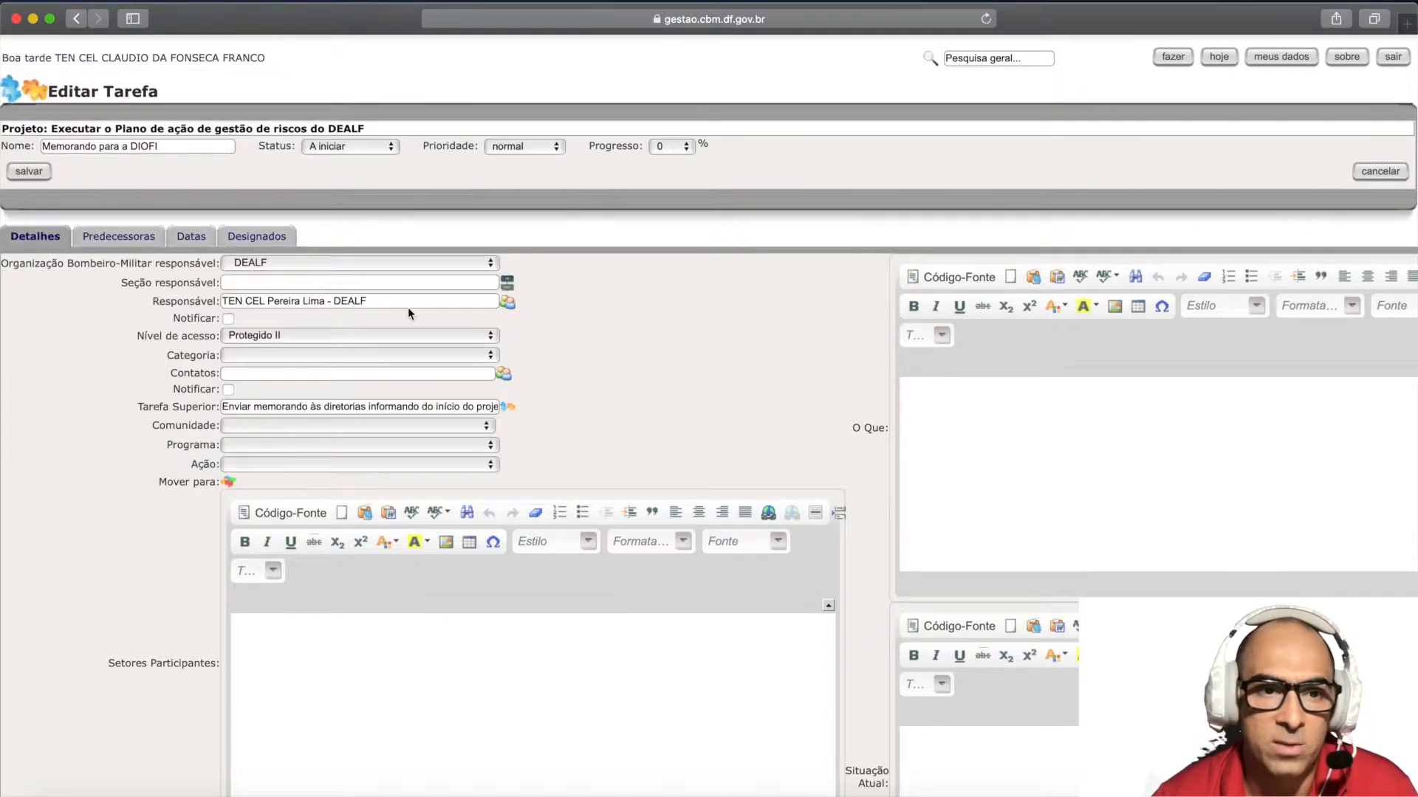
pyautogui.scroll(-1, 359, 333)
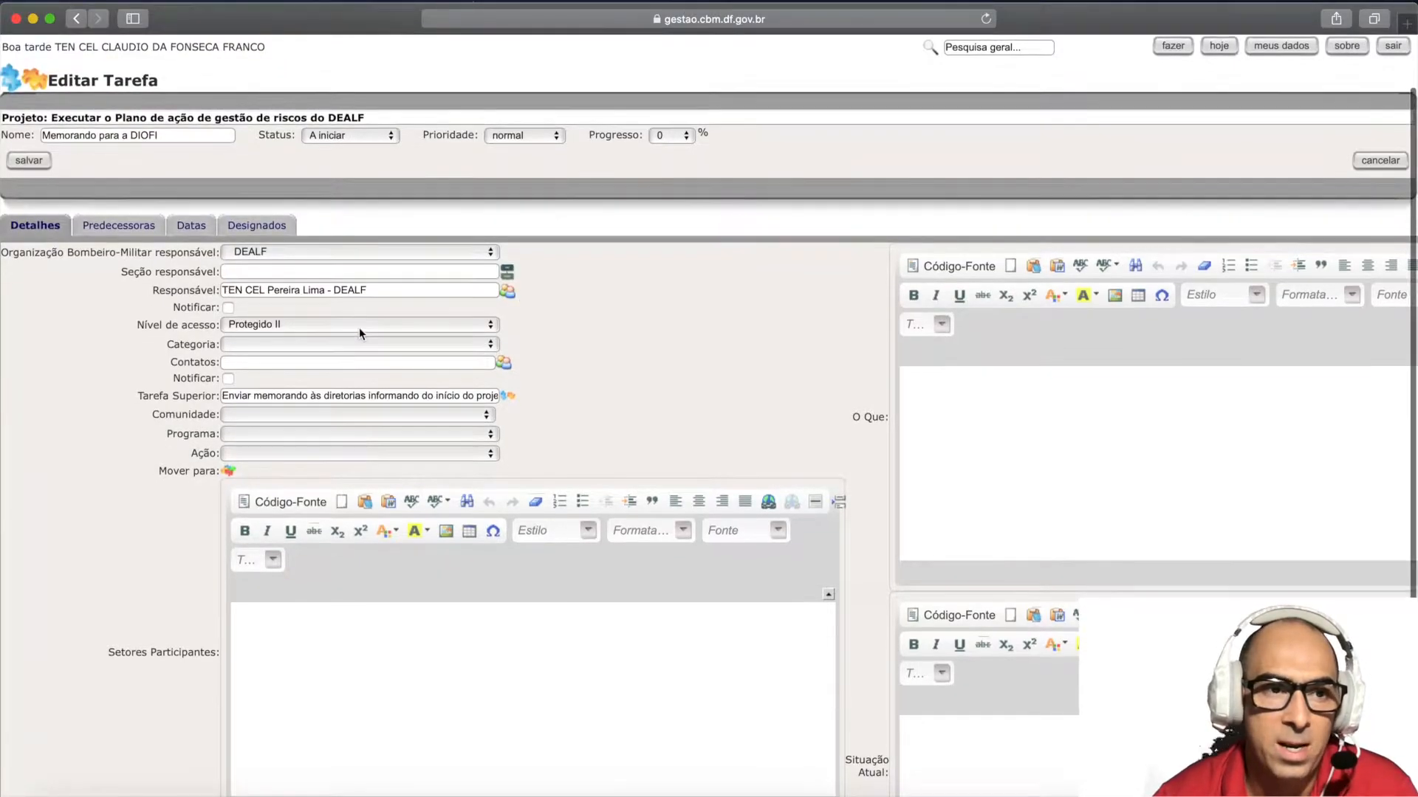
pyautogui.click(29, 161)
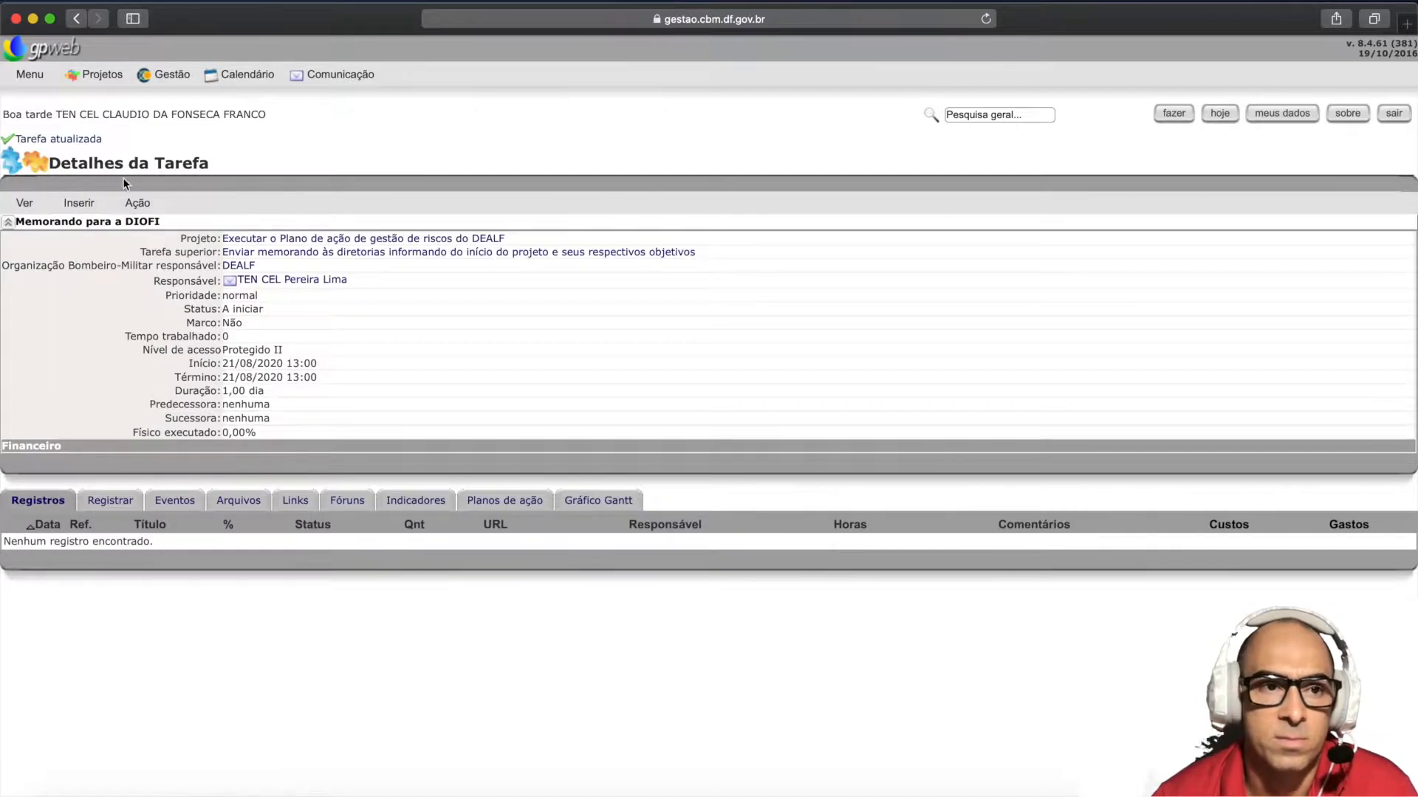
# - Return to the project's task list and open the "Registro e relato" task for editing
pyautogui.click(26, 199)
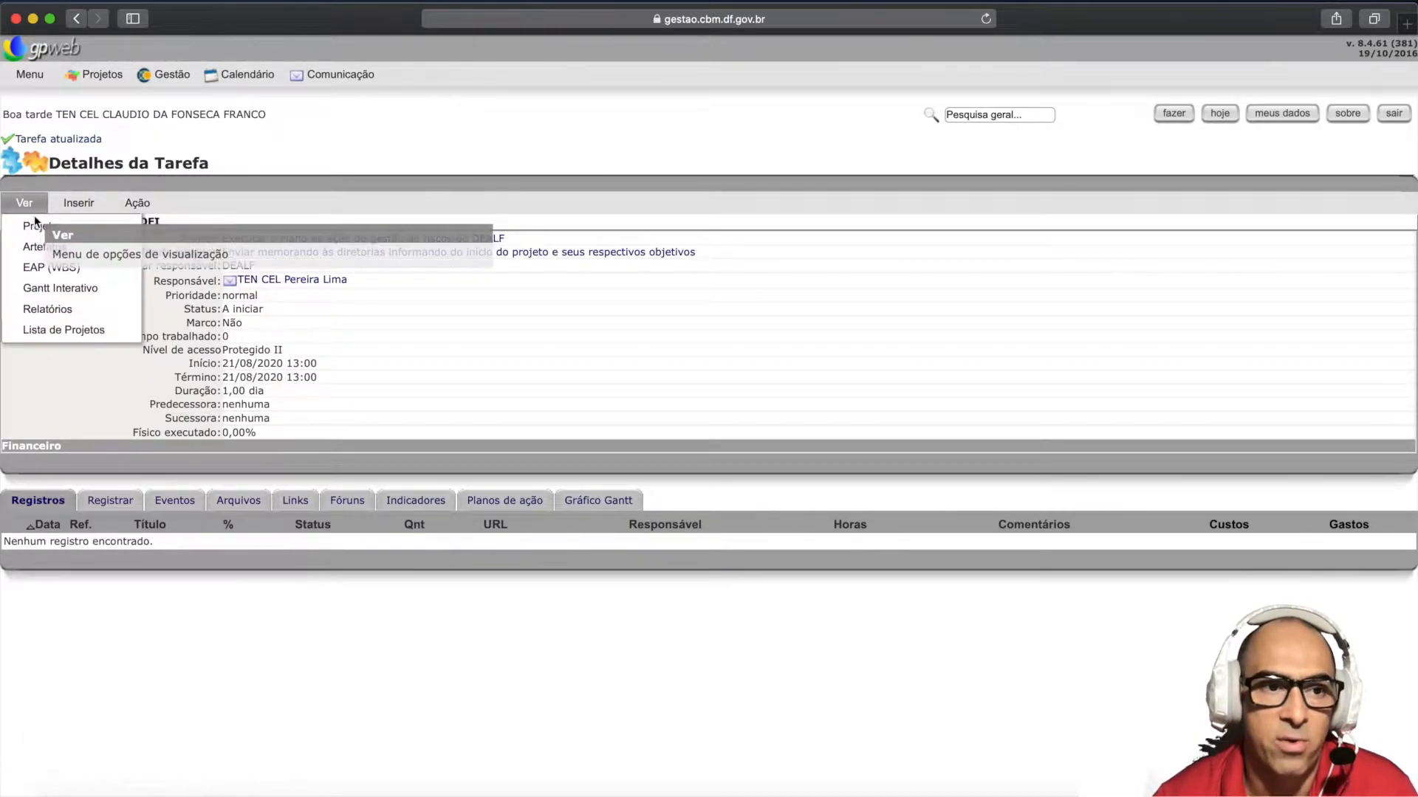
pyautogui.click(37, 228)
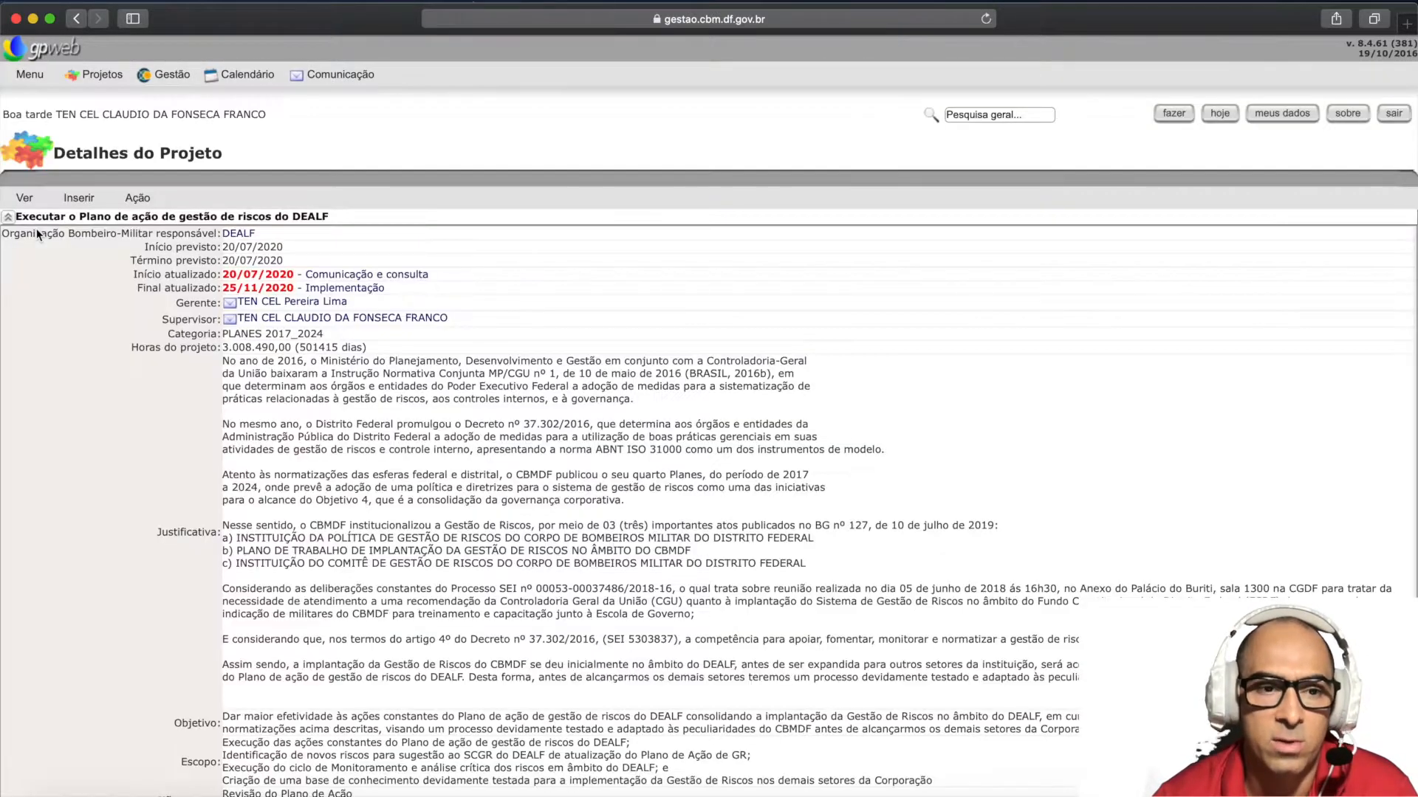
pyautogui.scroll(-10, 376, 542)
pyautogui.scroll(-5, 376, 543)
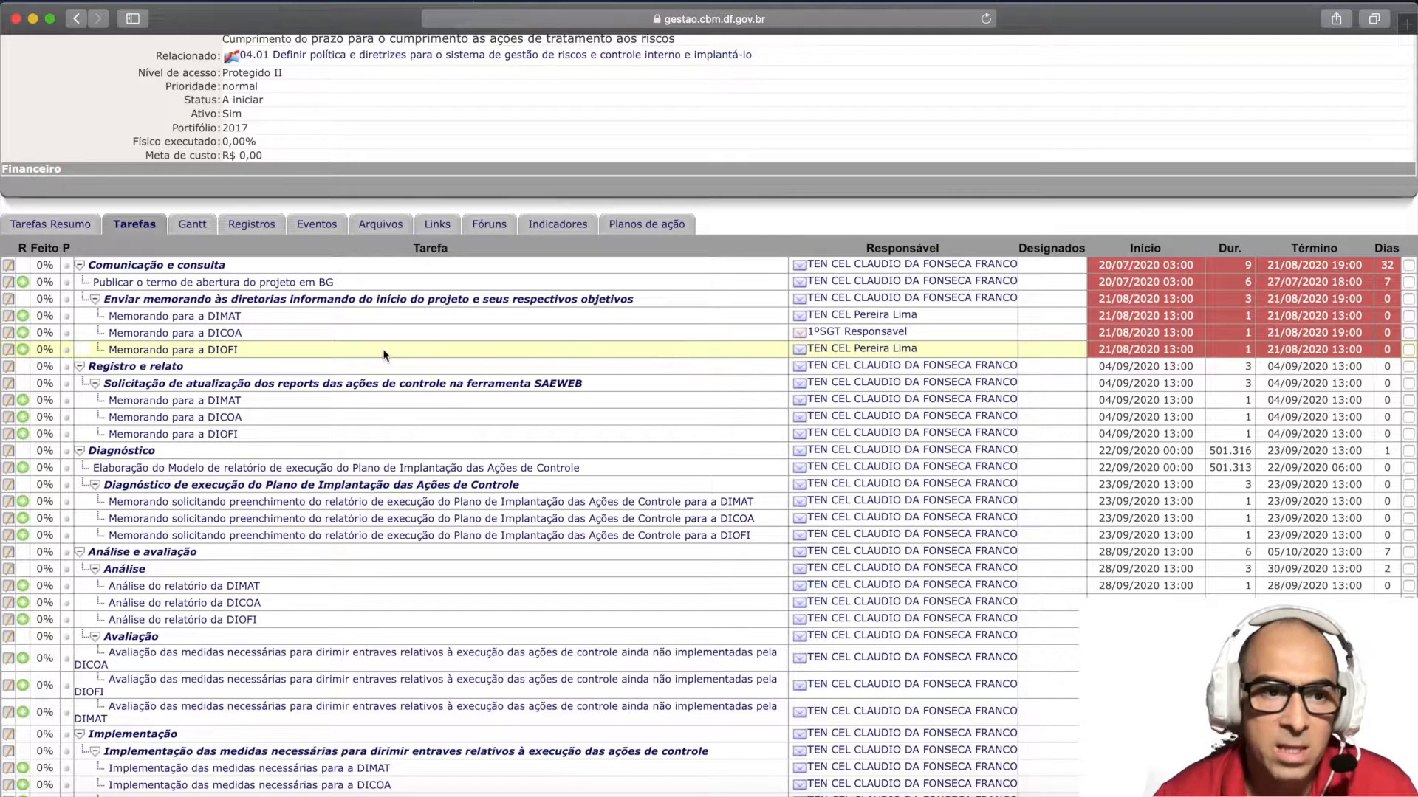
pyautogui.click(132, 369)
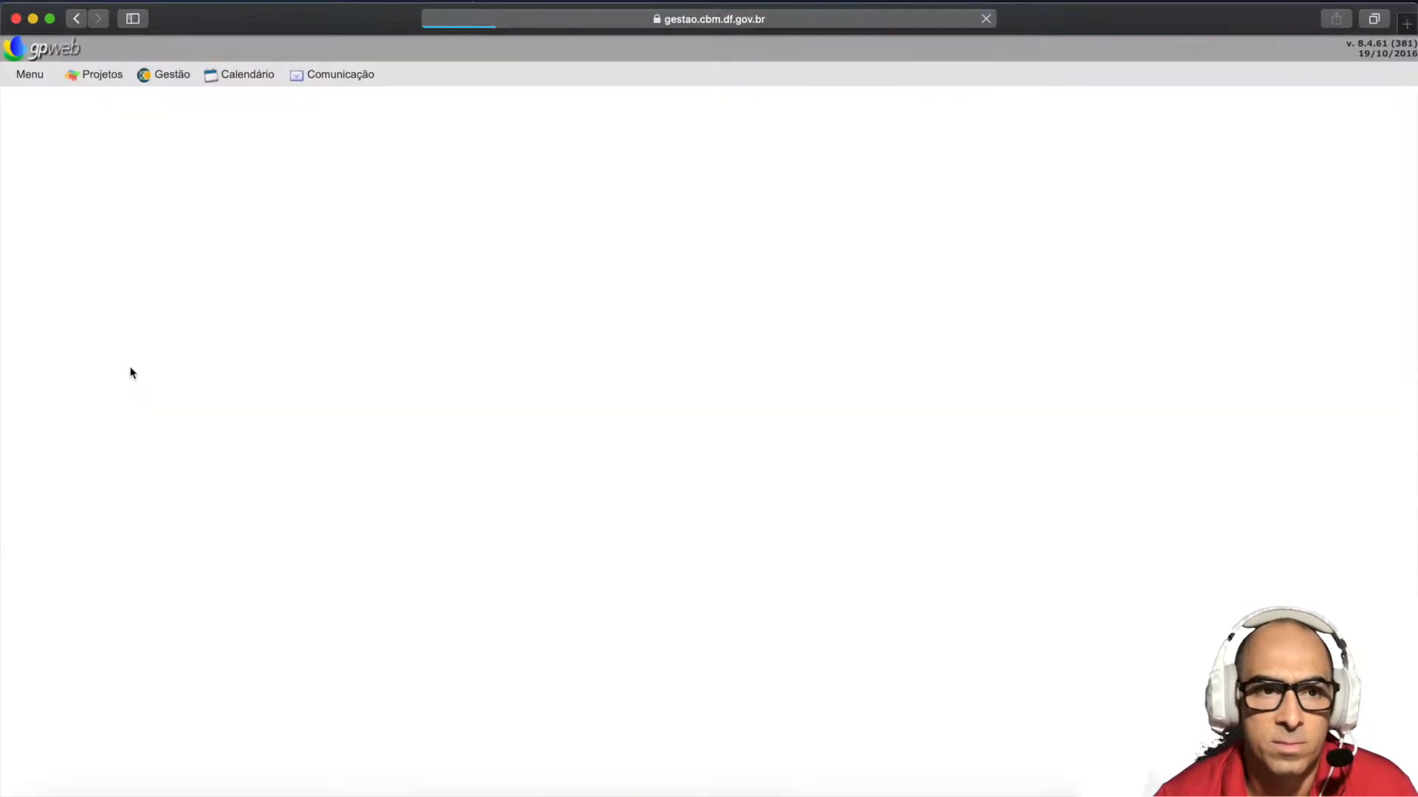
pyautogui.moveTo(148, 185)
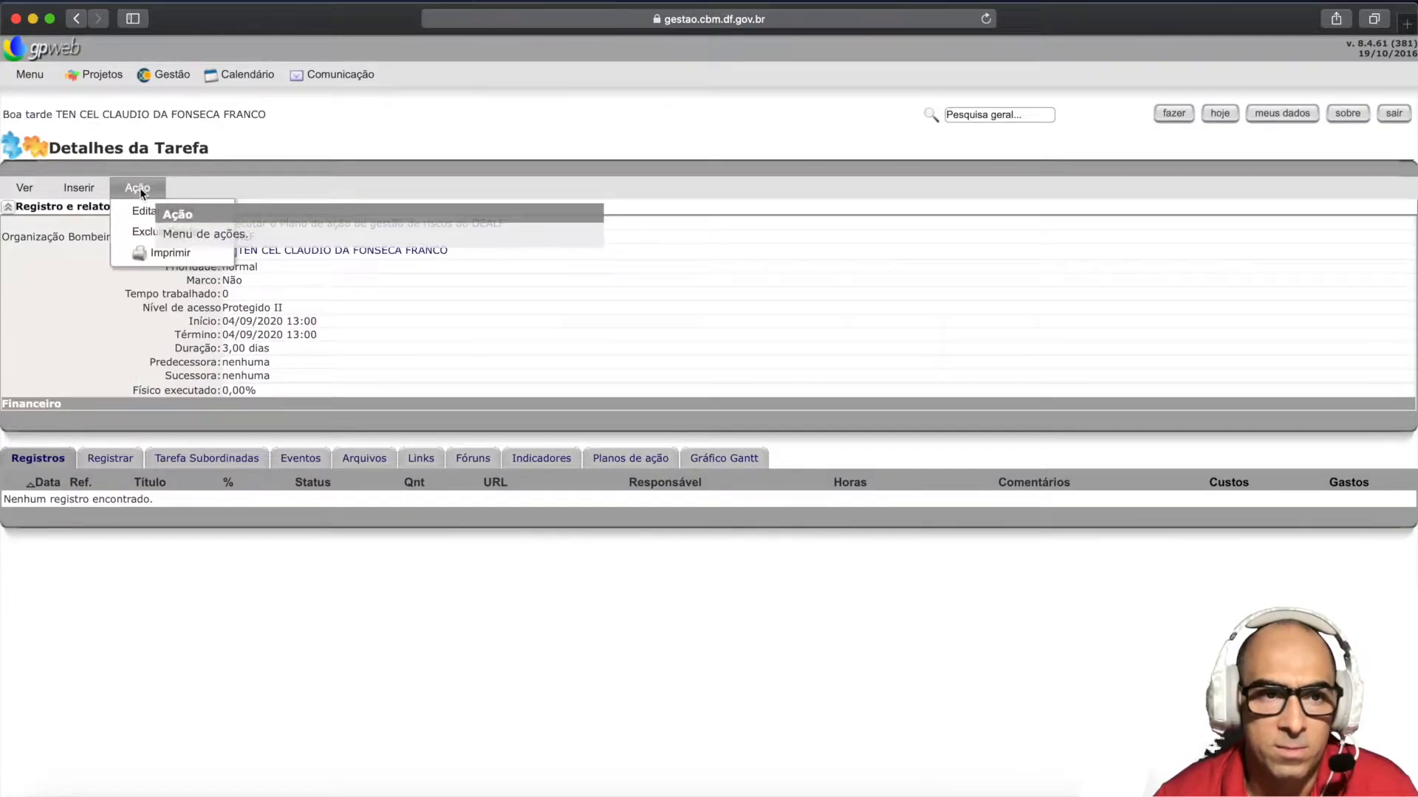
pyautogui.click(146, 212)
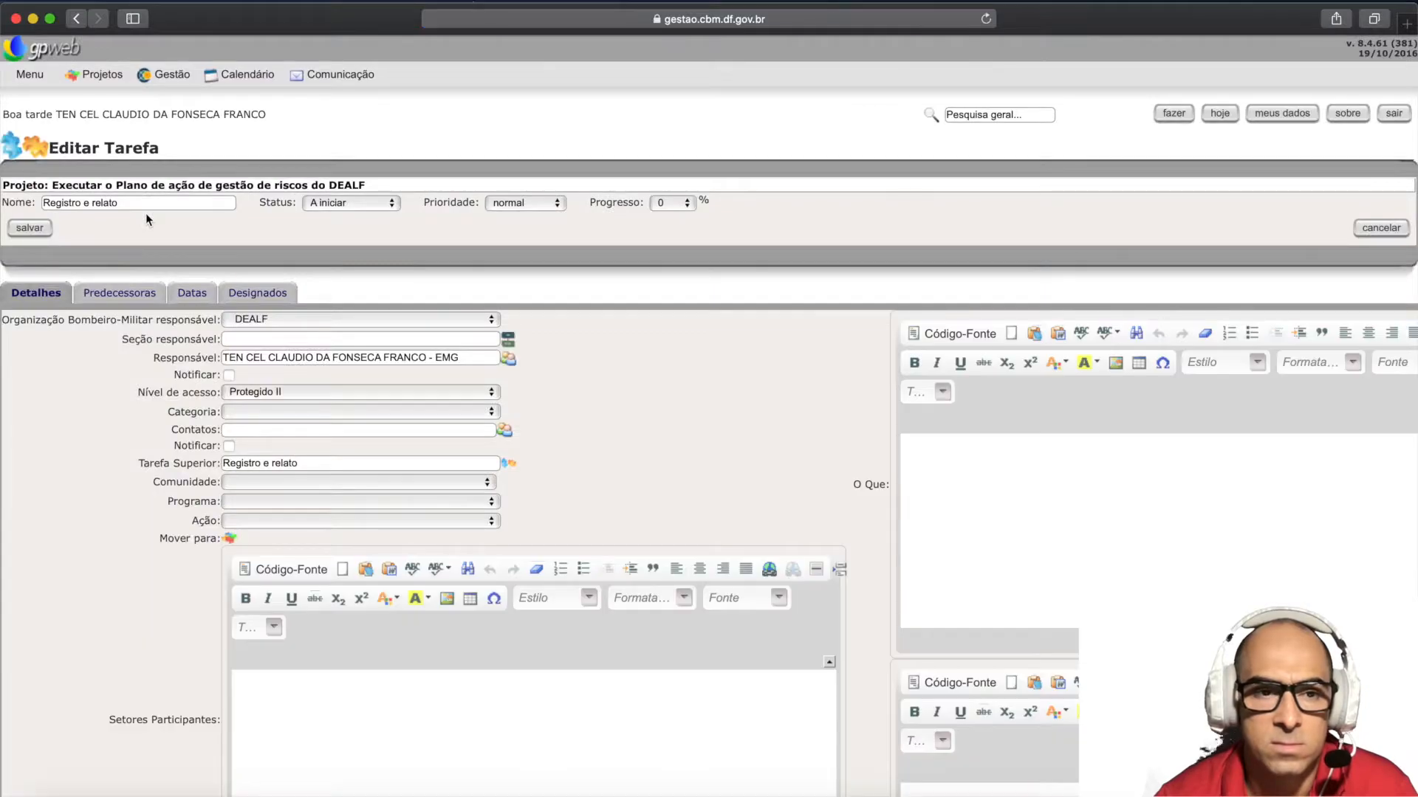
# - Set the "Registro e relato" task's Responsável to the project's manager from the DEALF user list and save the task
pyautogui.click(509, 360)
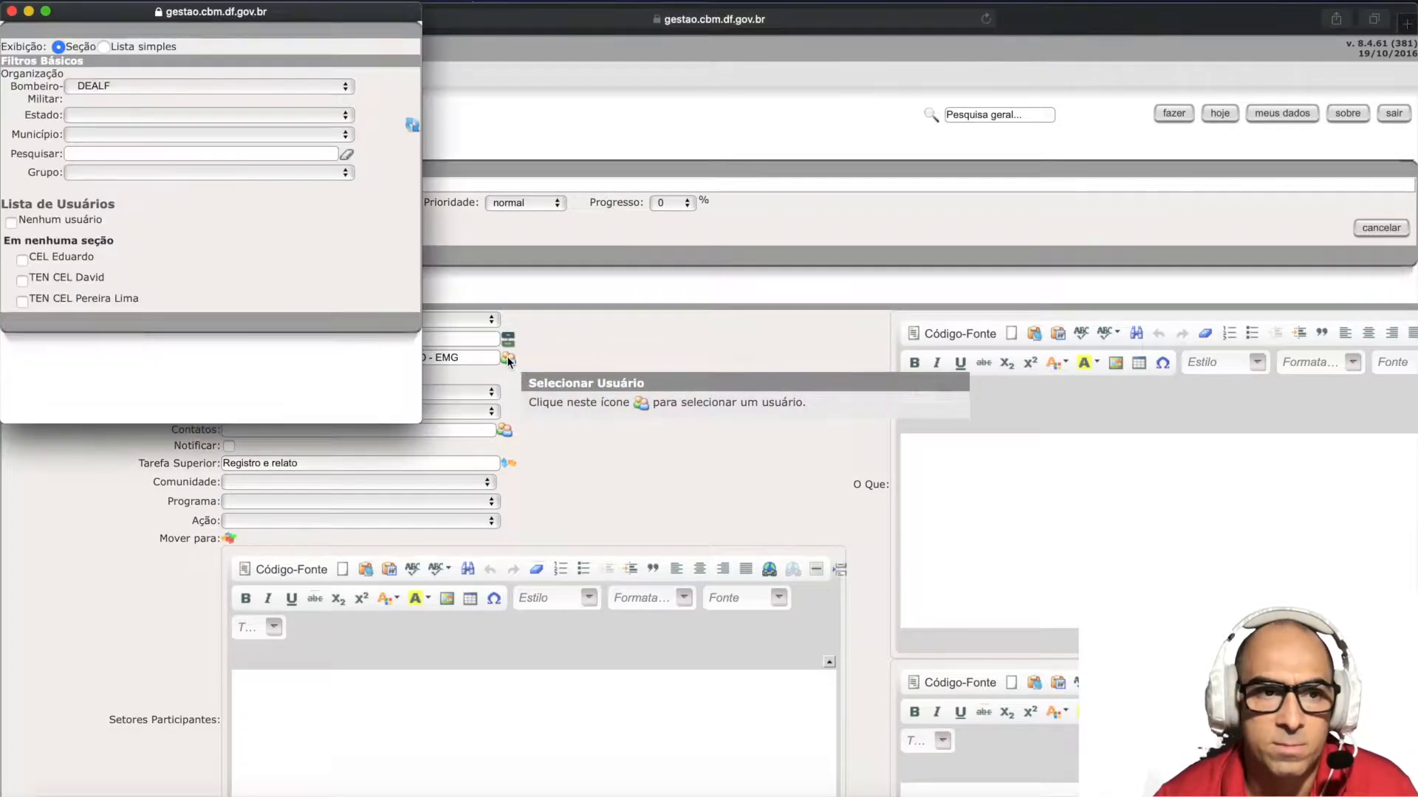
pyautogui.click(22, 302)
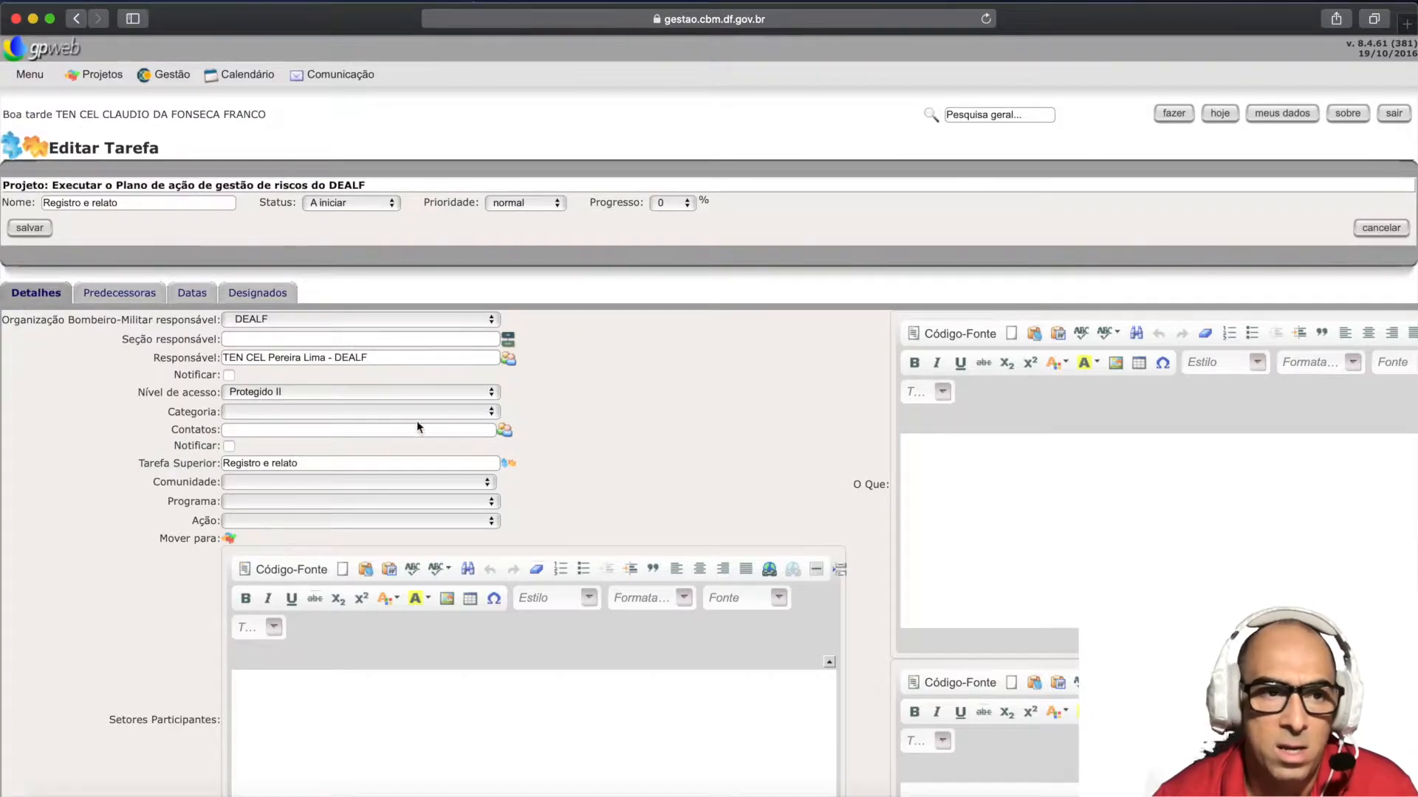
pyautogui.click(30, 228)
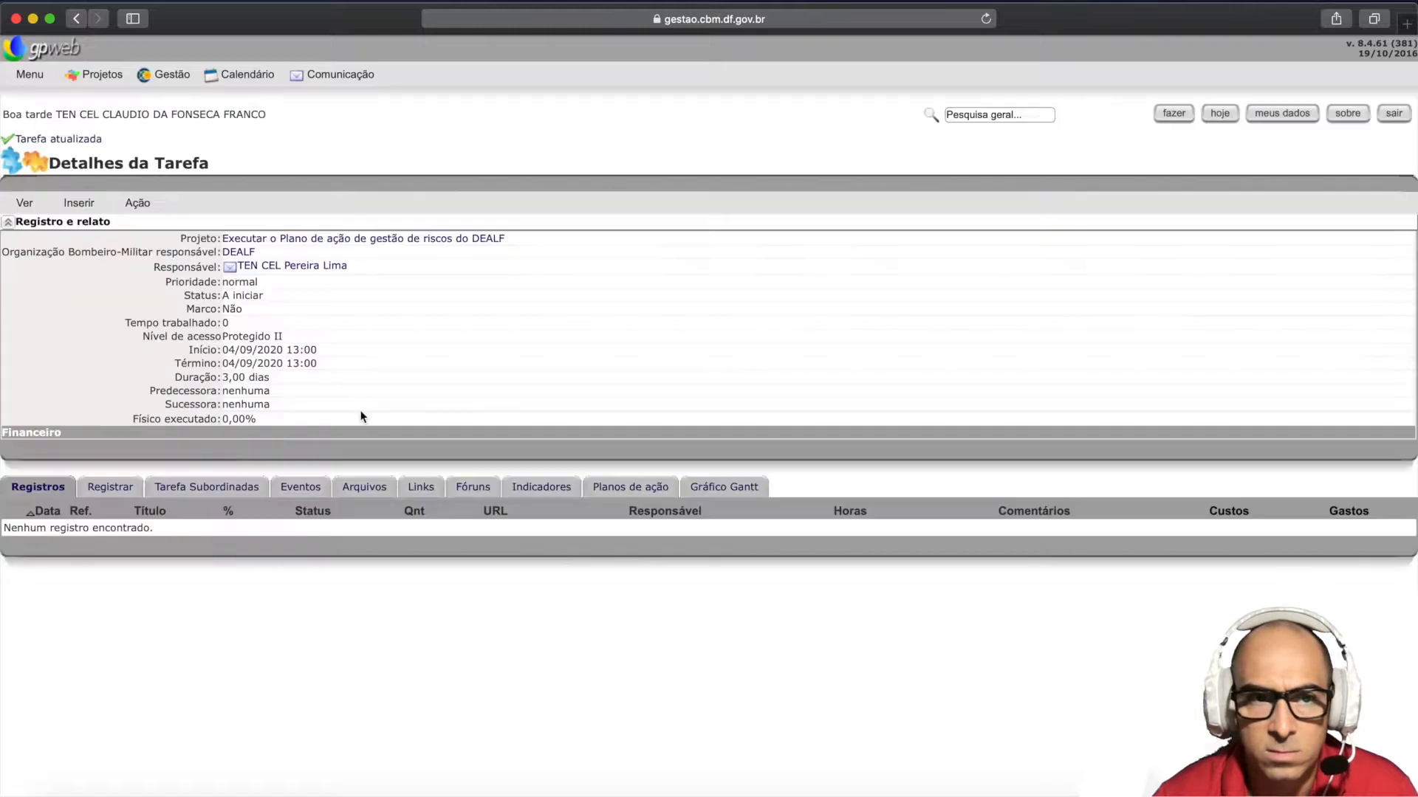
# - Go back to the project's tasks and open "Enviar memorando às diretorias informando do início do projeto e seus respectivos objetivos" for editing
pyautogui.click(24, 203)
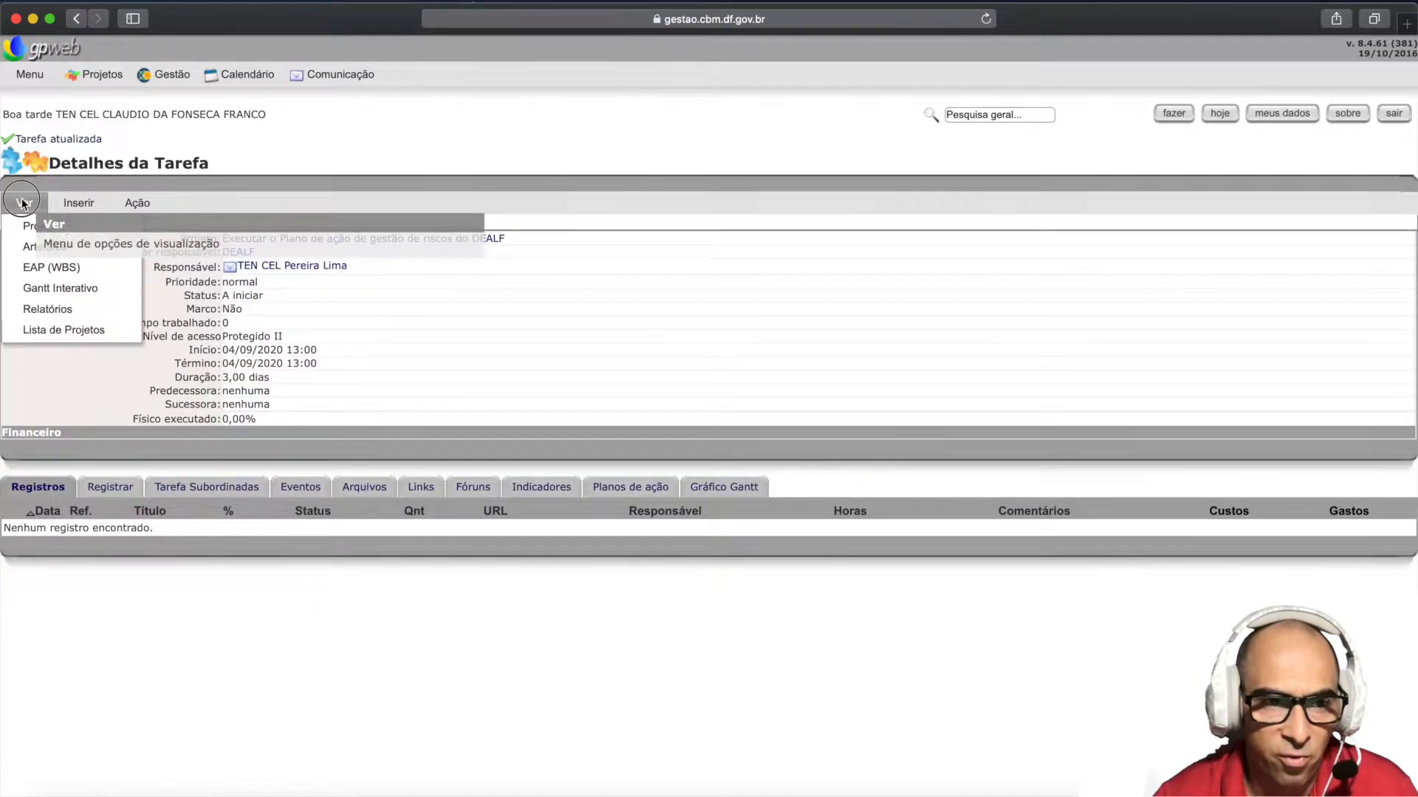
pyautogui.click(33, 227)
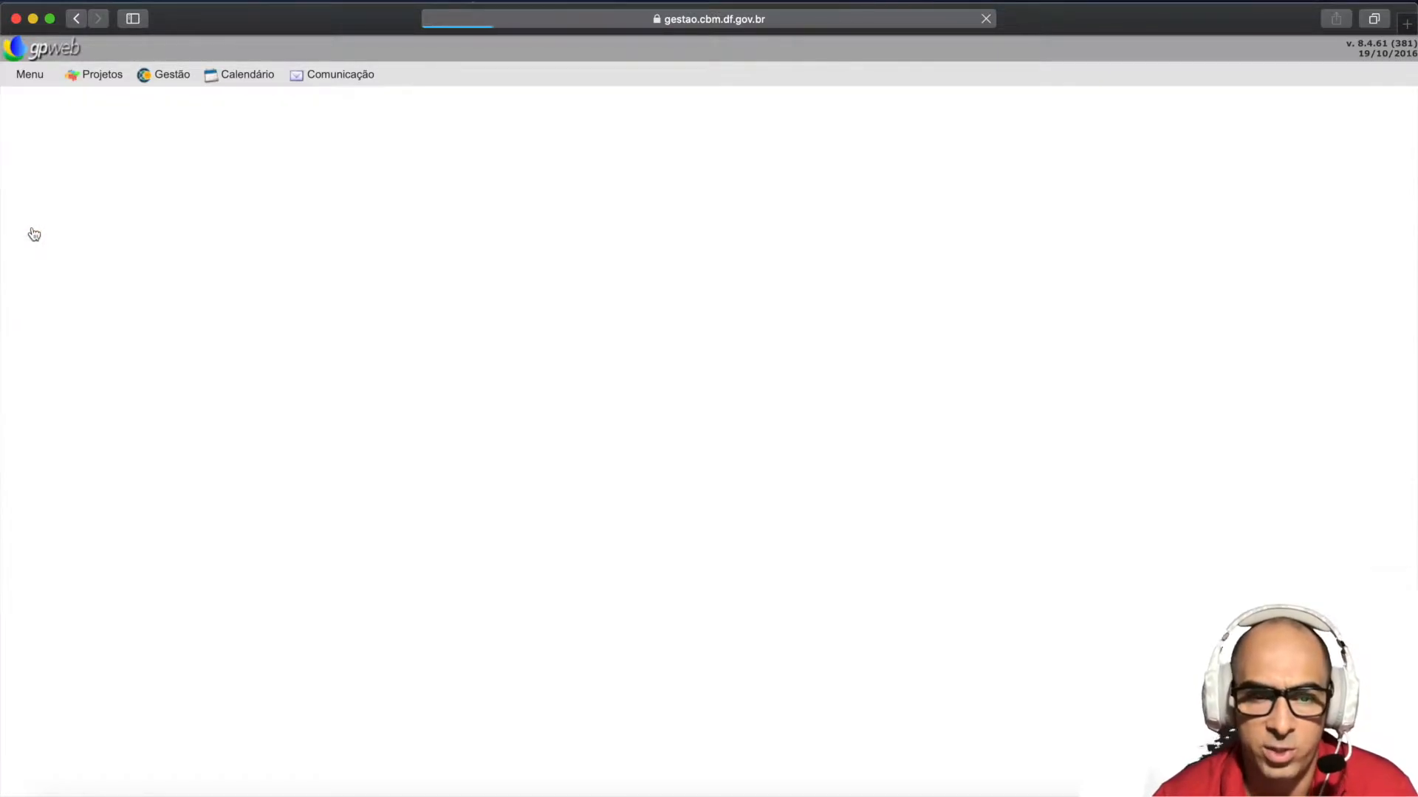
pyautogui.scroll(-15, 352, 505)
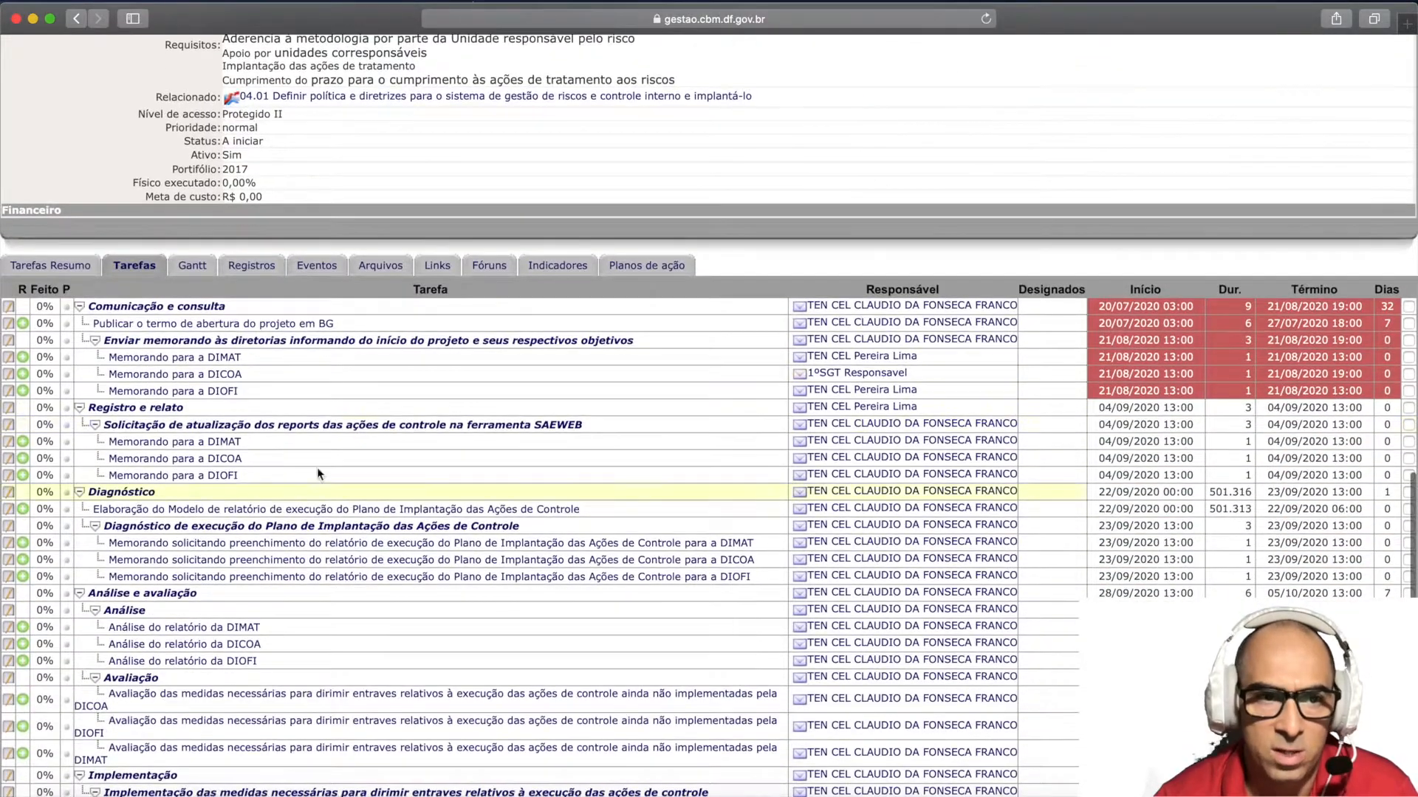
pyautogui.moveTo(163, 427)
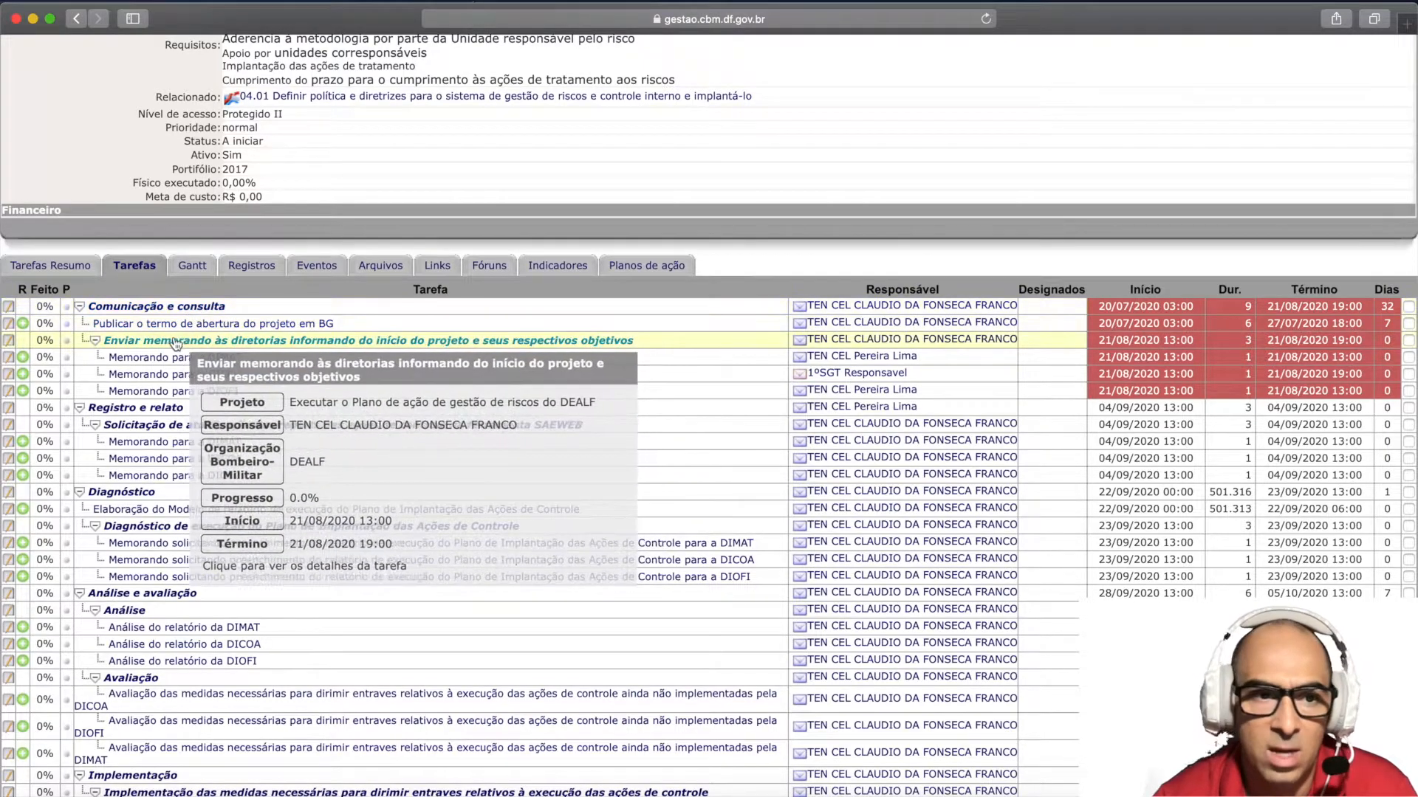
pyautogui.click(174, 340)
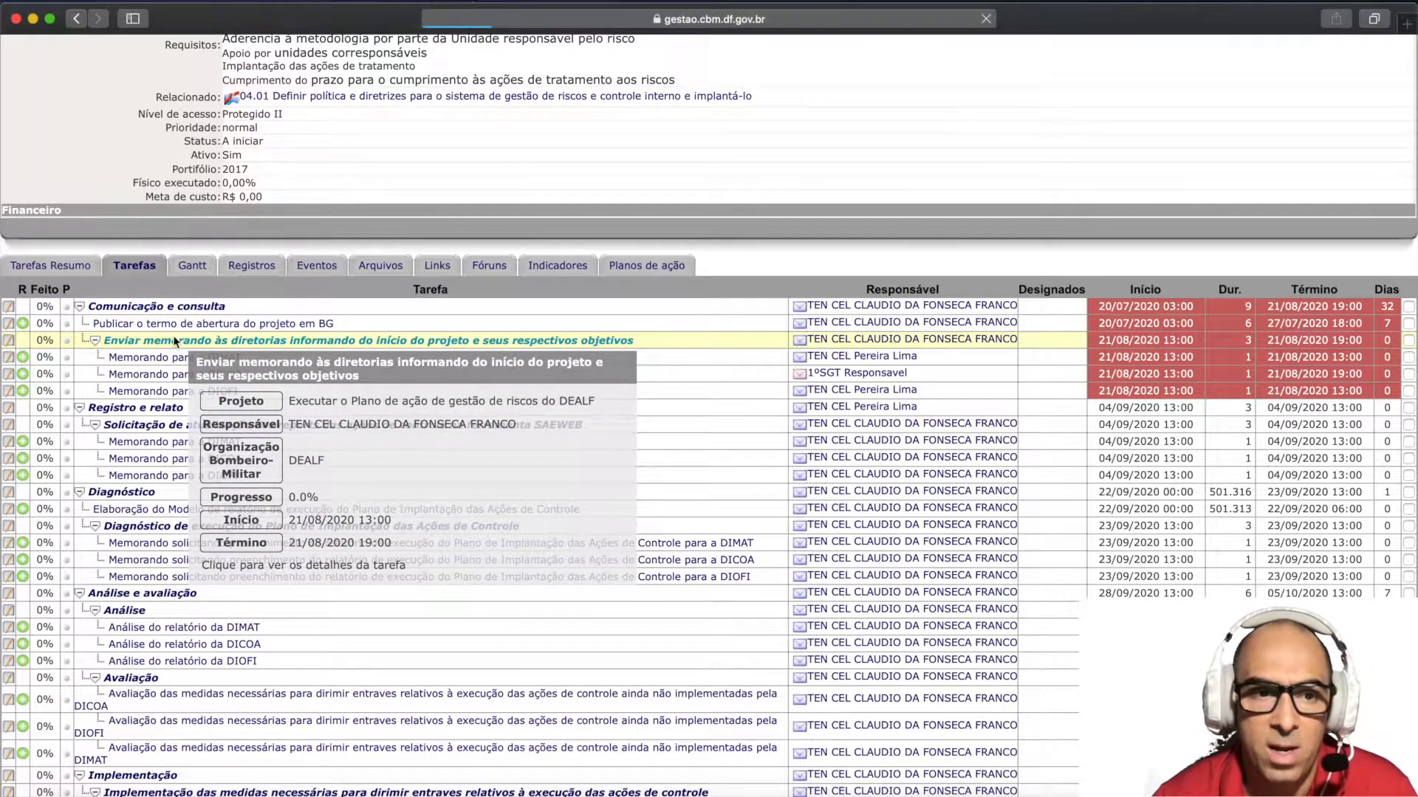
pyautogui.click(138, 189)
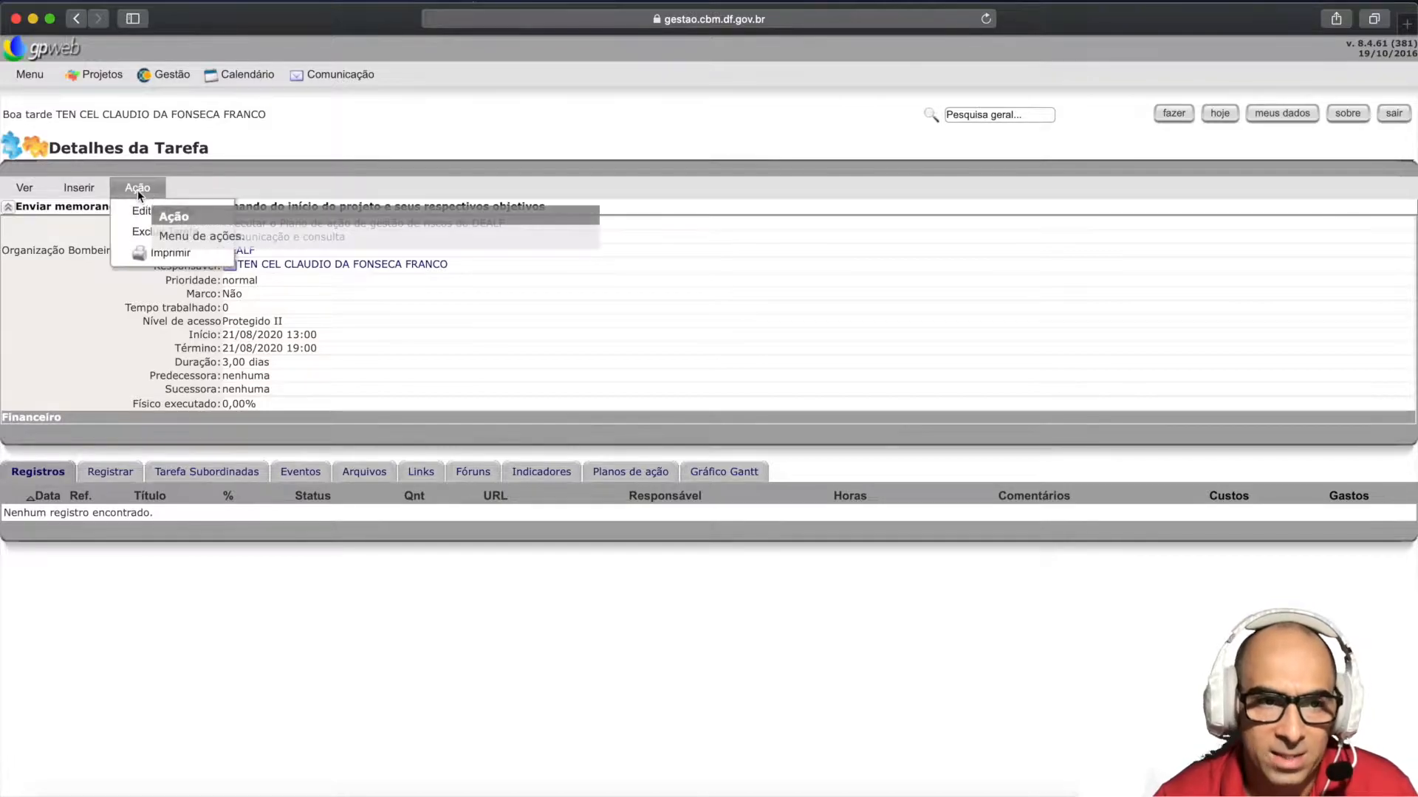
pyautogui.click(141, 209)
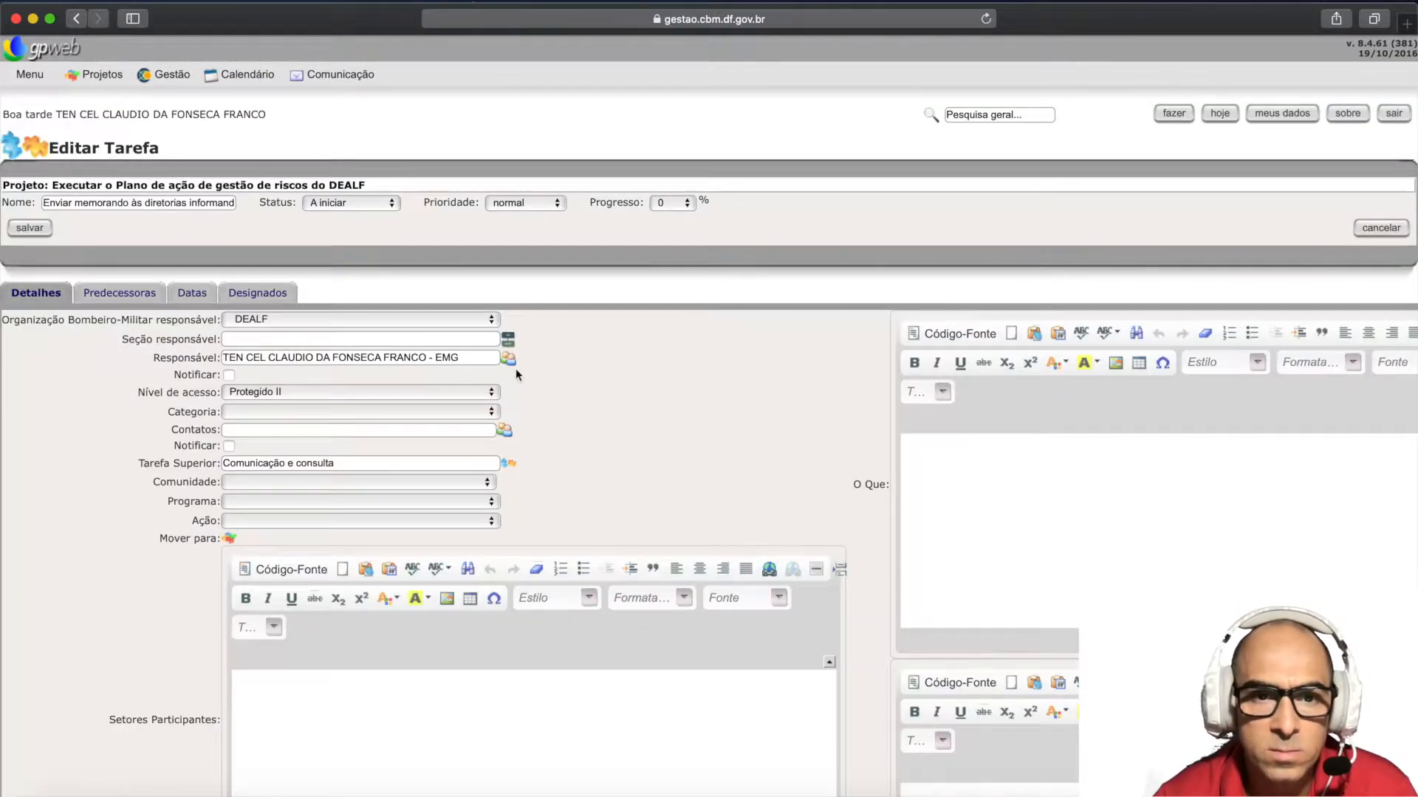
# - Choose the project's manager from the DEALF users as Responsável for the "Enviar memorando às diretorias" task and save it
pyautogui.click(508, 359)
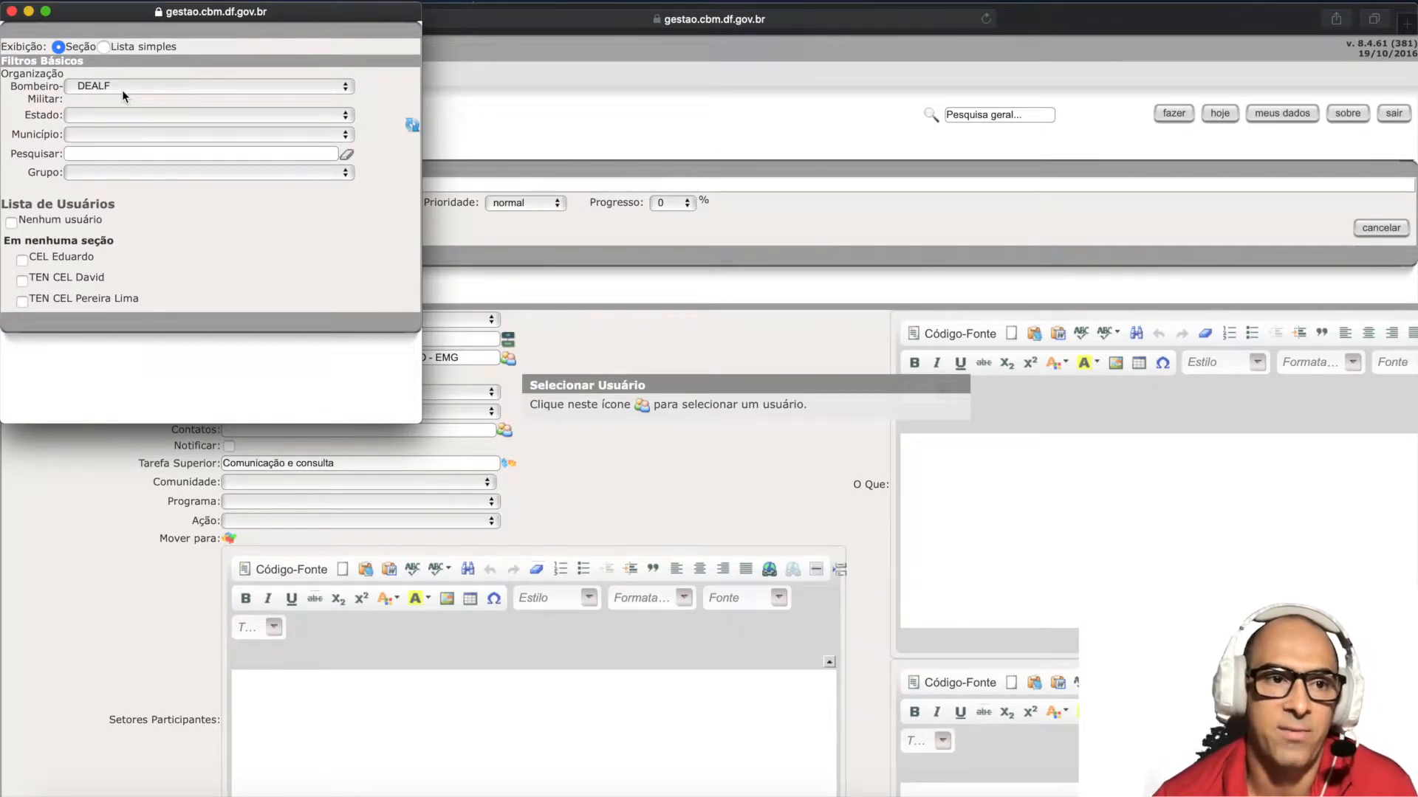
pyautogui.click(21, 303)
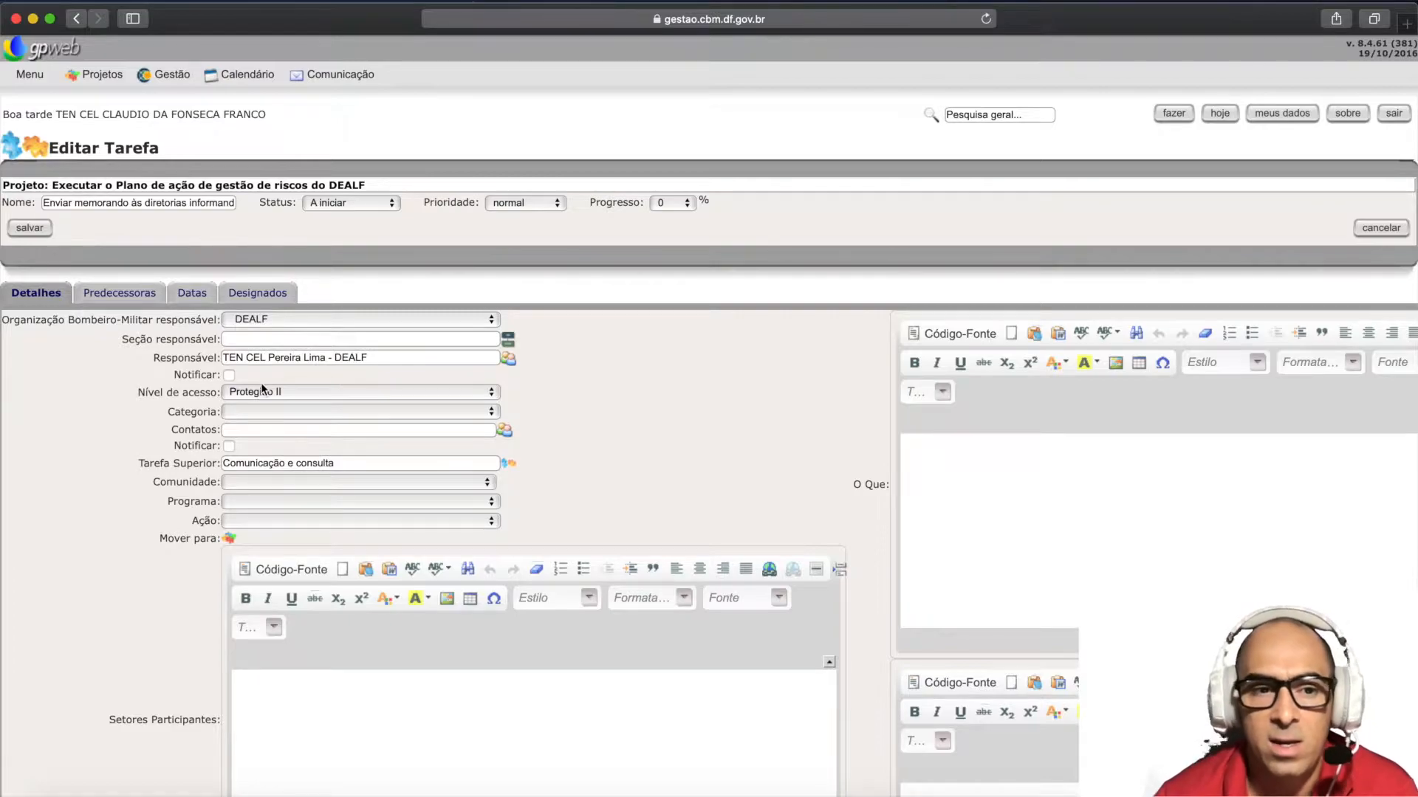
pyautogui.click(31, 229)
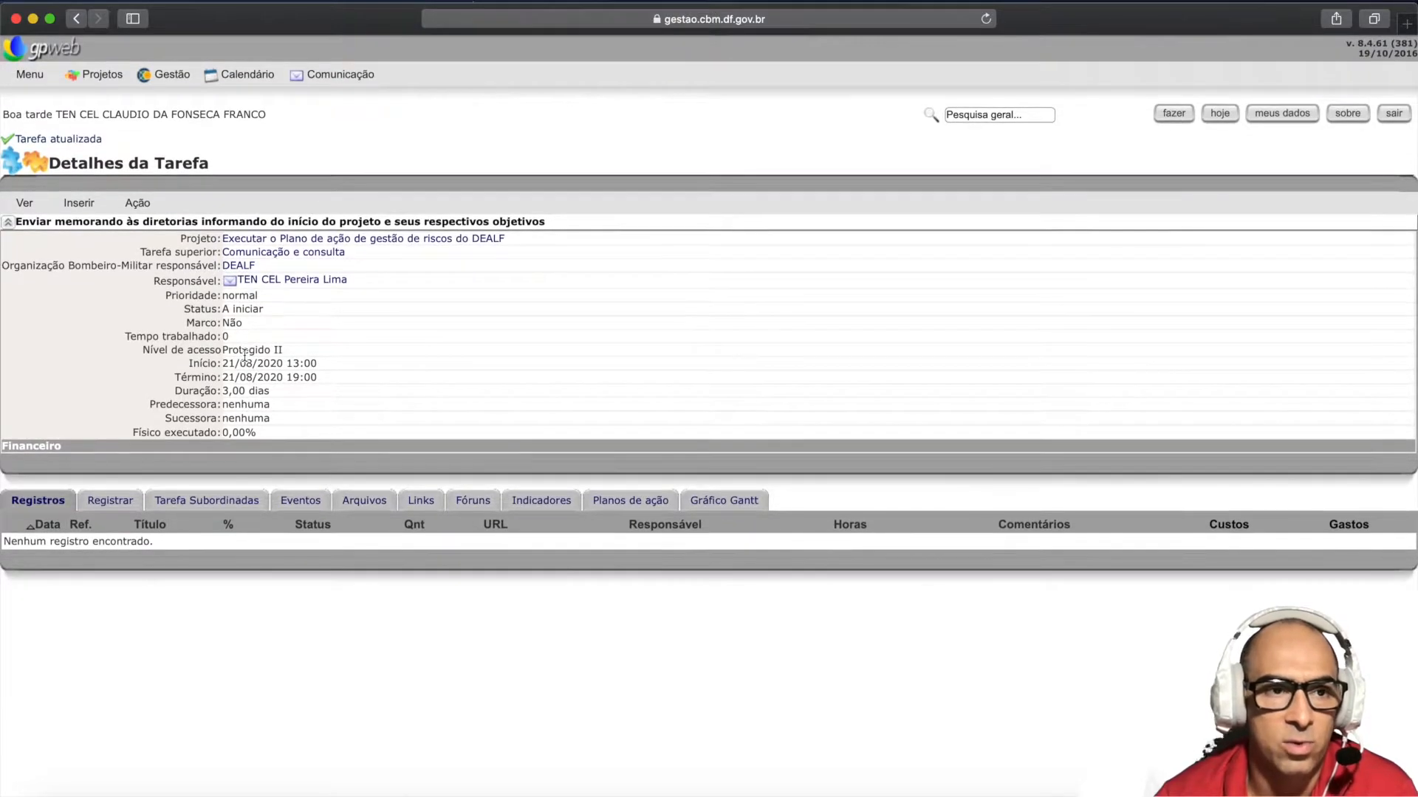
# - Return from the saved "Enviar memorando às diretorias" task to the project's task list
pyautogui.click(24, 203)
pyautogui.click(33, 228)
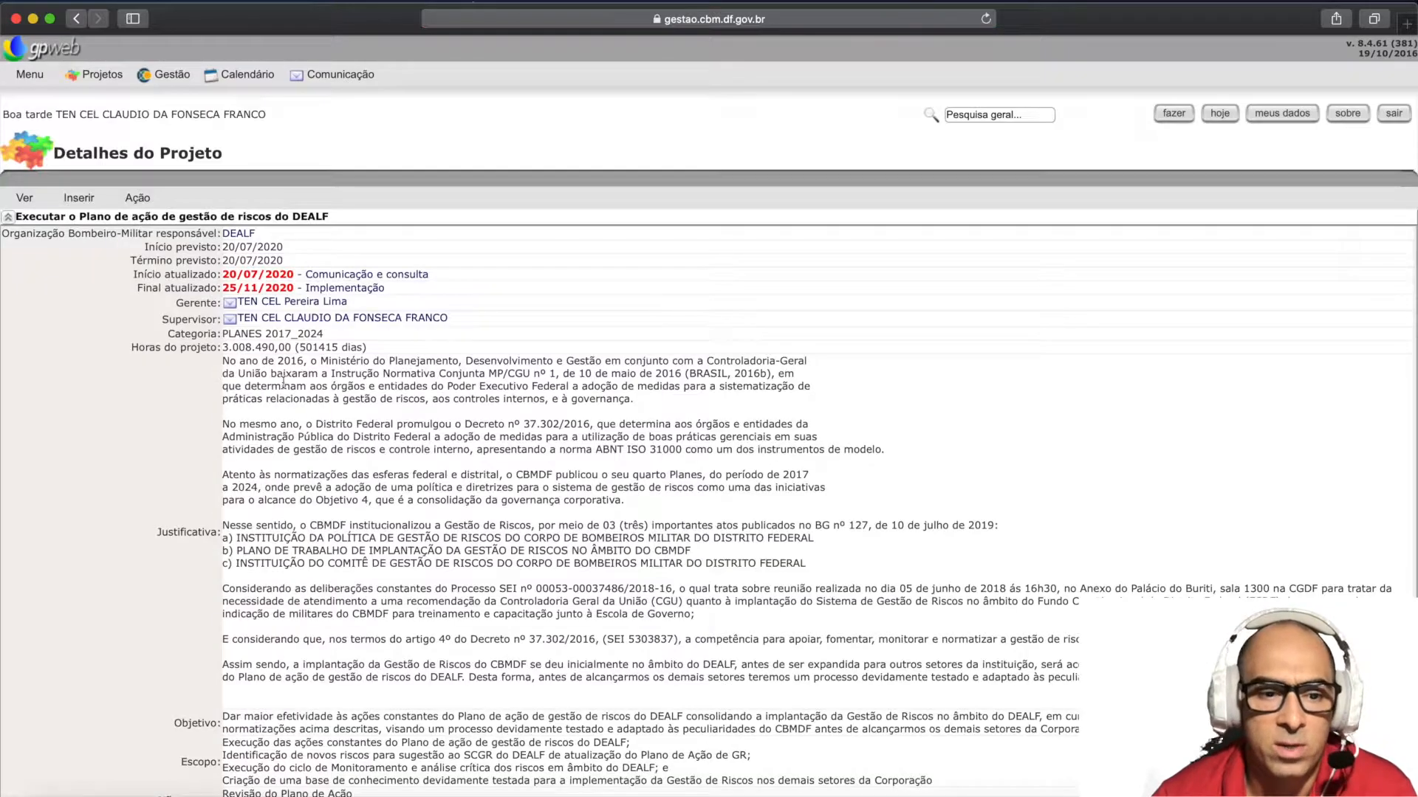
pyautogui.scroll(-10, 211, 552)
pyautogui.scroll(-6, 212, 552)
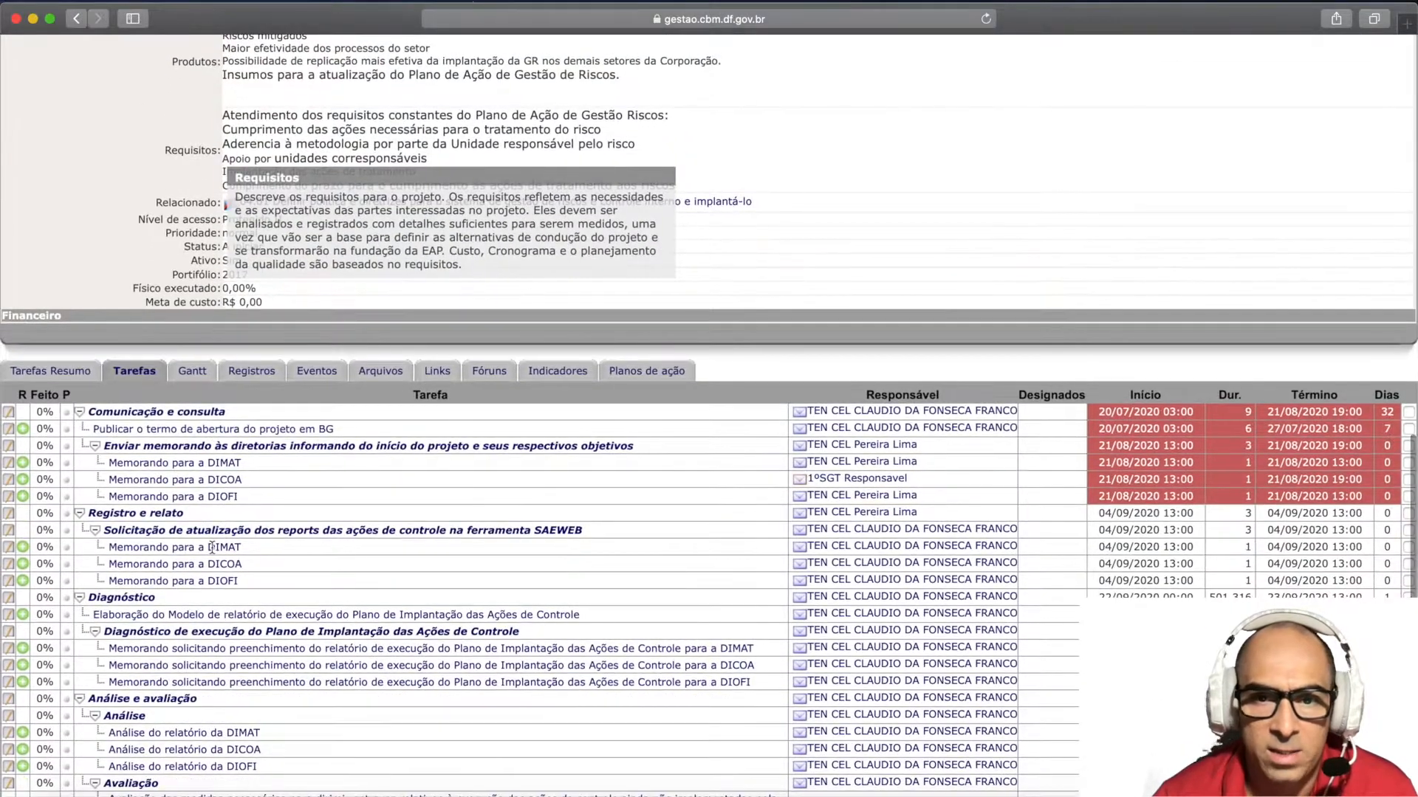
pyautogui.click(190, 418)
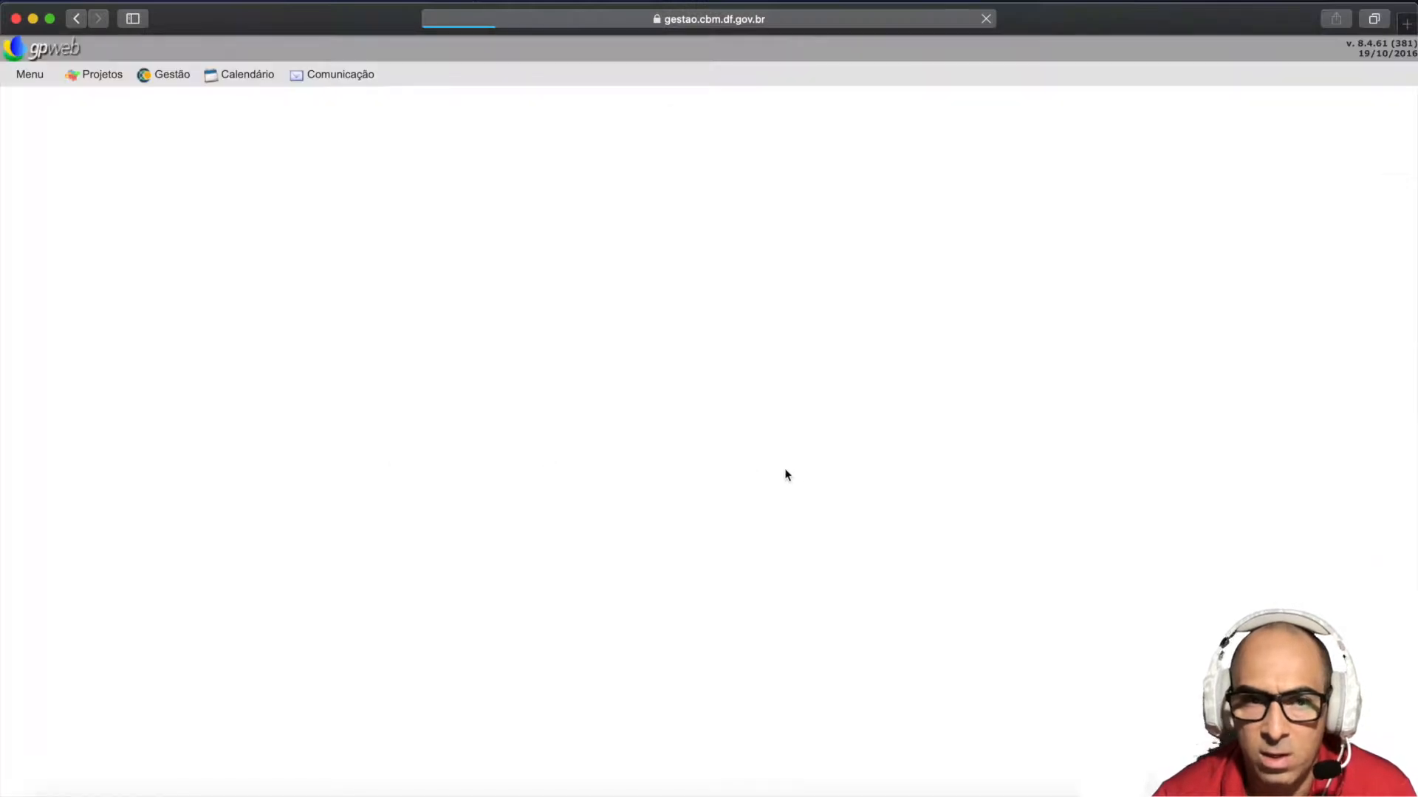
pyautogui.moveTo(24, 185)
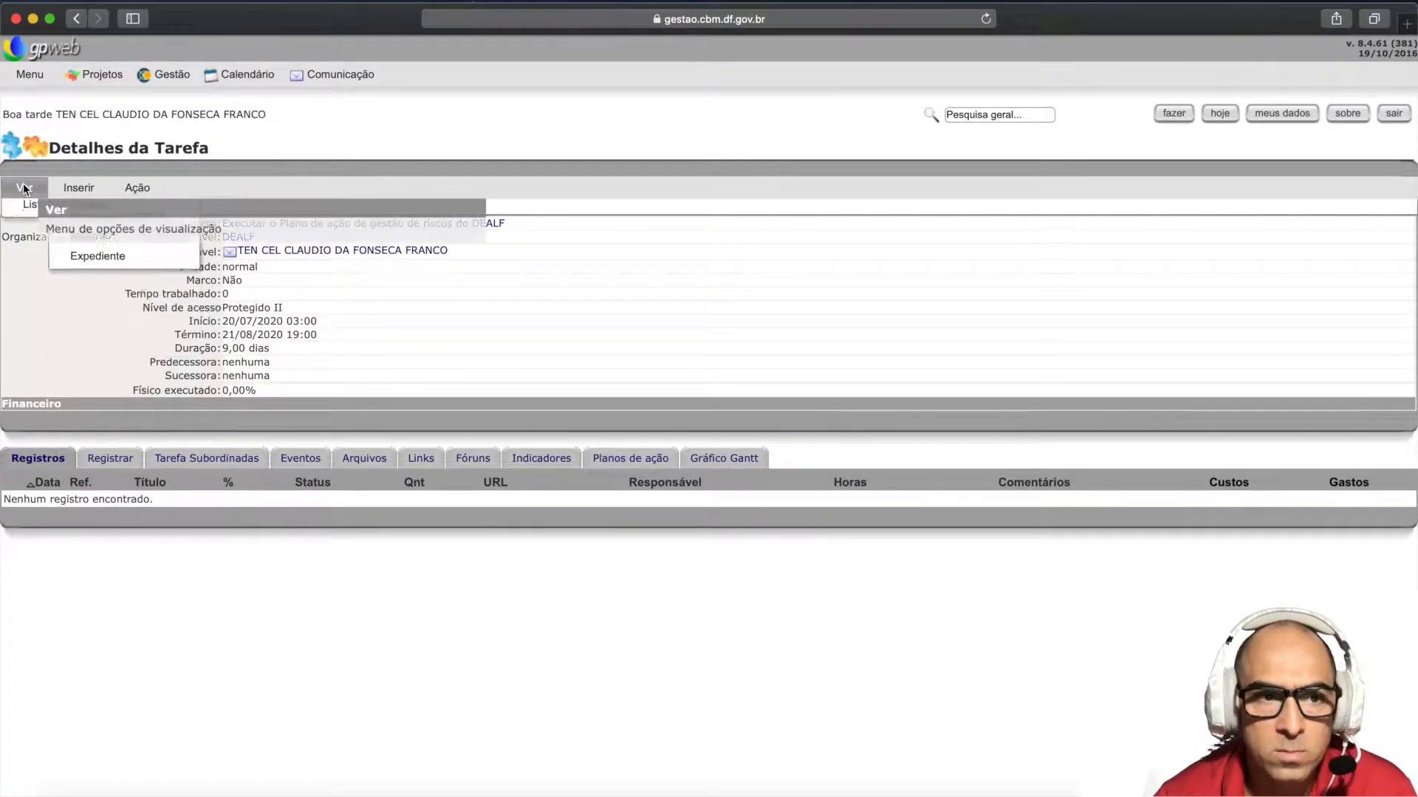
pyautogui.click(40, 211)
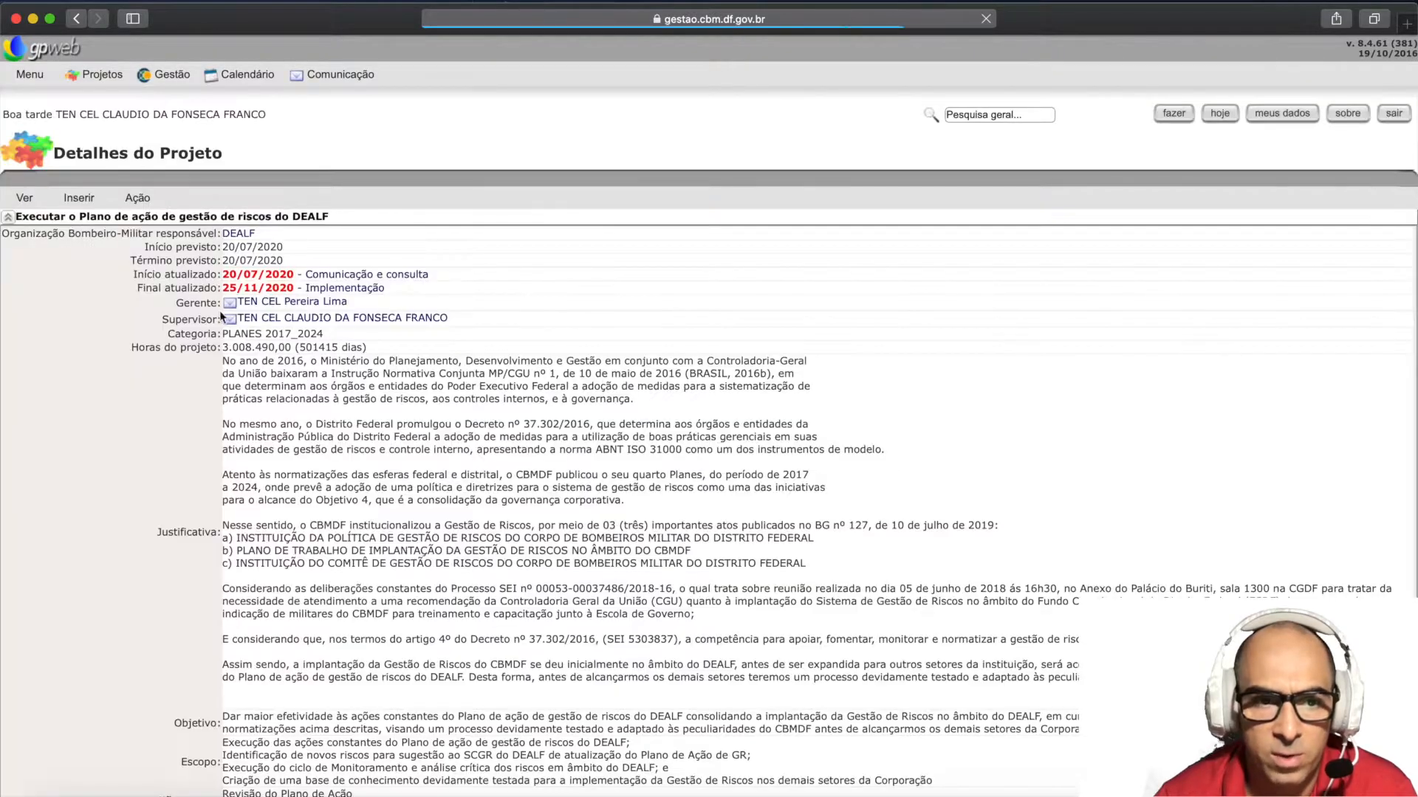
pyautogui.scroll(-10, 371, 532)
pyautogui.scroll(-5, 371, 532)
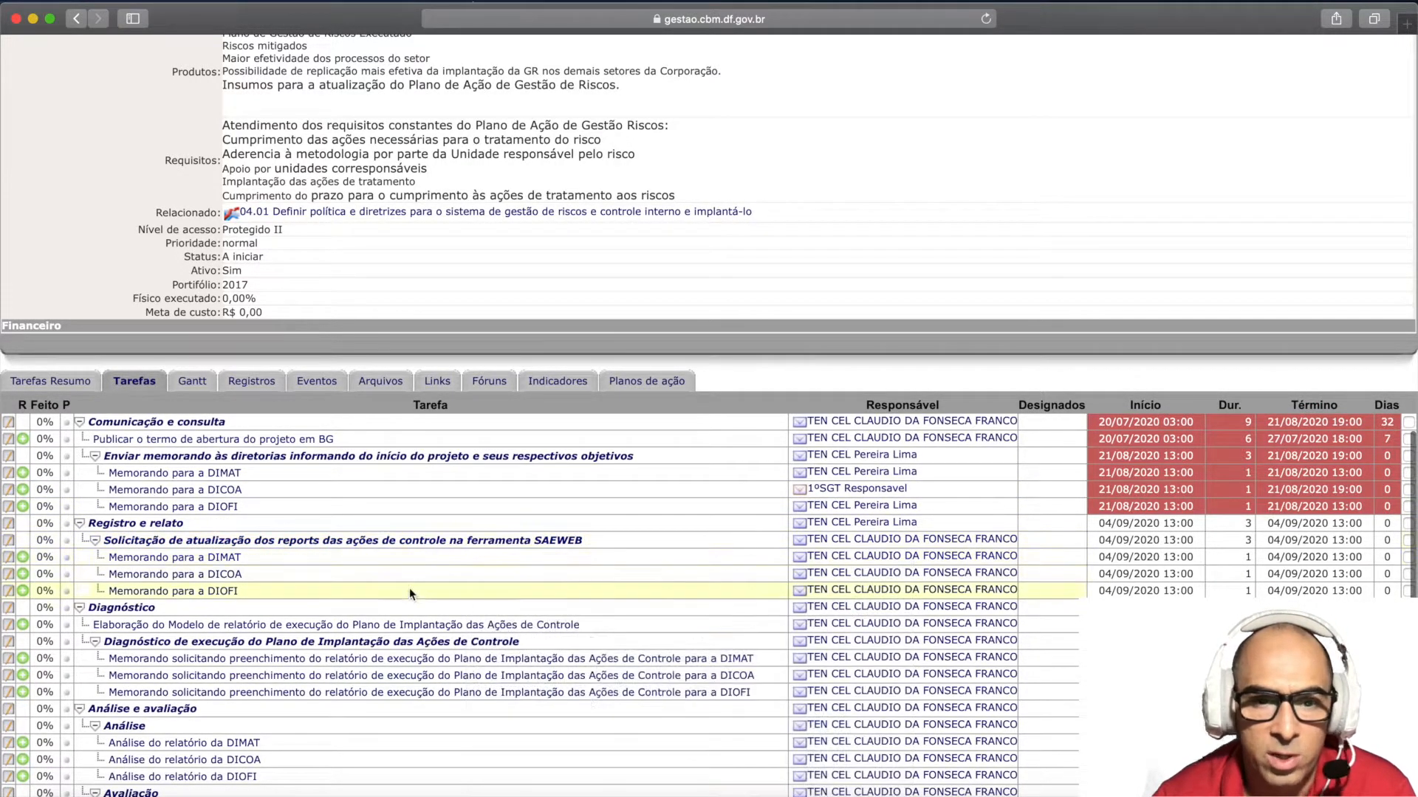
# - Switch to the Cronograma DEALF document in Word, check the responsible persons for the tasks from "Registro e relato" onward, and return to gpweb
pyautogui.hotkey('ctrl', 'Right')
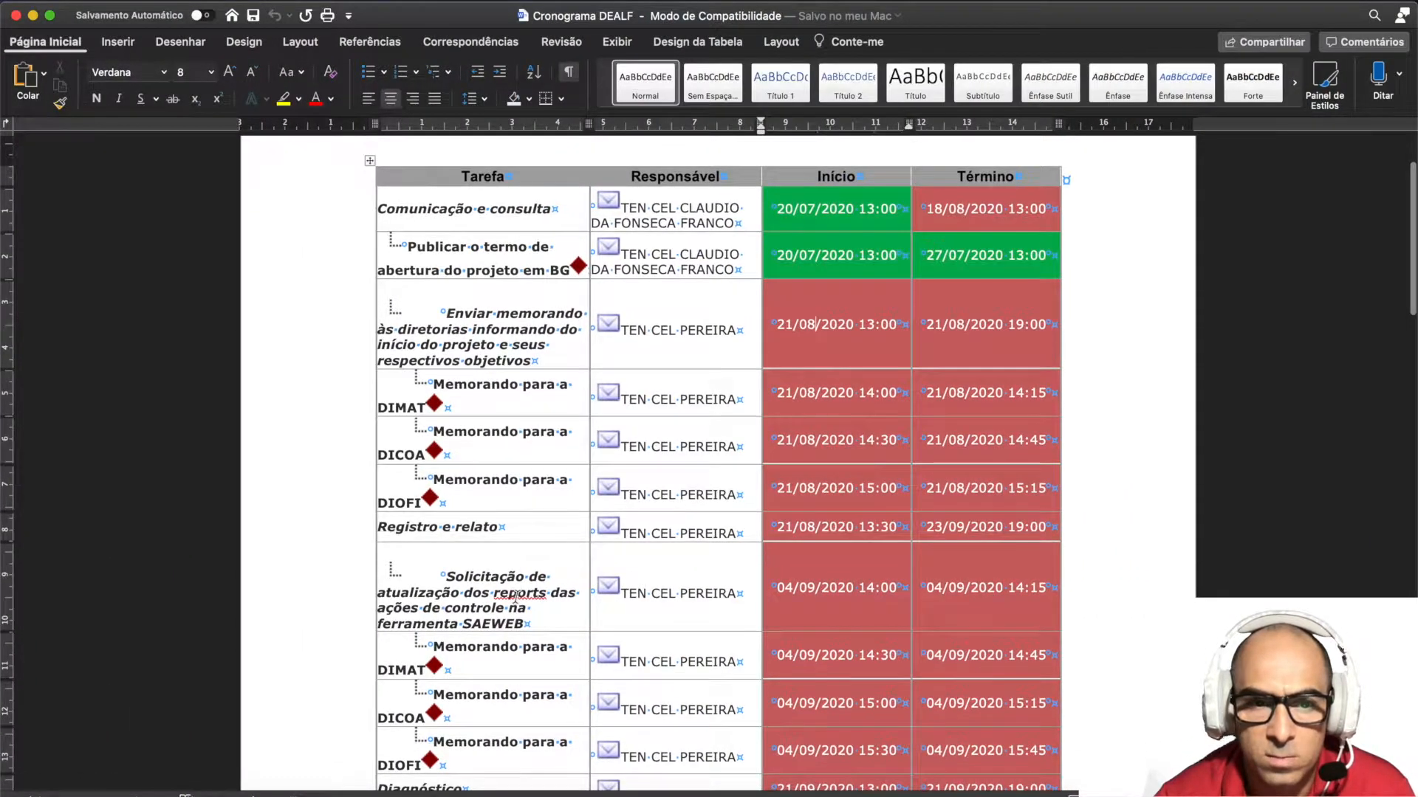
pyautogui.scroll(-4, 515, 599)
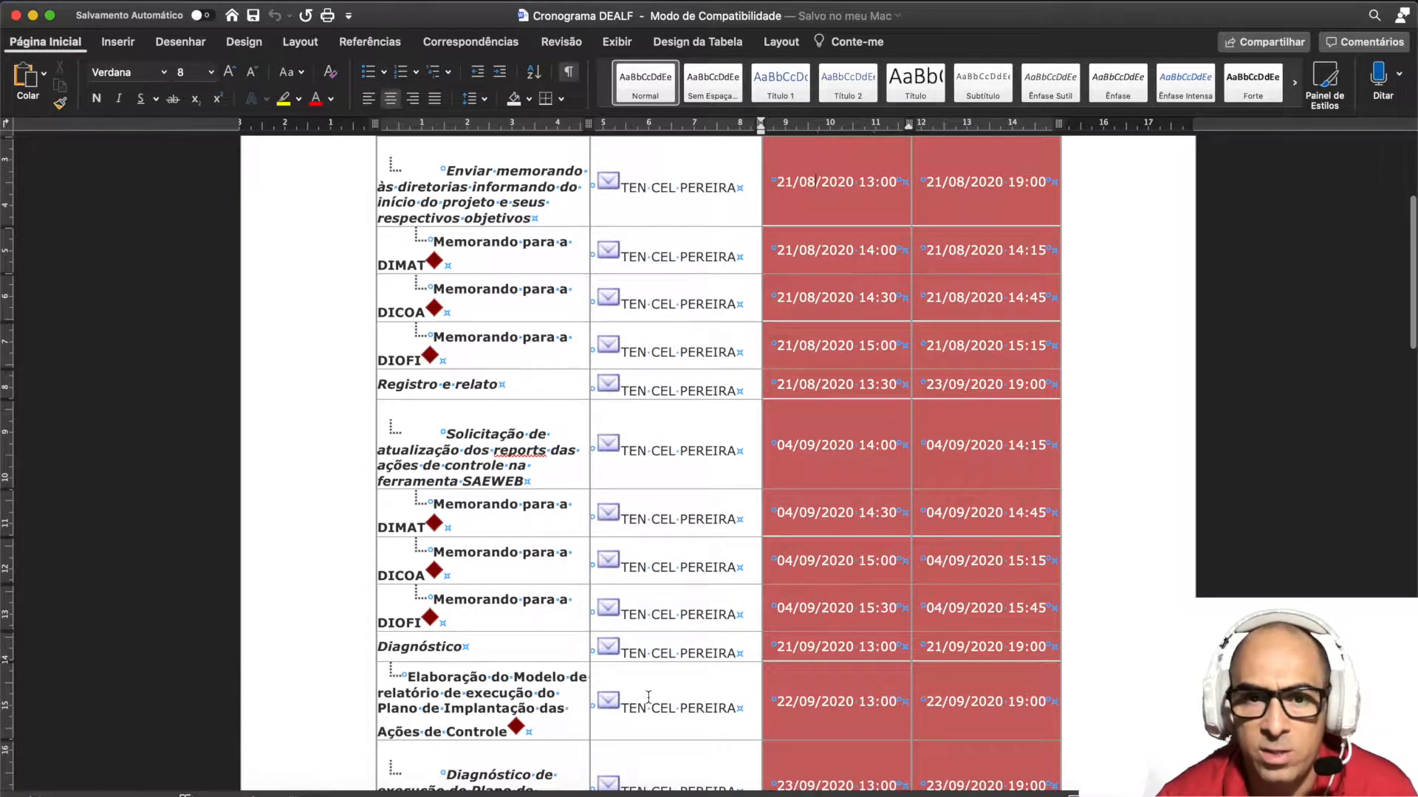
pyautogui.hotkey('ctrl', 'Left')
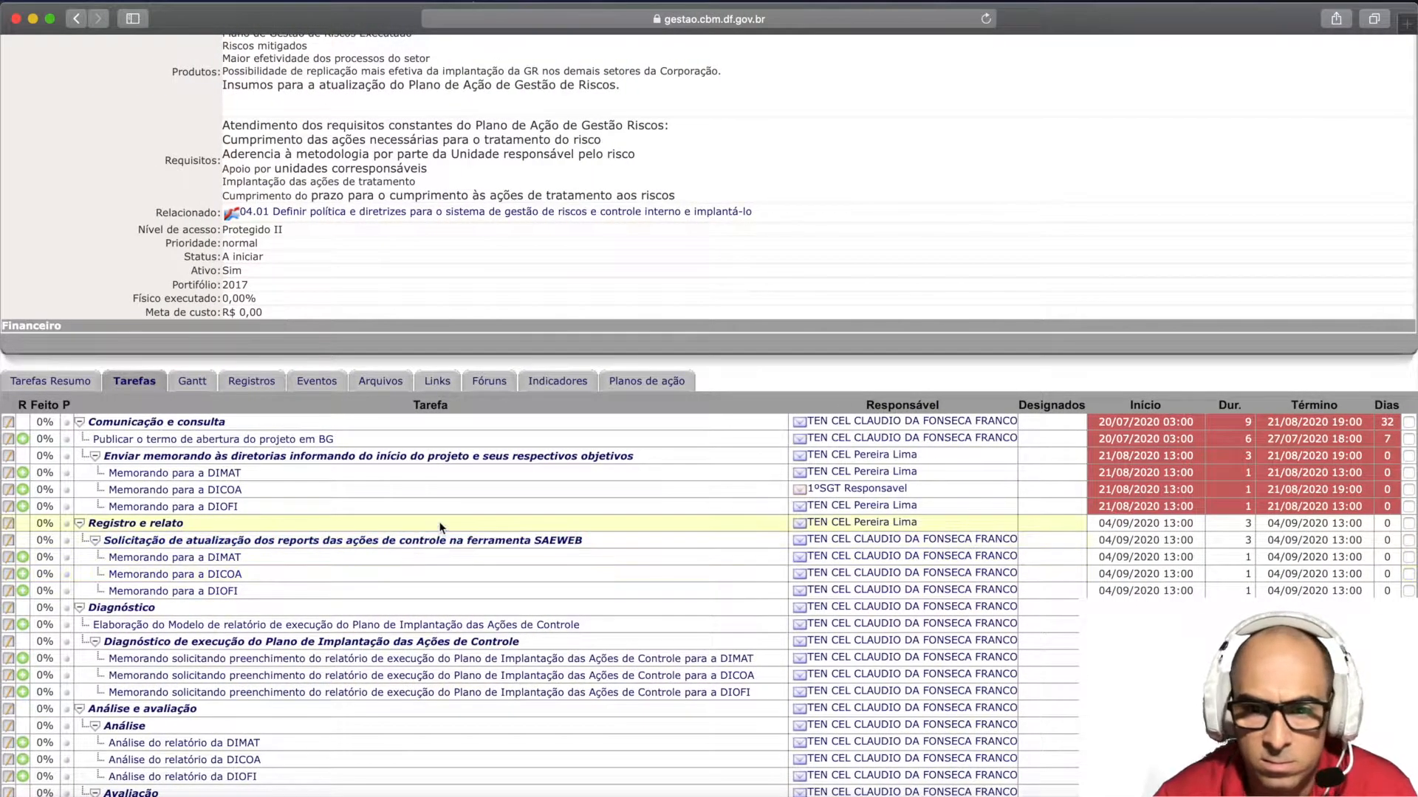
# - Edit "Solicitação de atualização dos reports das ações de controle na ferramenta SAEWEB", setting Responsável to the project's manager from the DEALF users, and save it
pyautogui.click(411, 545)
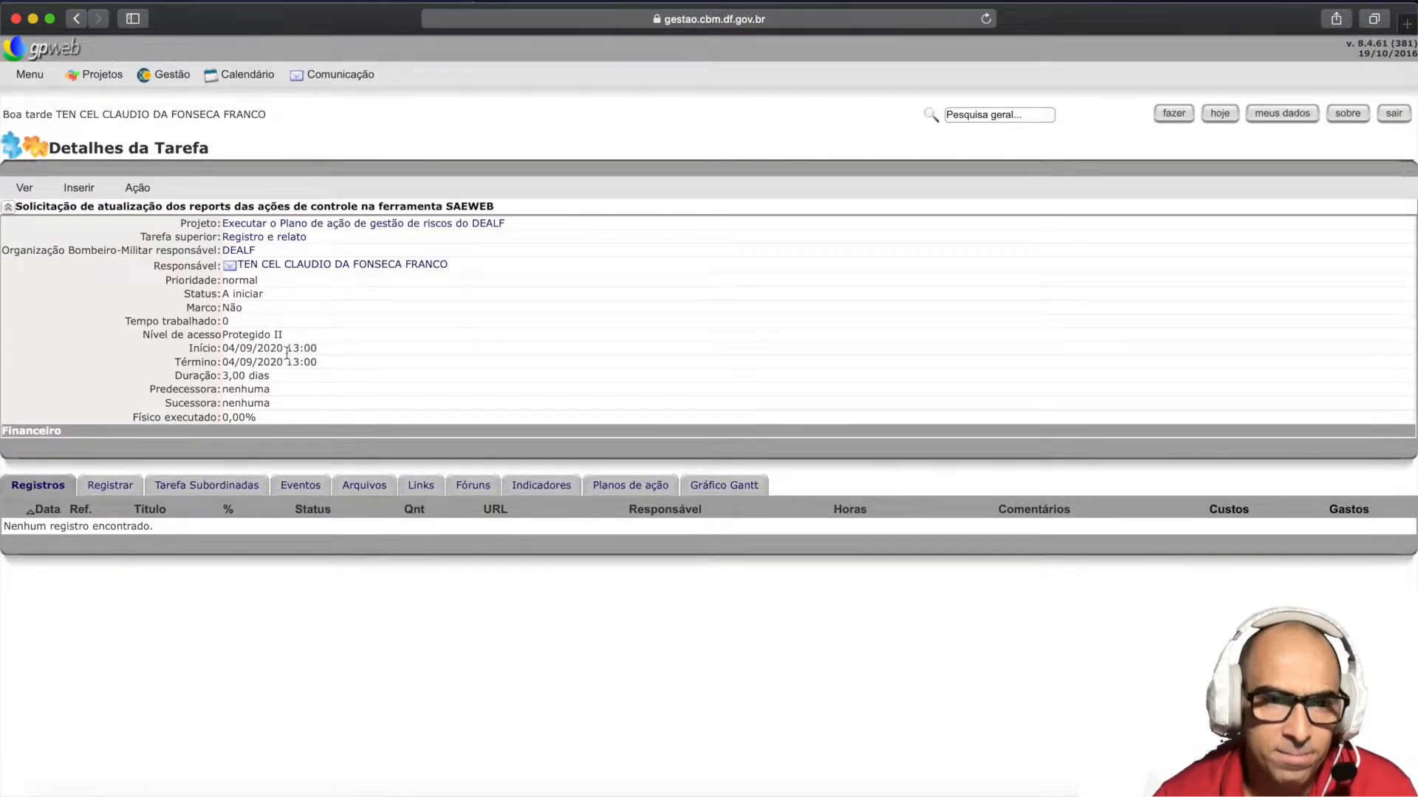
pyautogui.click(141, 188)
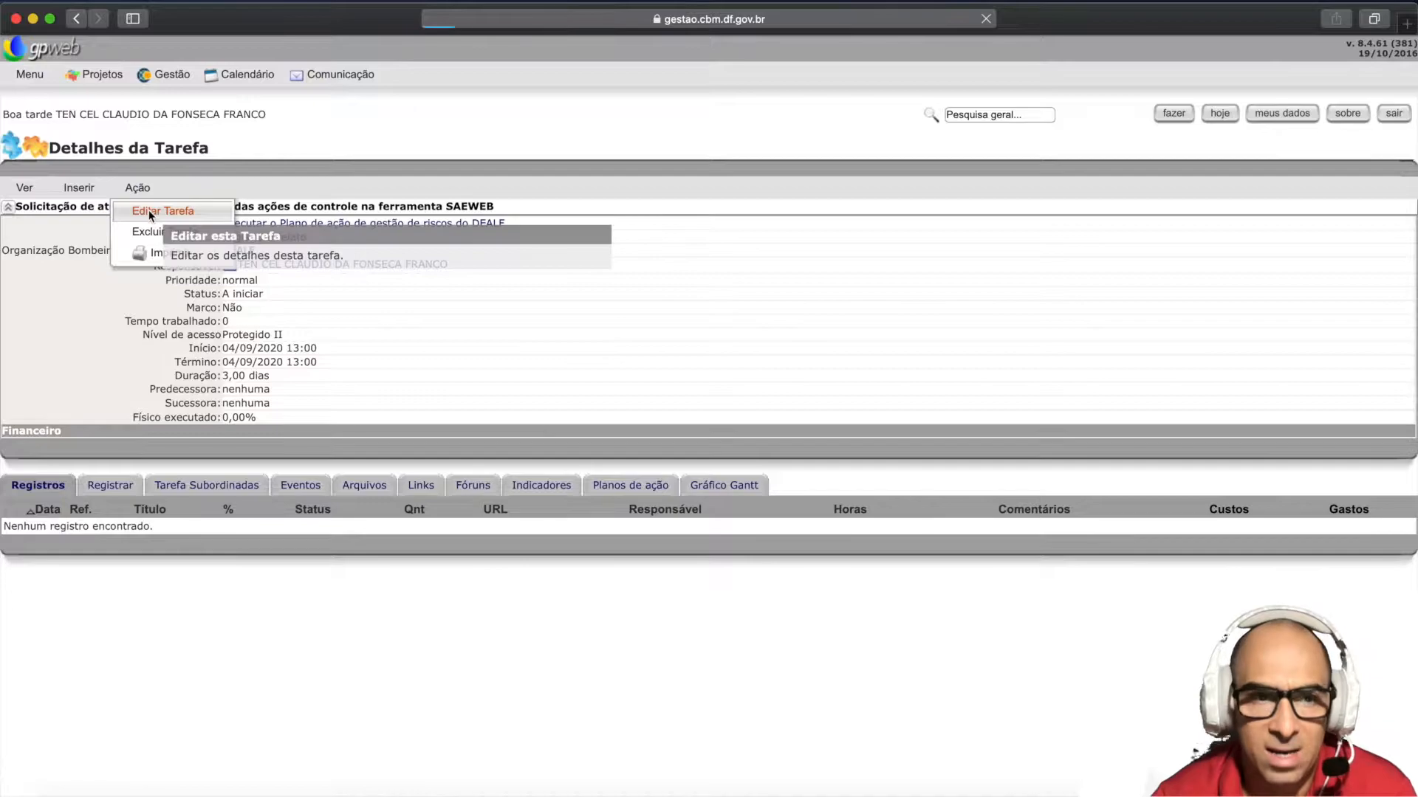
pyautogui.click(148, 212)
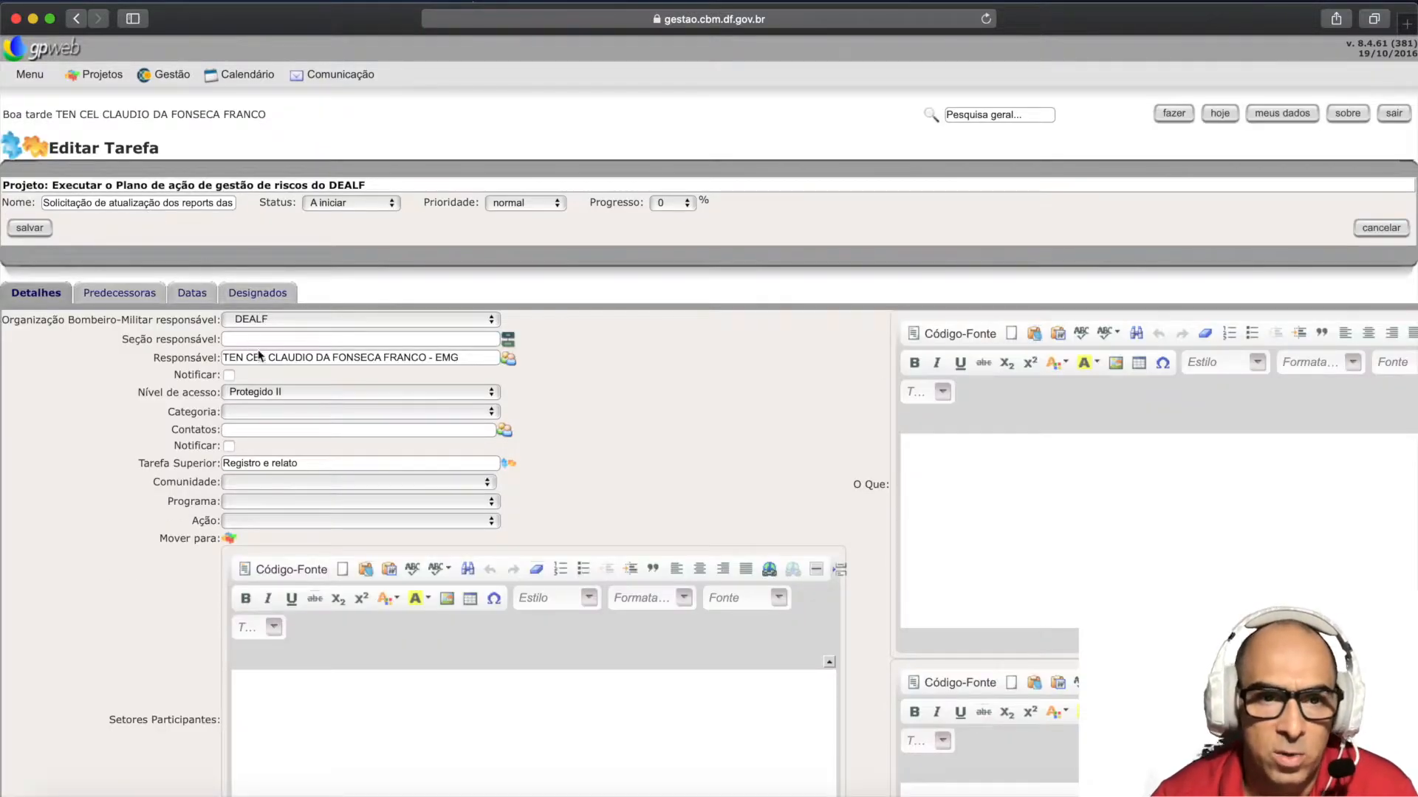
pyautogui.click(509, 359)
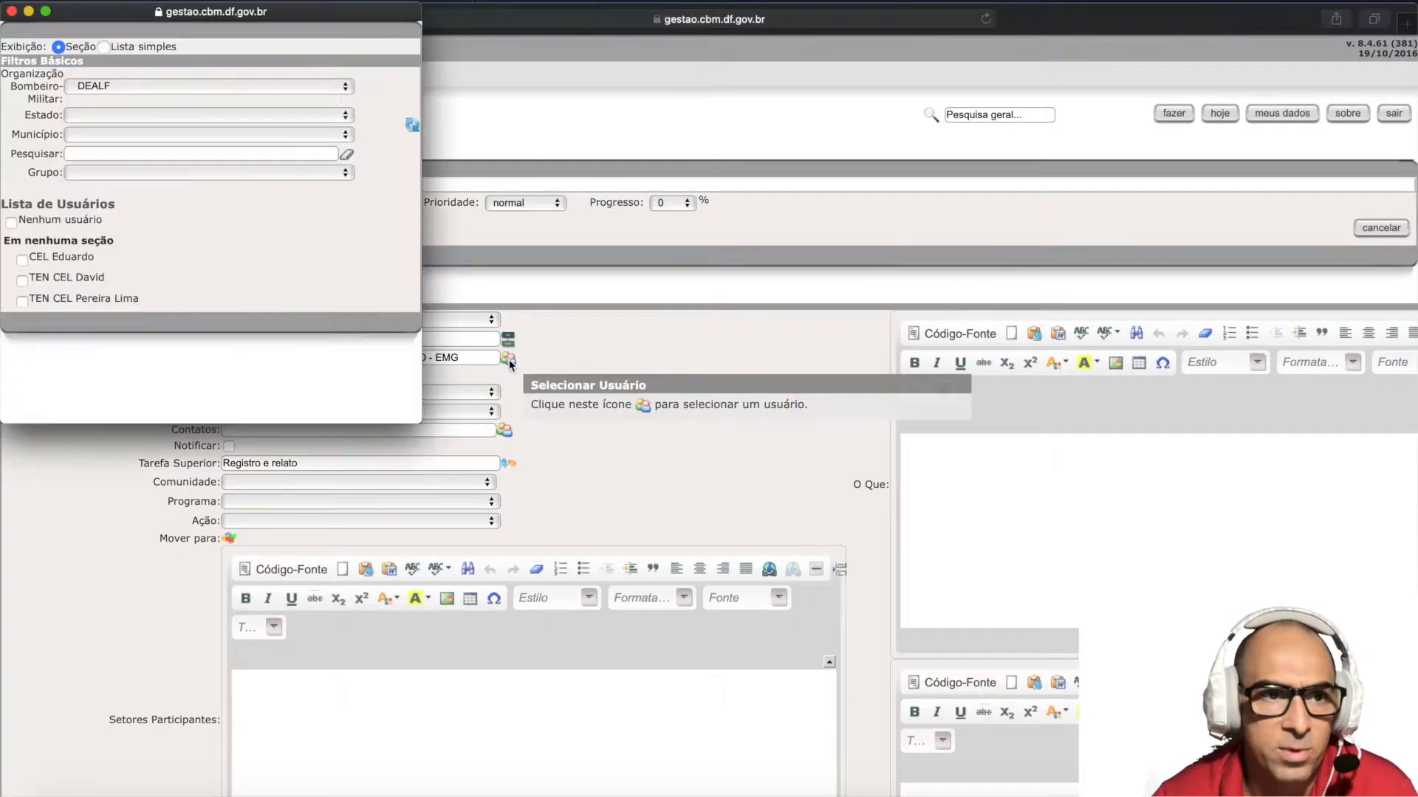
pyautogui.click(22, 302)
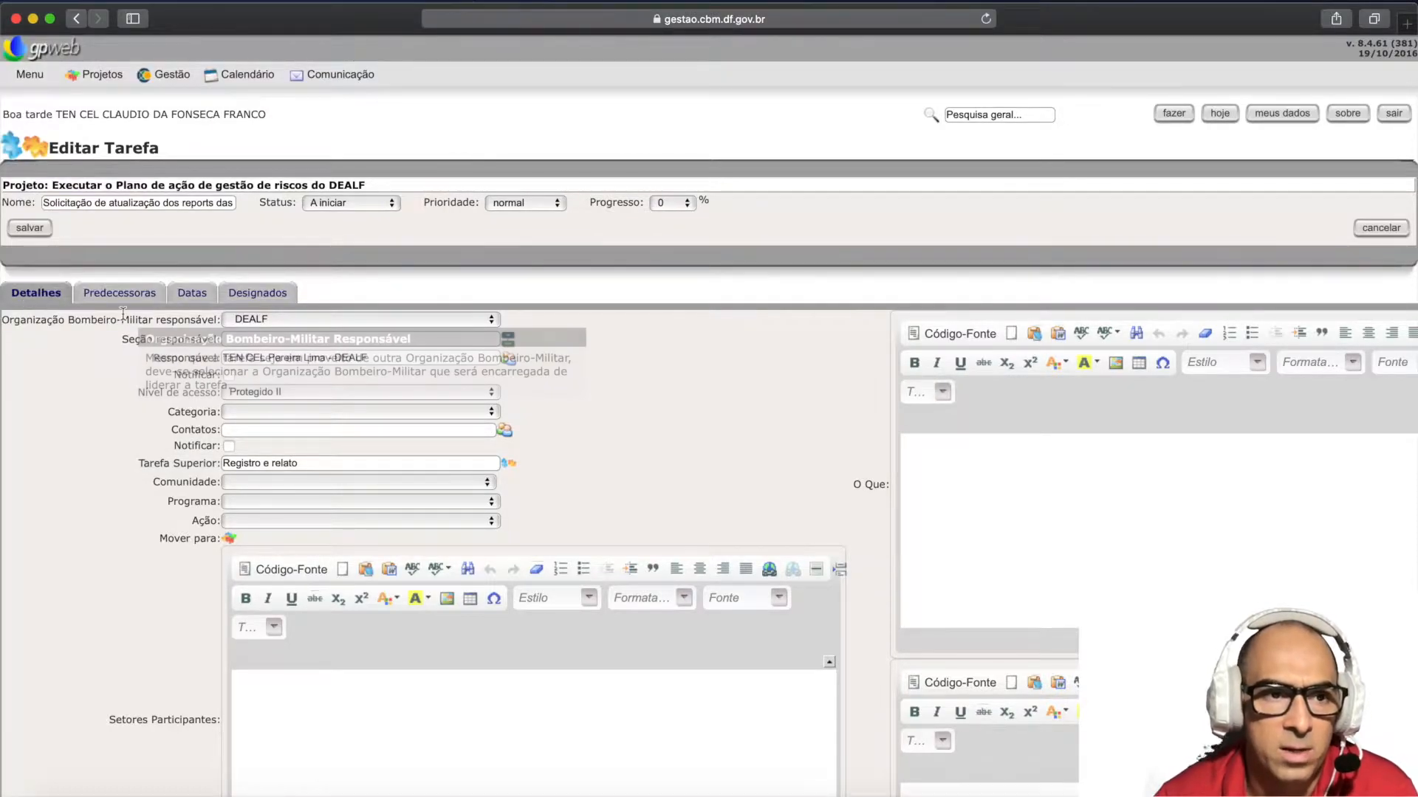
pyautogui.click(26, 229)
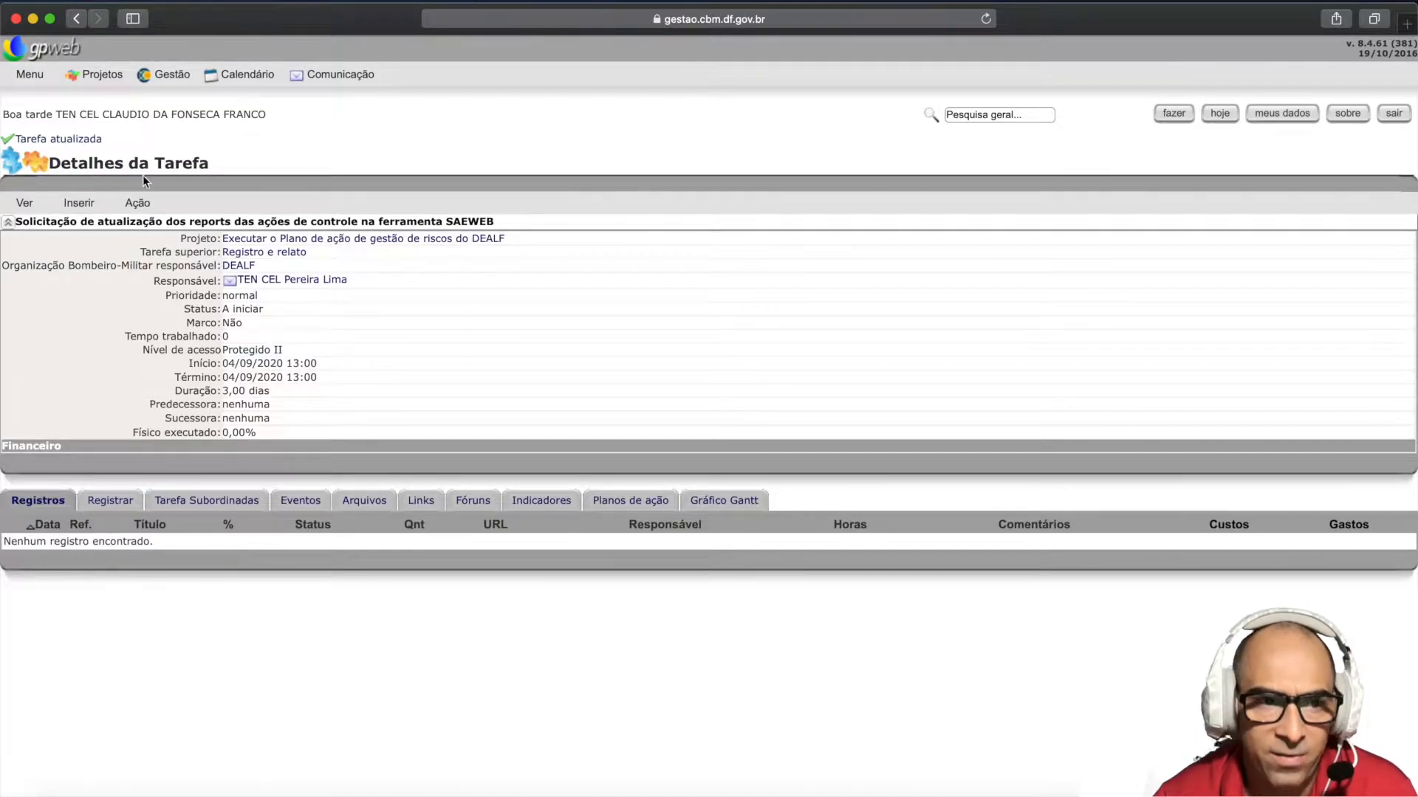
# - Return from the saved SAEWEB reports task to the details of the project "Executar o Plano de ação de gestão de riscos do DEALF"
pyautogui.click(25, 203)
pyautogui.click(35, 228)
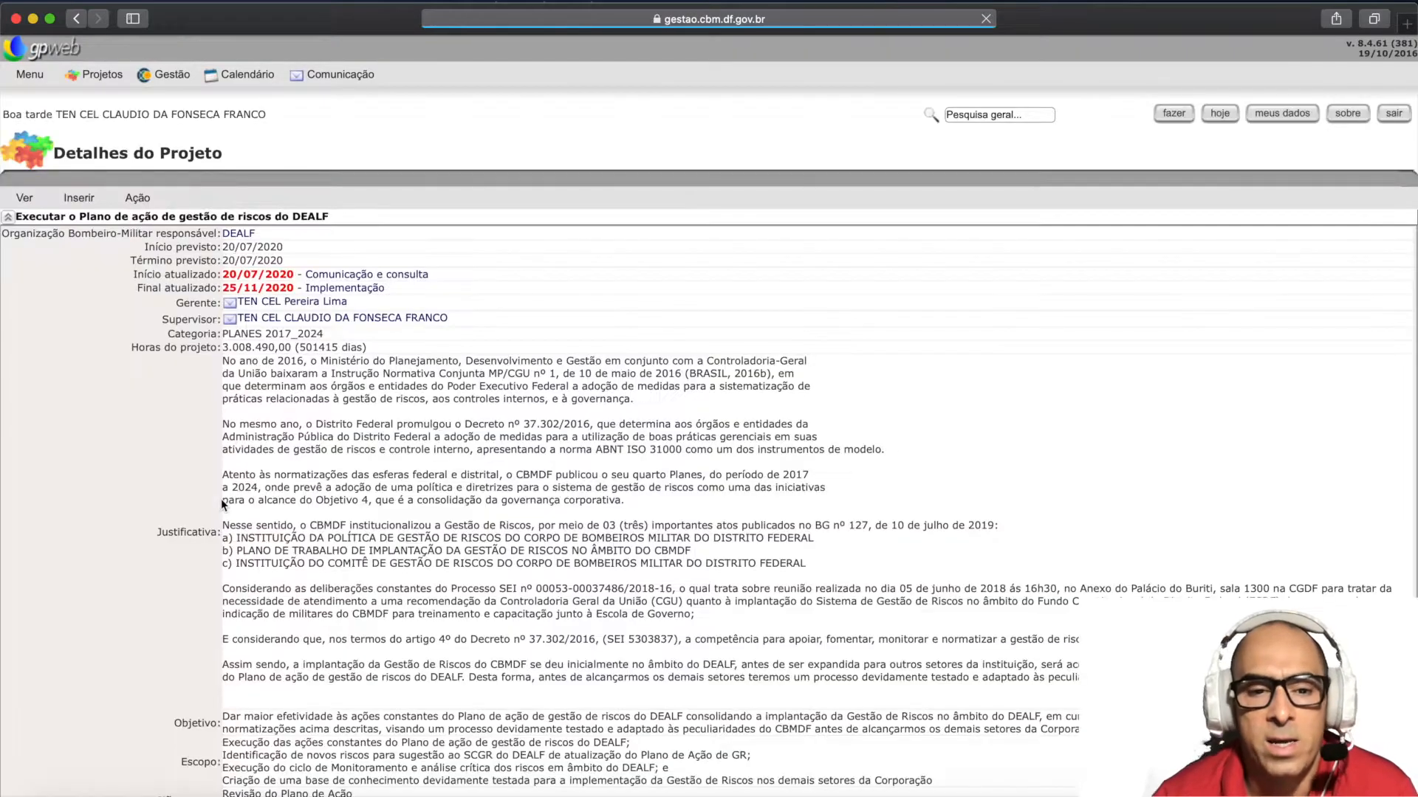
# - Edit "Memorando para a DIMAT" under the SAEWEB reports task, setting Responsável to the project's manager from the DEALF users, and save it
pyautogui.scroll(-15, 222, 503)
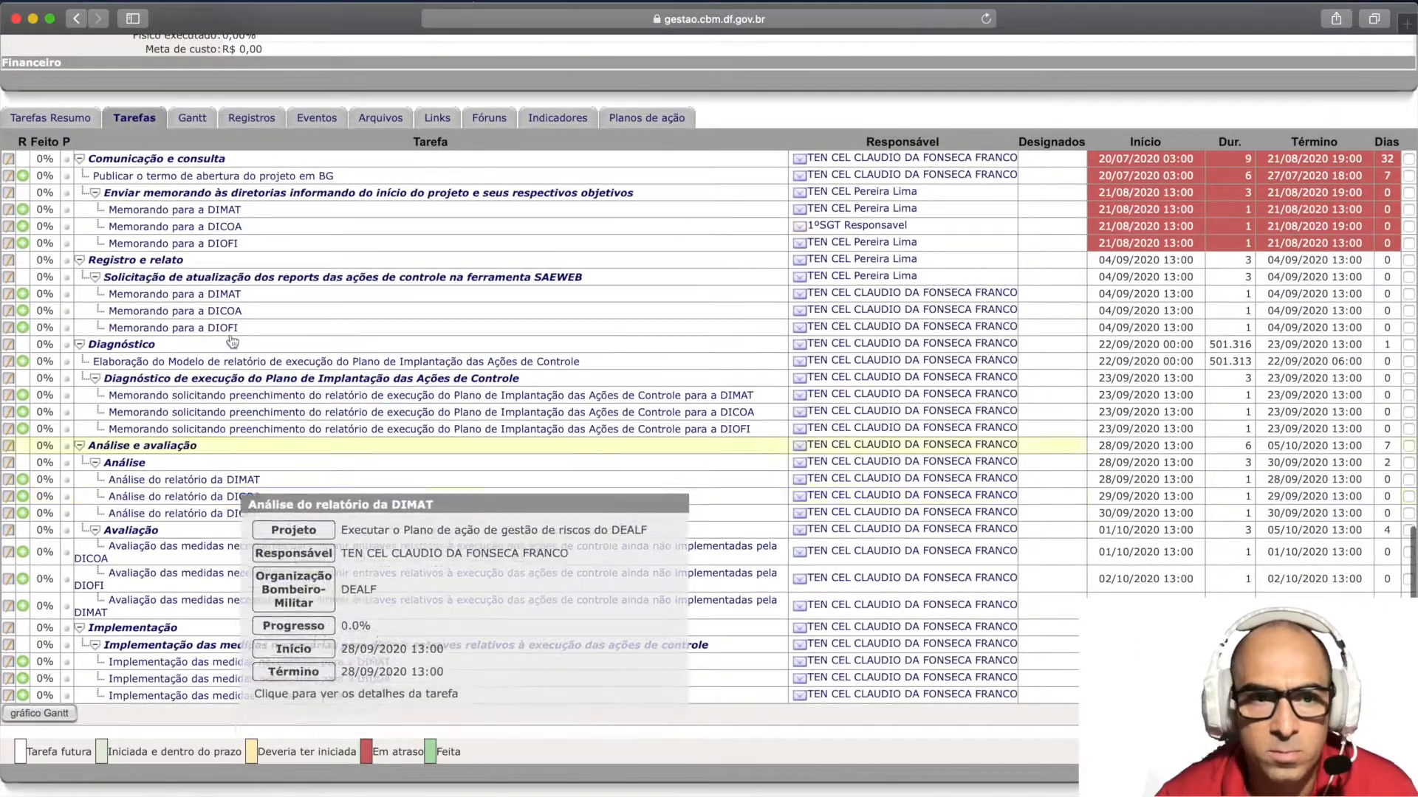
pyautogui.click(199, 293)
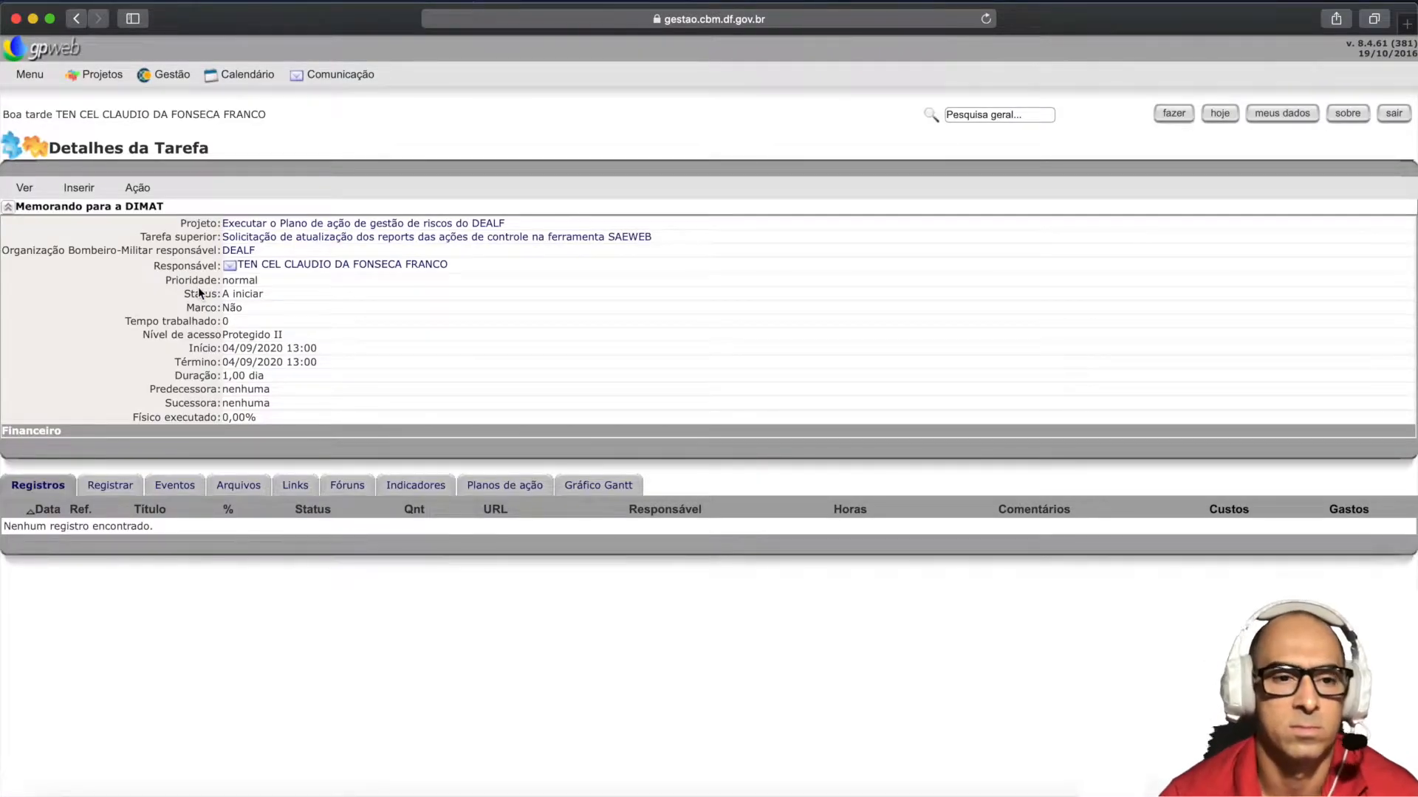
pyautogui.click(138, 189)
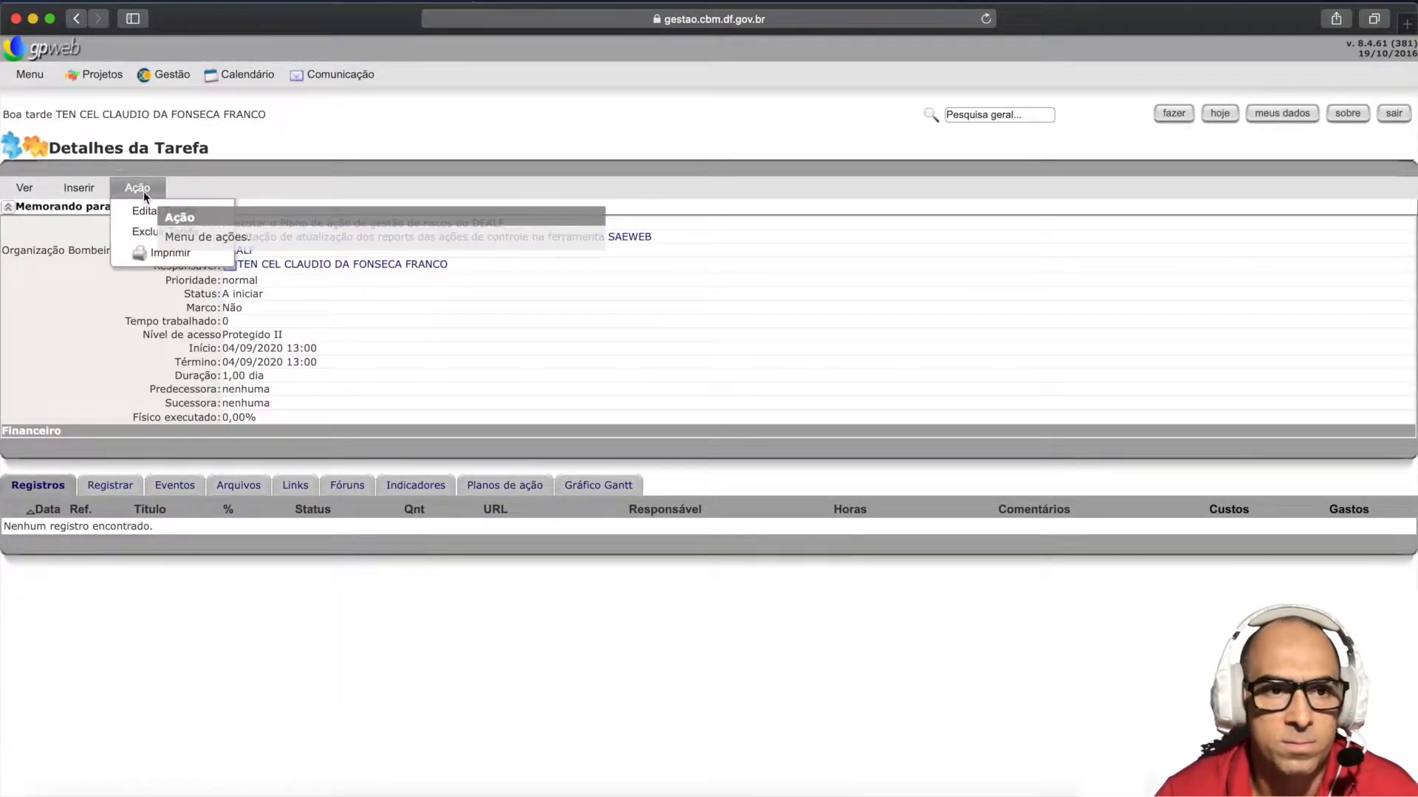
pyautogui.click(149, 211)
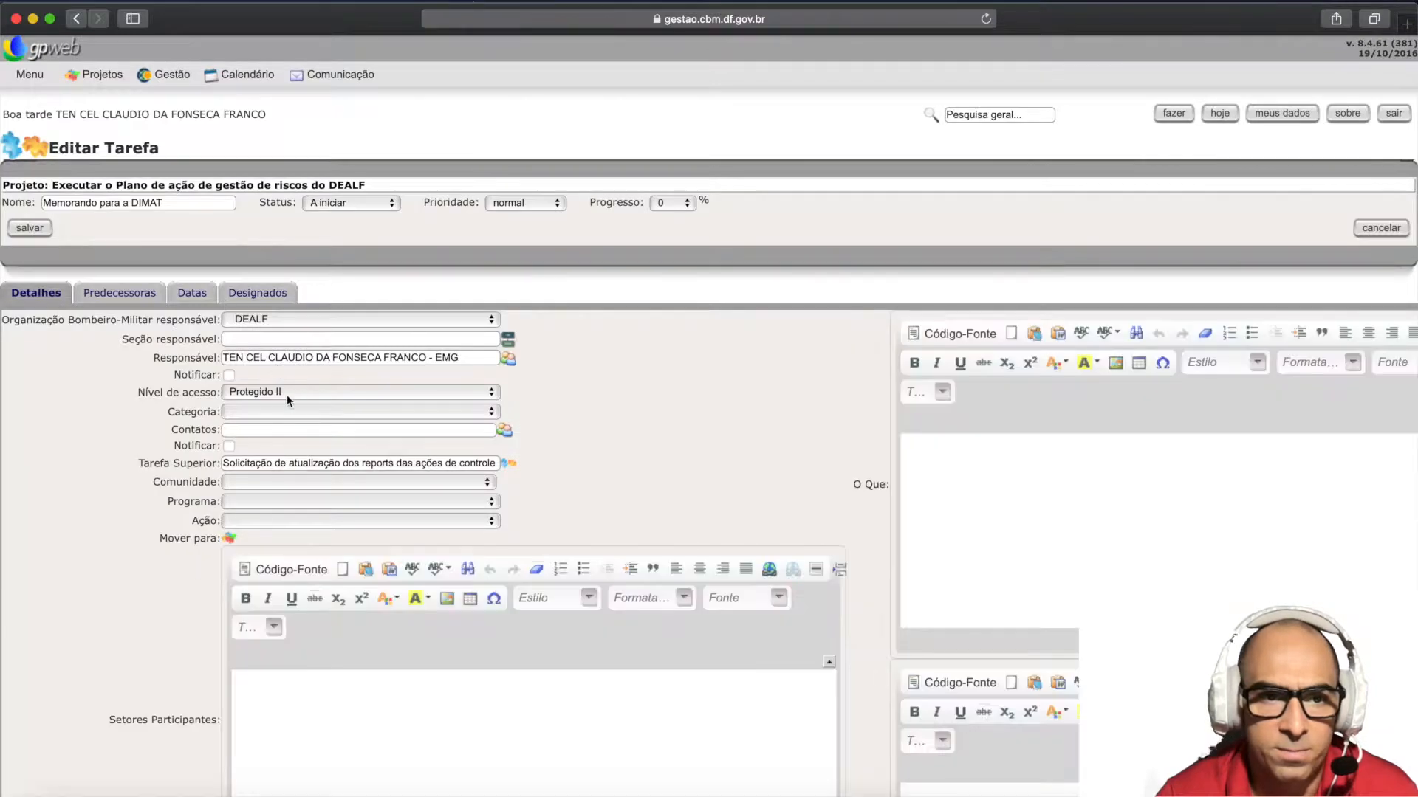
pyautogui.click(509, 361)
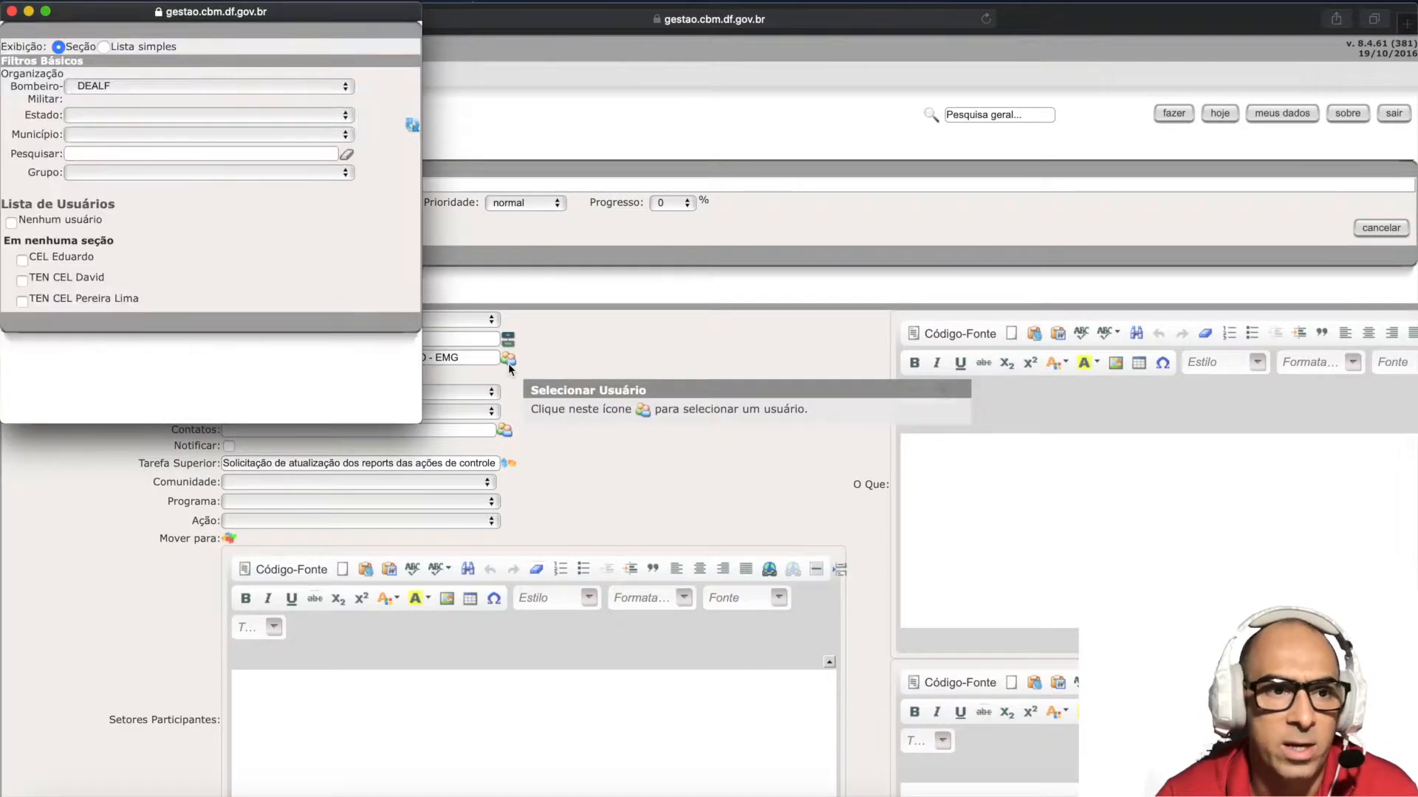
pyautogui.click(30, 298)
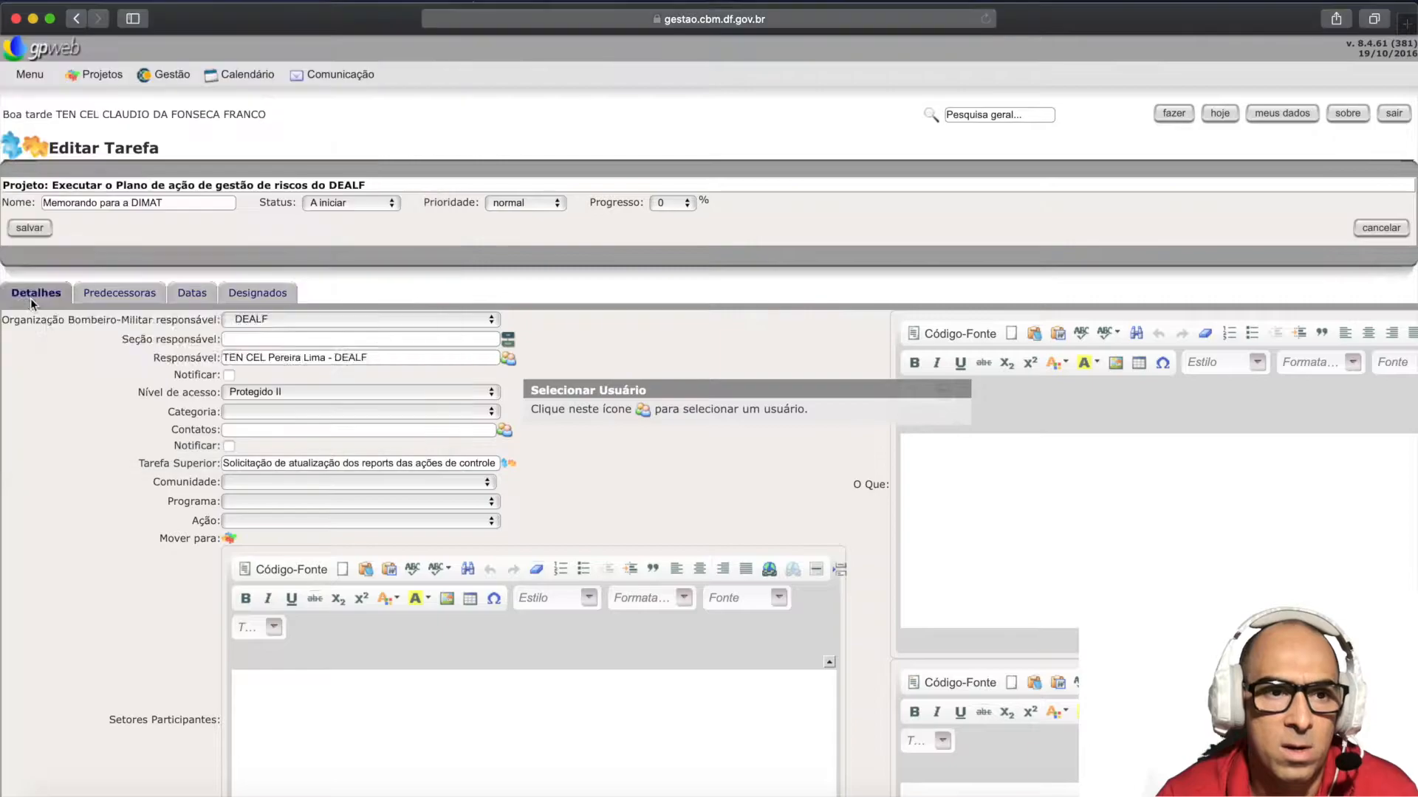
pyautogui.click(45, 223)
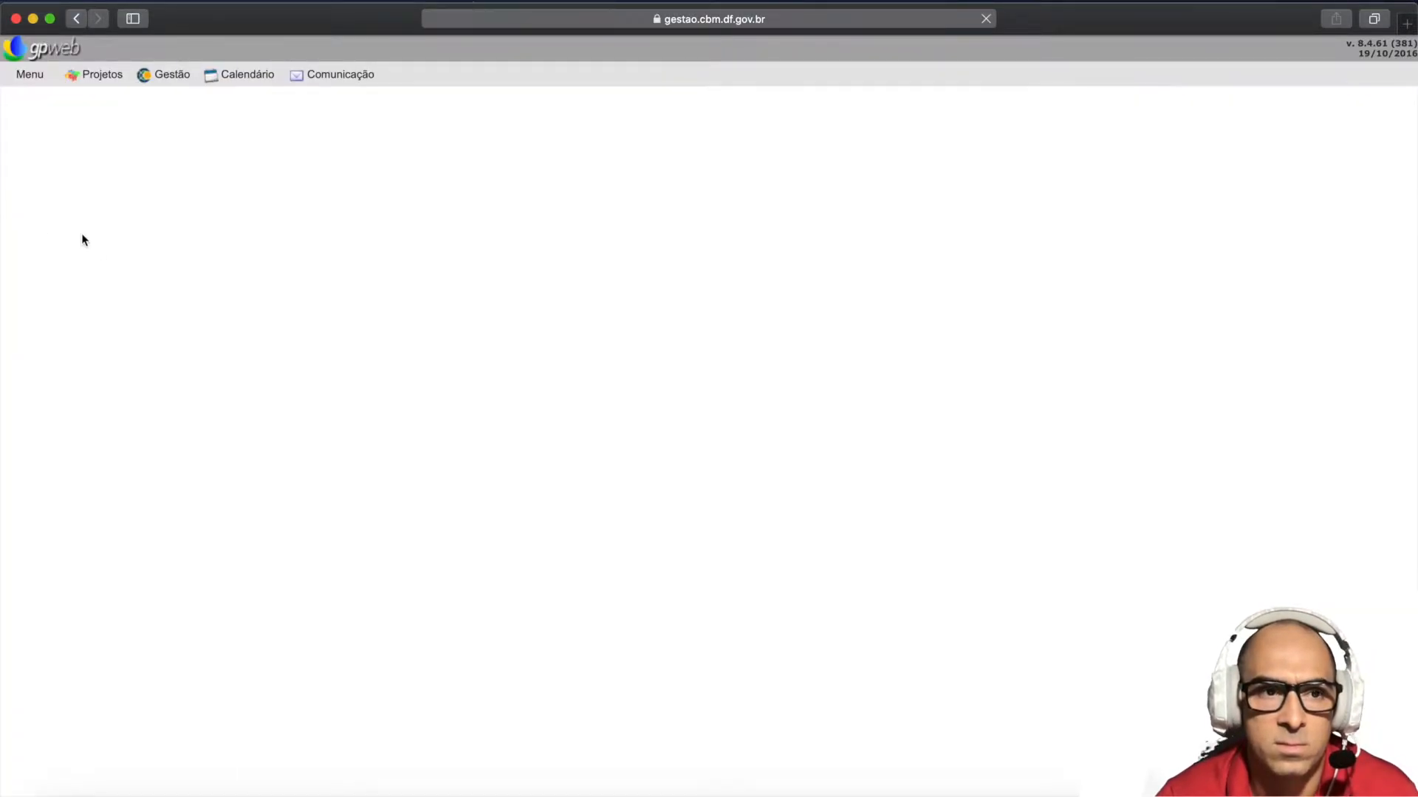
# - Return from the saved "Memorando para a DIMAT" task to the project's task list
pyautogui.click(24, 202)
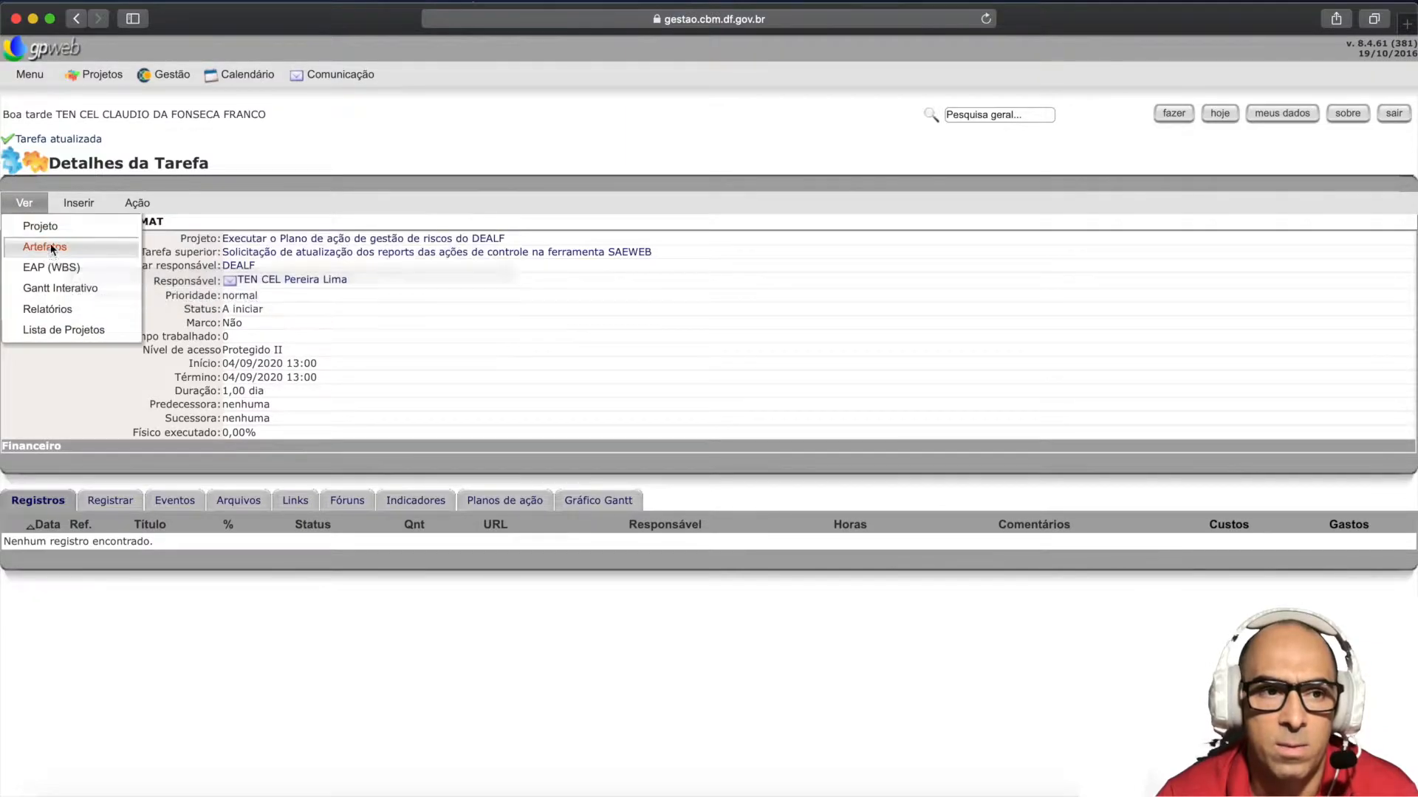
pyautogui.click(48, 227)
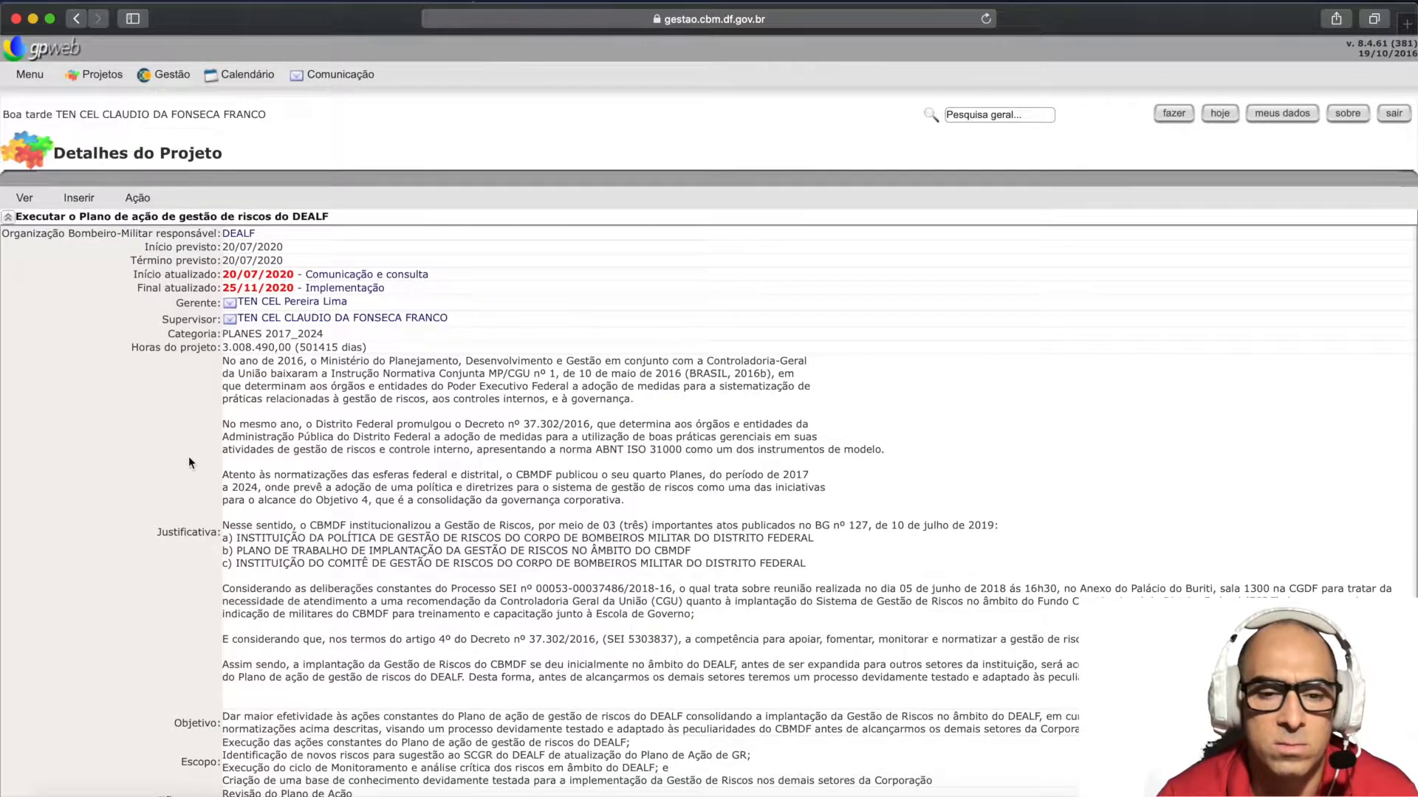
pyautogui.scroll(-20, 190, 463)
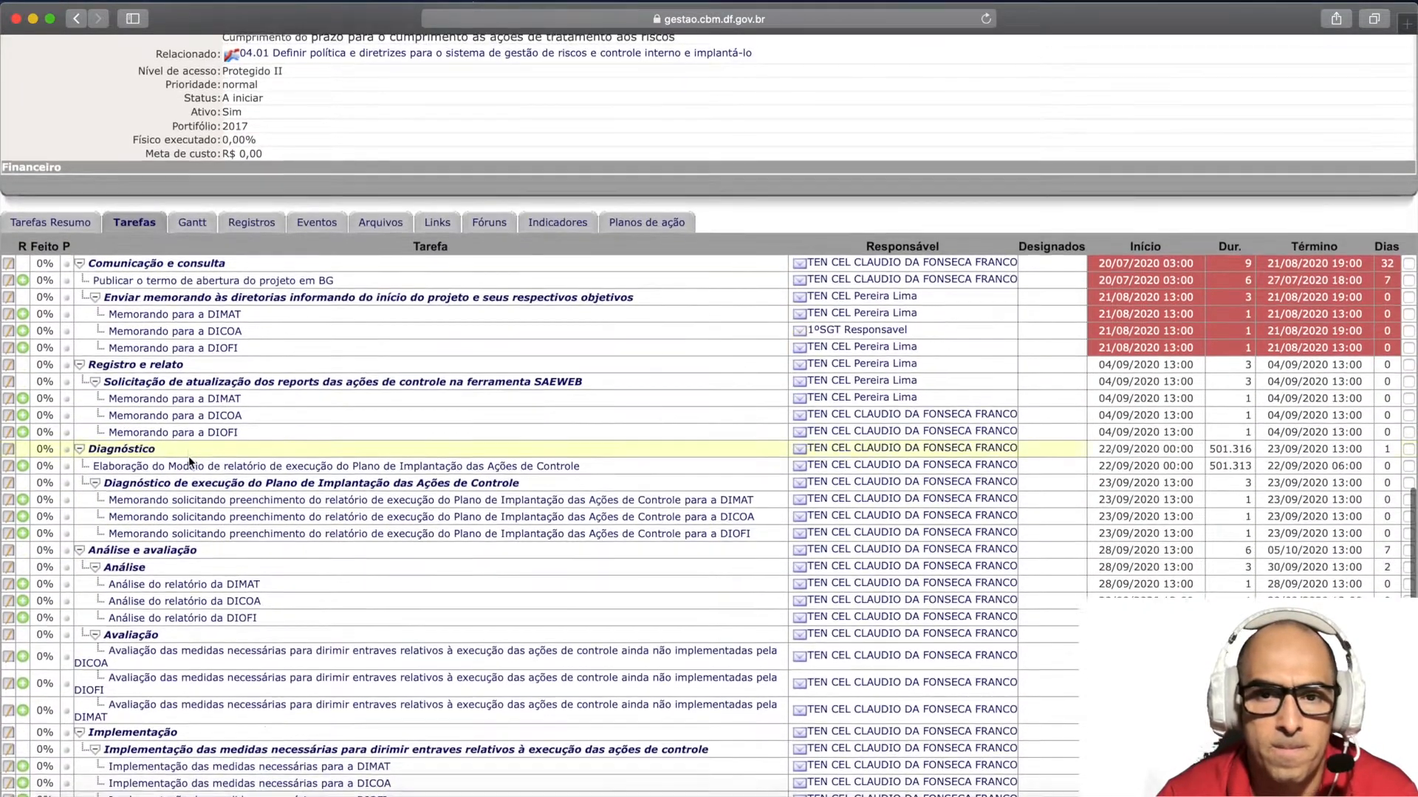
# - Edit "Memorando para a DICOA" under the SAEWEB reports task, setting Responsável to the project's manager from the DEALF users, and save it
pyautogui.moveTo(147, 401)
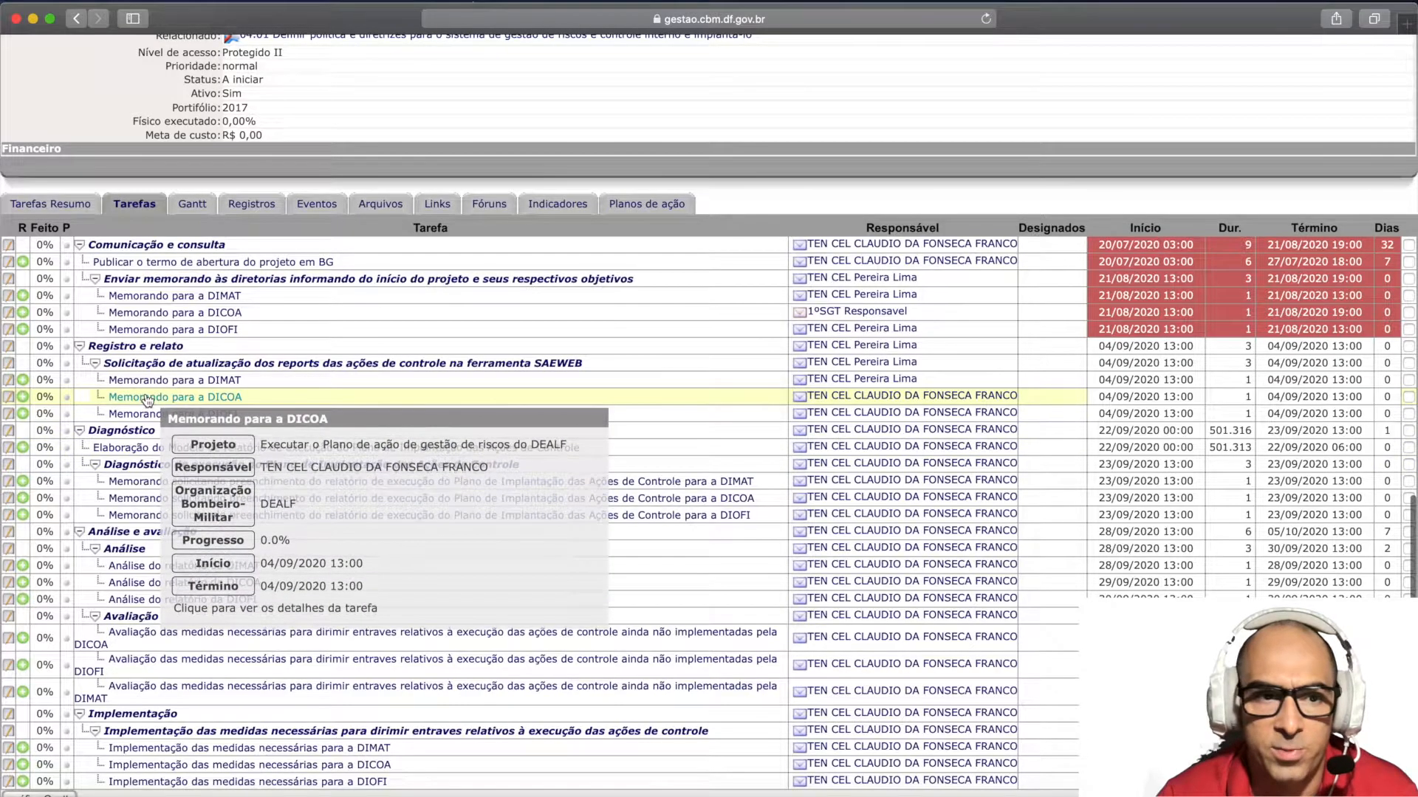
pyautogui.click(146, 403)
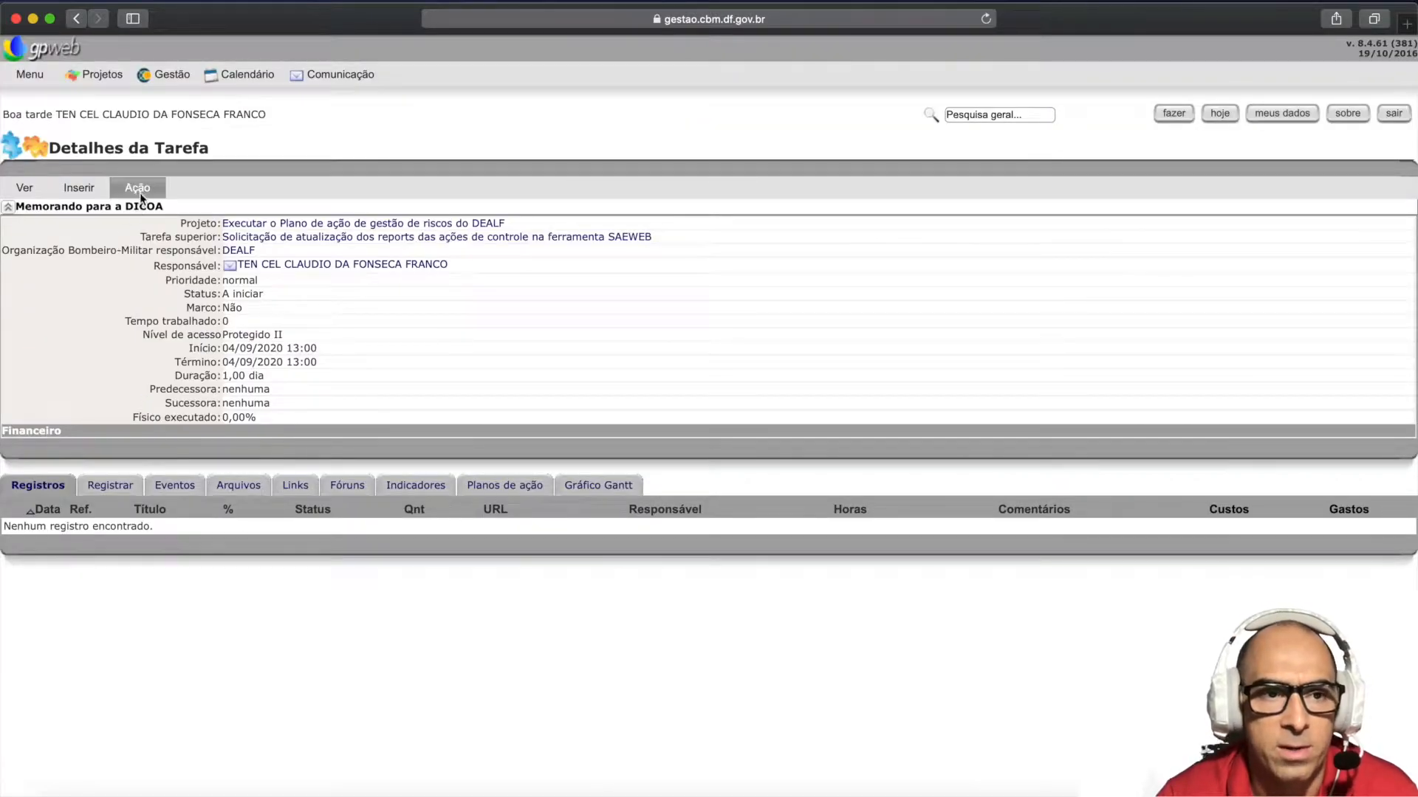
pyautogui.click(140, 191)
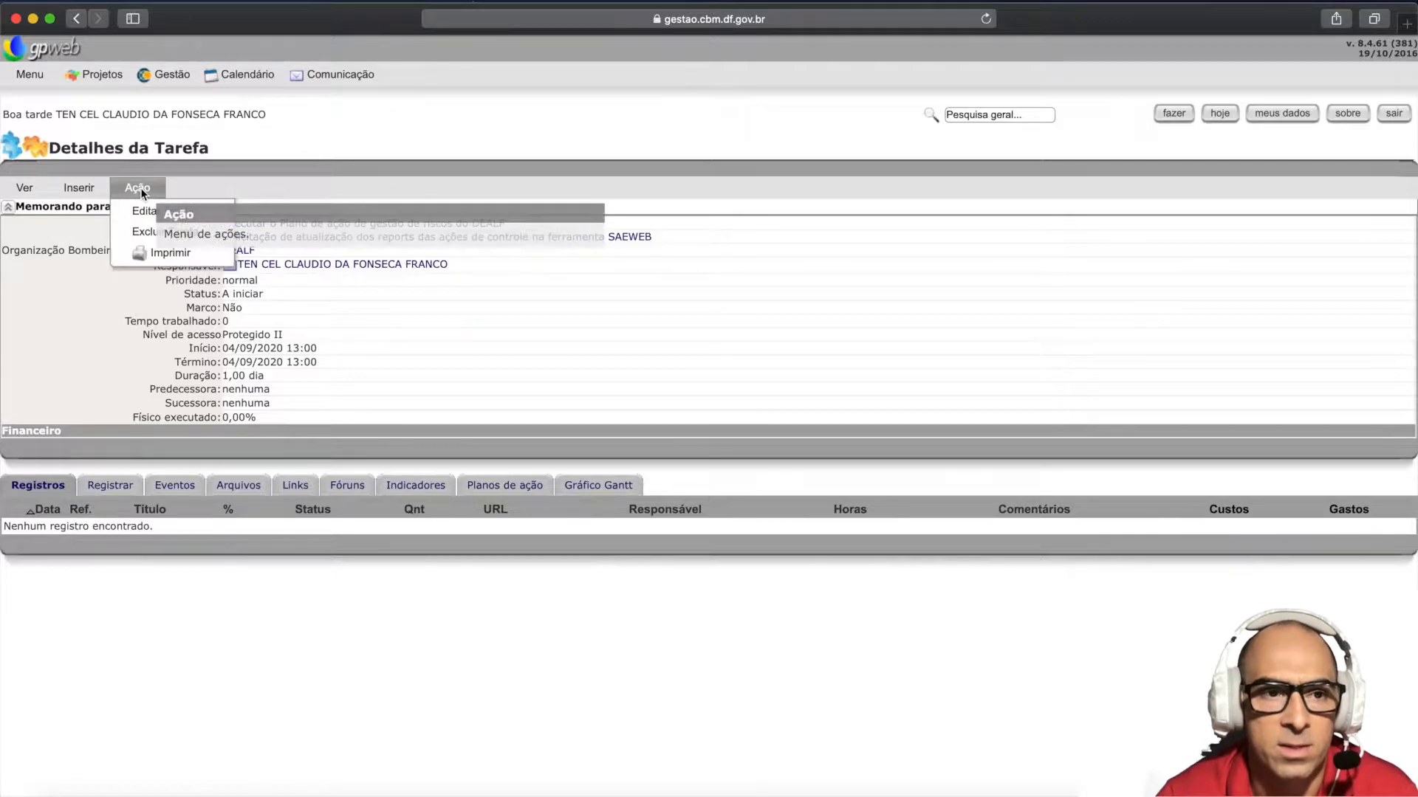
pyautogui.click(149, 213)
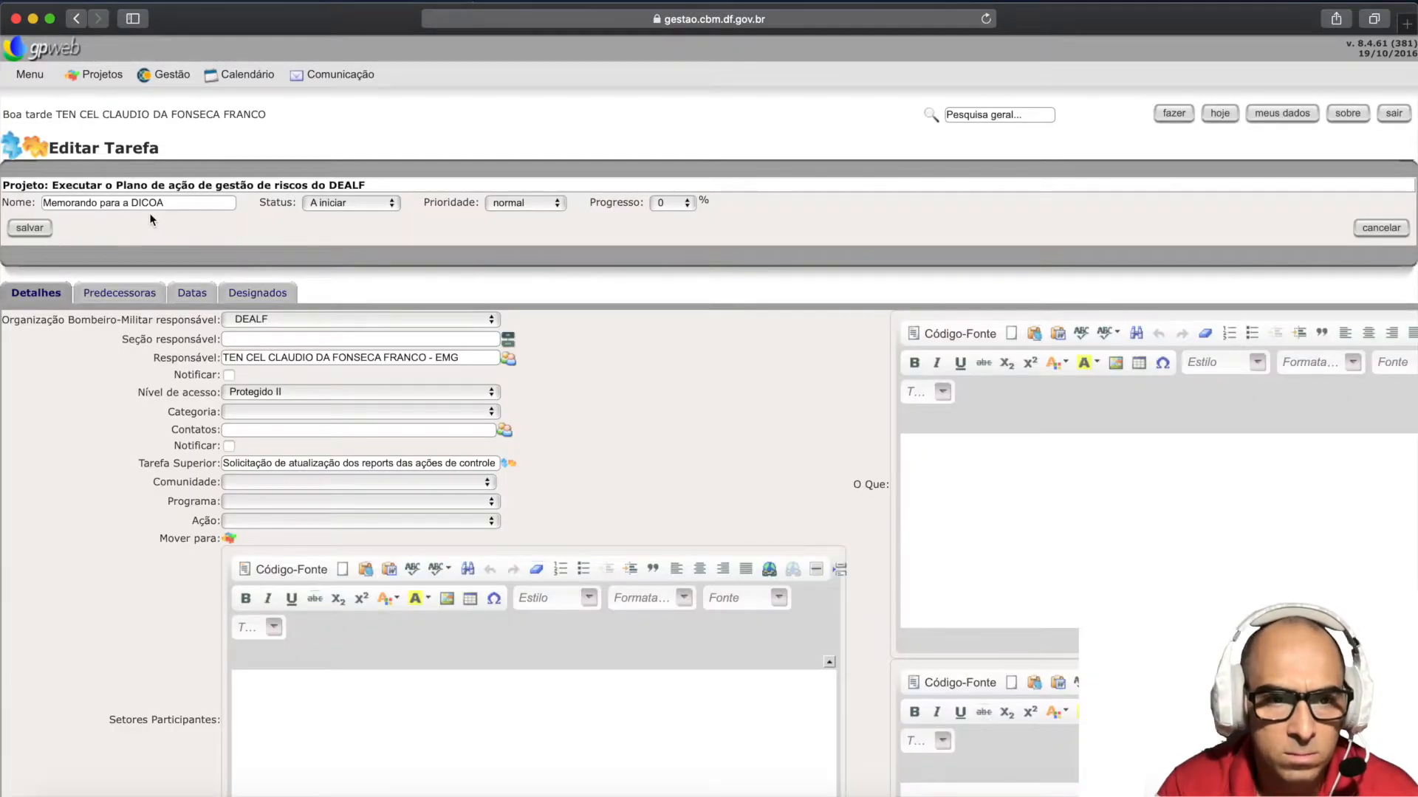
pyautogui.click(504, 356)
pyautogui.click(79, 299)
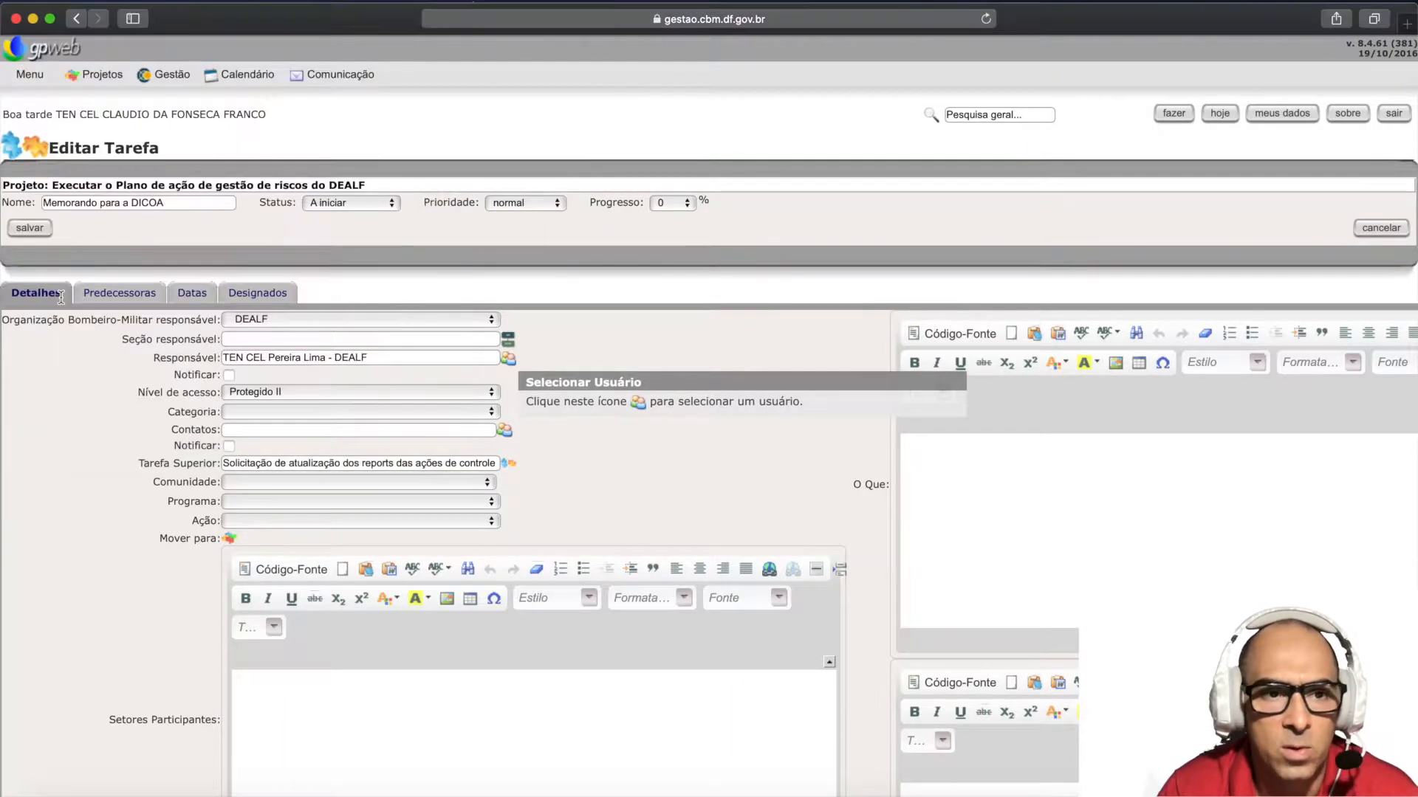
pyautogui.click(29, 229)
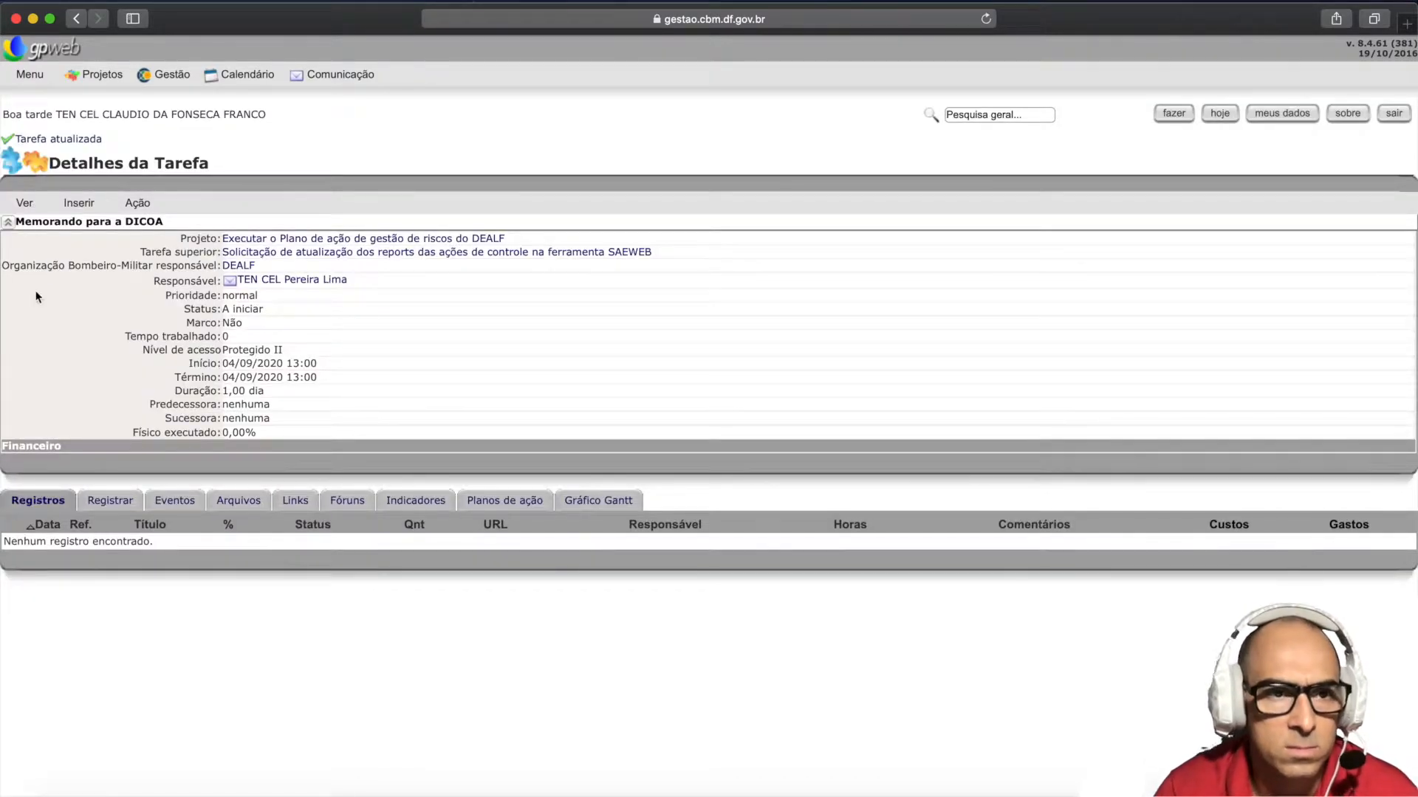
# - Return from the saved "Memorando para a DICOA" task to the project's task list
pyautogui.click(25, 202)
pyautogui.click(92, 244)
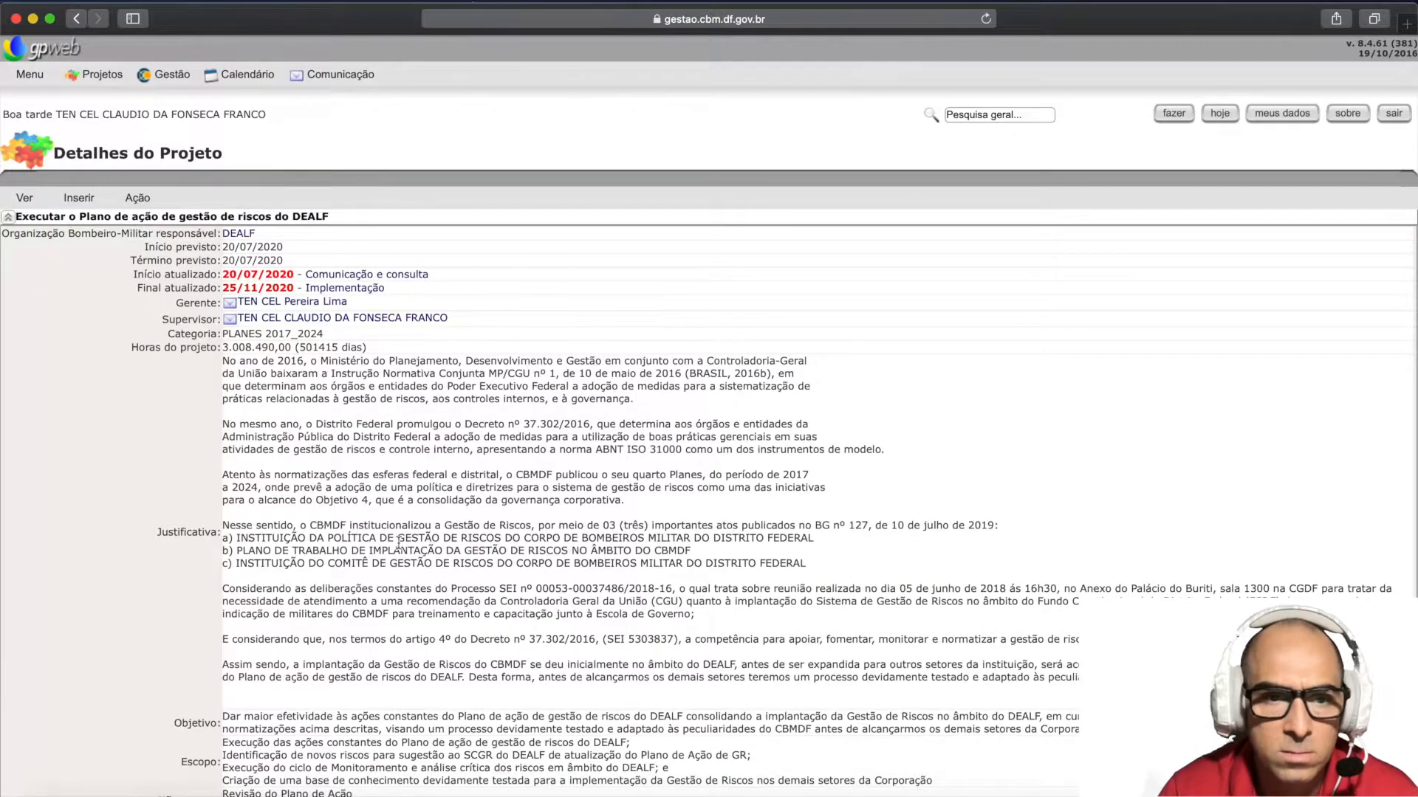
pyautogui.scroll(-15, 399, 544)
pyautogui.scroll(-6, 397, 542)
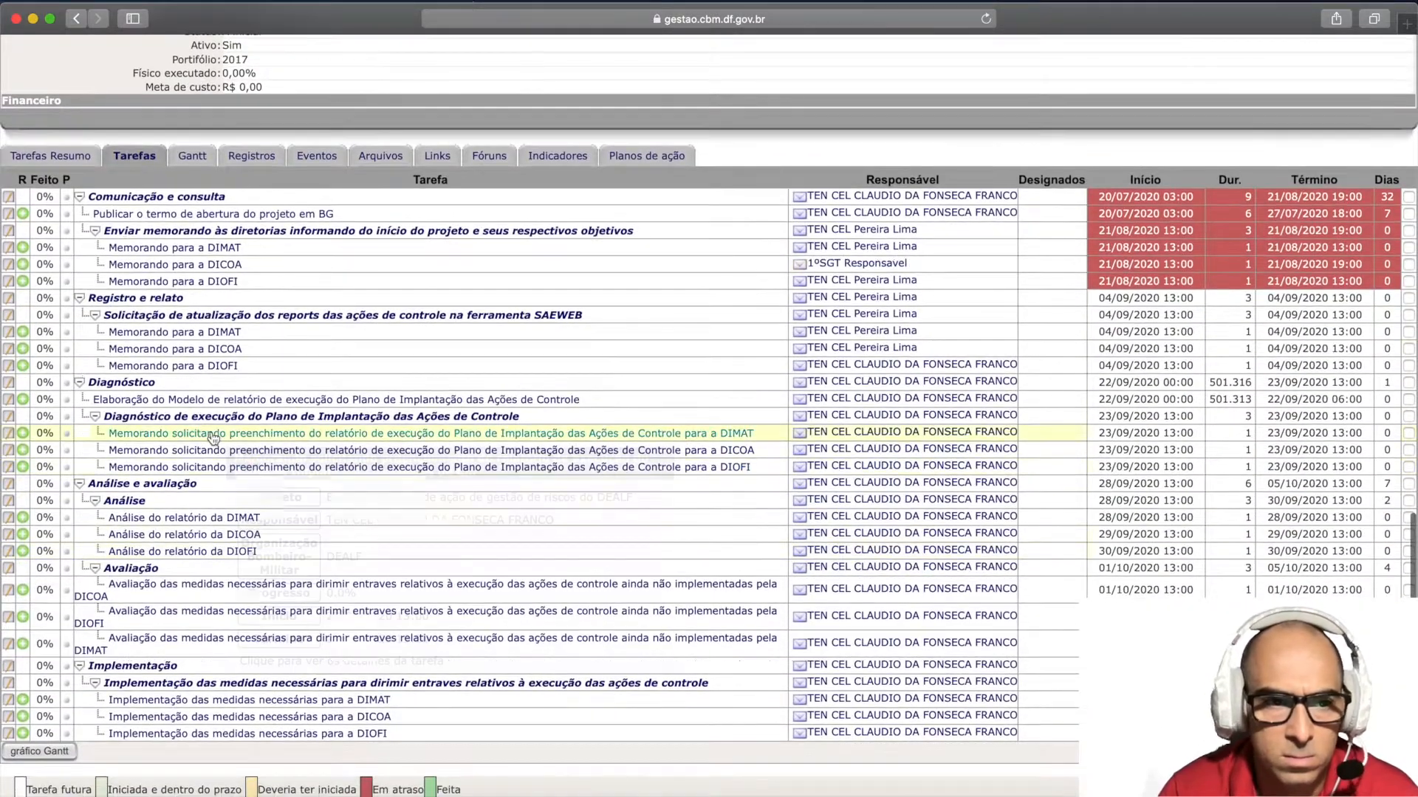
# - Open "Memorando para a DIOFI" under the SAEWEB reports task for editing and bring up the user selection for Responsável
pyautogui.click(128, 366)
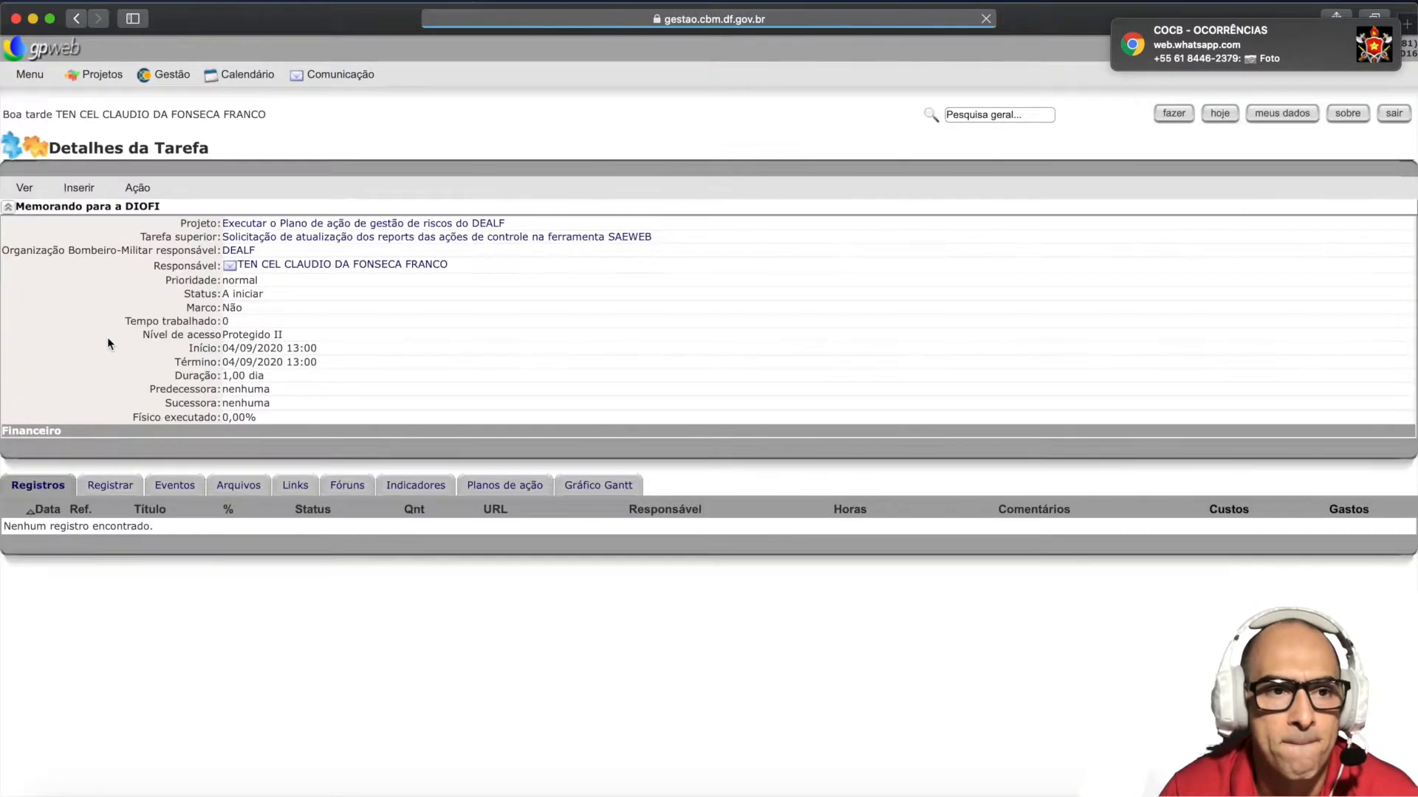
pyautogui.click(144, 189)
pyautogui.click(148, 212)
pyautogui.scroll(-3, 234, 457)
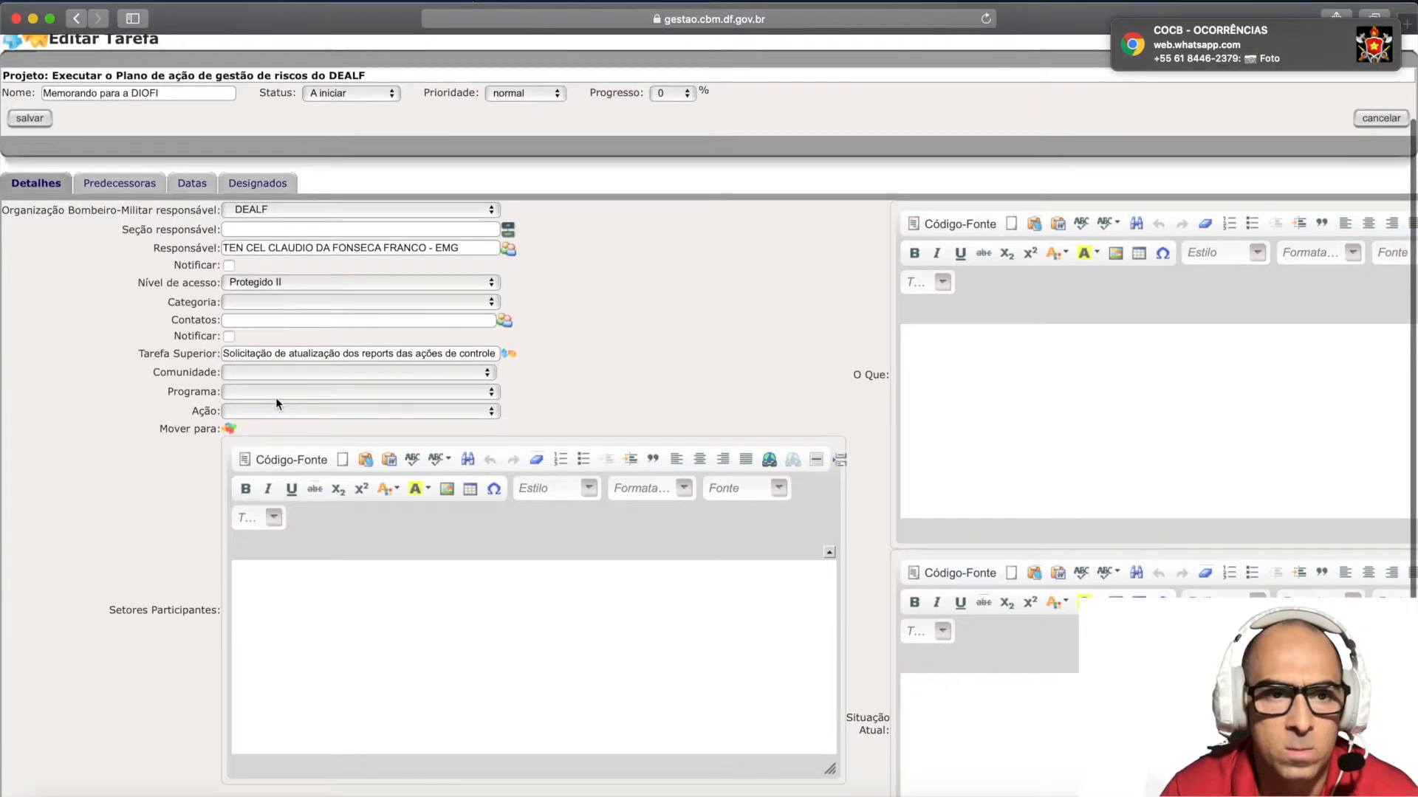
pyautogui.scroll(1, 443, 288)
pyautogui.click(509, 267)
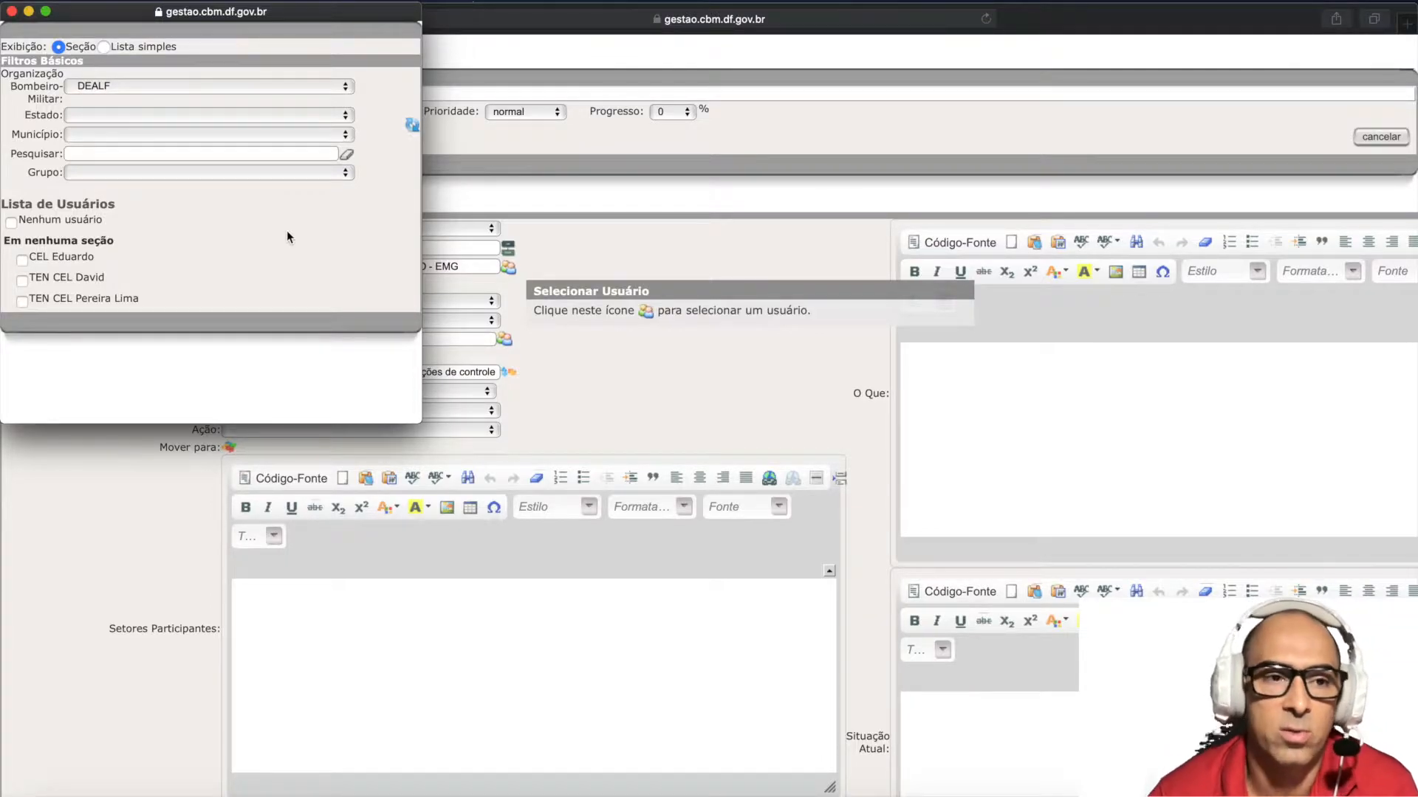
# - Go up from DEALF through SUBCG to COGER, filter the user selection to the organization EMG, and look through its users by section
pyautogui.click(120, 87)
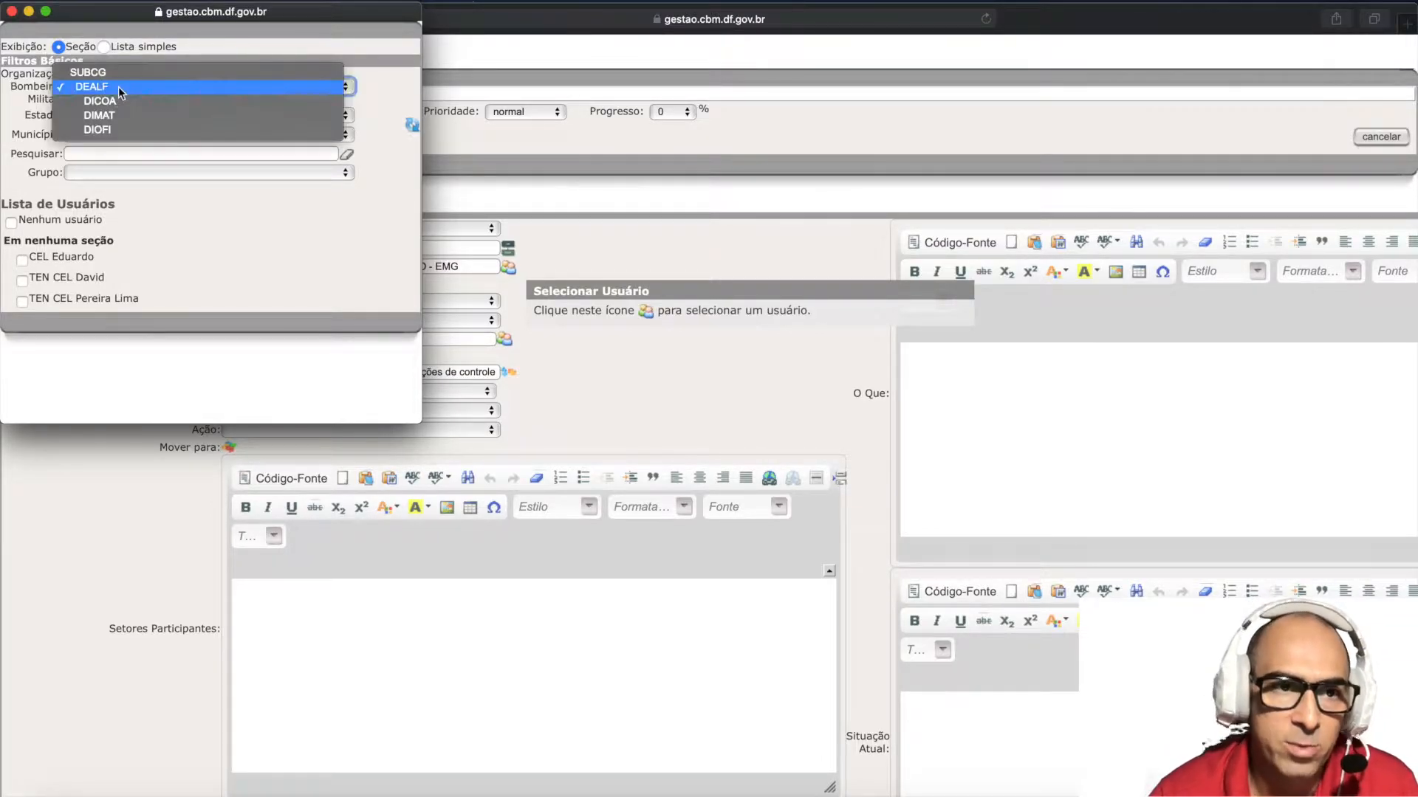
pyautogui.click(123, 74)
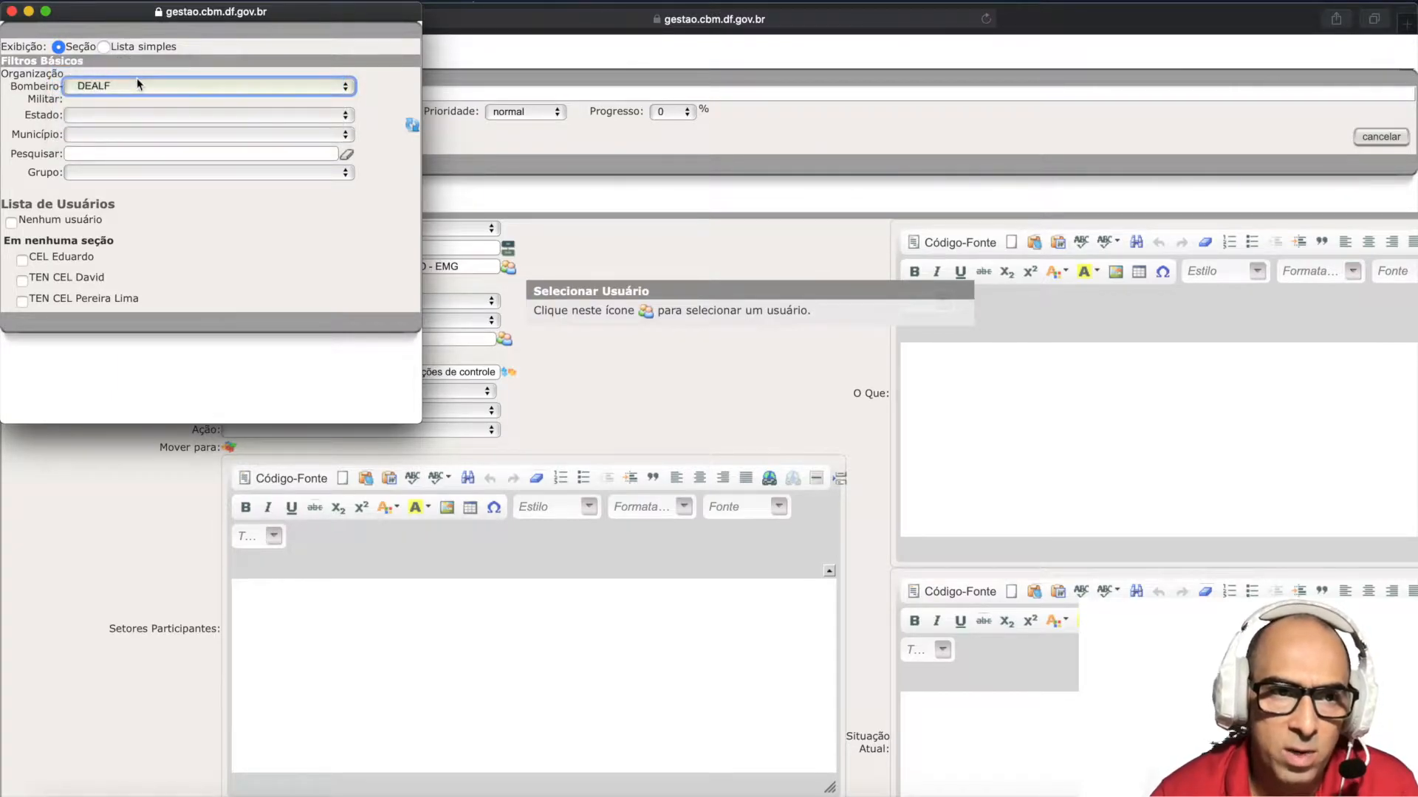
pyautogui.click(137, 89)
pyautogui.click(127, 74)
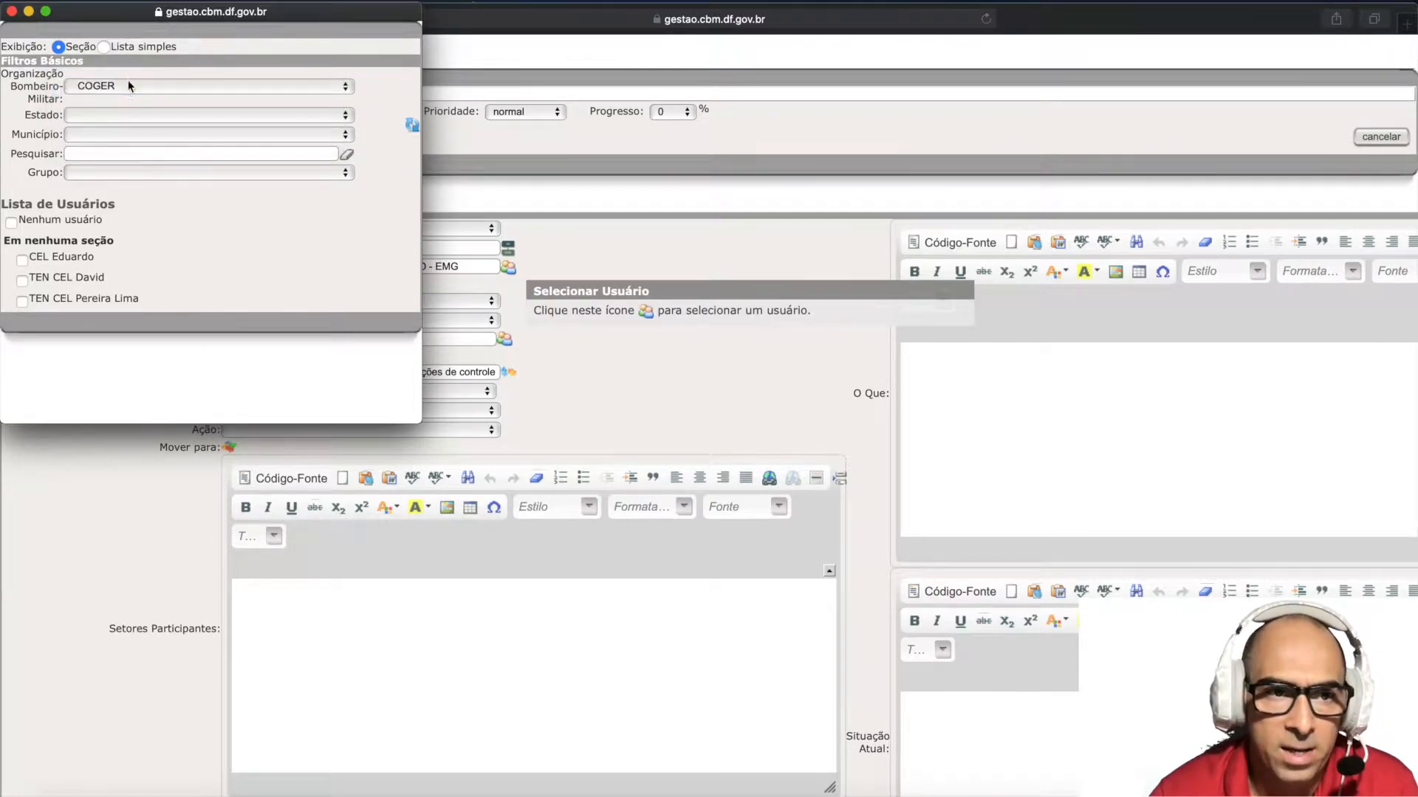
pyautogui.click(129, 88)
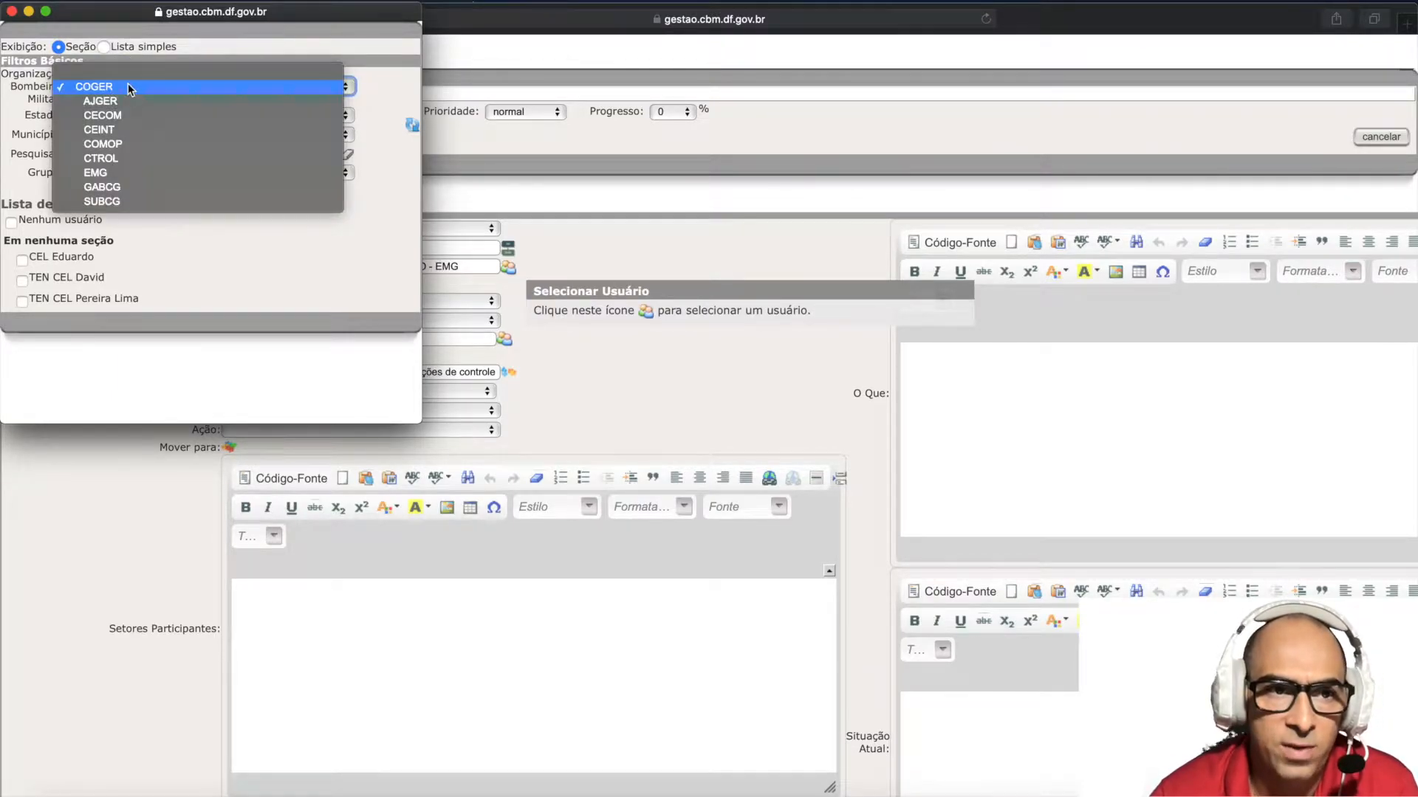
pyautogui.click(126, 172)
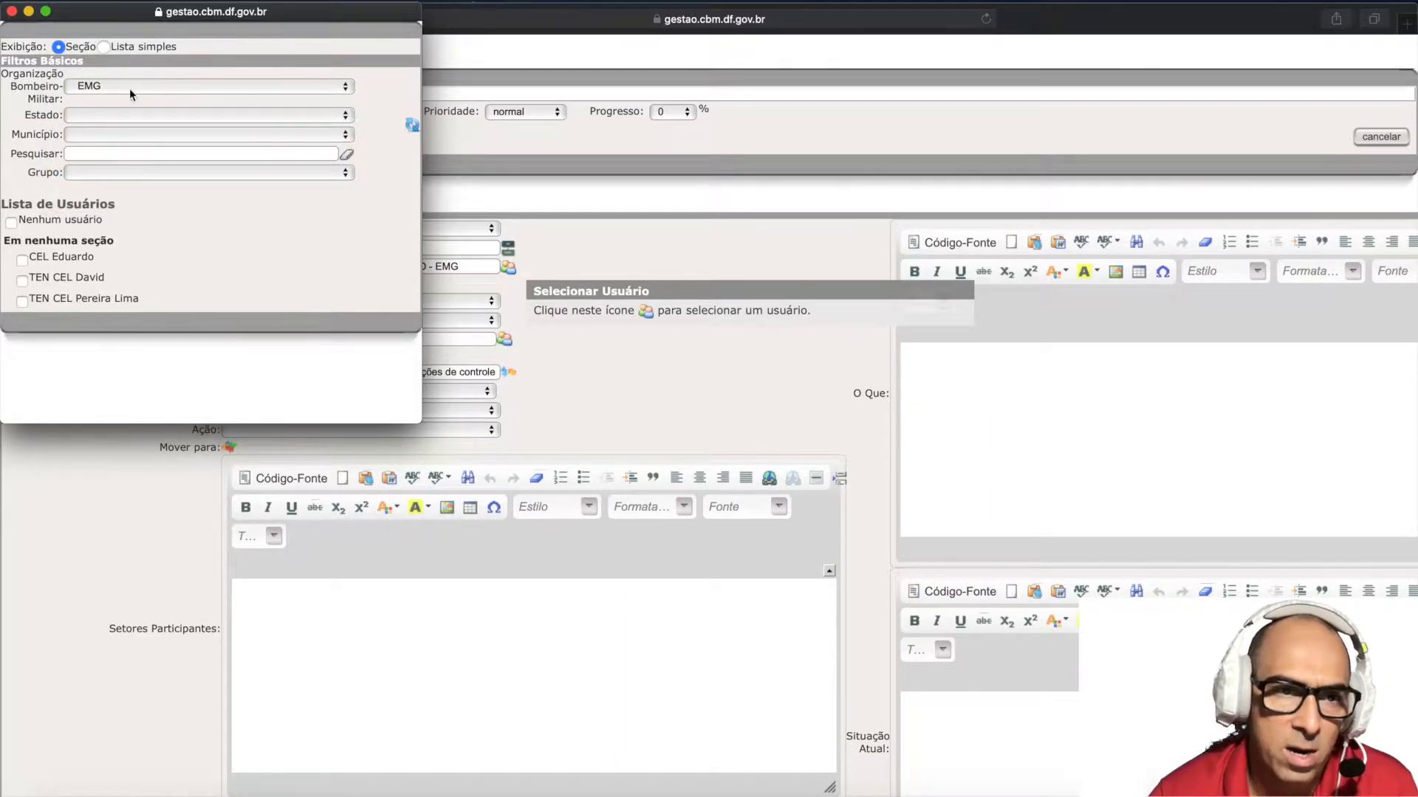
pyautogui.click(411, 128)
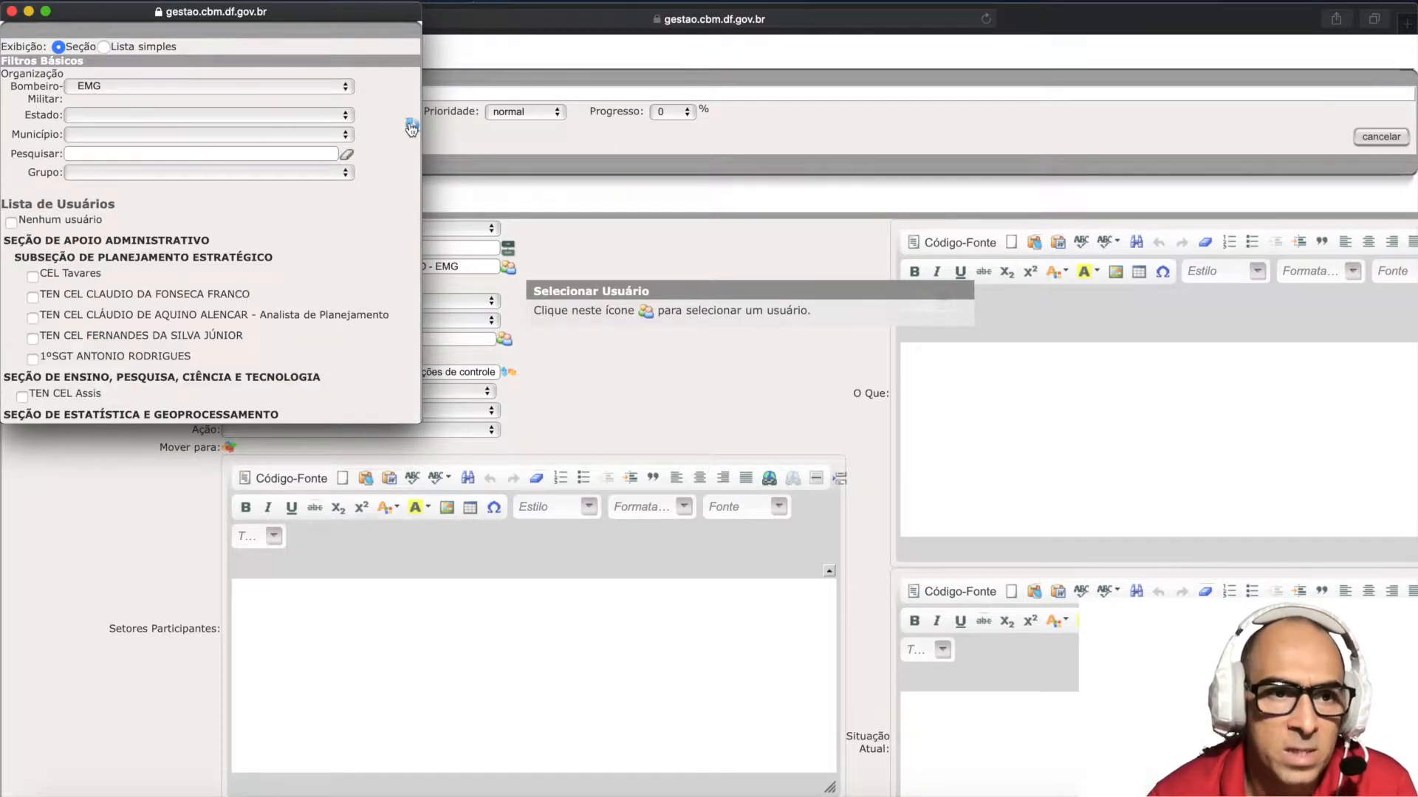
pyautogui.scroll(-2, 107, 267)
pyautogui.scroll(-6, 105, 262)
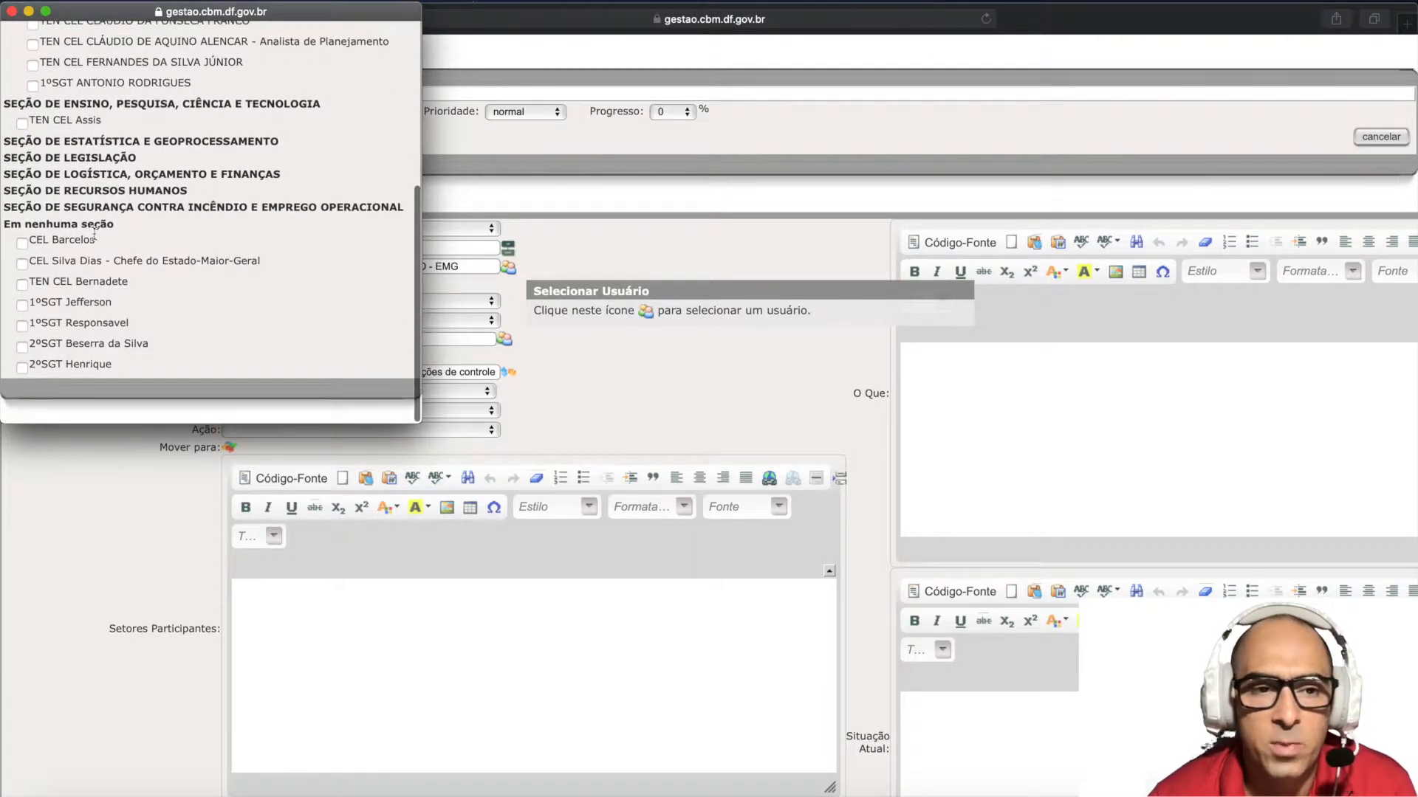
pyautogui.scroll(8, 267, 298)
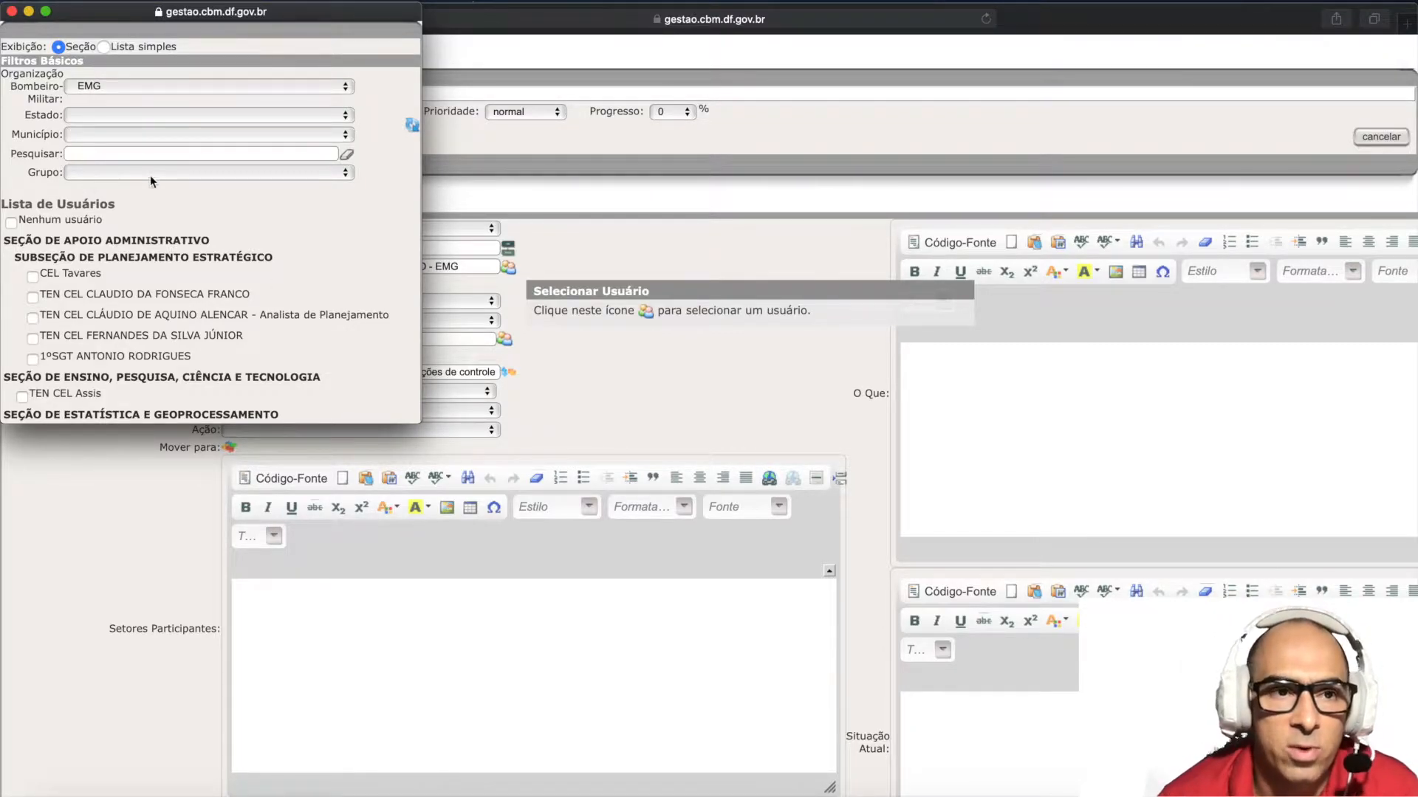
# - Filter the users back to DEALF via COGER and SUBCG, set the project's manager as Responsável, and save "Memorando para a DIOFI"
pyautogui.click(288, 90)
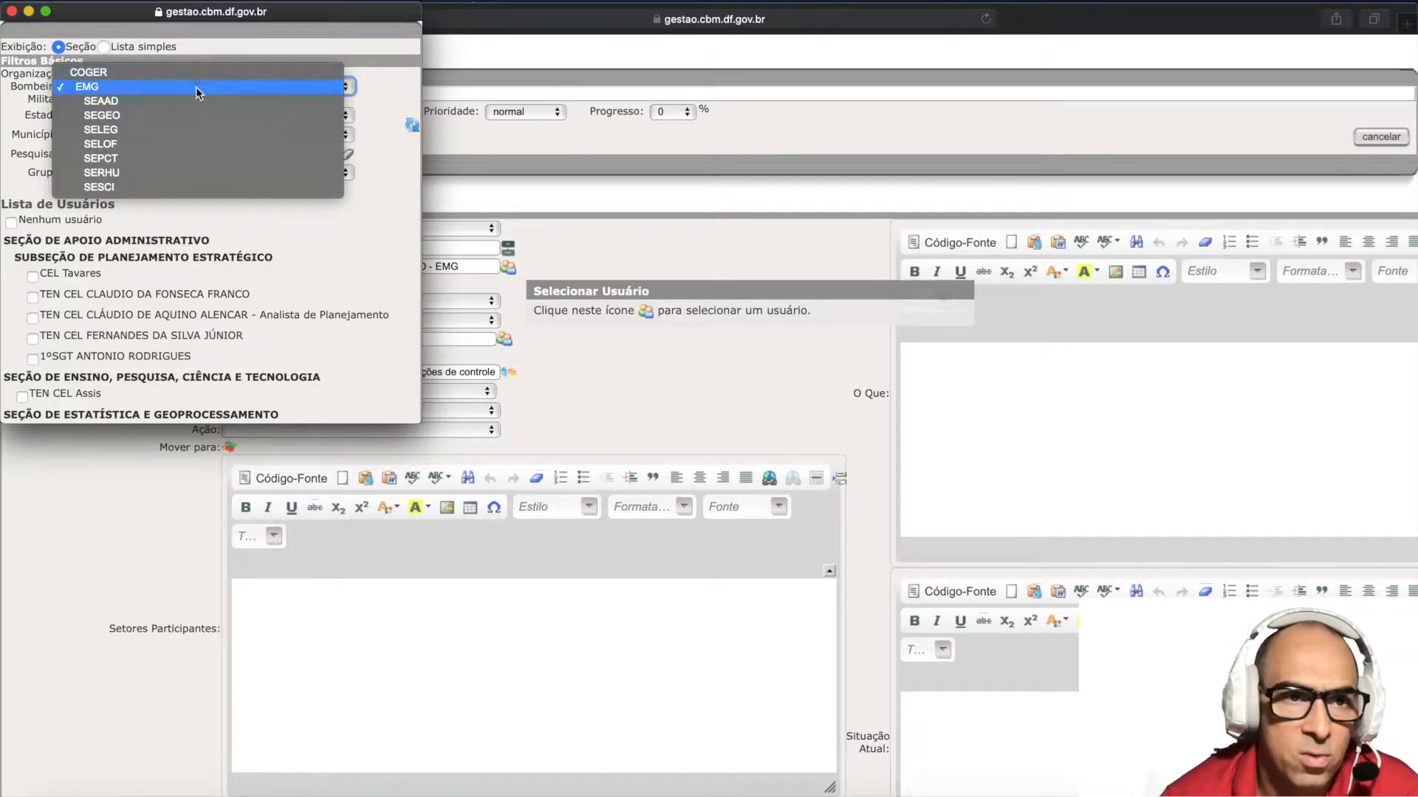
pyautogui.click(172, 72)
pyautogui.click(177, 86)
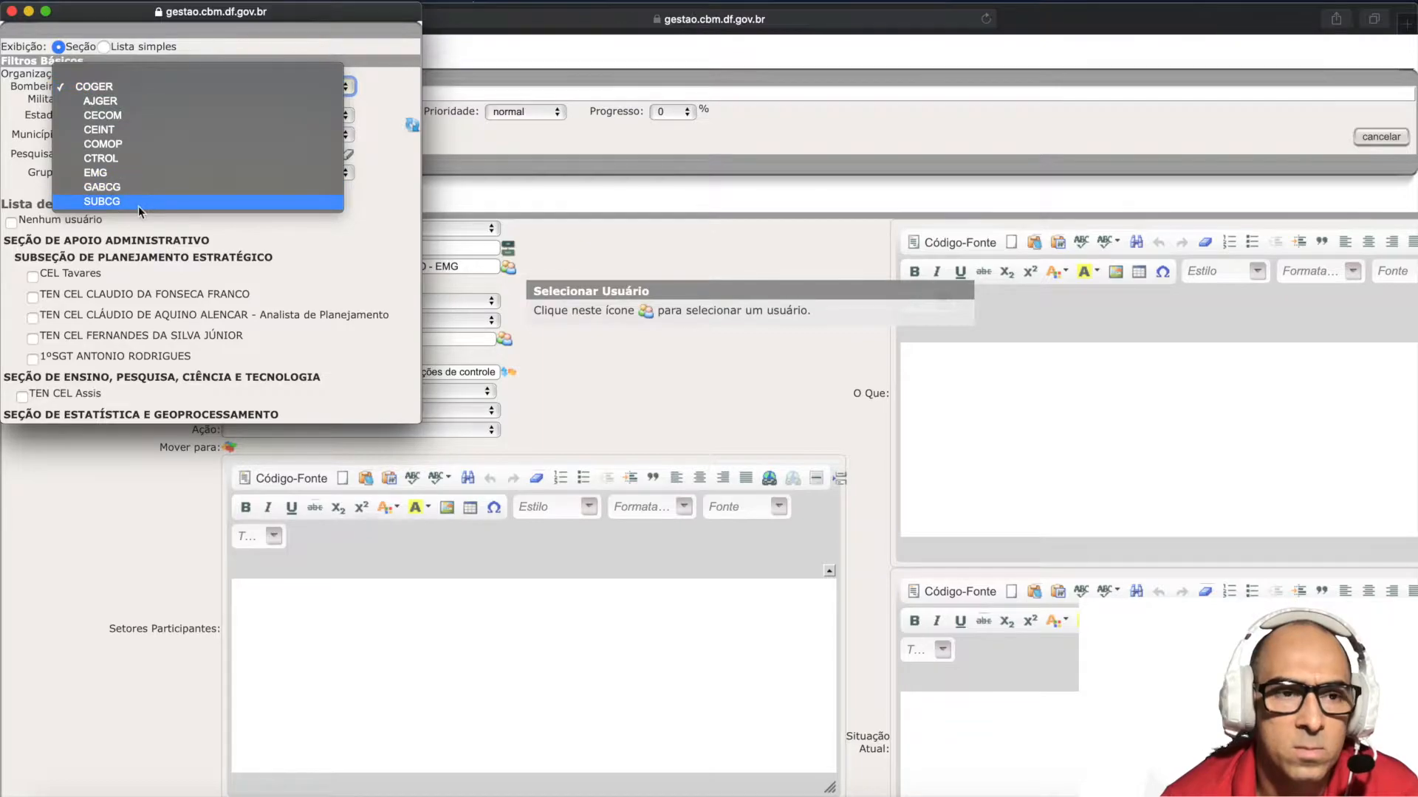
pyautogui.press('Escape')
pyautogui.click(122, 86)
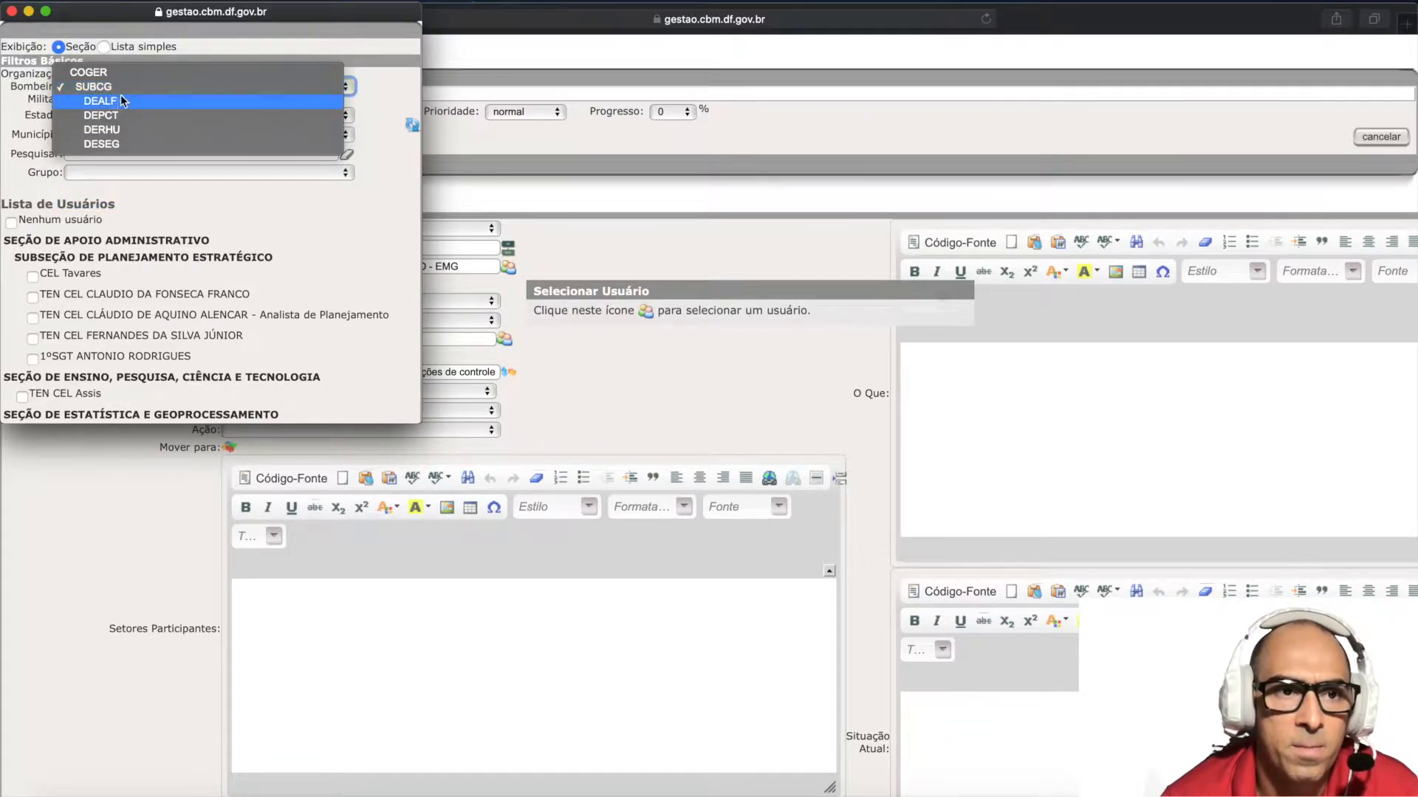
pyautogui.click(120, 102)
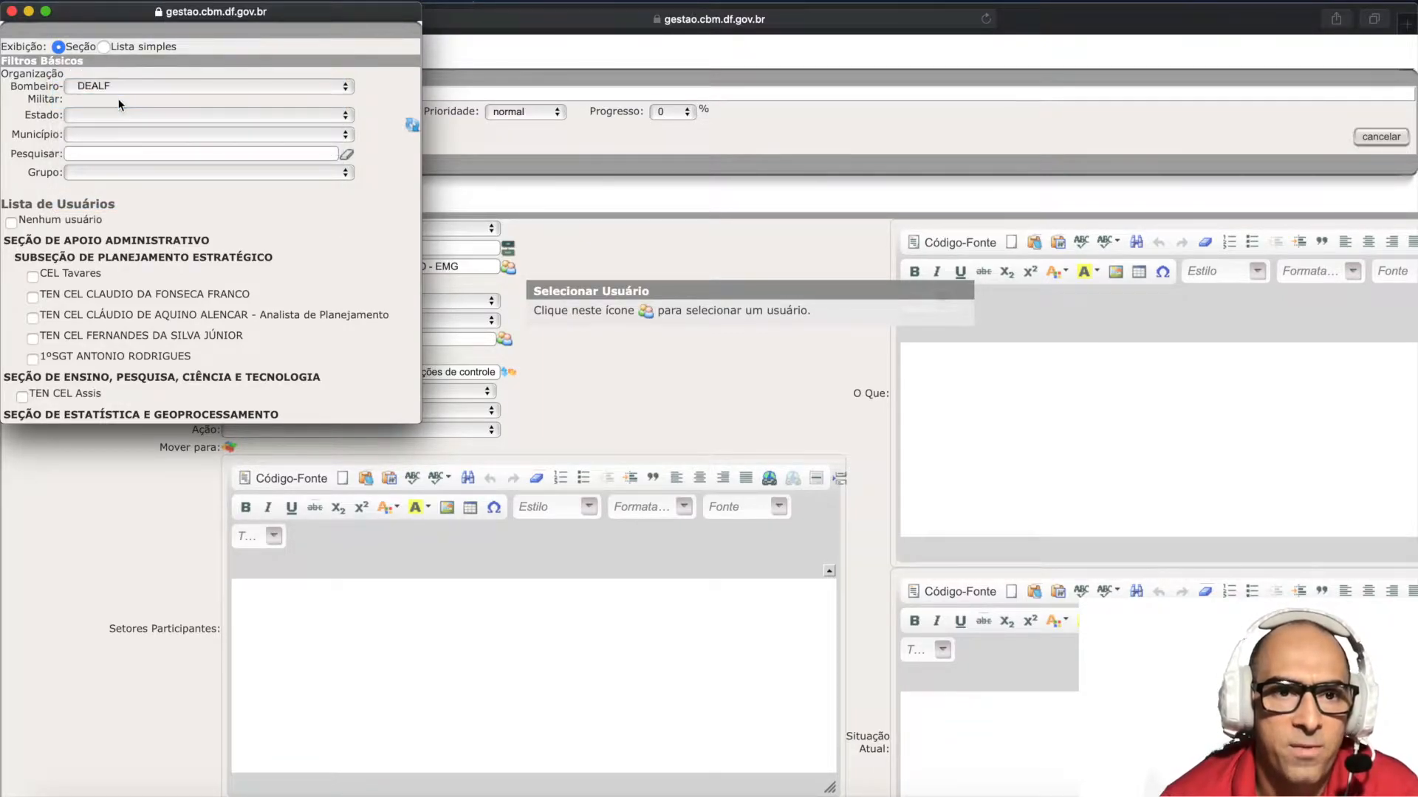
pyautogui.click(409, 127)
pyautogui.click(23, 300)
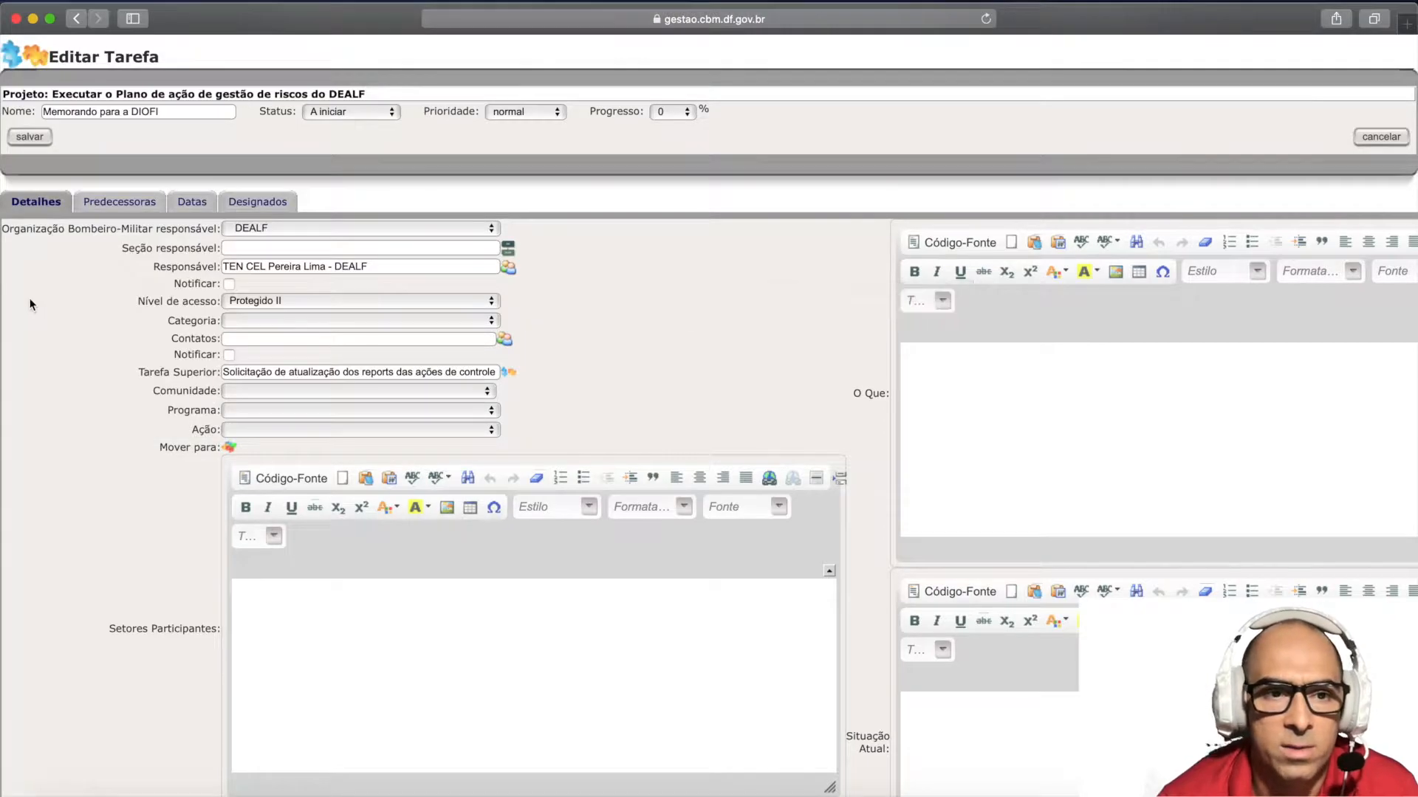
pyautogui.click(30, 136)
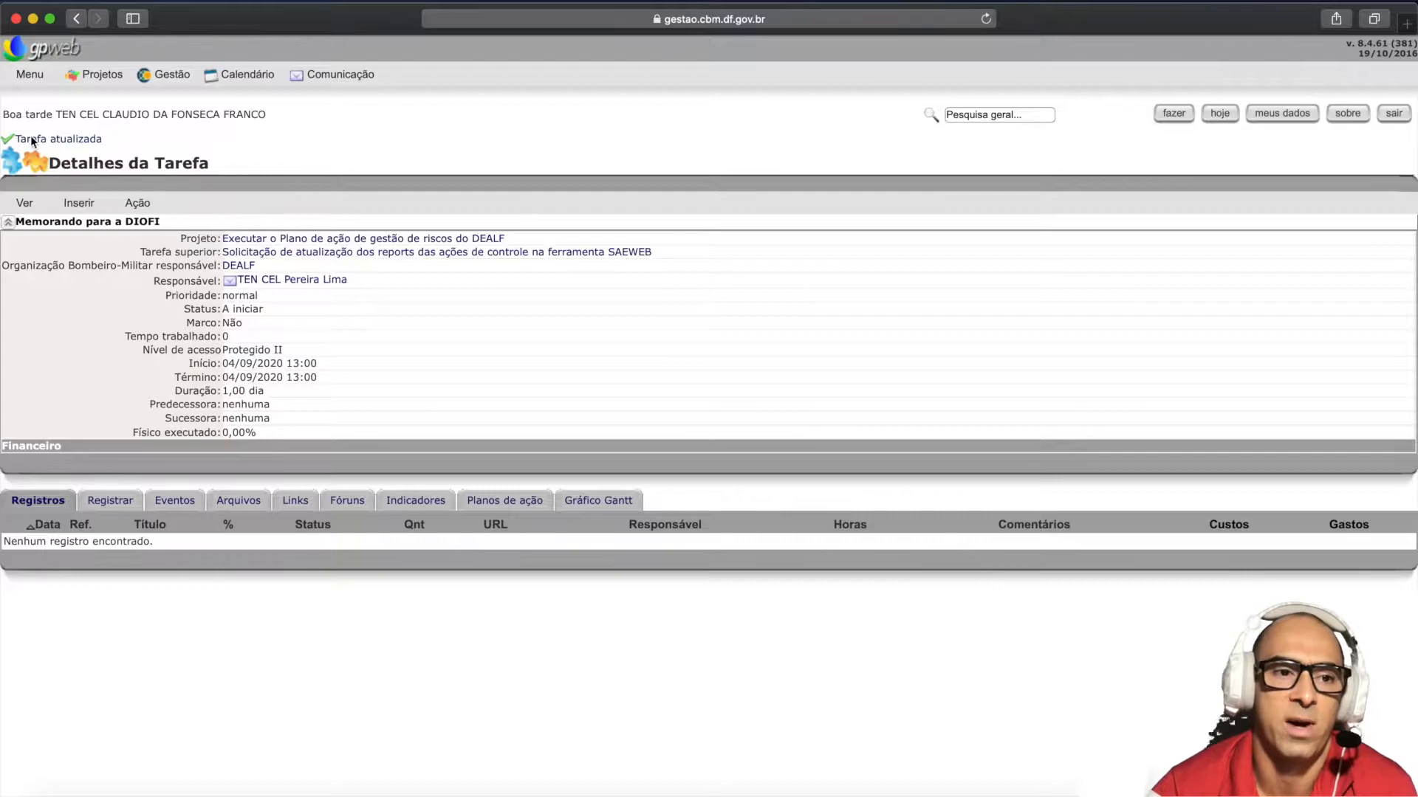
# - Return from the saved "Memorando para a DIOFI" task to the project's task list and open the "Diagnóstico" task
pyautogui.click(24, 200)
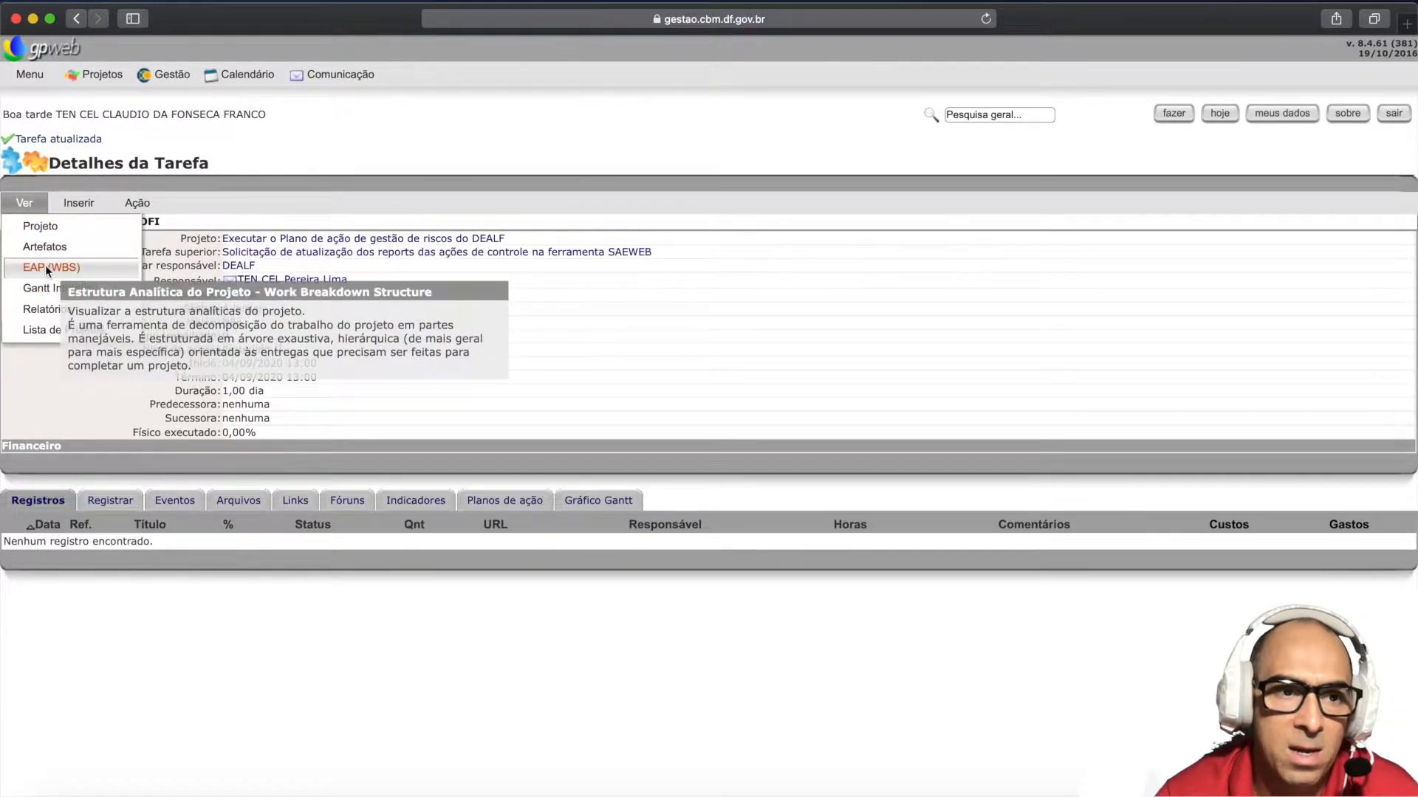
pyautogui.click(45, 227)
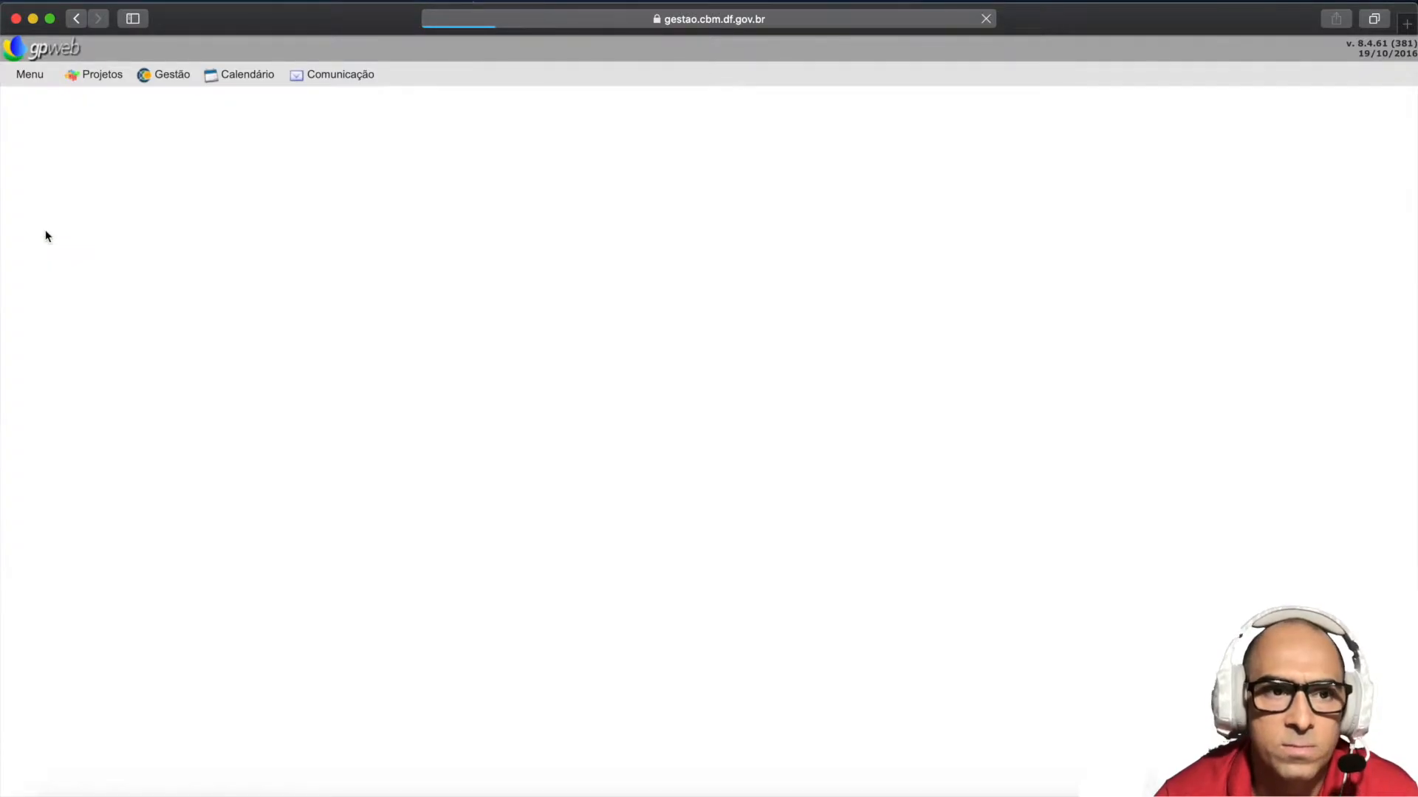
pyautogui.scroll(-10, 179, 359)
pyautogui.scroll(-10, 179, 360)
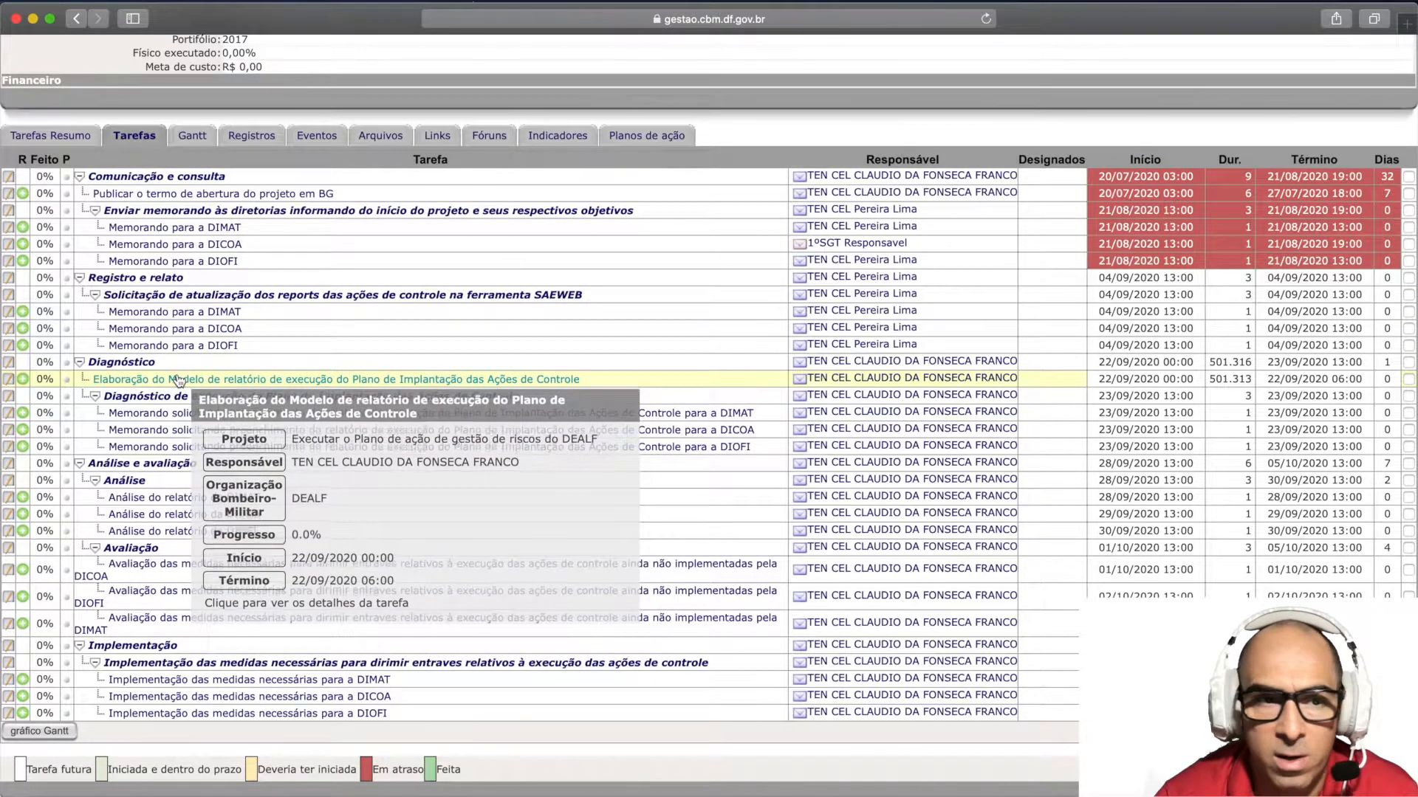
pyautogui.click(141, 363)
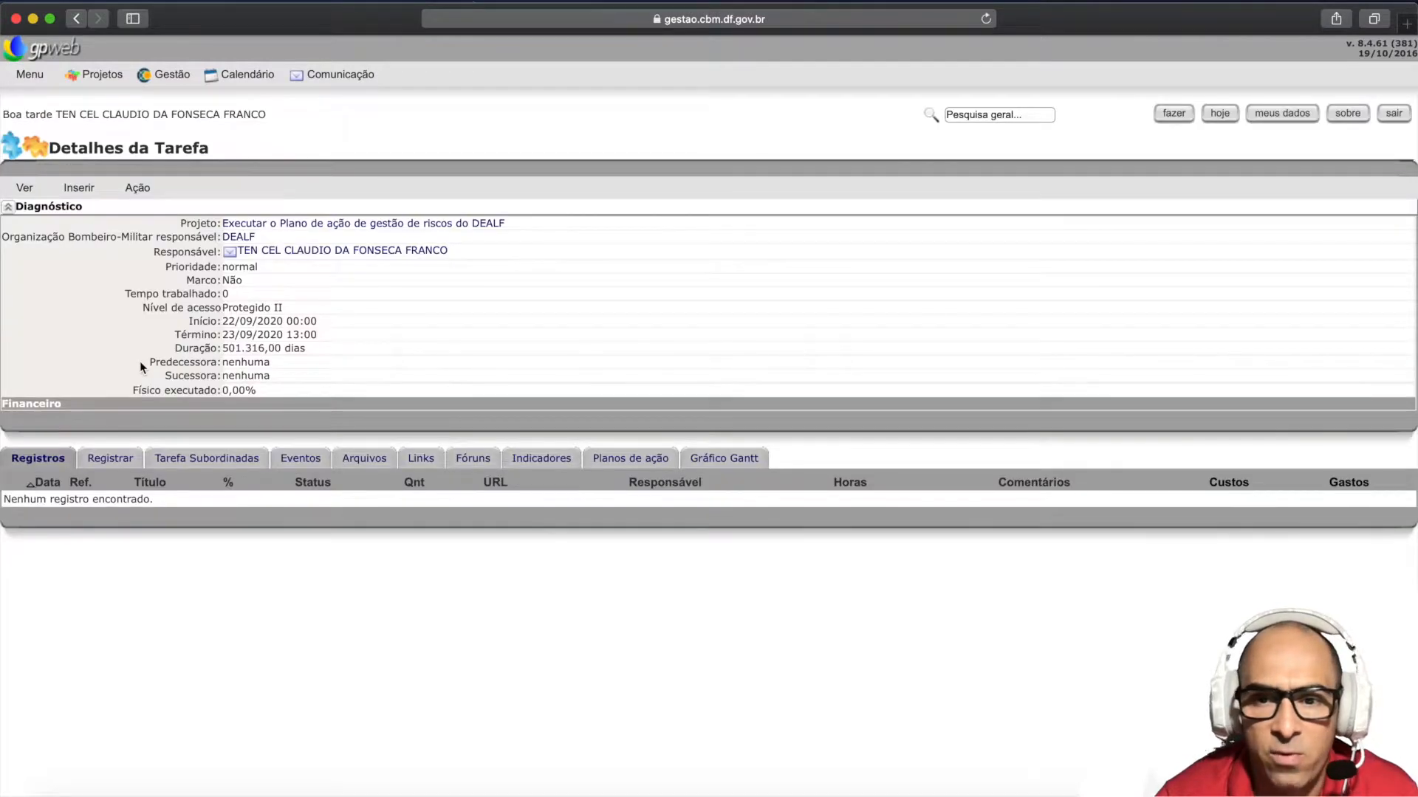
# - Check who is responsible for "Diagnóstico" and its subtasks in the Word document "Cronograma DEALF", and return to gpweb
pyautogui.hotkey('ctrl', 'Right')
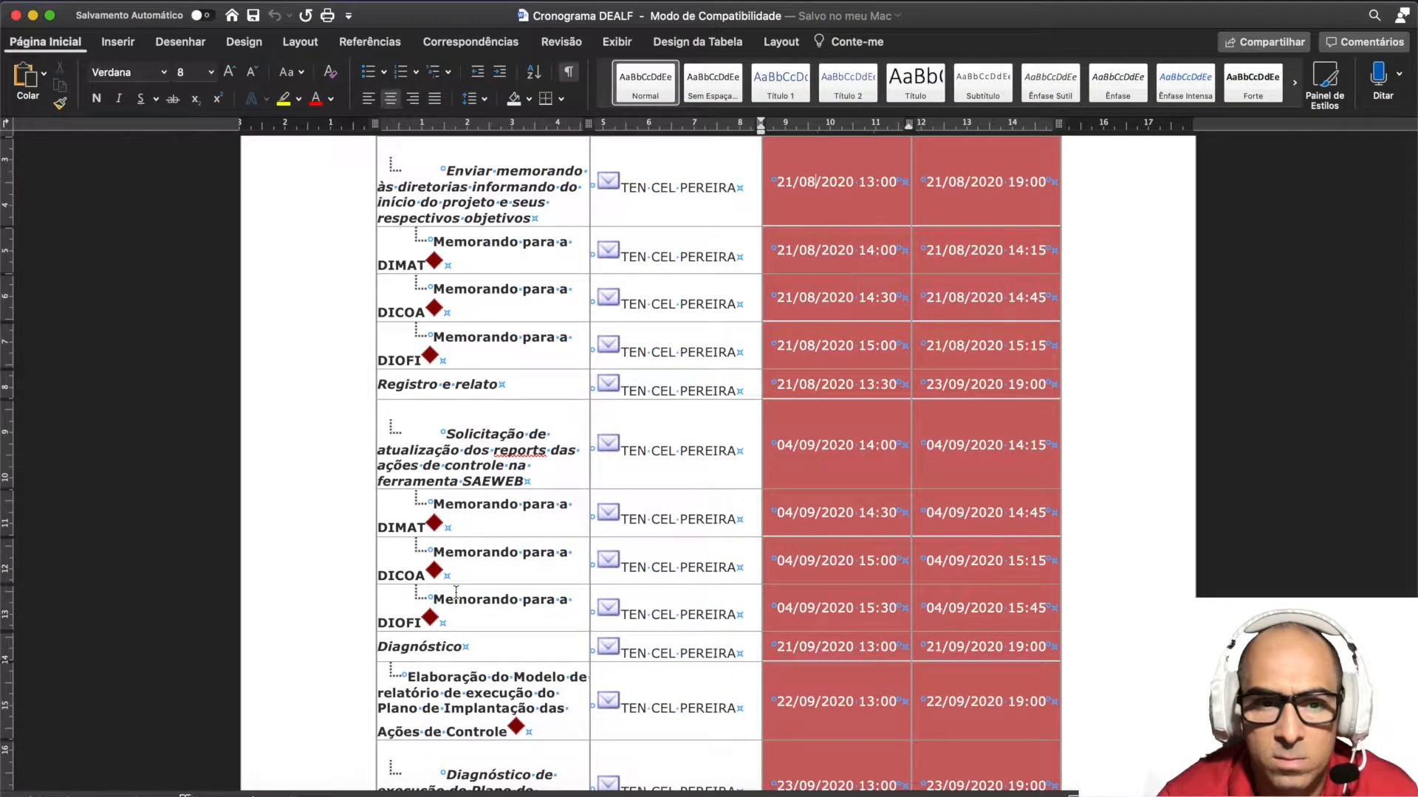
pyautogui.scroll(-3, 457, 591)
pyautogui.scroll(-5, 456, 591)
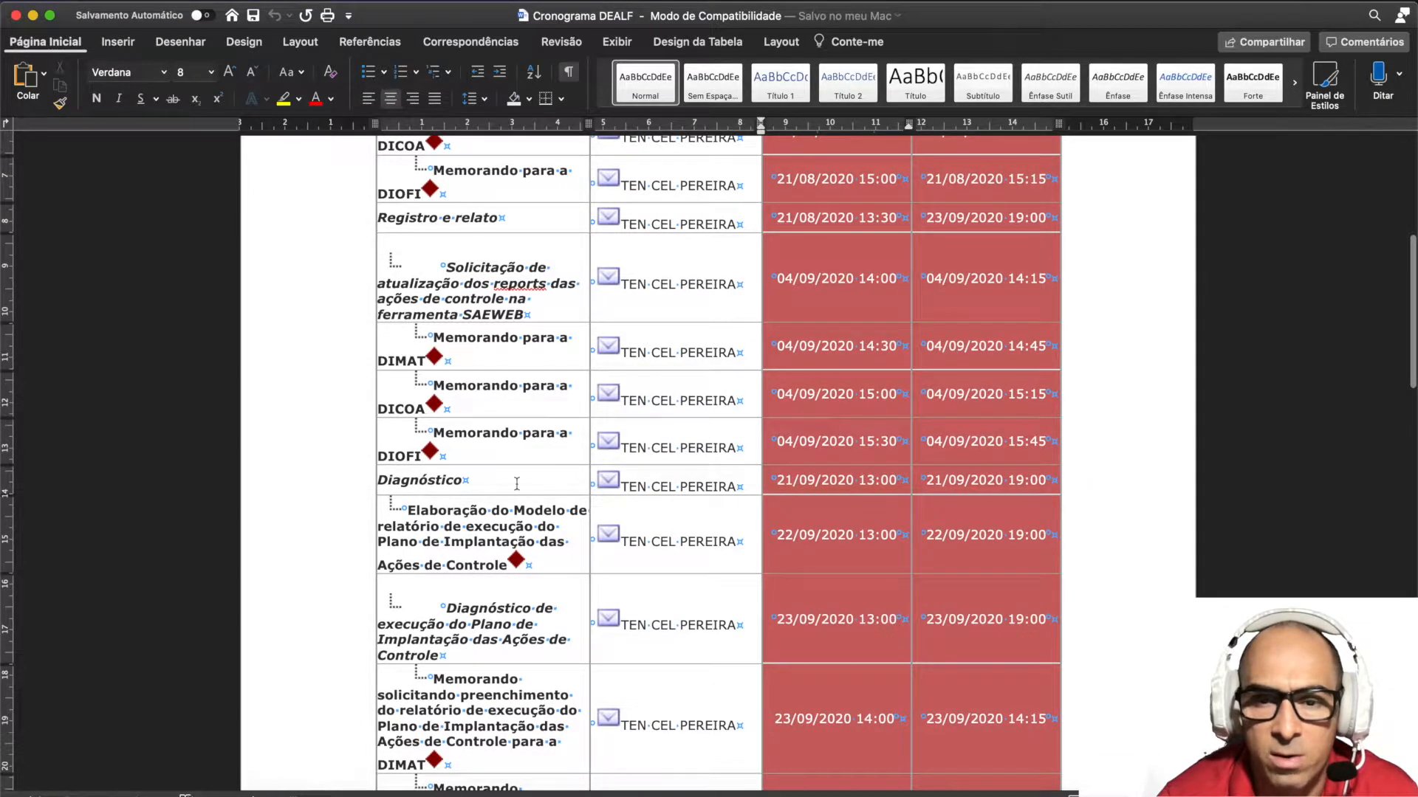
pyautogui.hotkey('ctrl', 'Left')
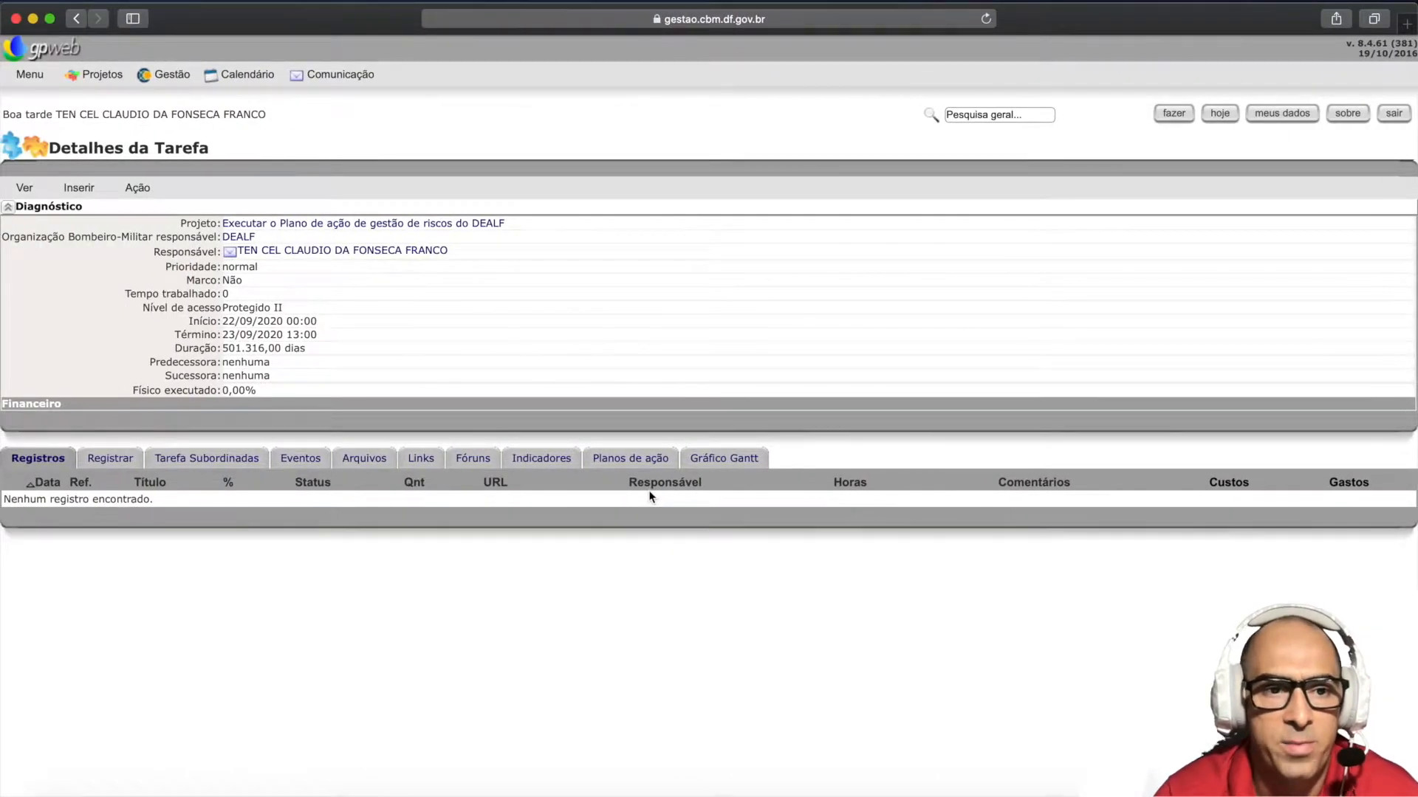
# - Edit the "Diagnóstico" task, set the project's manager from the DEALF users as Responsável, and save it
pyautogui.click(137, 187)
pyautogui.click(152, 212)
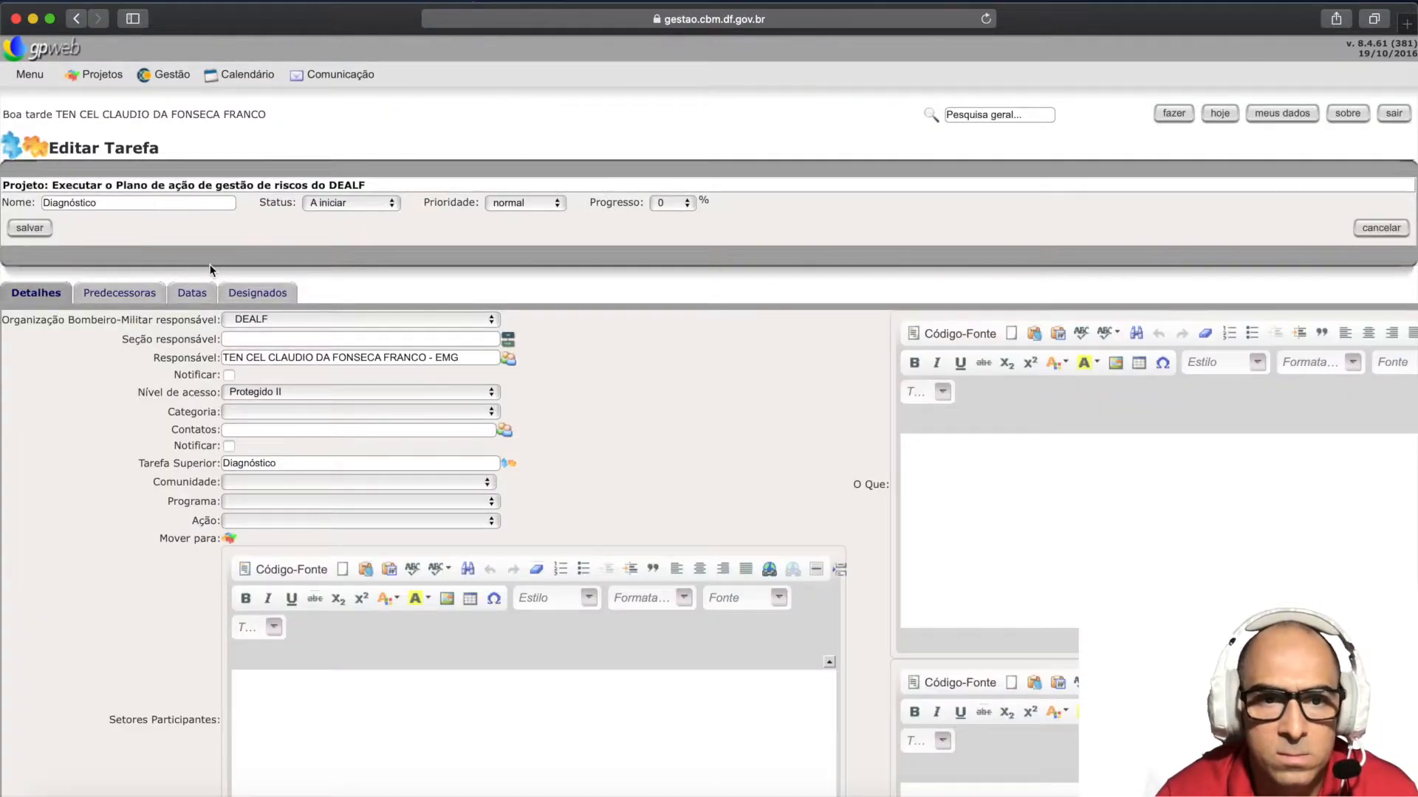
pyautogui.click(507, 361)
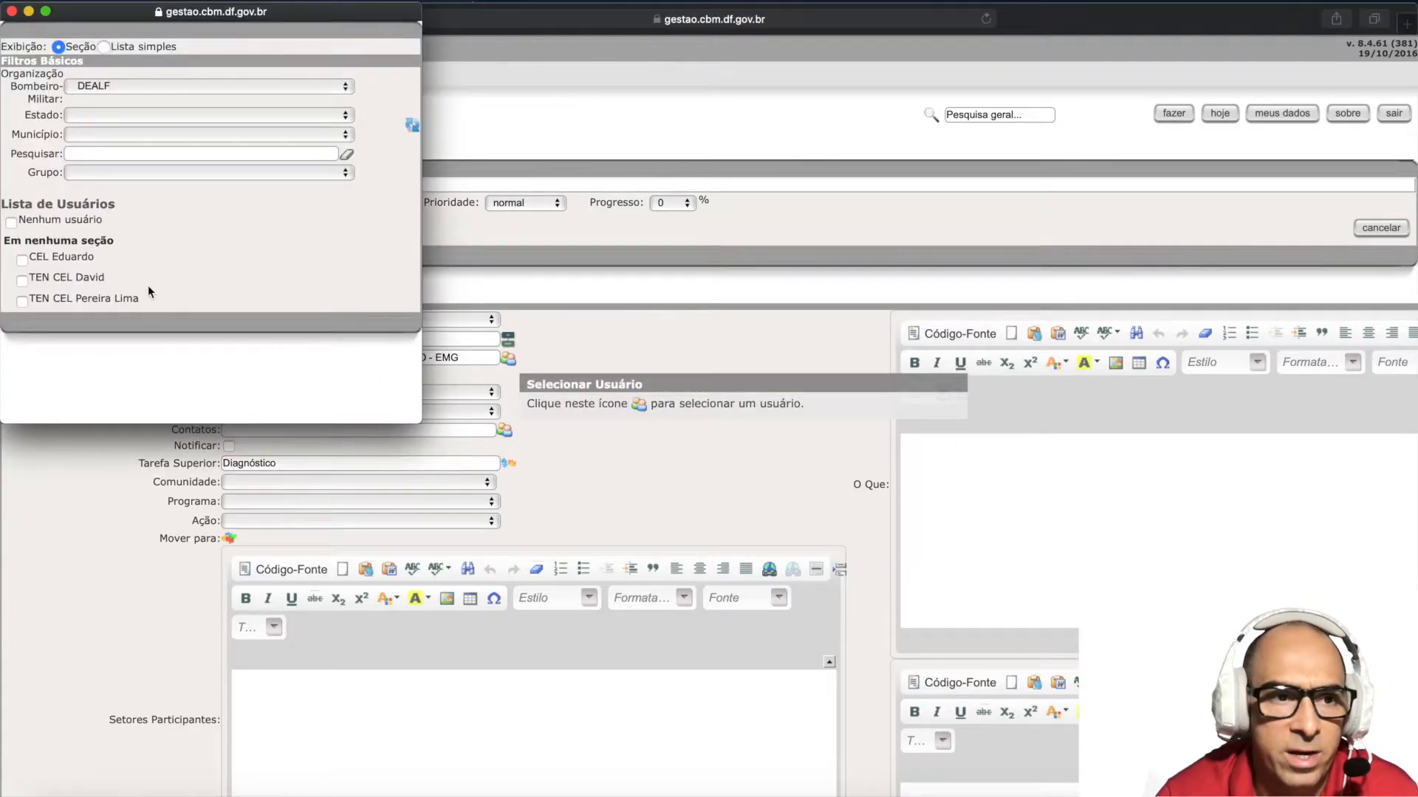
pyautogui.click(24, 302)
pyautogui.click(25, 235)
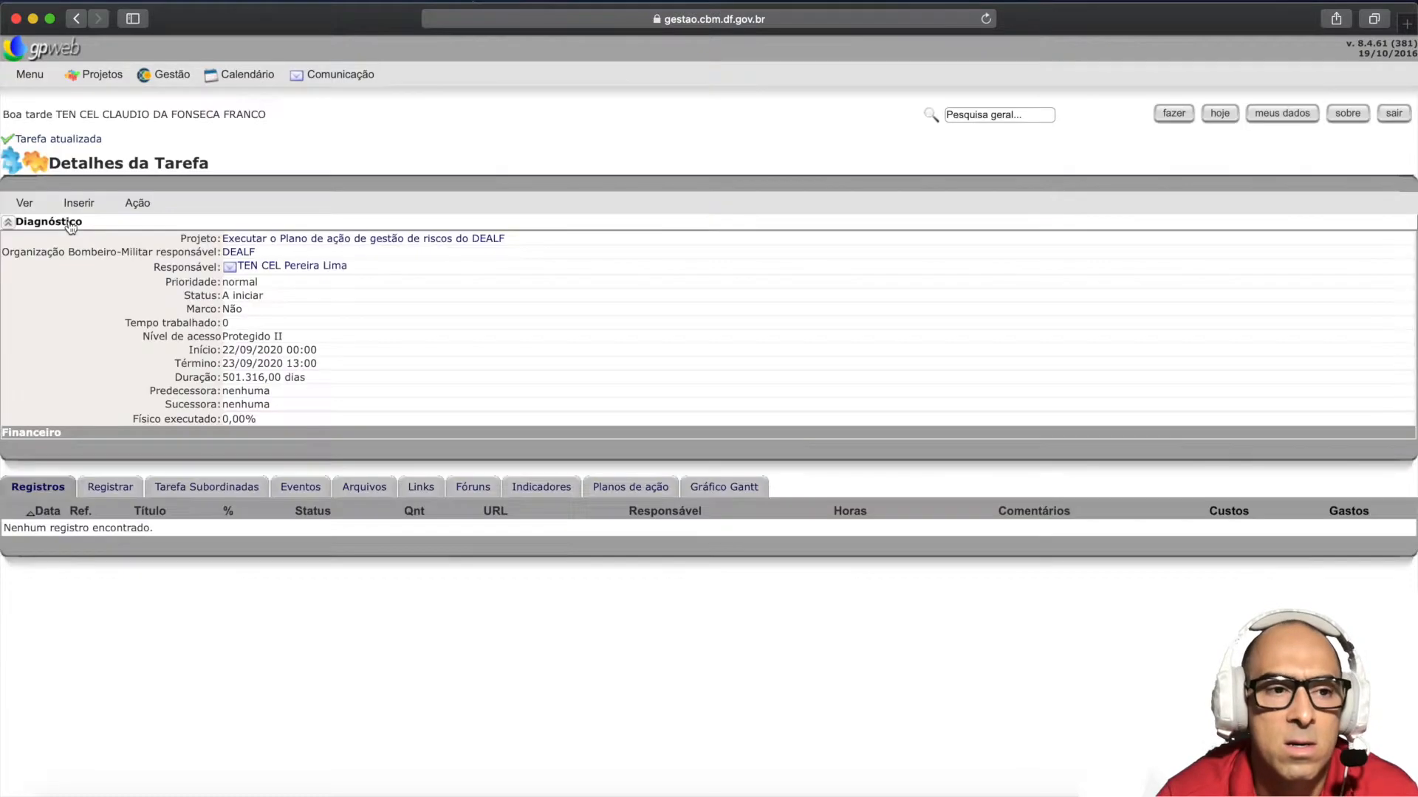
# - Return from the saved "Diagnóstico" task to the project's task list
pyautogui.click(24, 203)
pyautogui.click(32, 227)
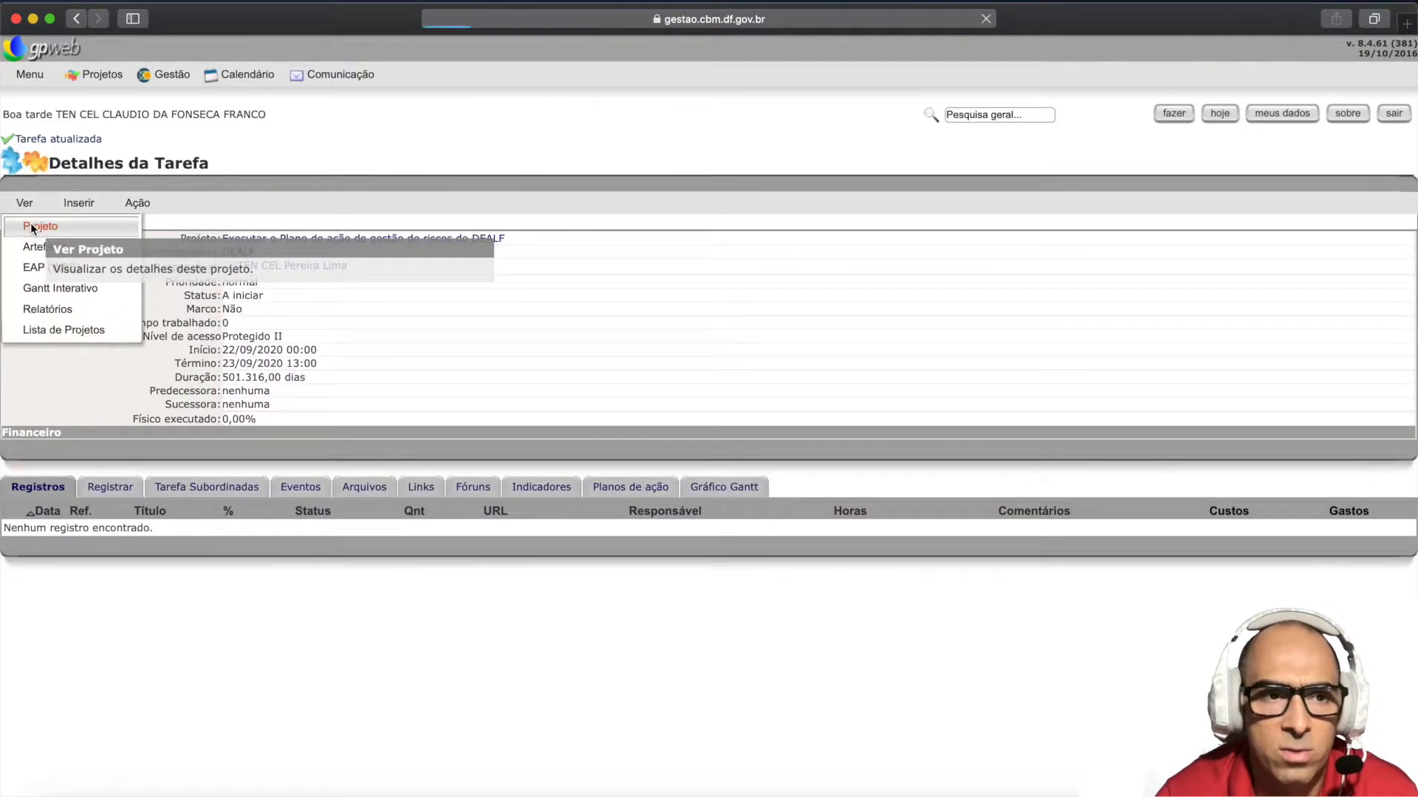
pyautogui.scroll(-5, 206, 417)
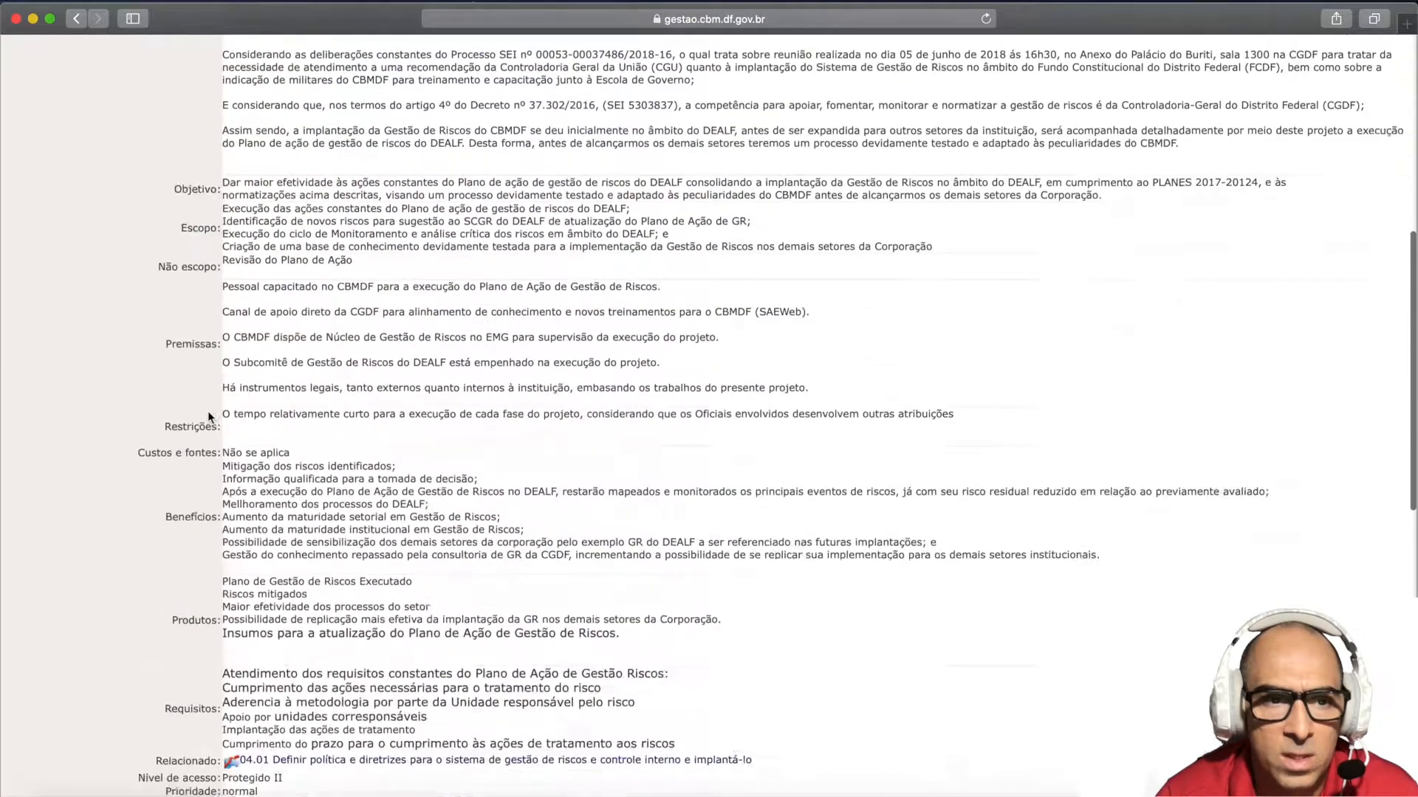
pyautogui.scroll(-10, 207, 410)
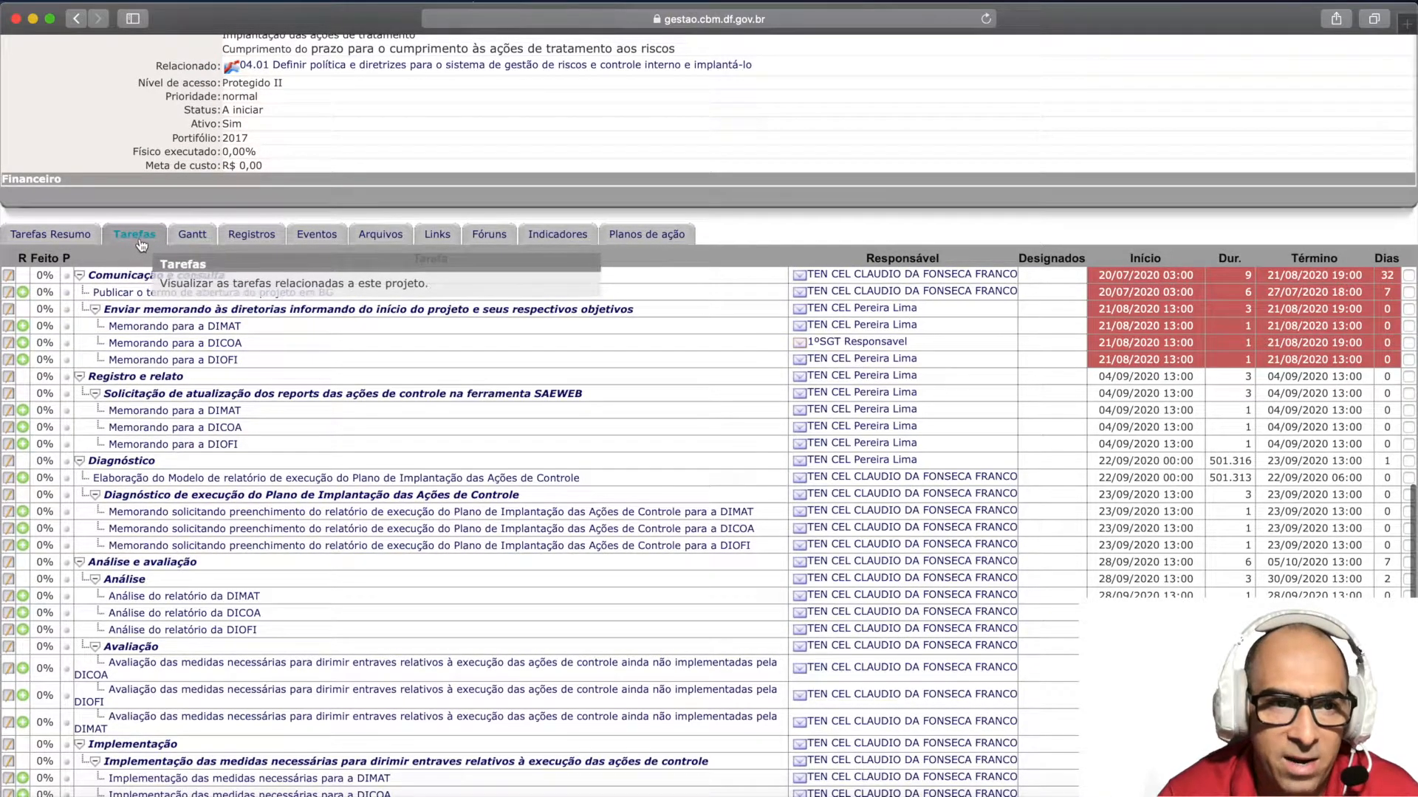
# - Look over the responsible persons in the project's summary tasks, and return to the full task list
pyautogui.click(58, 241)
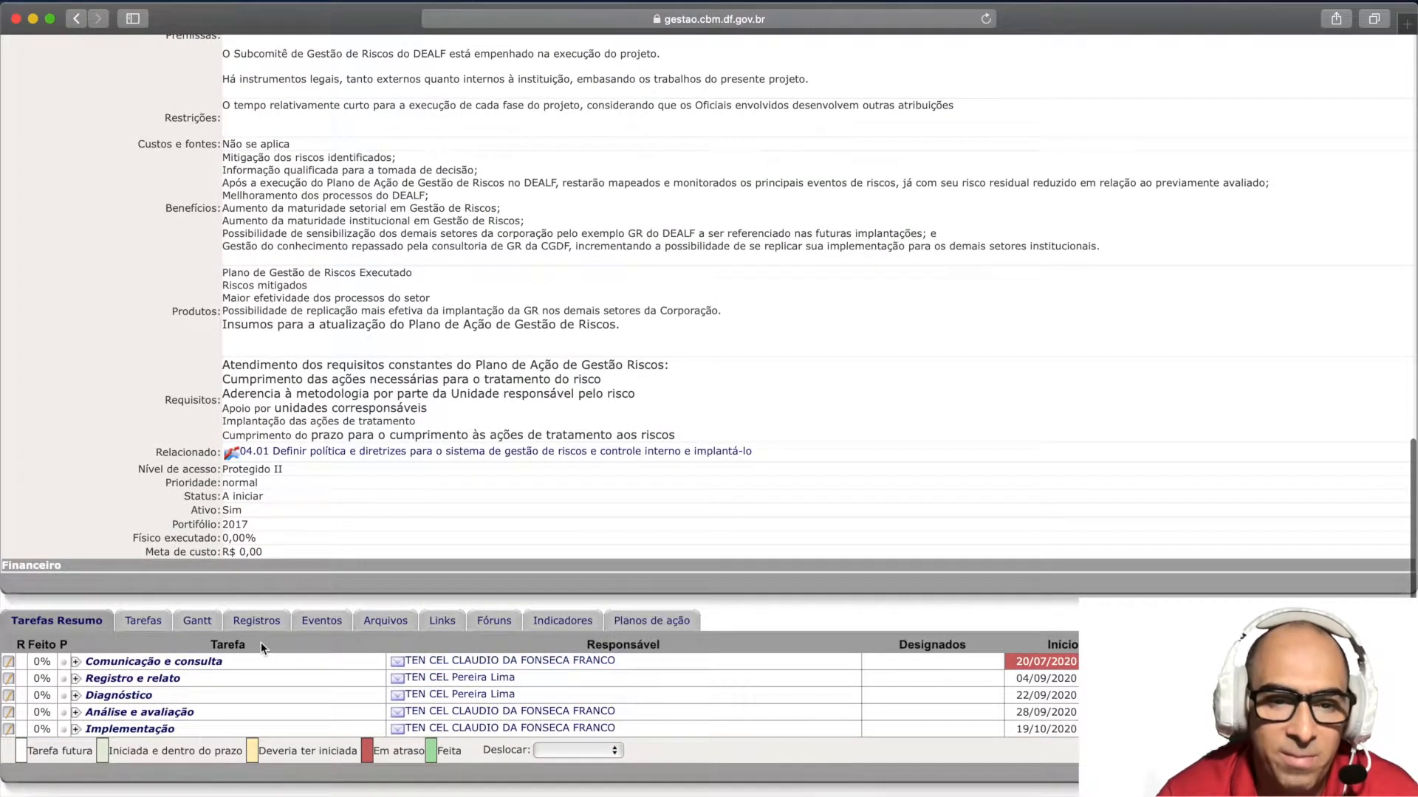
pyautogui.moveTo(122, 699)
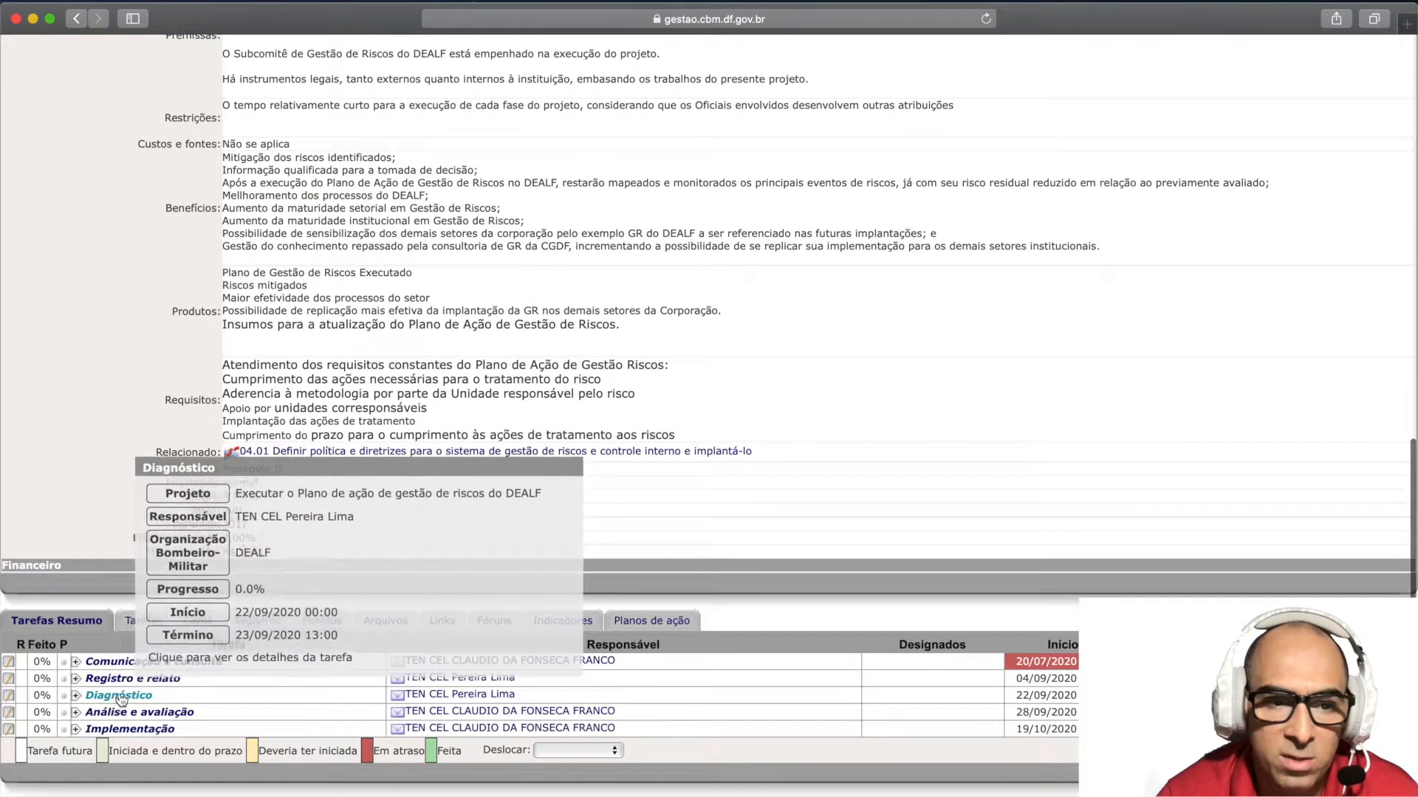
pyautogui.click(153, 623)
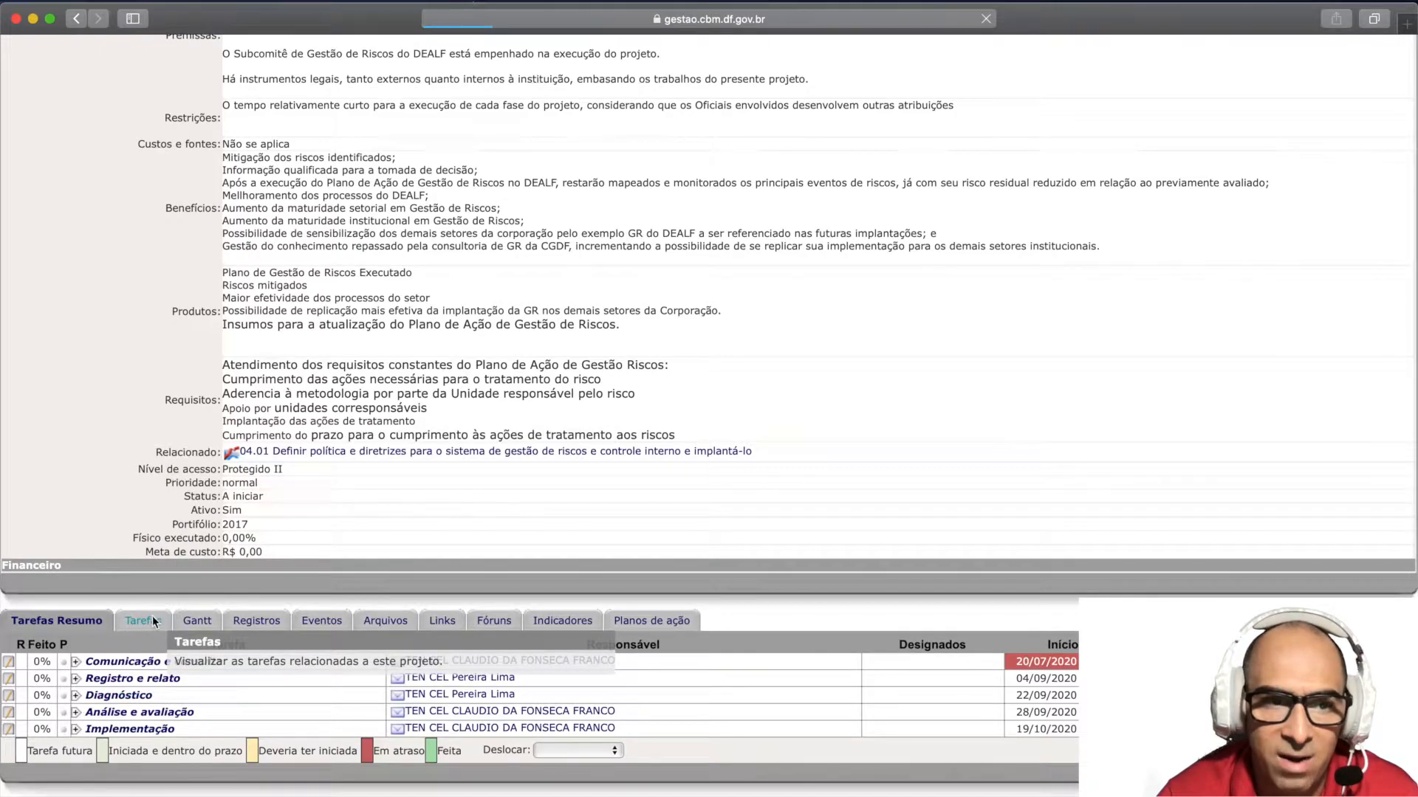
pyautogui.scroll(-9, 154, 621)
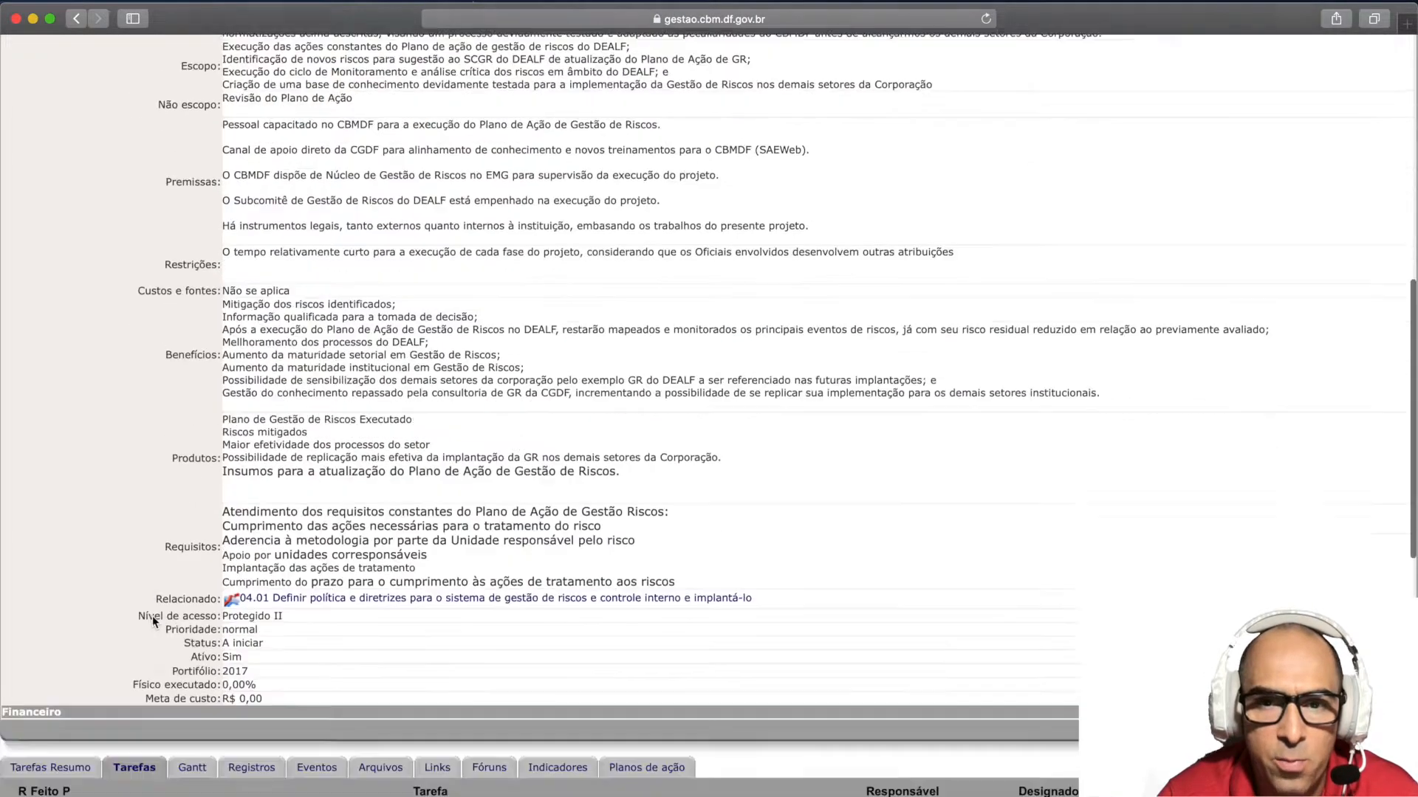
pyautogui.scroll(-9, 152, 616)
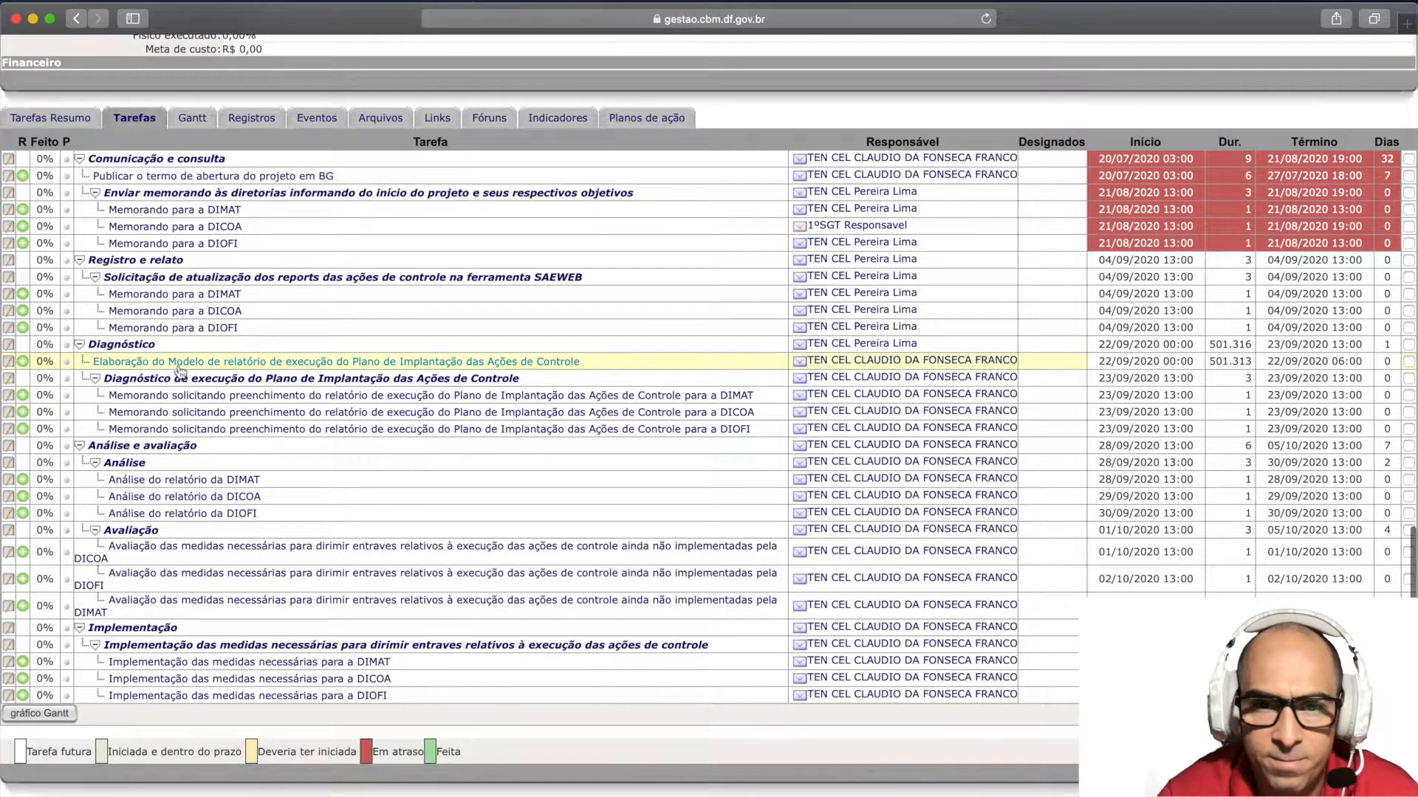
# - Open "Elaboração do Modelo de relatório de execução do Plano de Implantação das Ações de Controle", set the project's manager as Responsável, and save
pyautogui.click(179, 363)
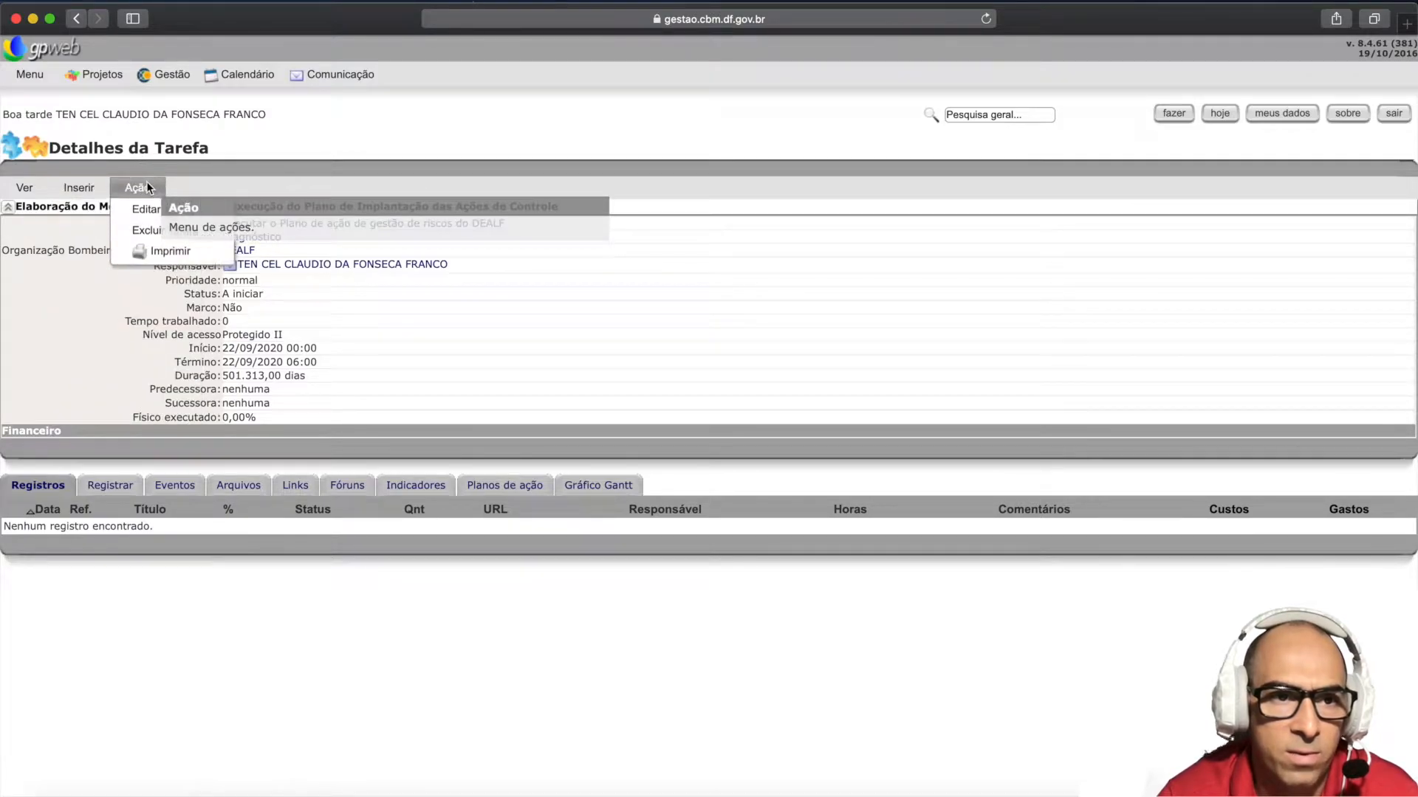
pyautogui.click(157, 210)
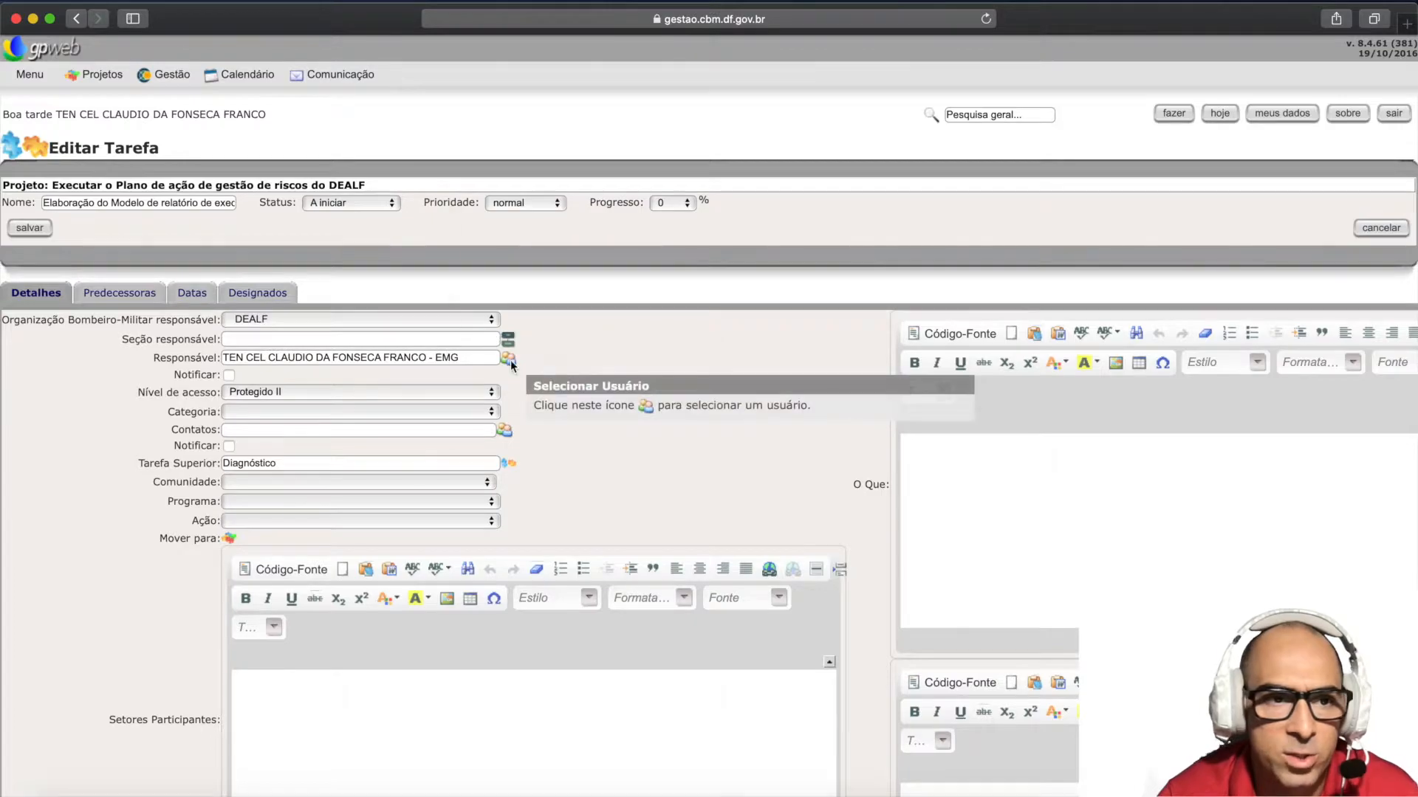
pyautogui.click(508, 358)
pyautogui.click(23, 302)
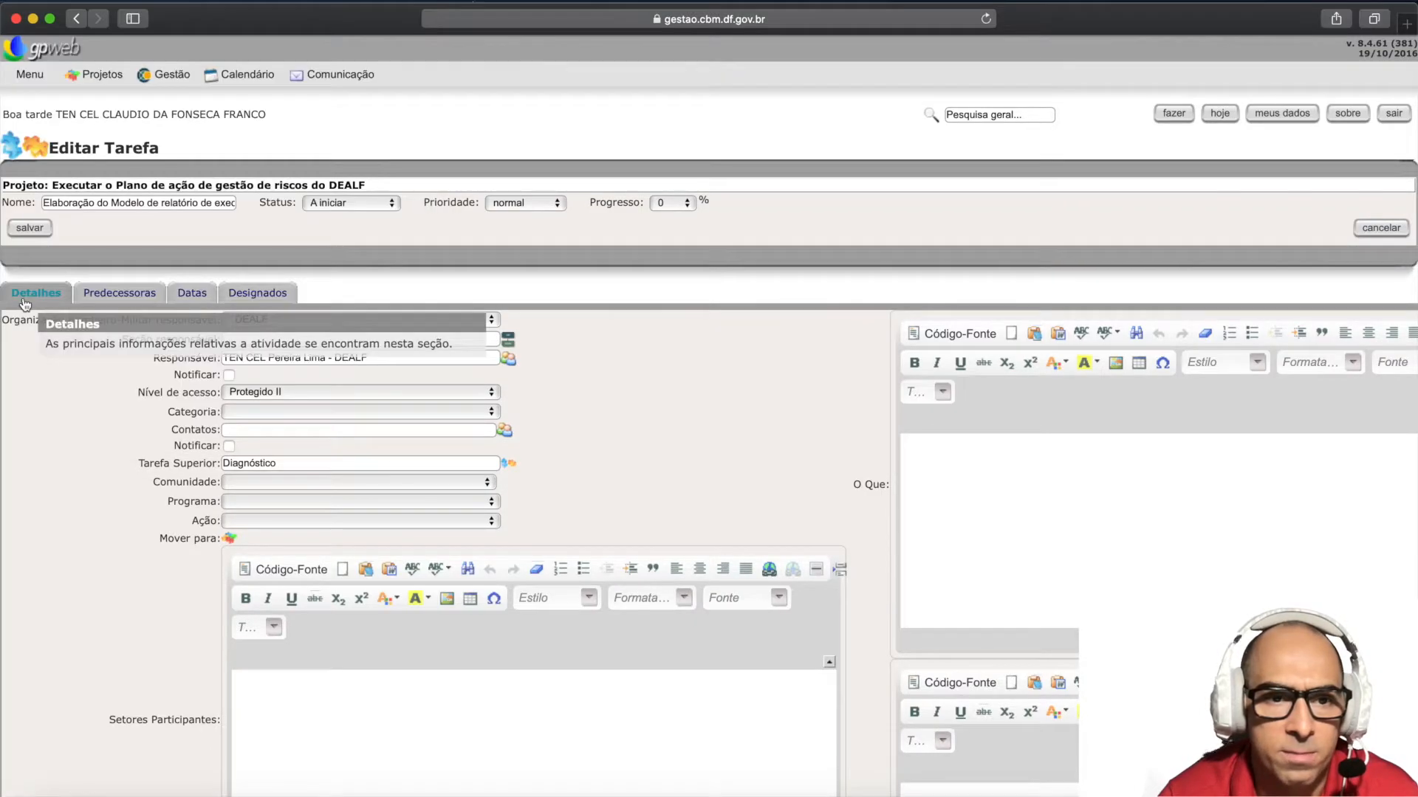
pyautogui.click(34, 232)
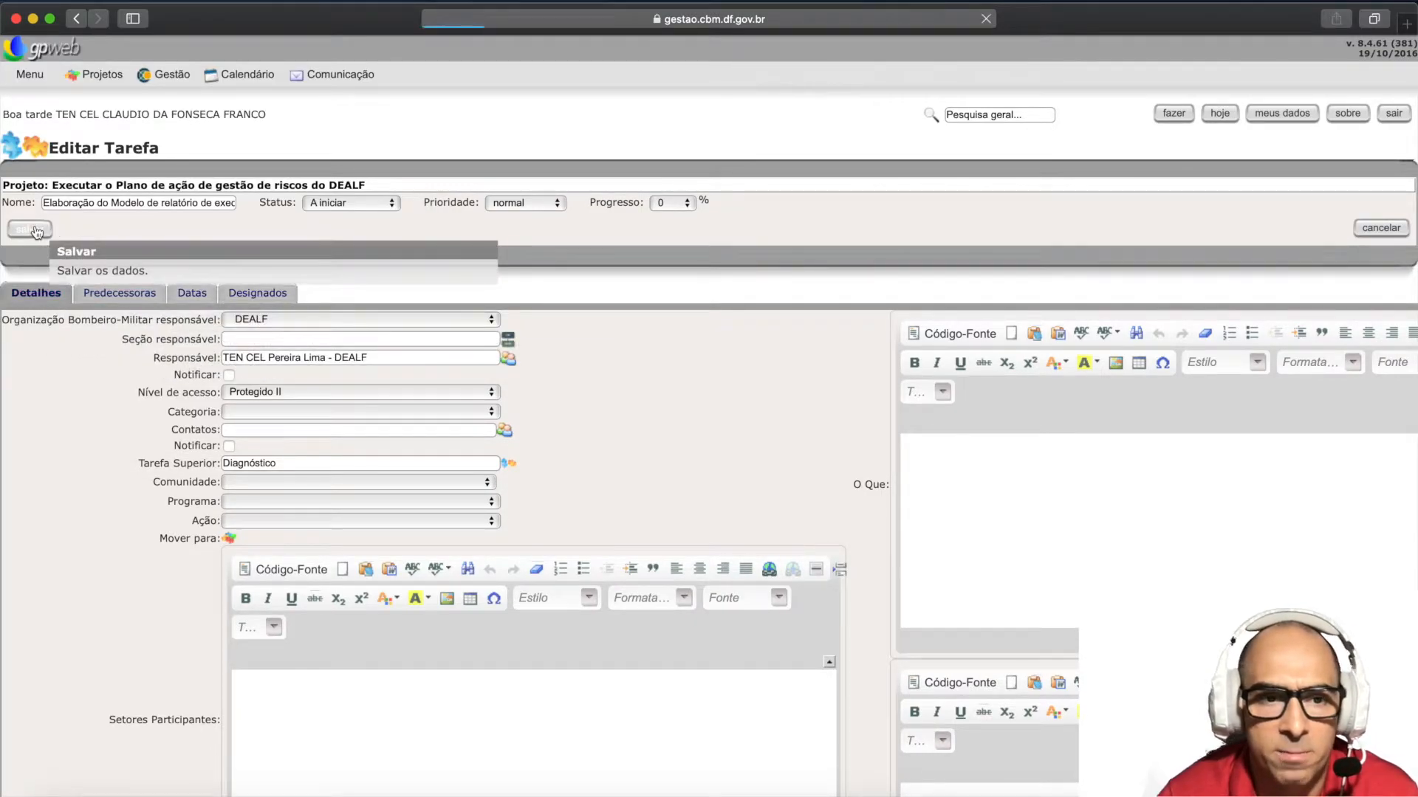
# - Return to the project's task list and open "Diagnóstico de execução do Plano de Implantação das Ações de Controle"
pyautogui.click(25, 202)
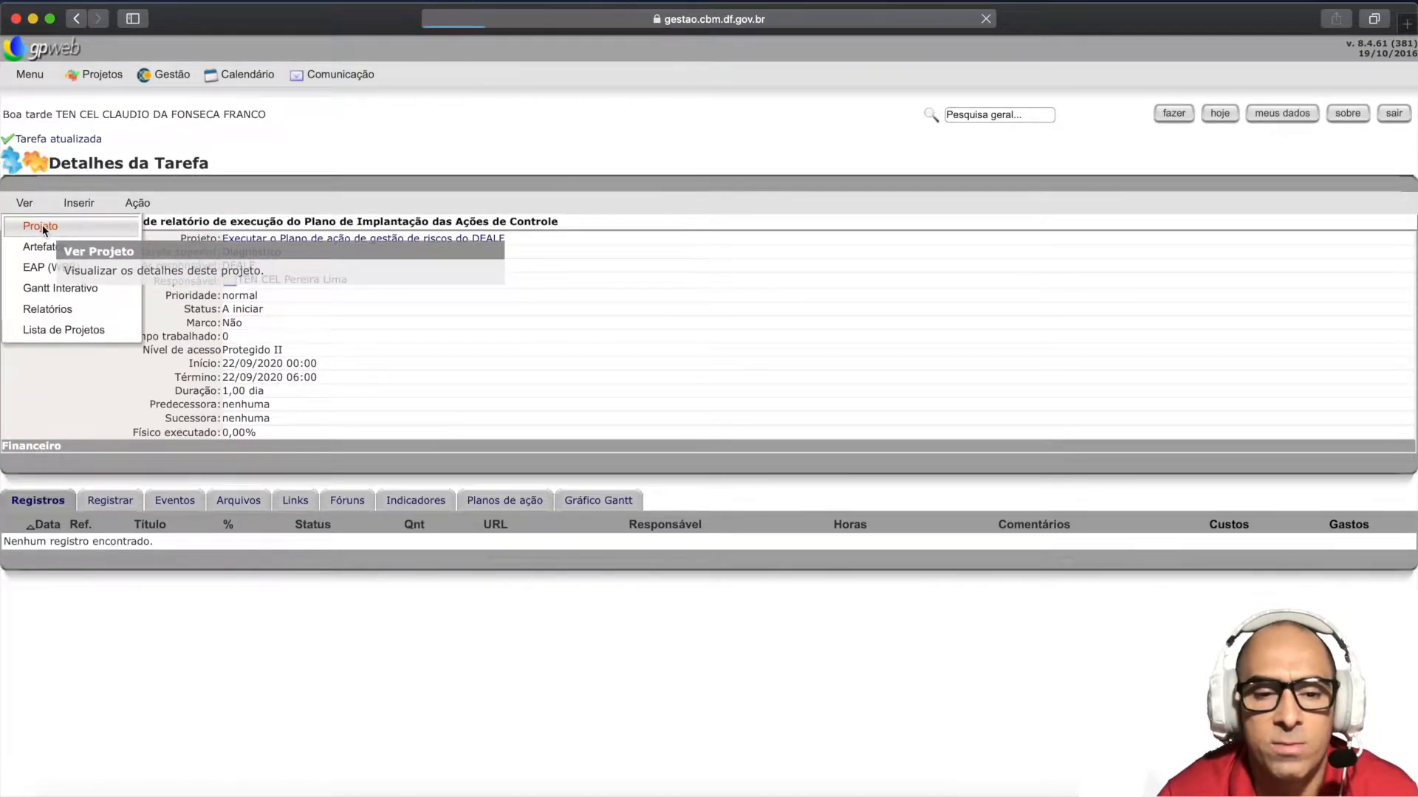
pyautogui.click(42, 224)
pyautogui.scroll(-10, 282, 486)
pyautogui.scroll(-3, 282, 487)
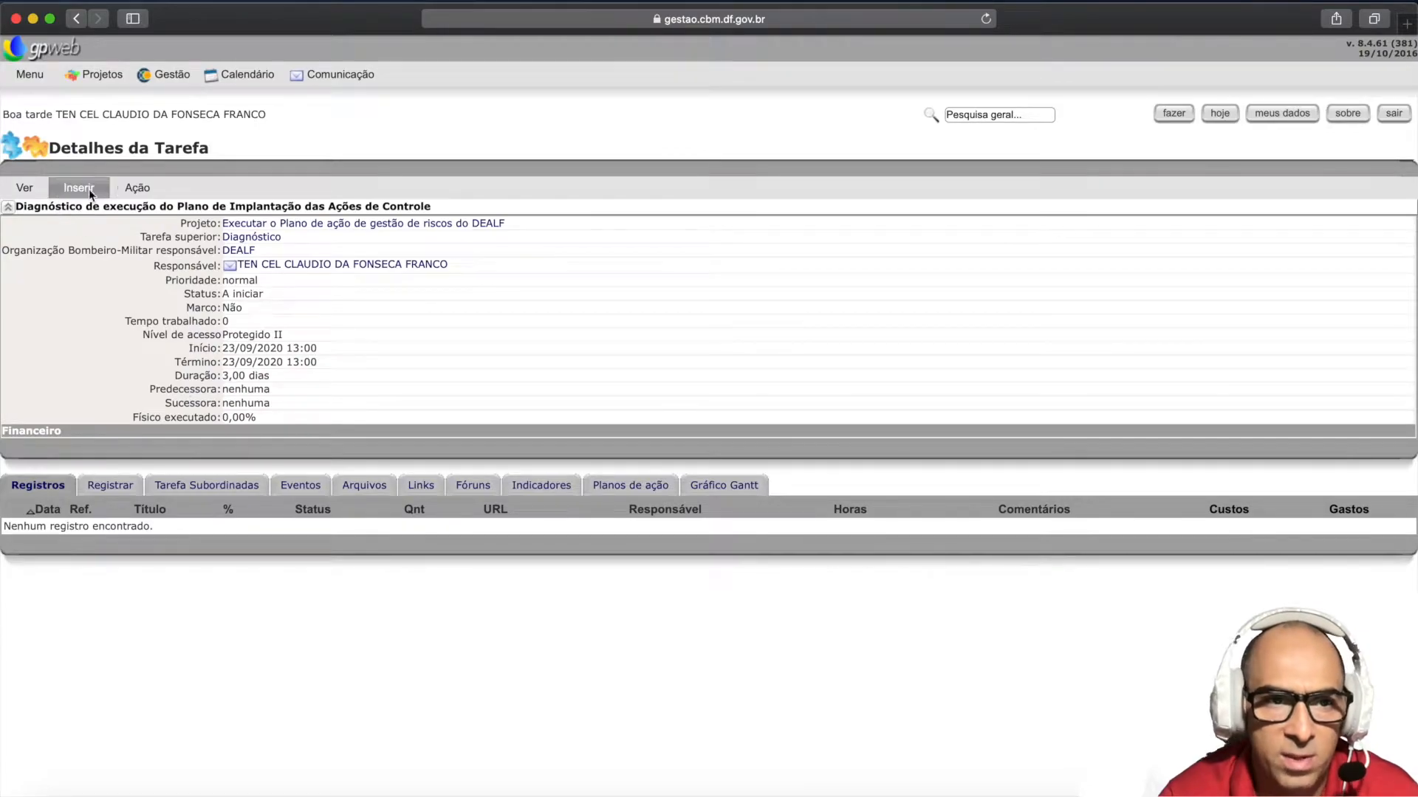
# - Edit "Diagnóstico de execução do Plano de Implantação das Ações de Controle", set the project's manager as Responsável, and save it
pyautogui.moveTo(137, 189)
pyautogui.click(144, 214)
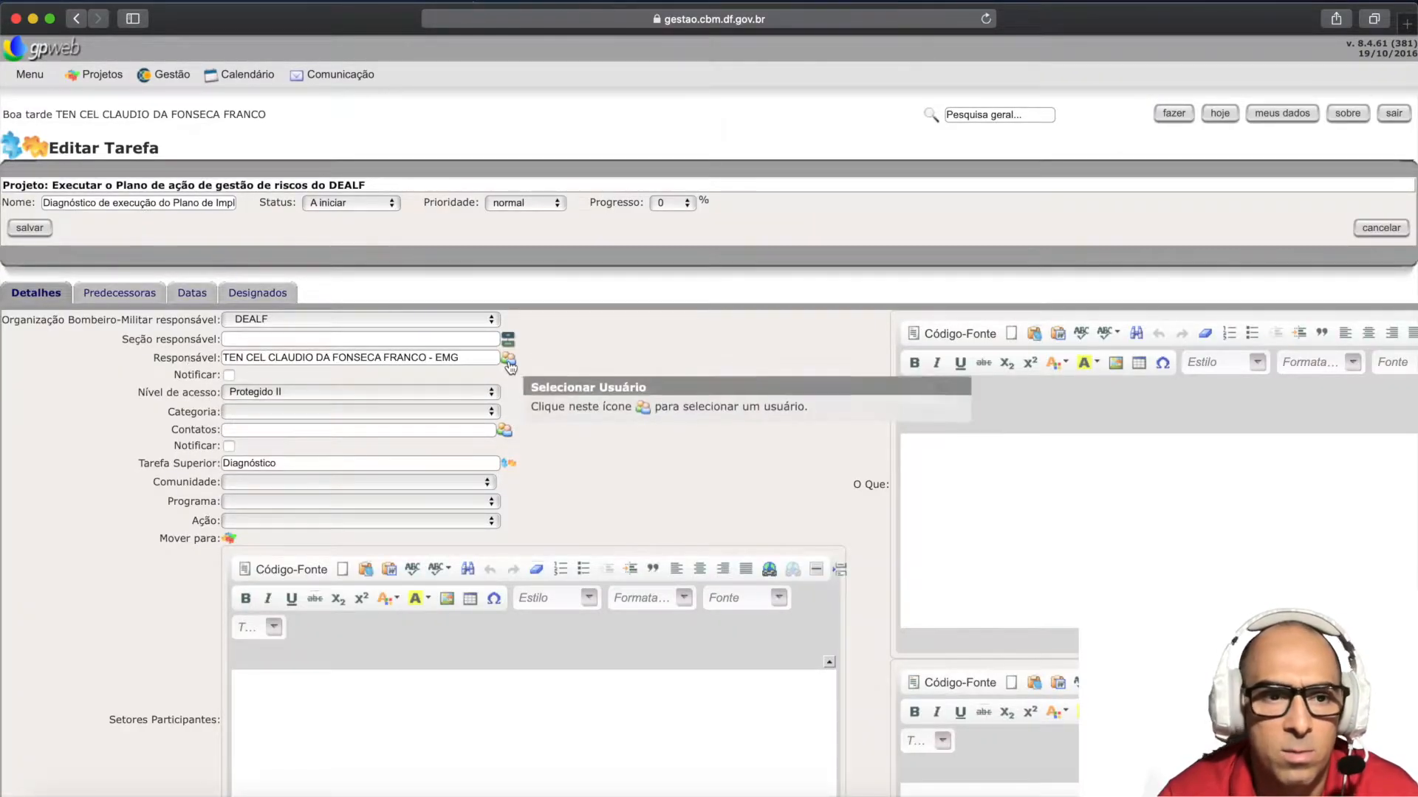
pyautogui.click(508, 361)
pyautogui.click(87, 295)
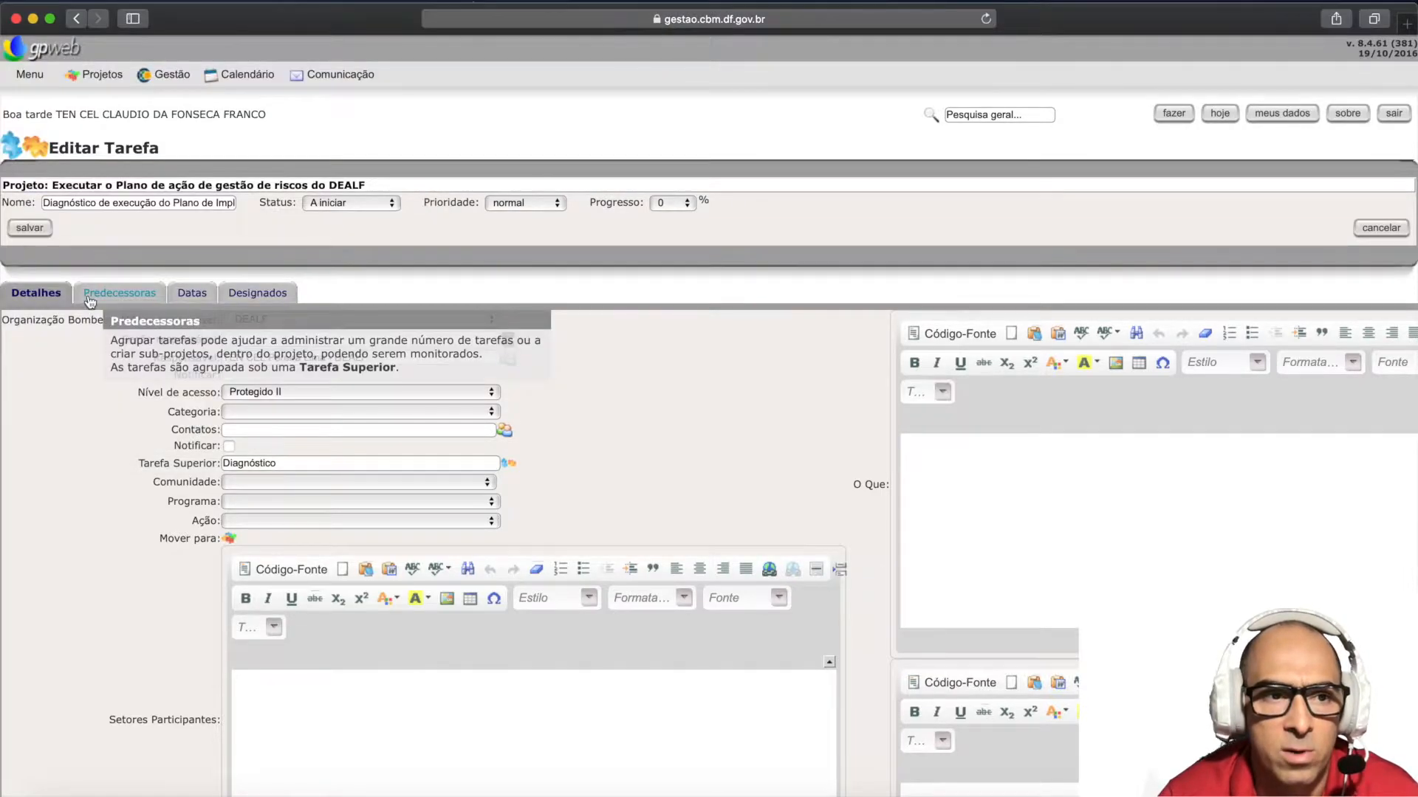
pyautogui.click(47, 237)
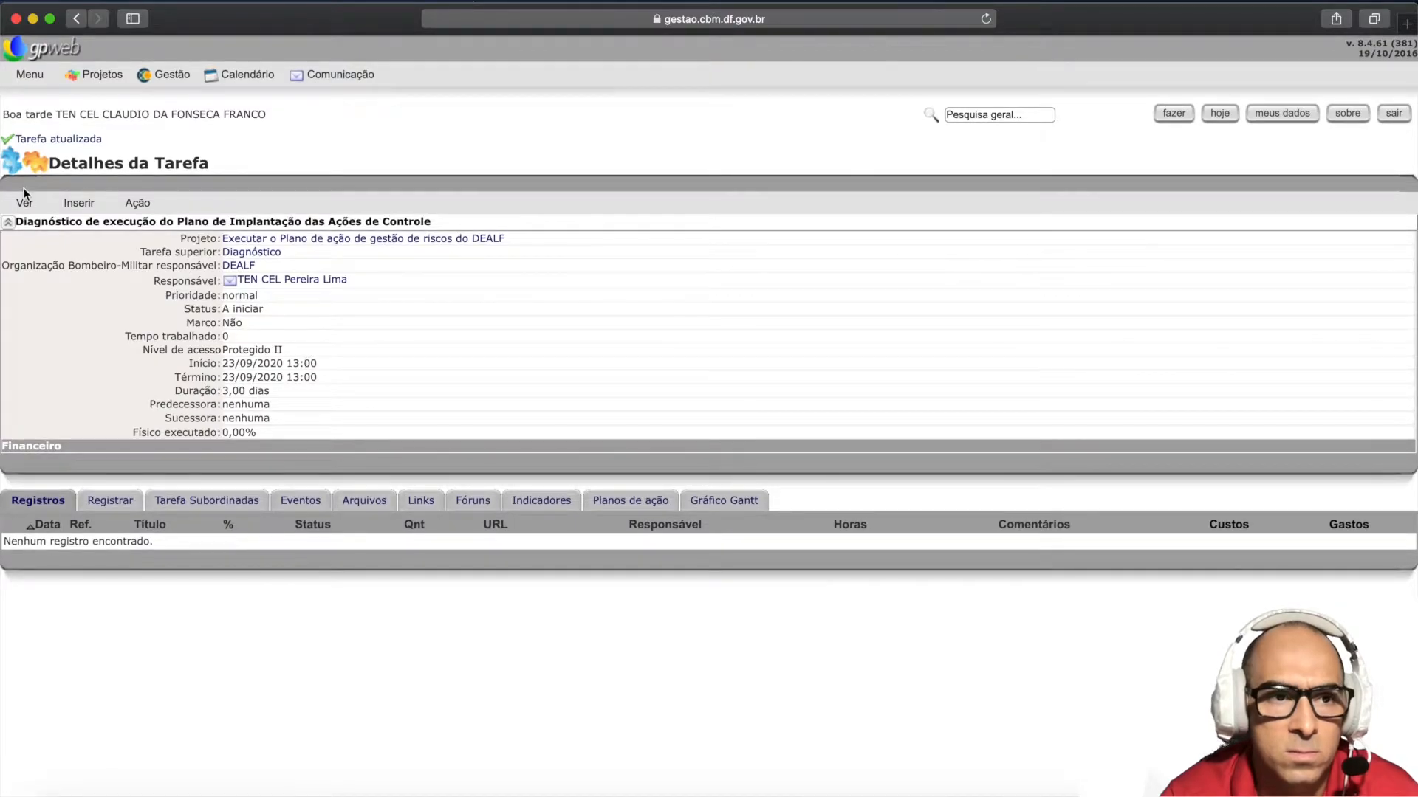
# - Return to the project's task list and open the DIMAT memorandum requesting completion of the execution report, under "Diagnóstico de execução"
pyautogui.click(26, 206)
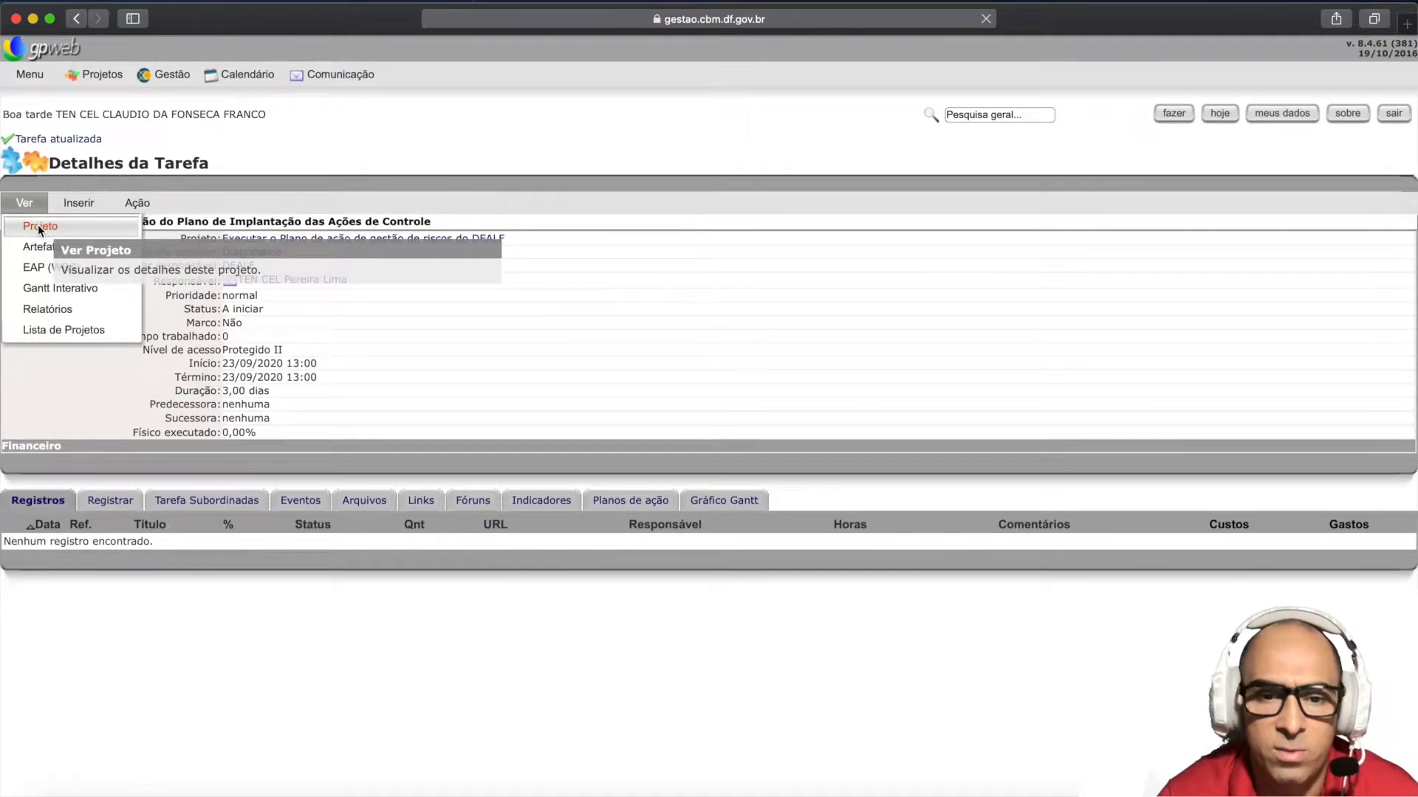
pyautogui.click(95, 246)
pyautogui.scroll(-15, 295, 429)
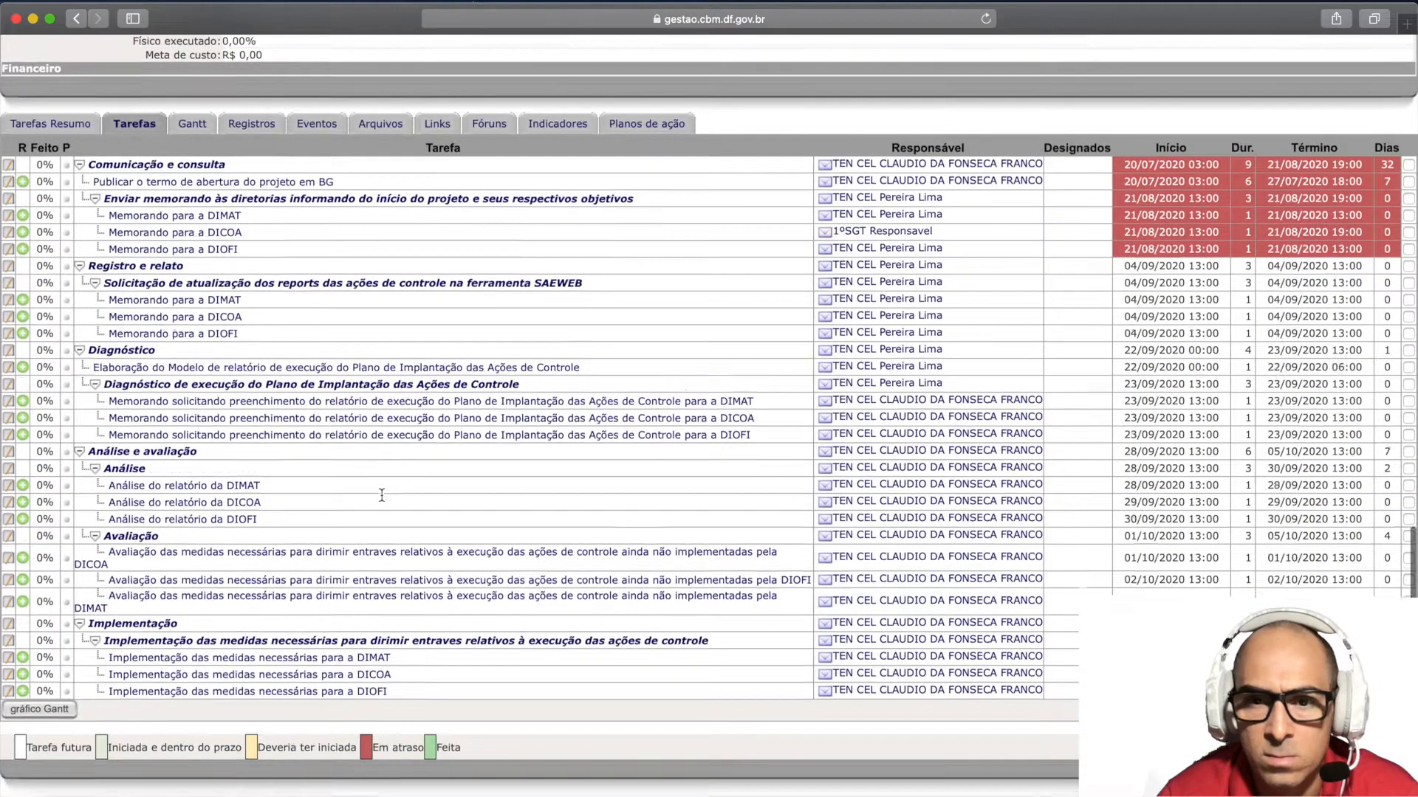
pyautogui.moveTo(283, 405)
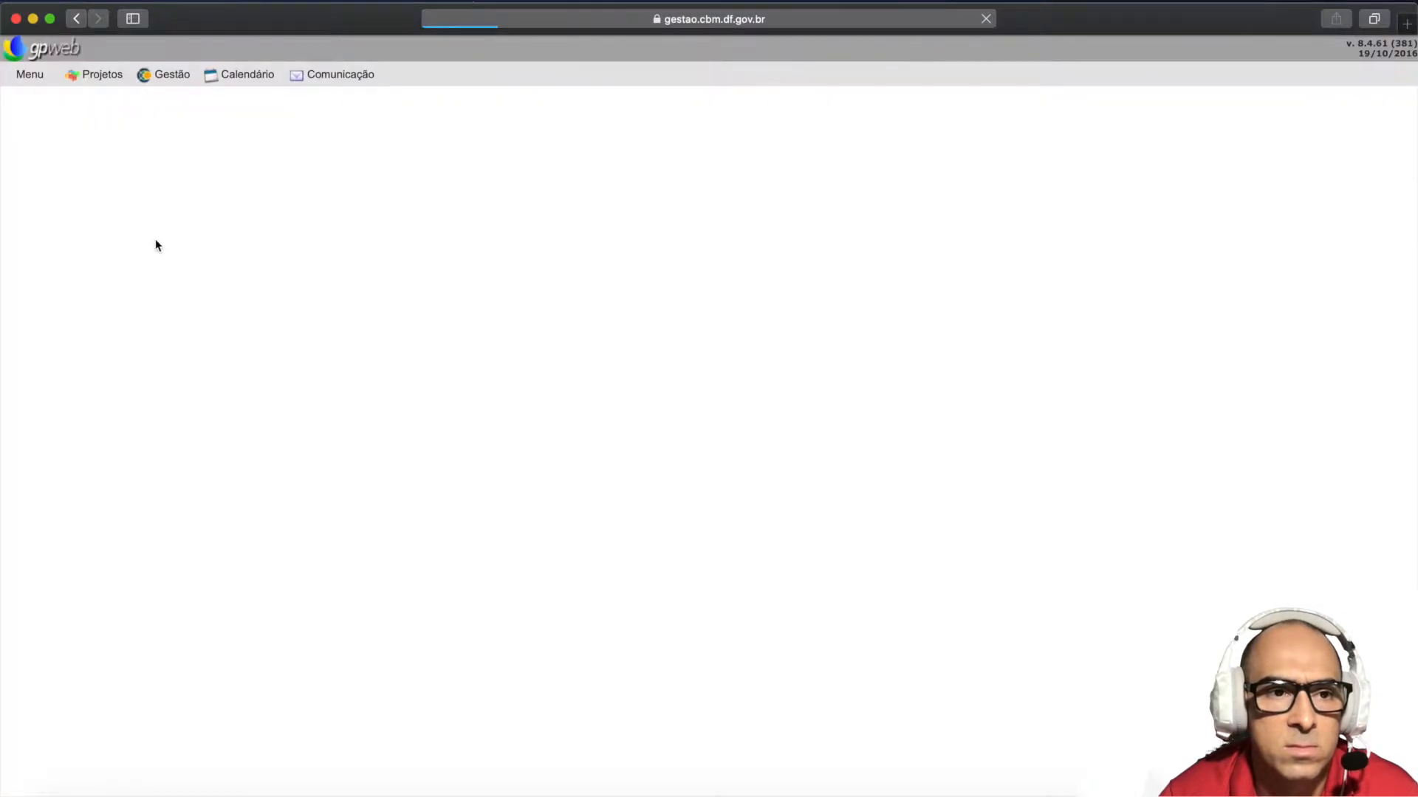
# - Edit the DIMAT memorandum task requesting the execution report, set the project's manager as Responsável, and save it
pyautogui.click(139, 190)
pyautogui.moveTo(145, 211)
pyautogui.click(177, 234)
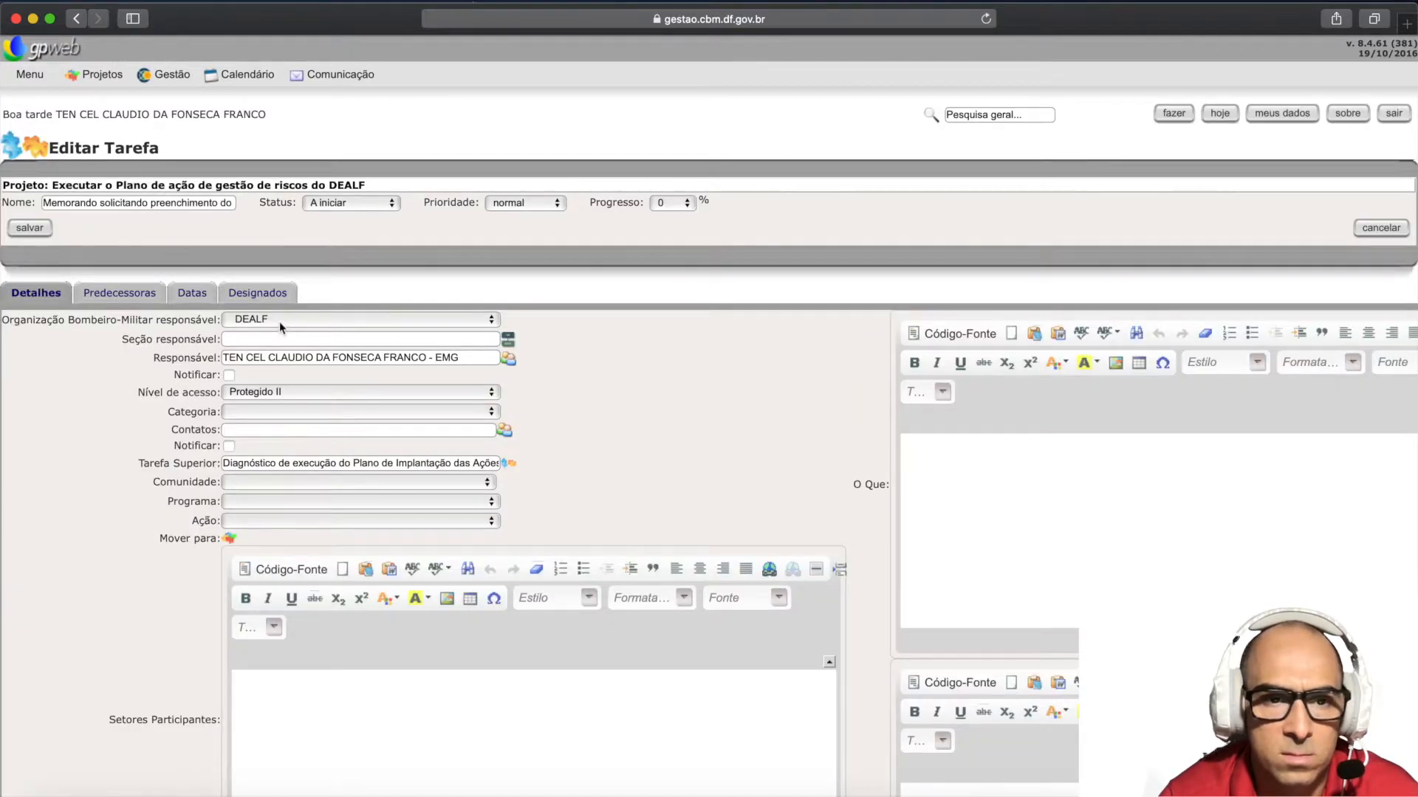
pyautogui.click(509, 360)
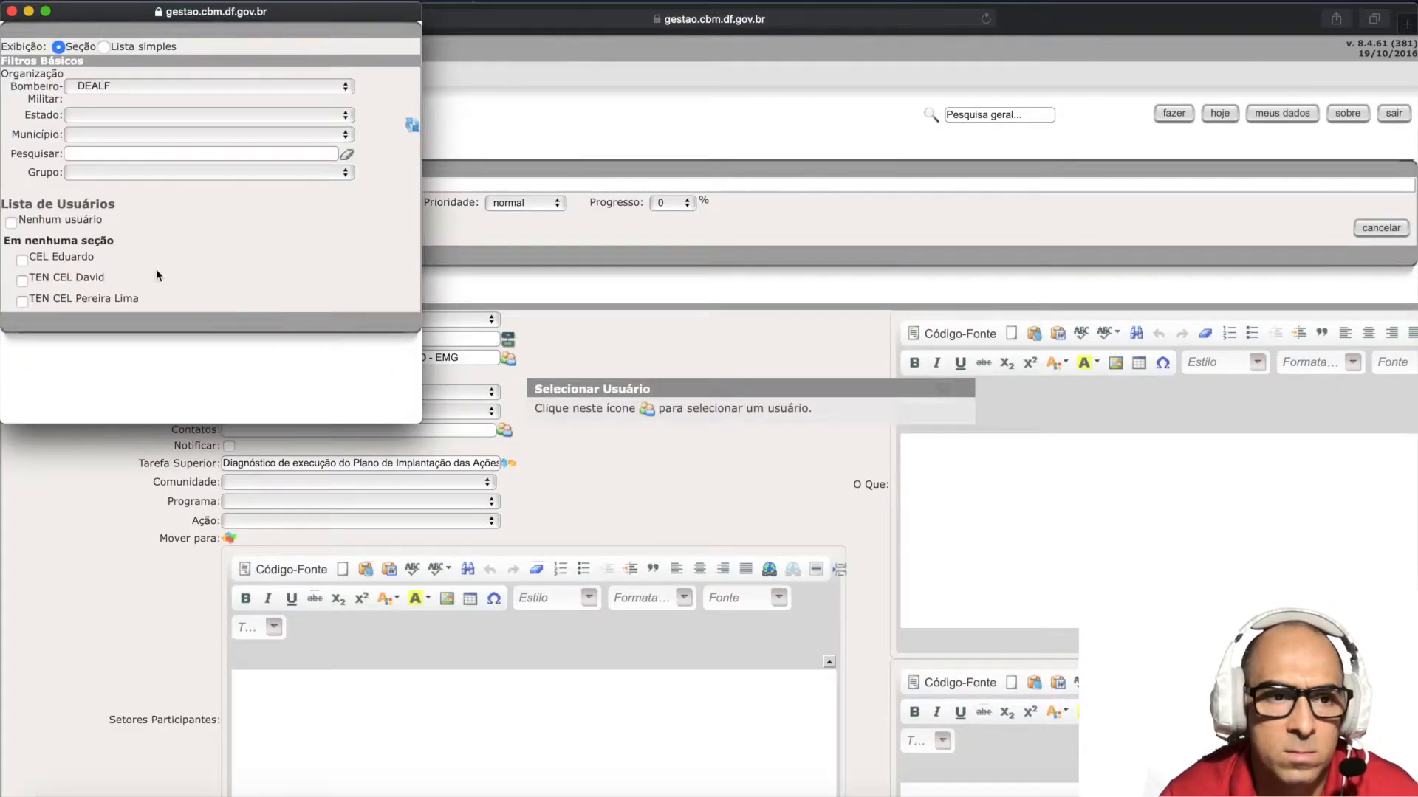
pyautogui.click(92, 299)
pyautogui.click(14, 232)
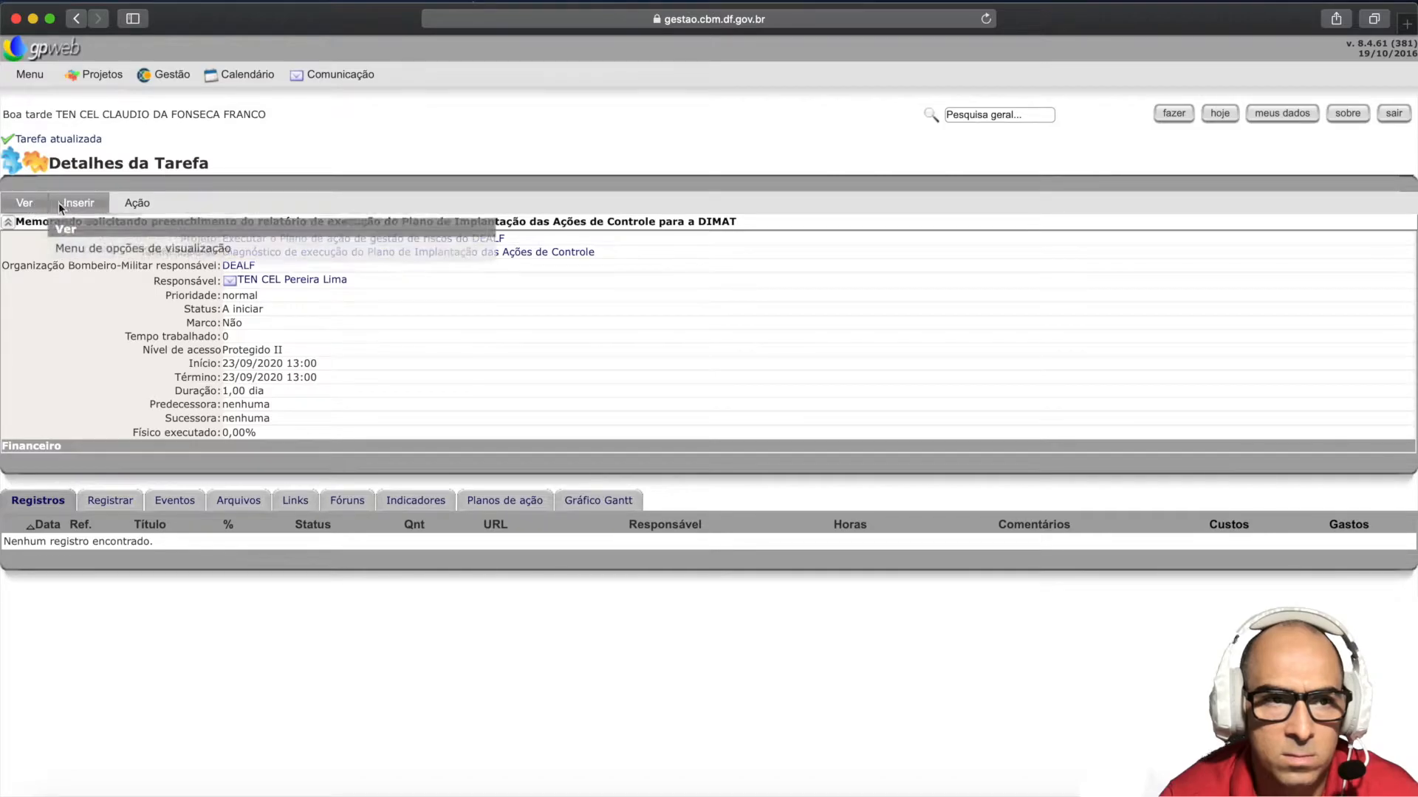
# - Return to the project's task list and open the DICOA memorandum requesting completion of the execution report, under "Diagnóstico de execução"
pyautogui.moveTo(25, 207)
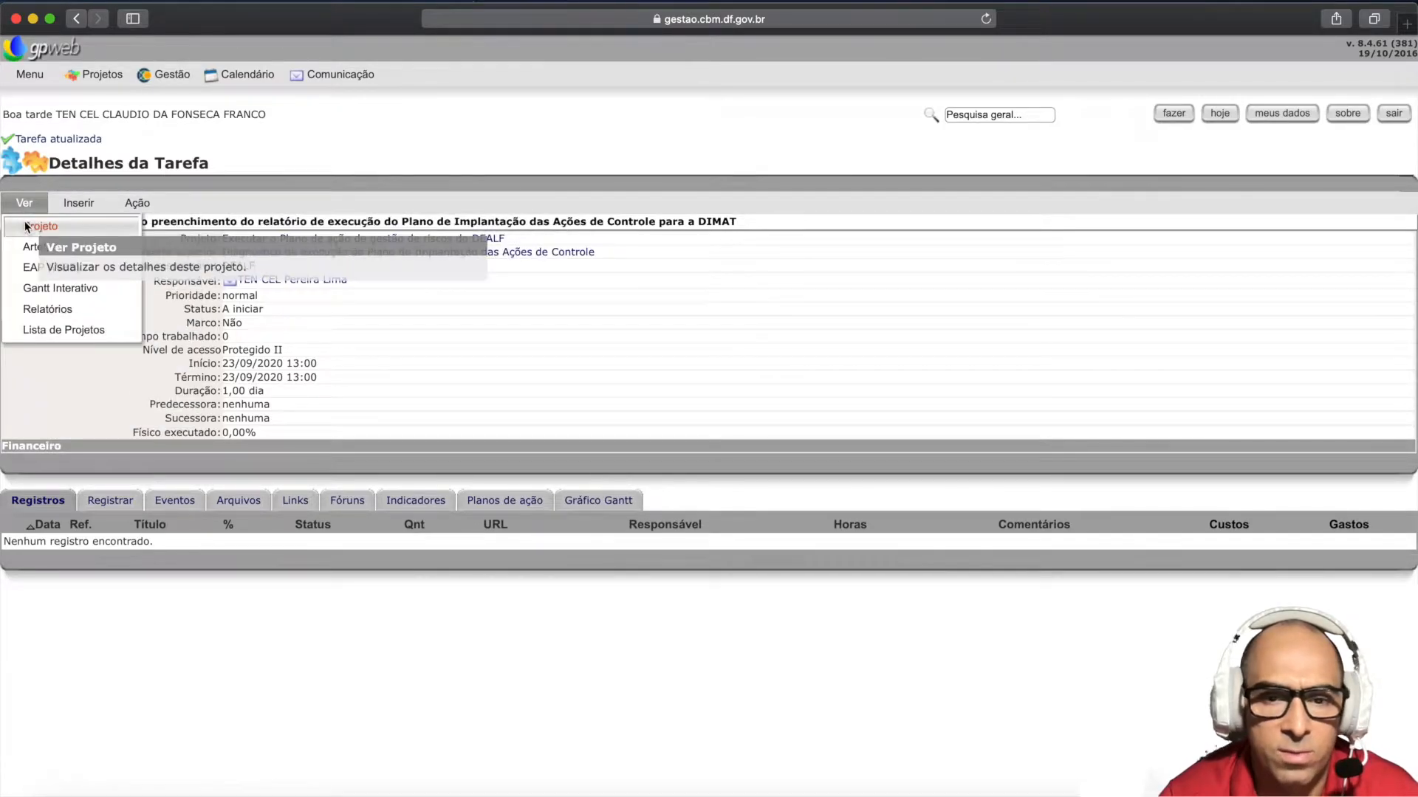
pyautogui.scroll(-15, 400, 552)
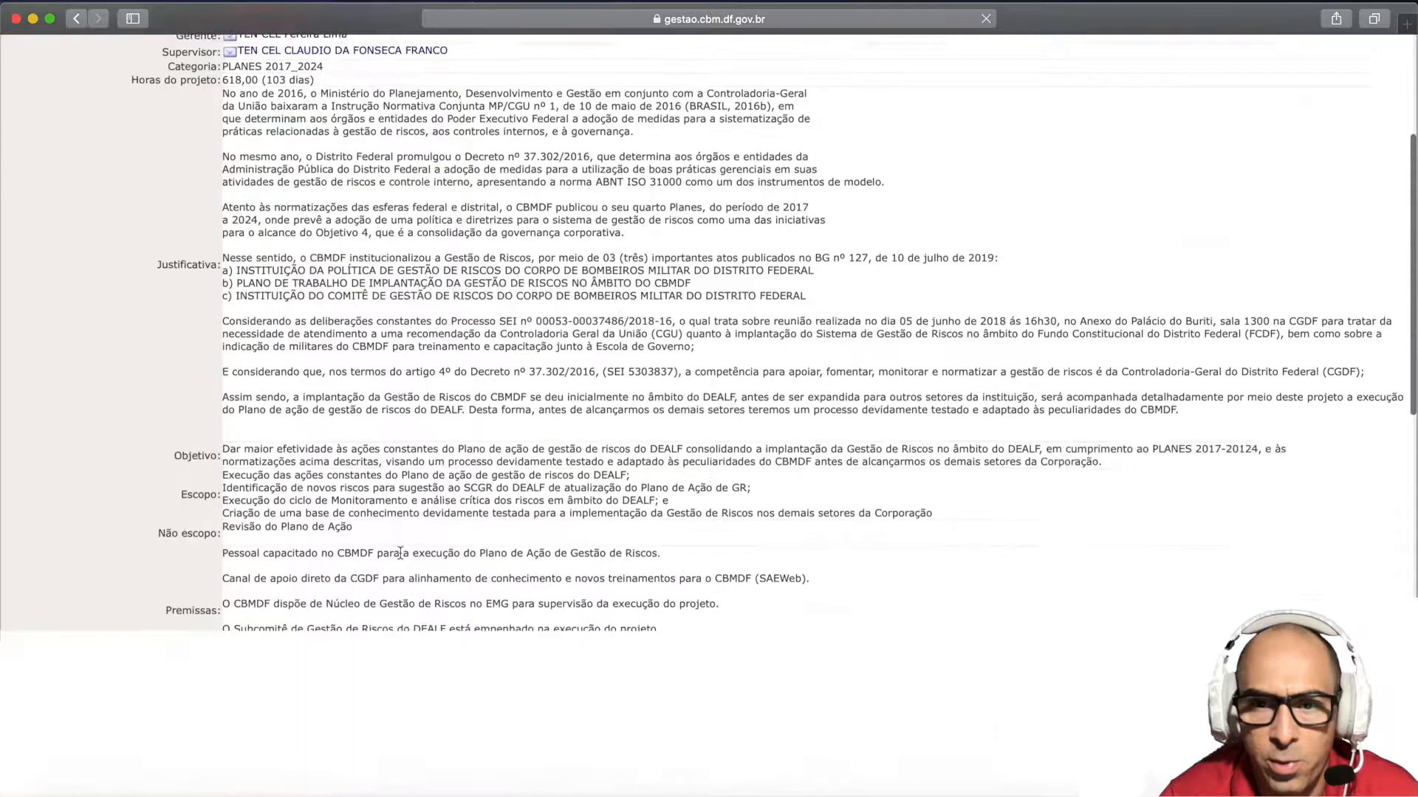
pyautogui.moveTo(495, 429)
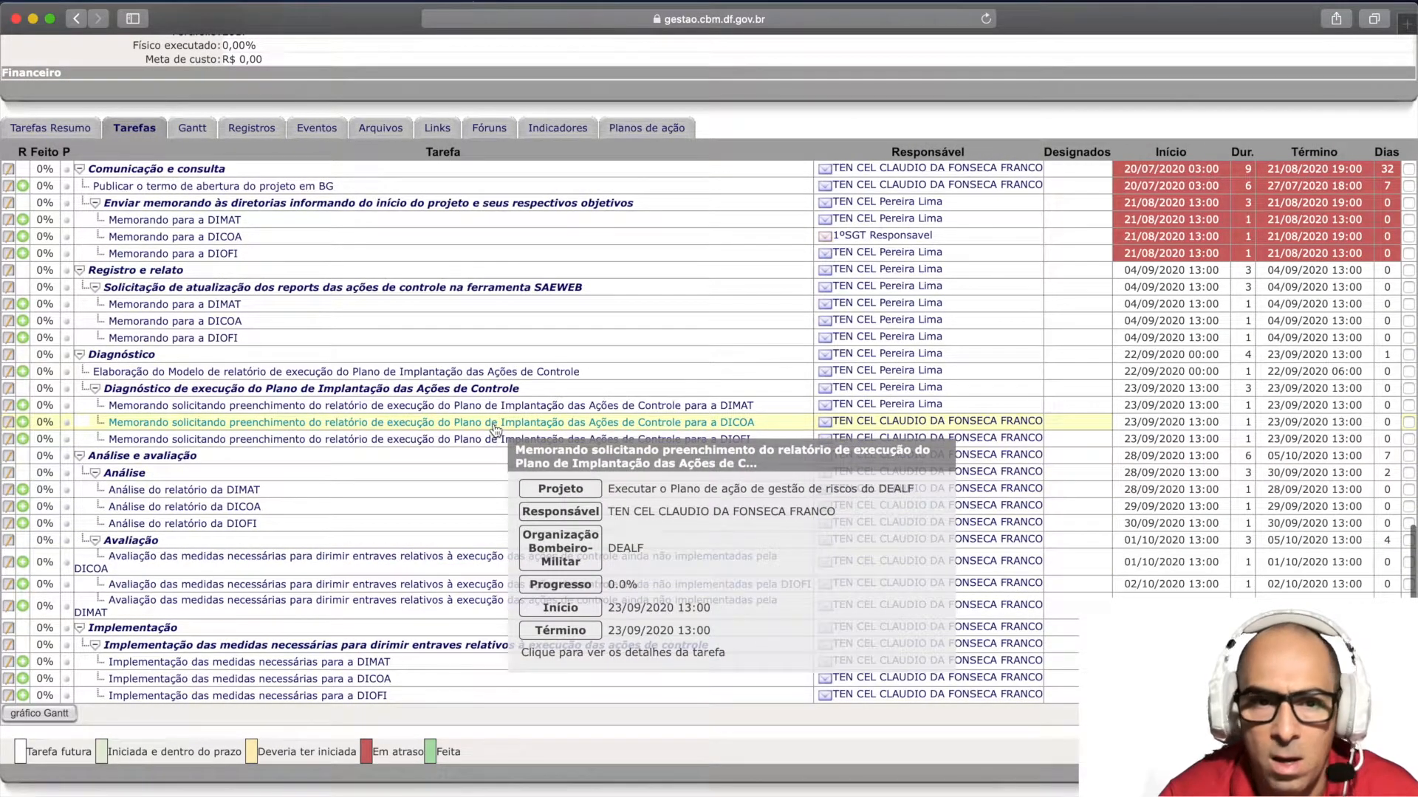
pyautogui.click(495, 428)
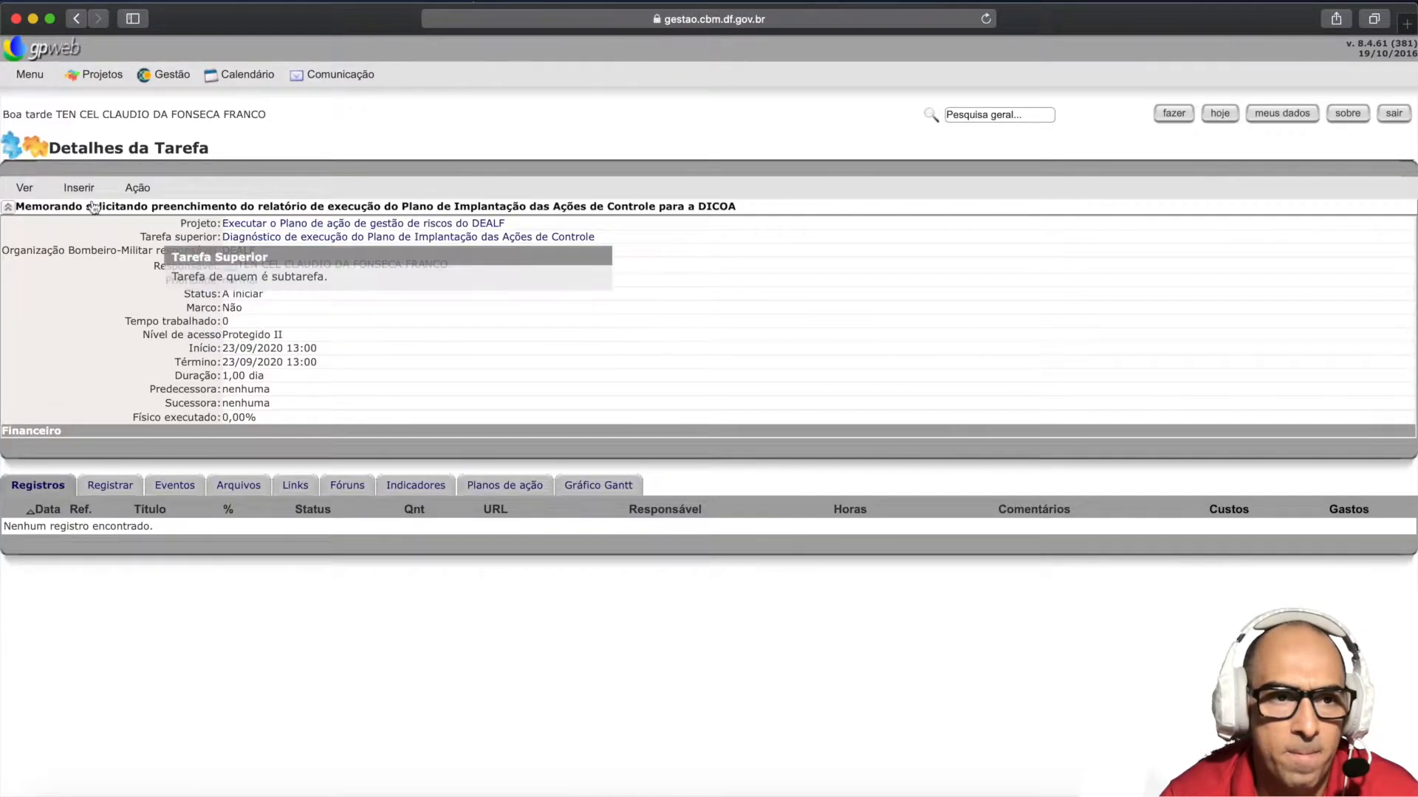
# - Edit the DICOA memorandum task requesting the execution report, set the project's manager as Responsável, and save it
pyautogui.moveTo(127, 192)
pyautogui.click(139, 218)
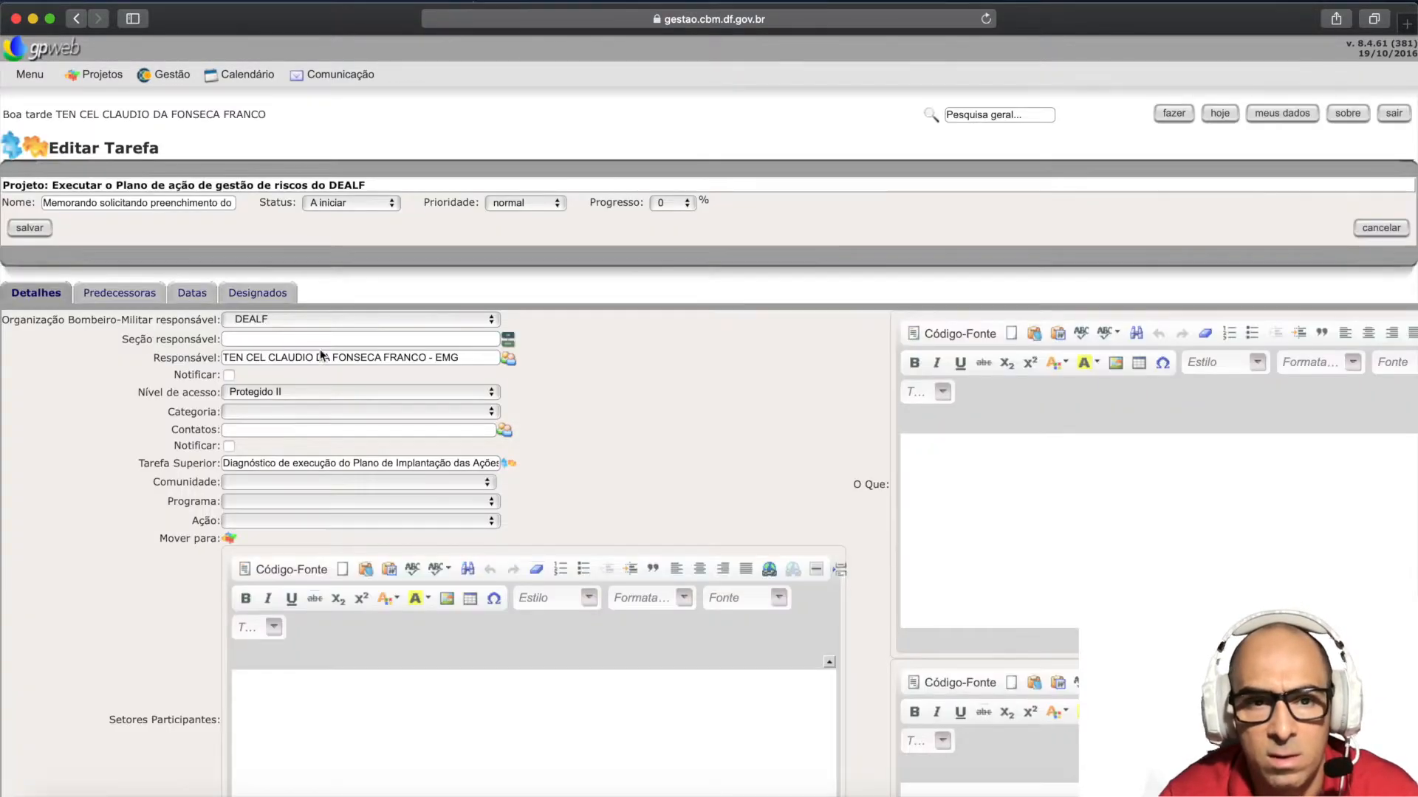
pyautogui.click(507, 359)
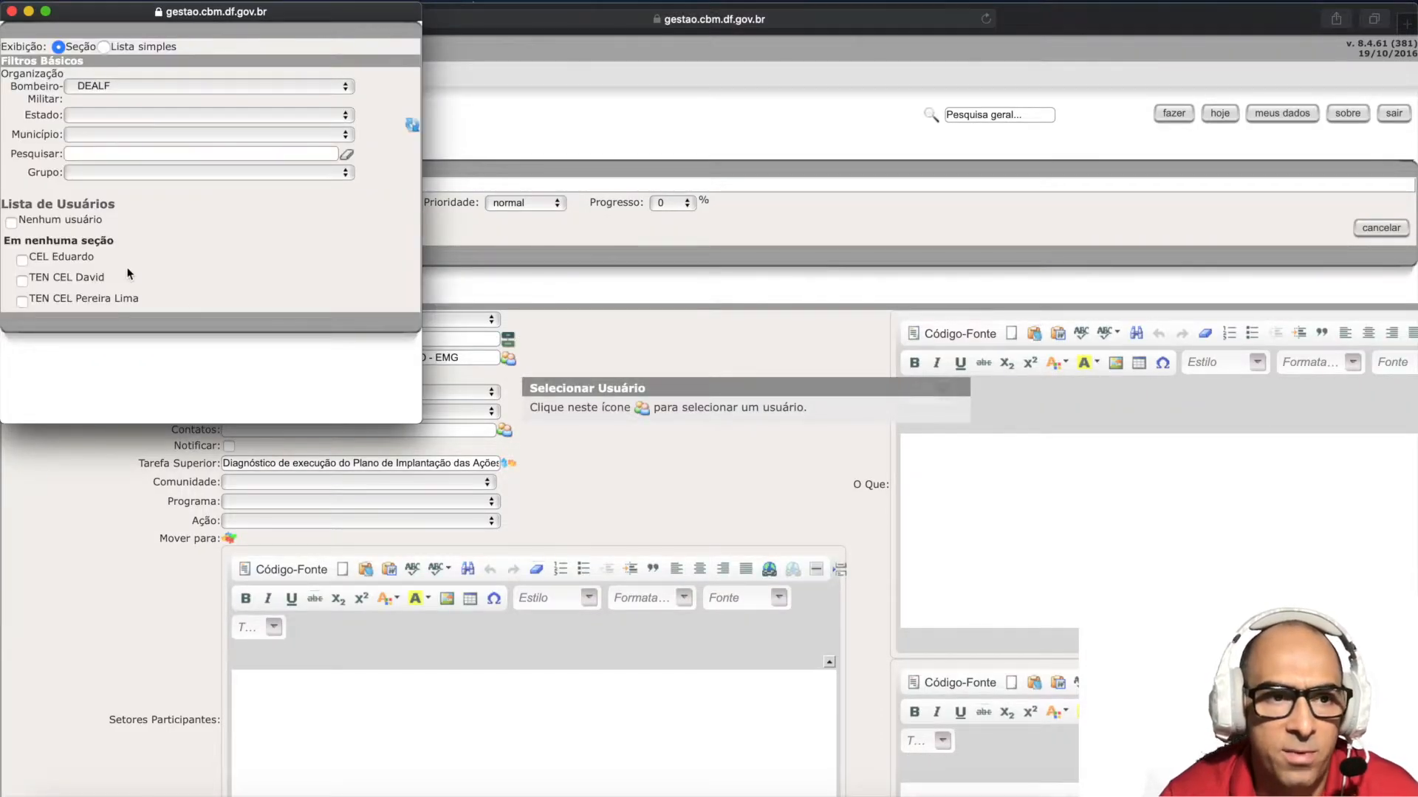
pyautogui.click(44, 301)
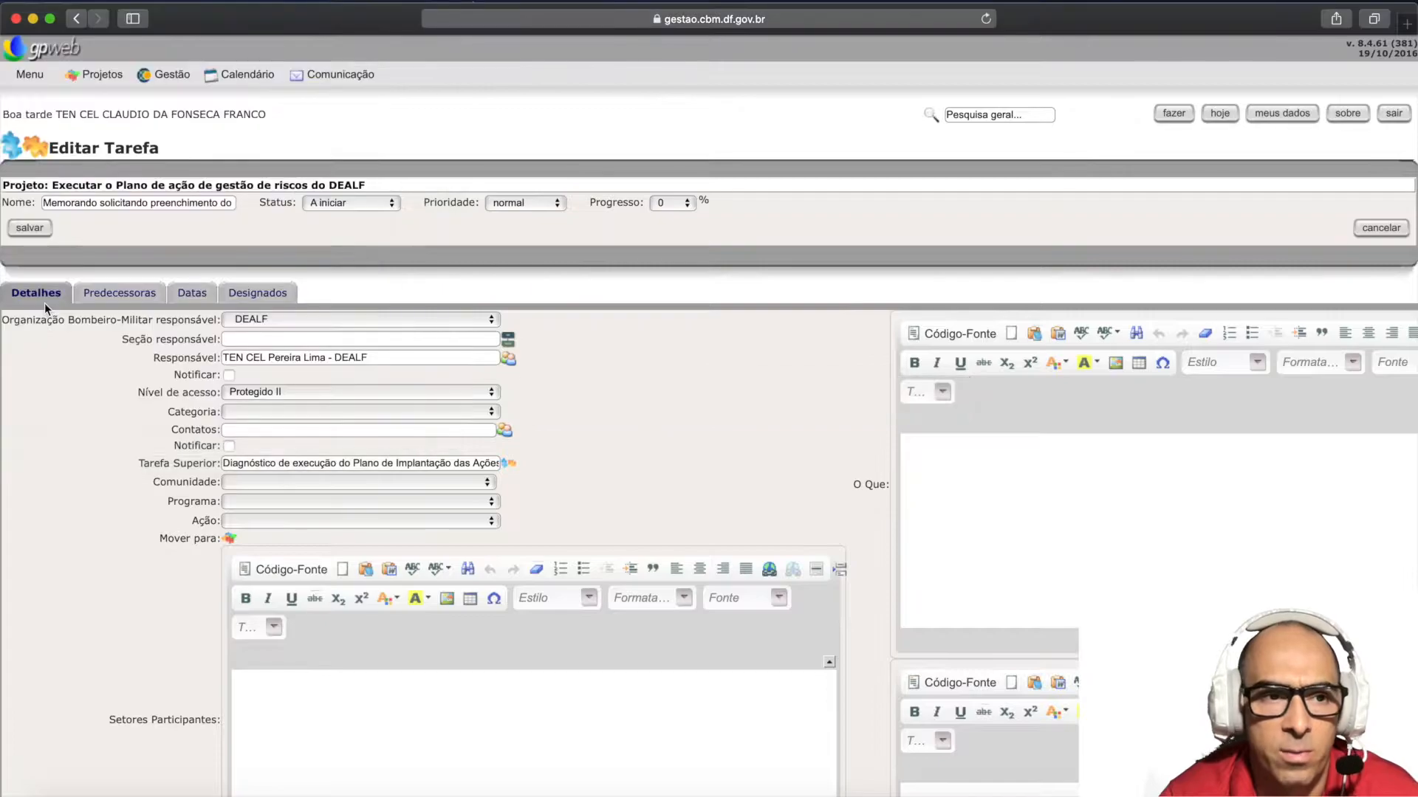
pyautogui.click(29, 229)
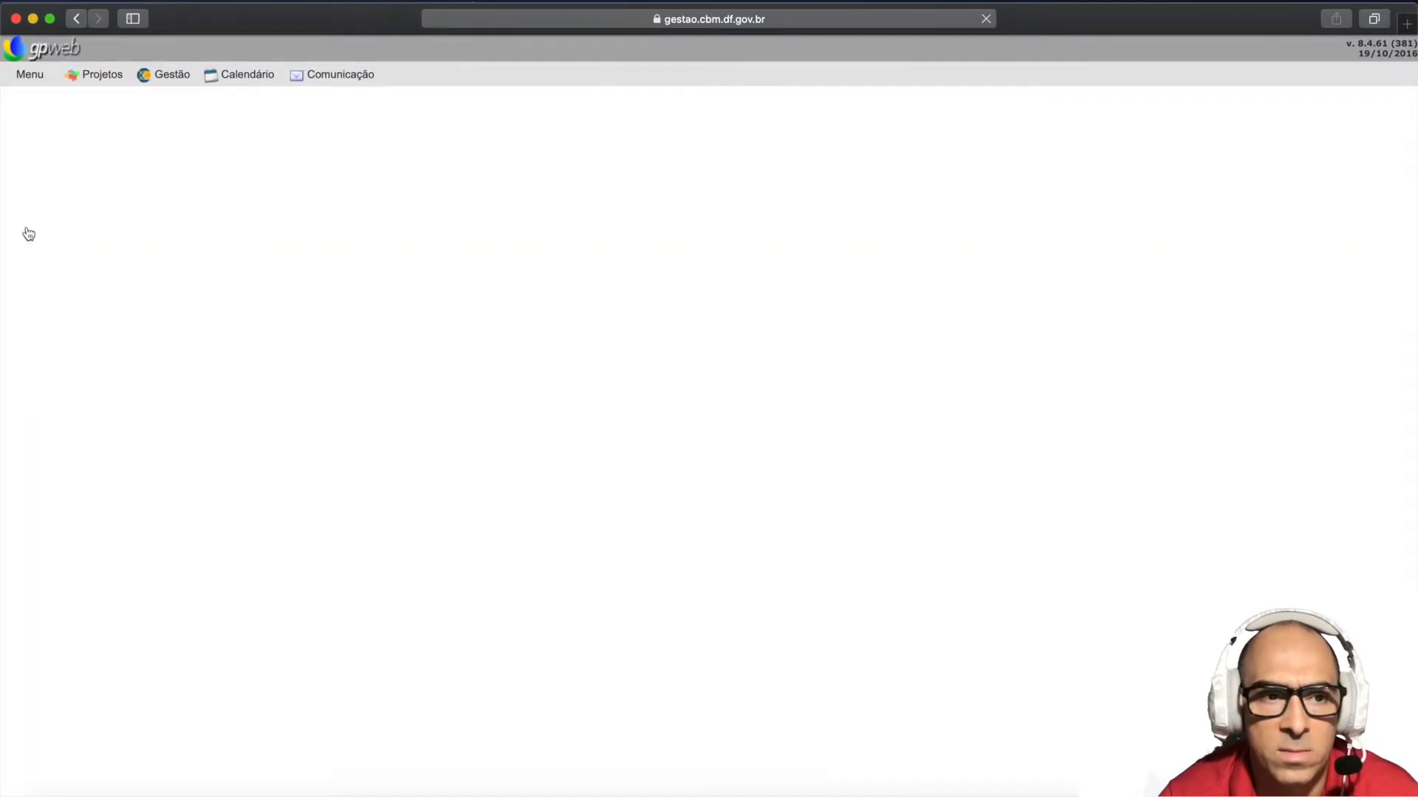
# - Return to the project's task list and open the DIOFI memorandum requesting completion of the execution report
pyautogui.click(24, 203)
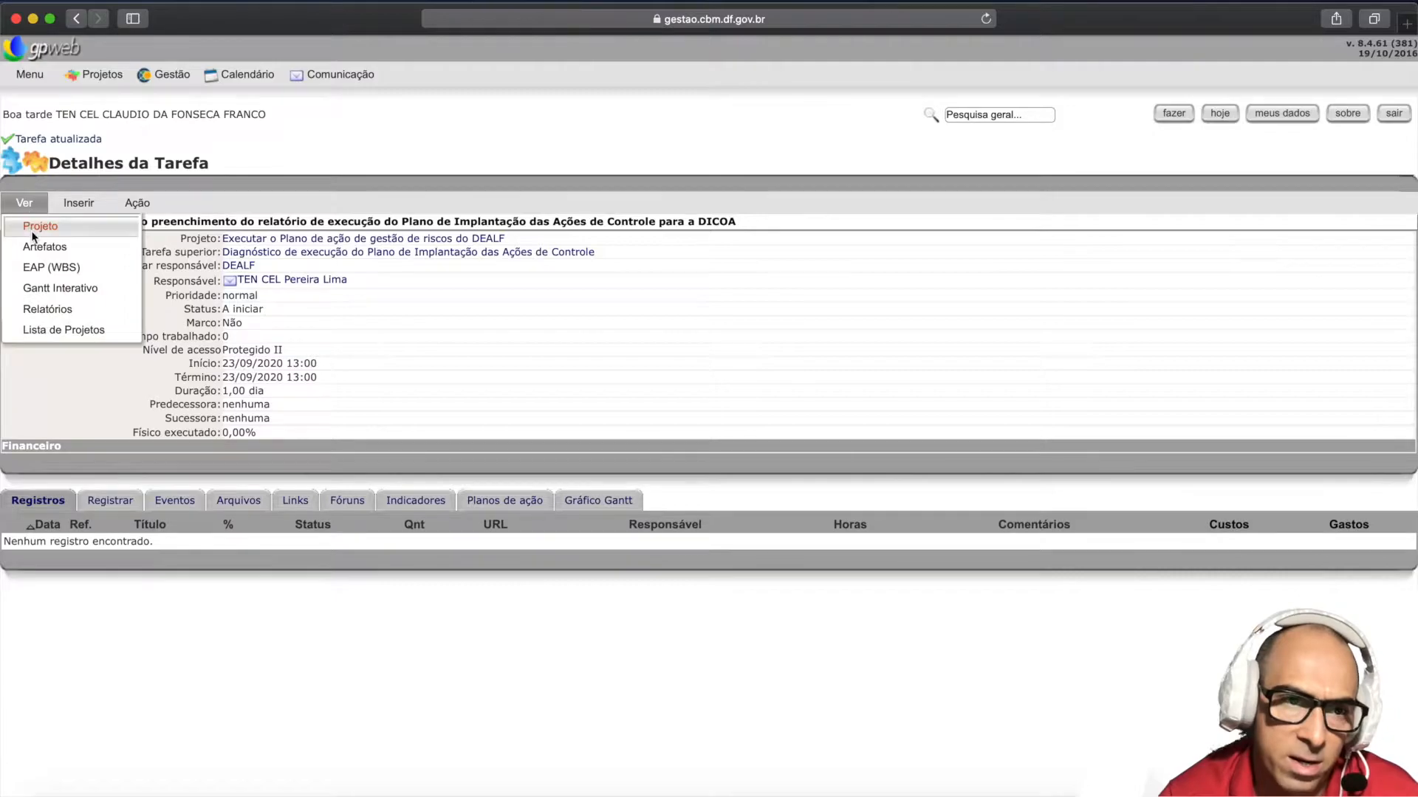
pyautogui.click(33, 229)
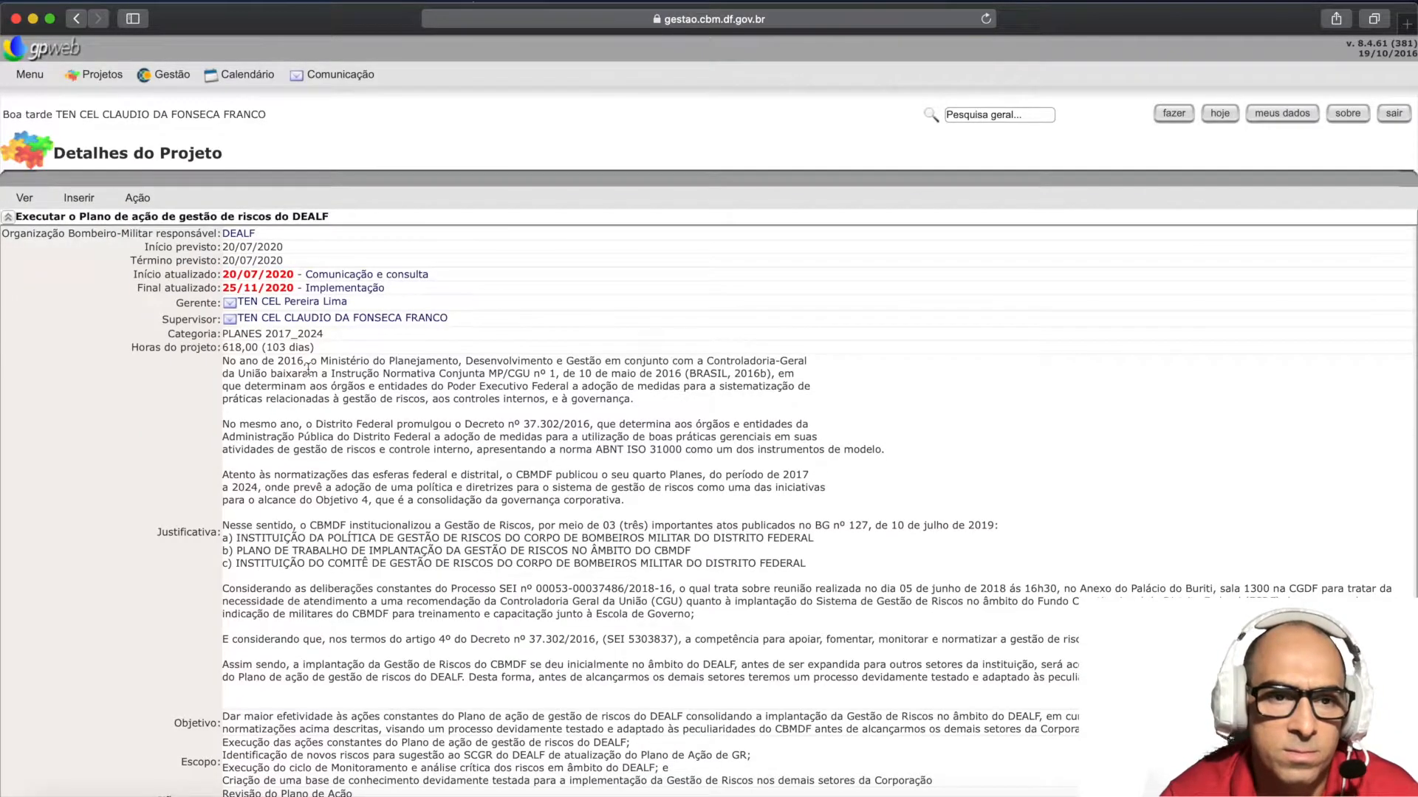
pyautogui.scroll(-15, 310, 406)
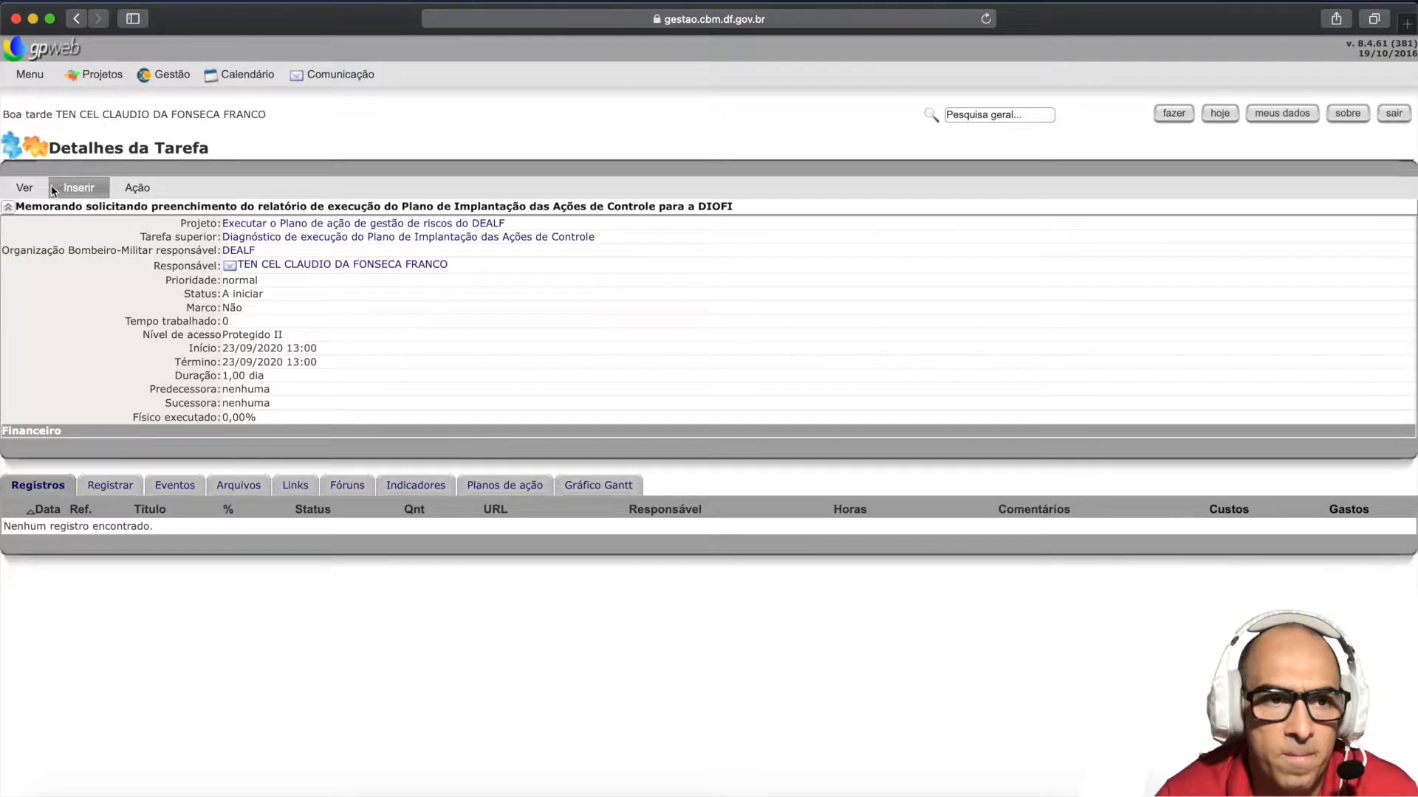
# - Edit the DIOFI memorandum task requesting the execution report, set the project's manager as Responsável, and save it
pyautogui.click(145, 212)
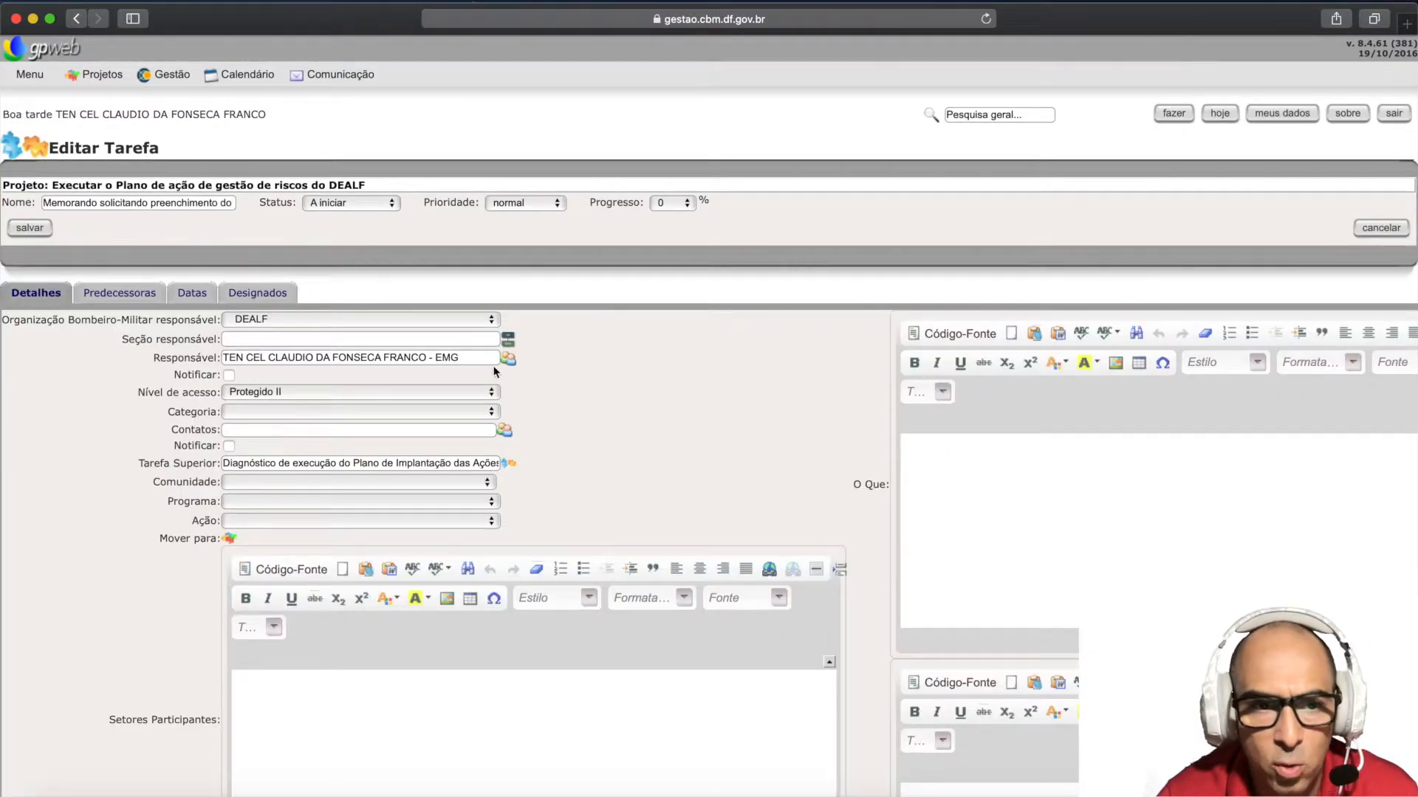
pyautogui.click(509, 357)
pyautogui.click(43, 300)
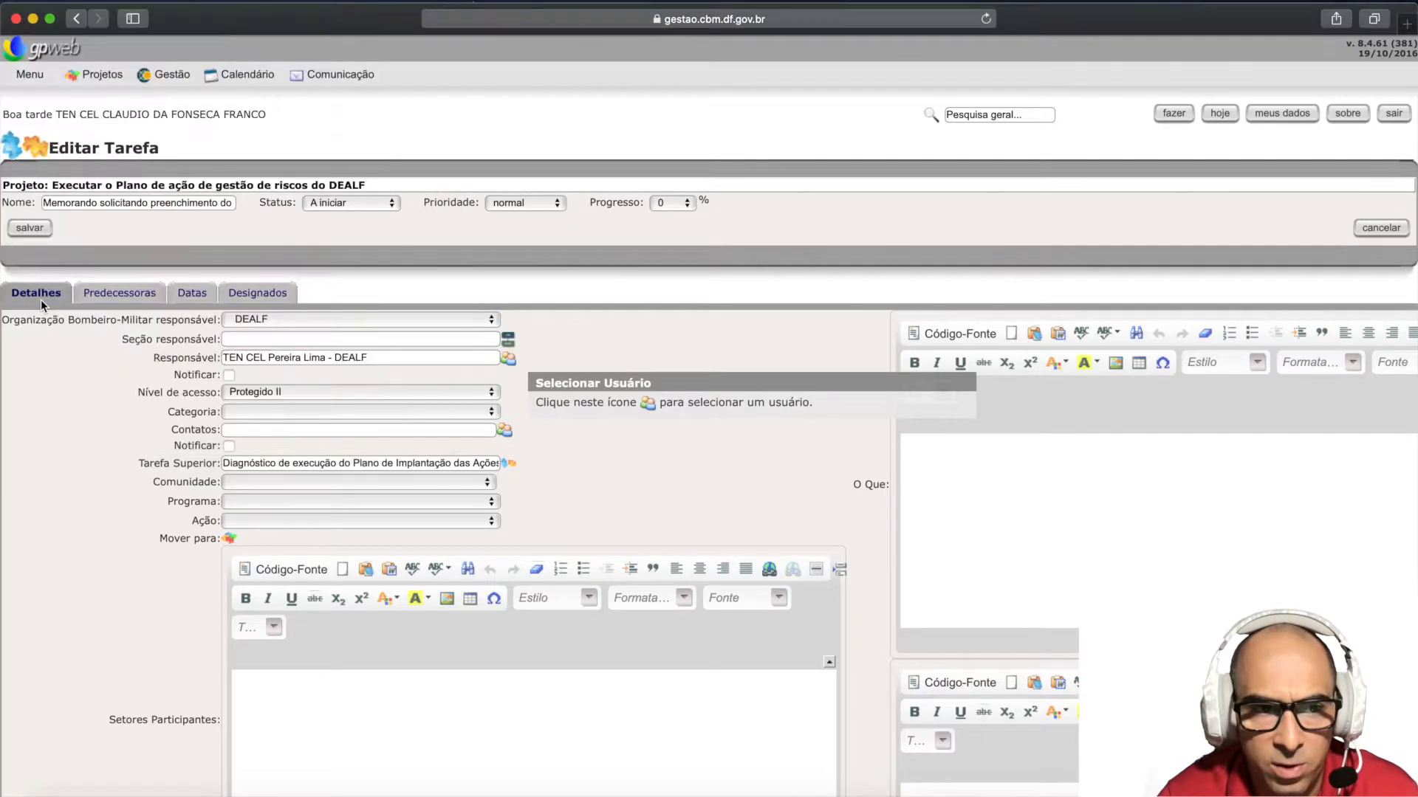
pyautogui.click(35, 230)
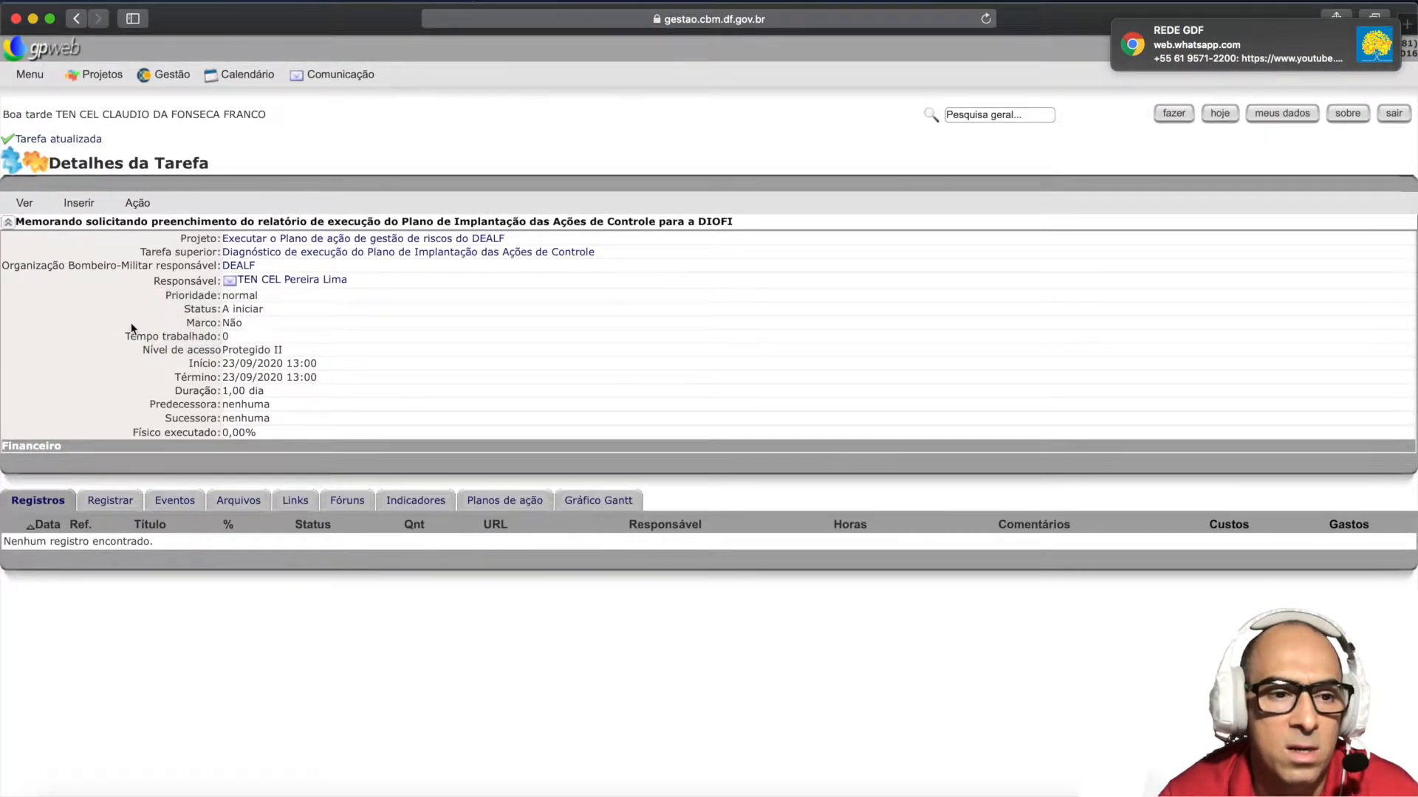
# - Return to the project's task list and open the "Análise e avaliação" task for editing
pyautogui.moveTo(37, 199)
pyautogui.click(45, 229)
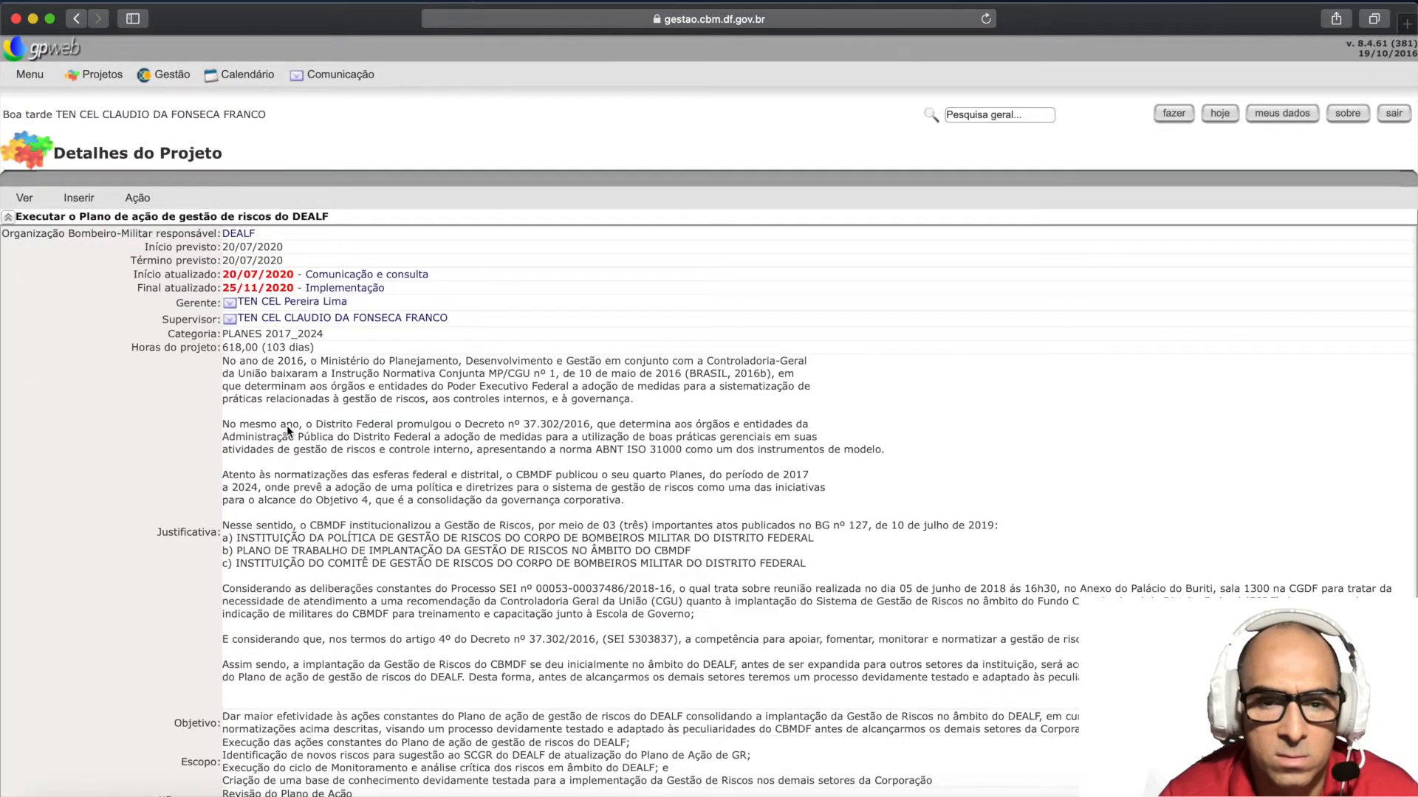
pyautogui.scroll(-15, 288, 428)
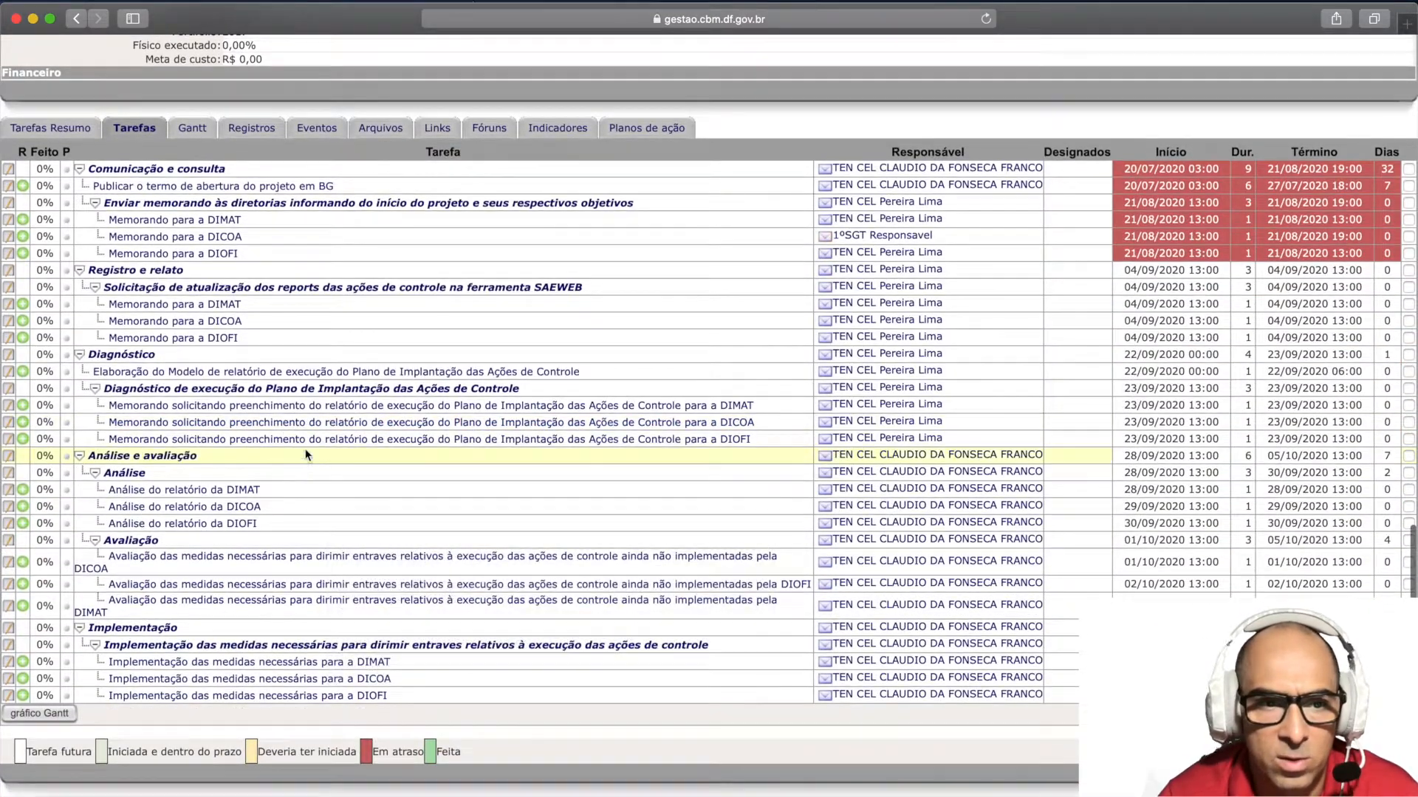
pyautogui.moveTo(166, 459)
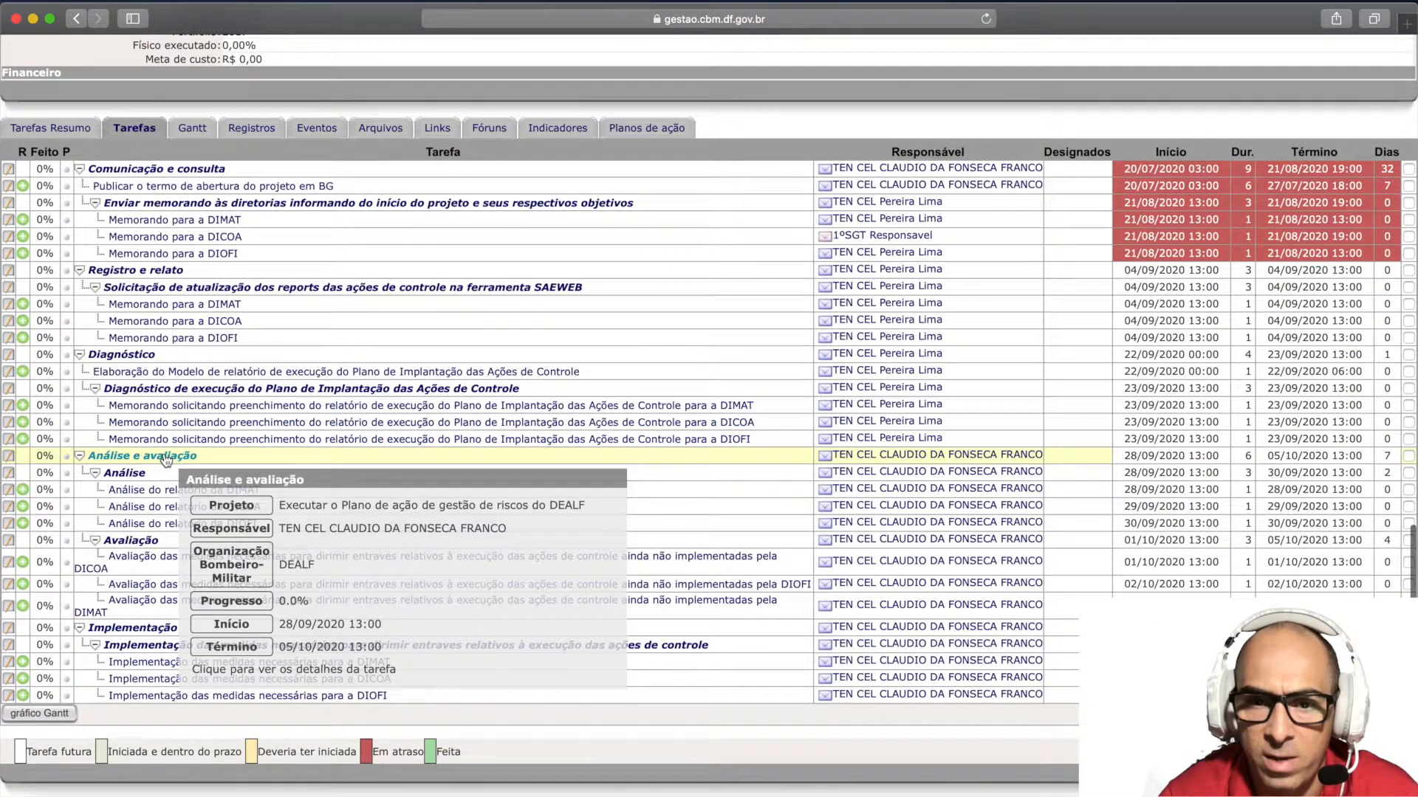
pyautogui.click(166, 458)
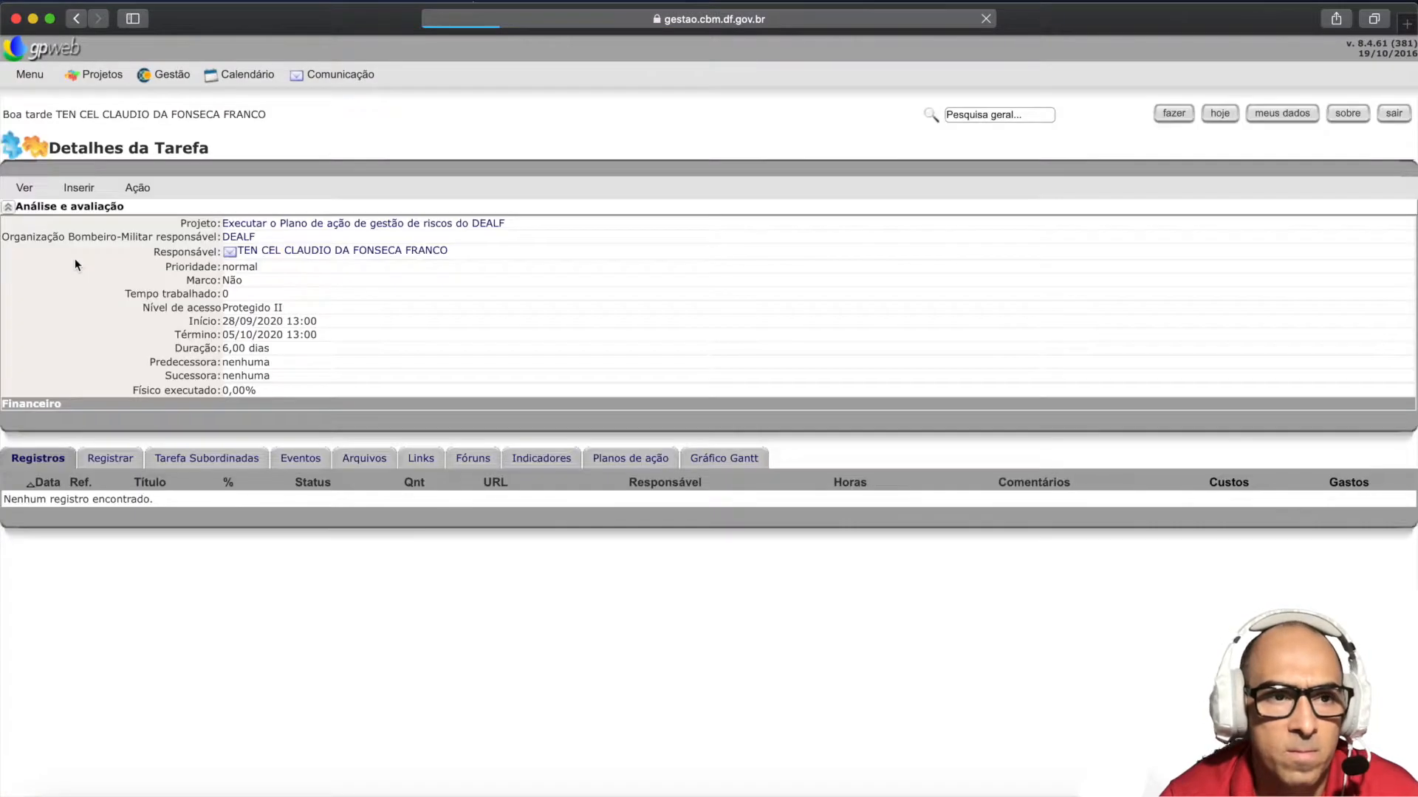
pyautogui.click(130, 187)
pyautogui.click(142, 215)
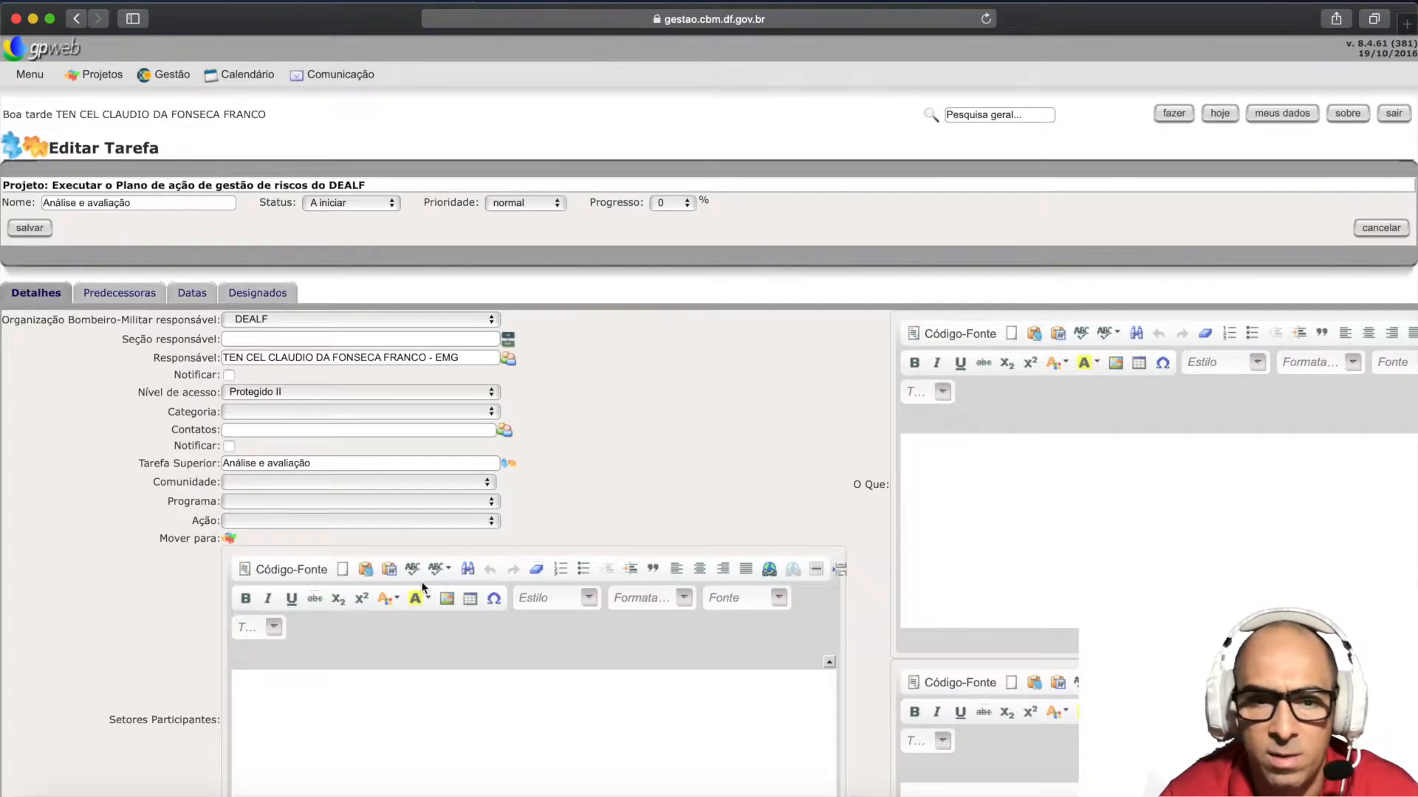
# - Switch to the Cronograma DEALF document in Word and check who is responsible for the "Análise e avaliação" and "Implementação" tasks
pyautogui.hotkey('ctrl', 'Right')
pyautogui.scroll(-5, 490, 629)
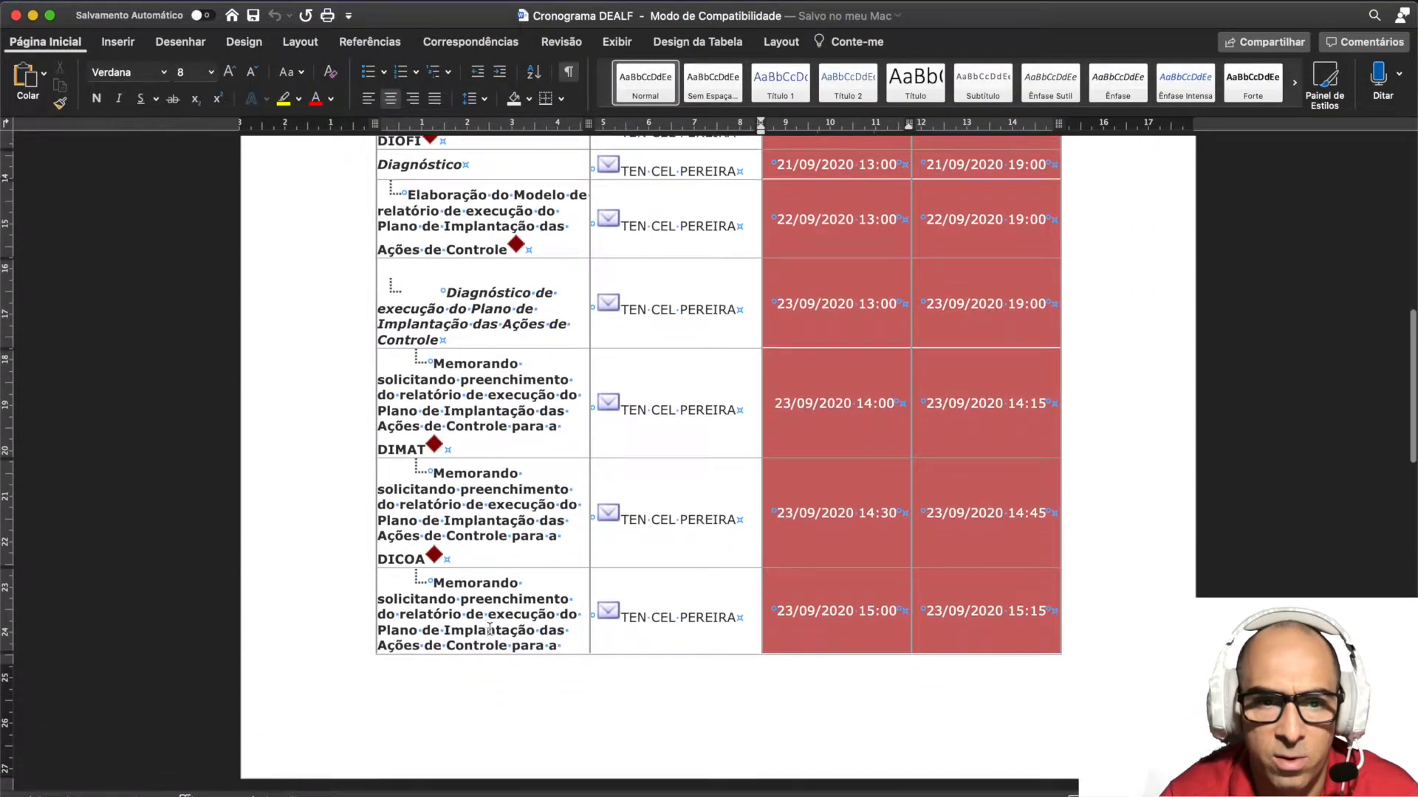
pyautogui.scroll(1, 490, 629)
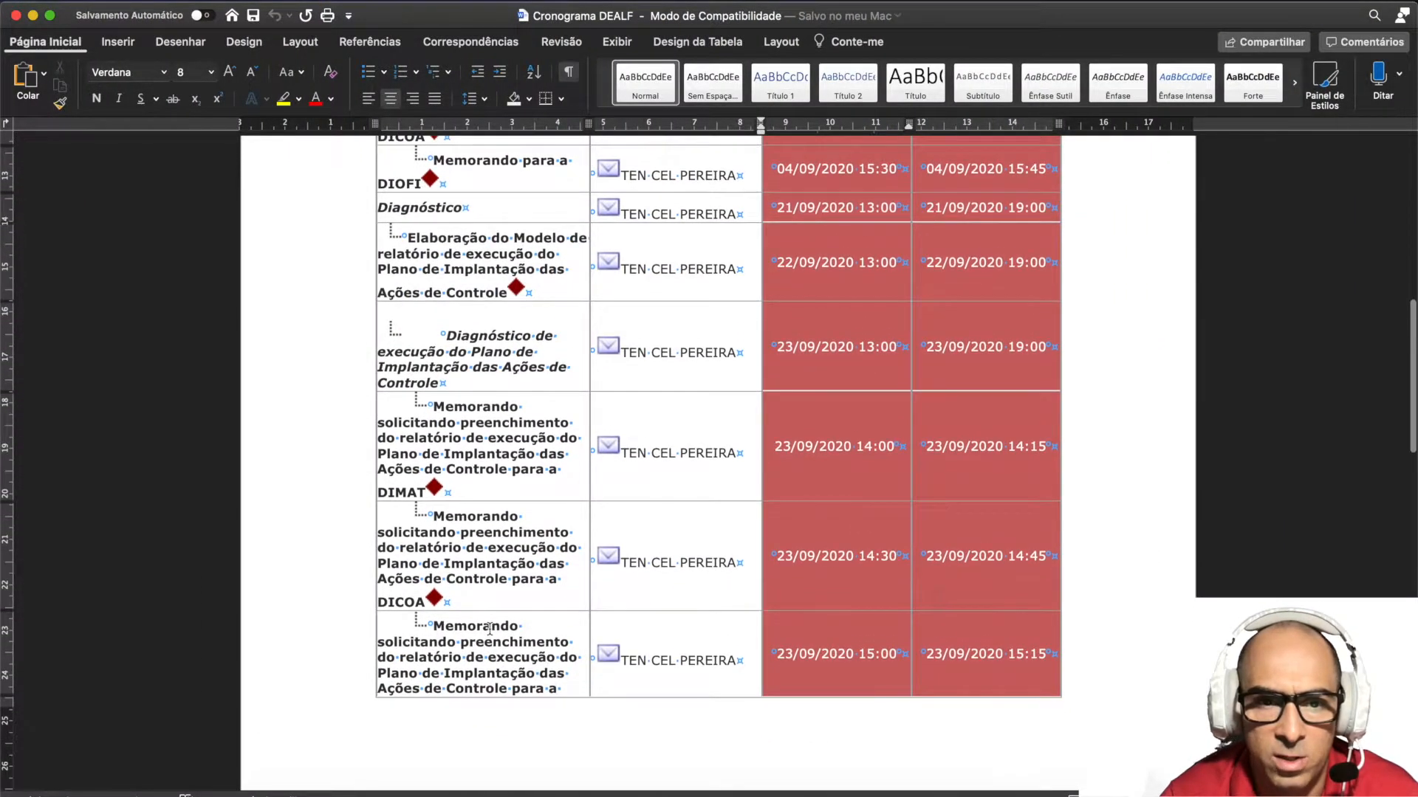
pyautogui.scroll(-10, 489, 629)
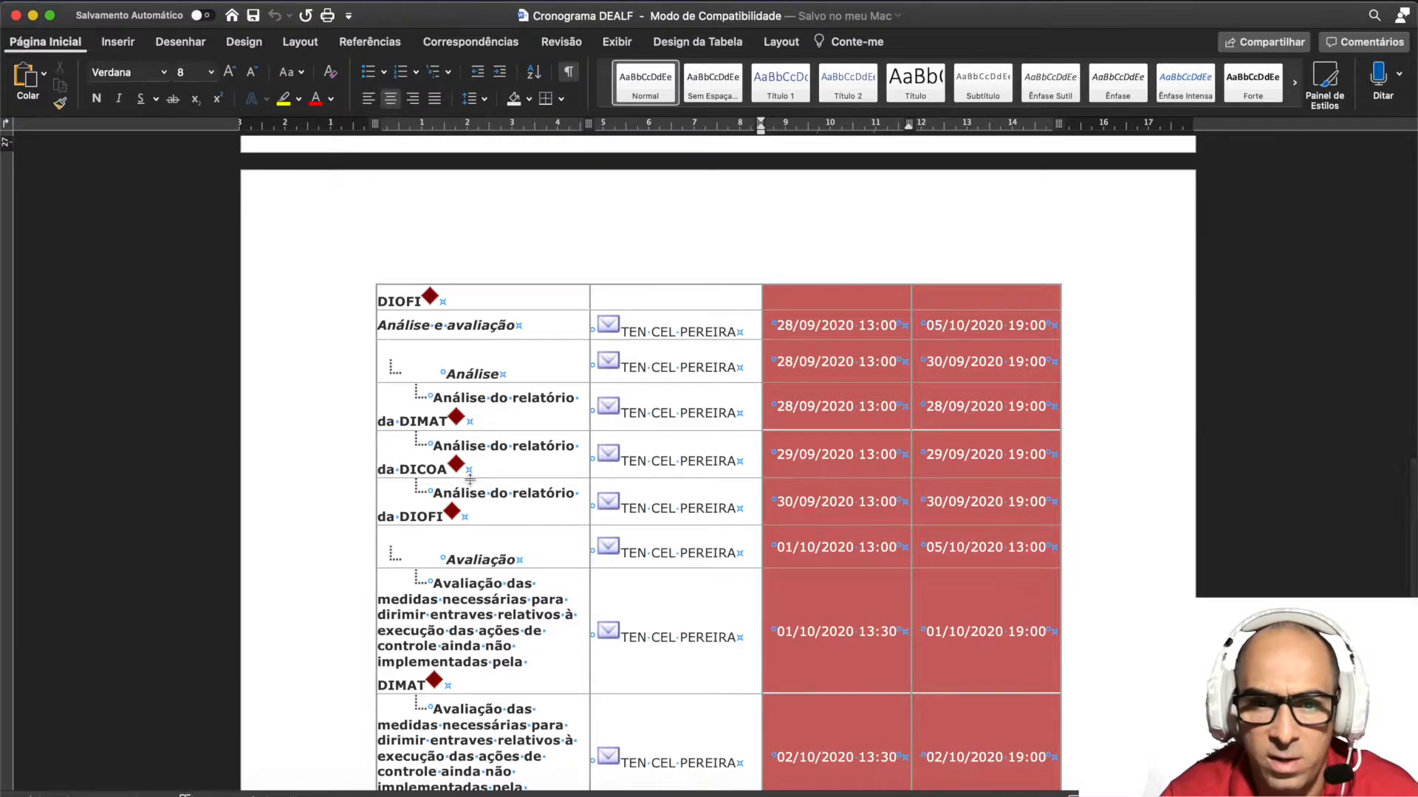
pyautogui.scroll(-6, 672, 511)
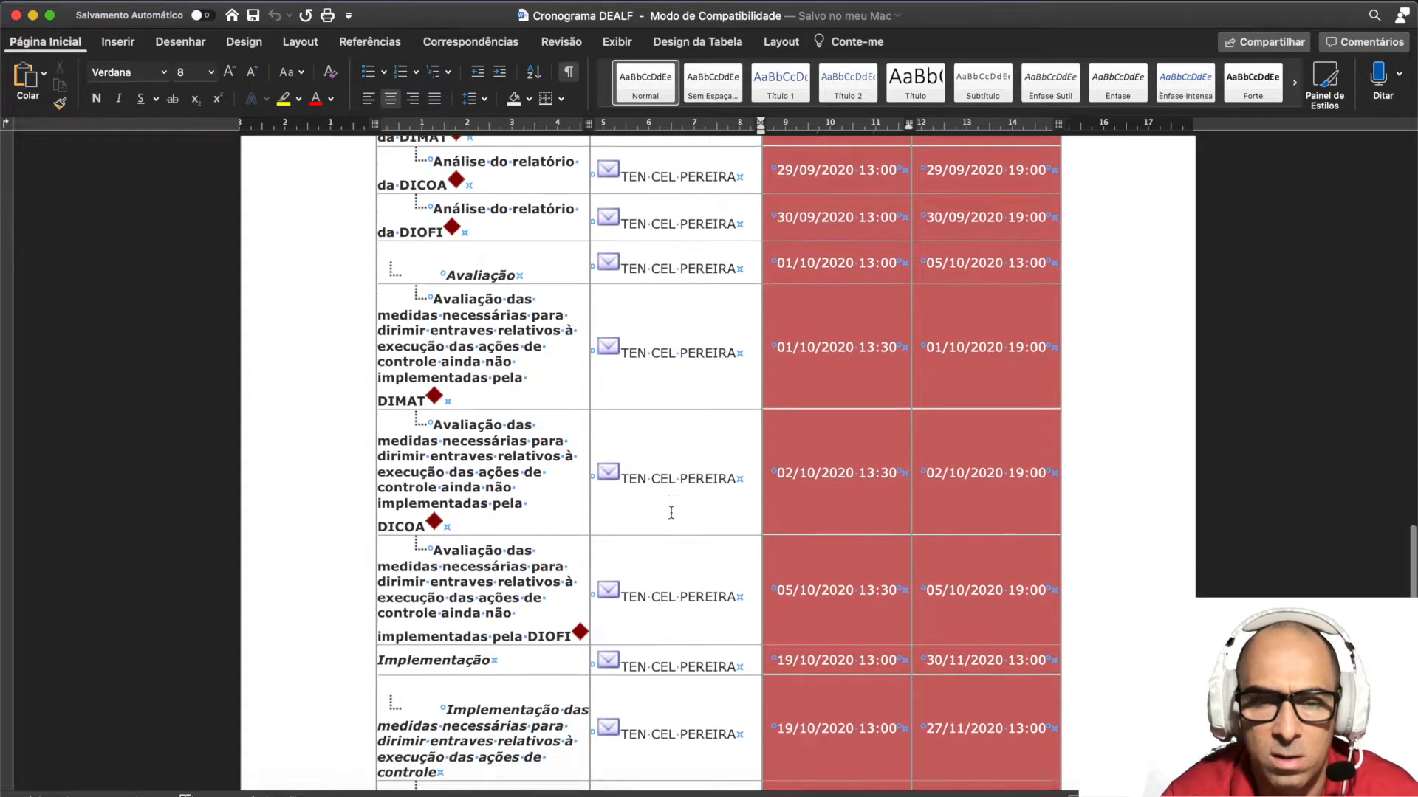
pyautogui.scroll(3, 672, 512)
pyautogui.scroll(3, 671, 512)
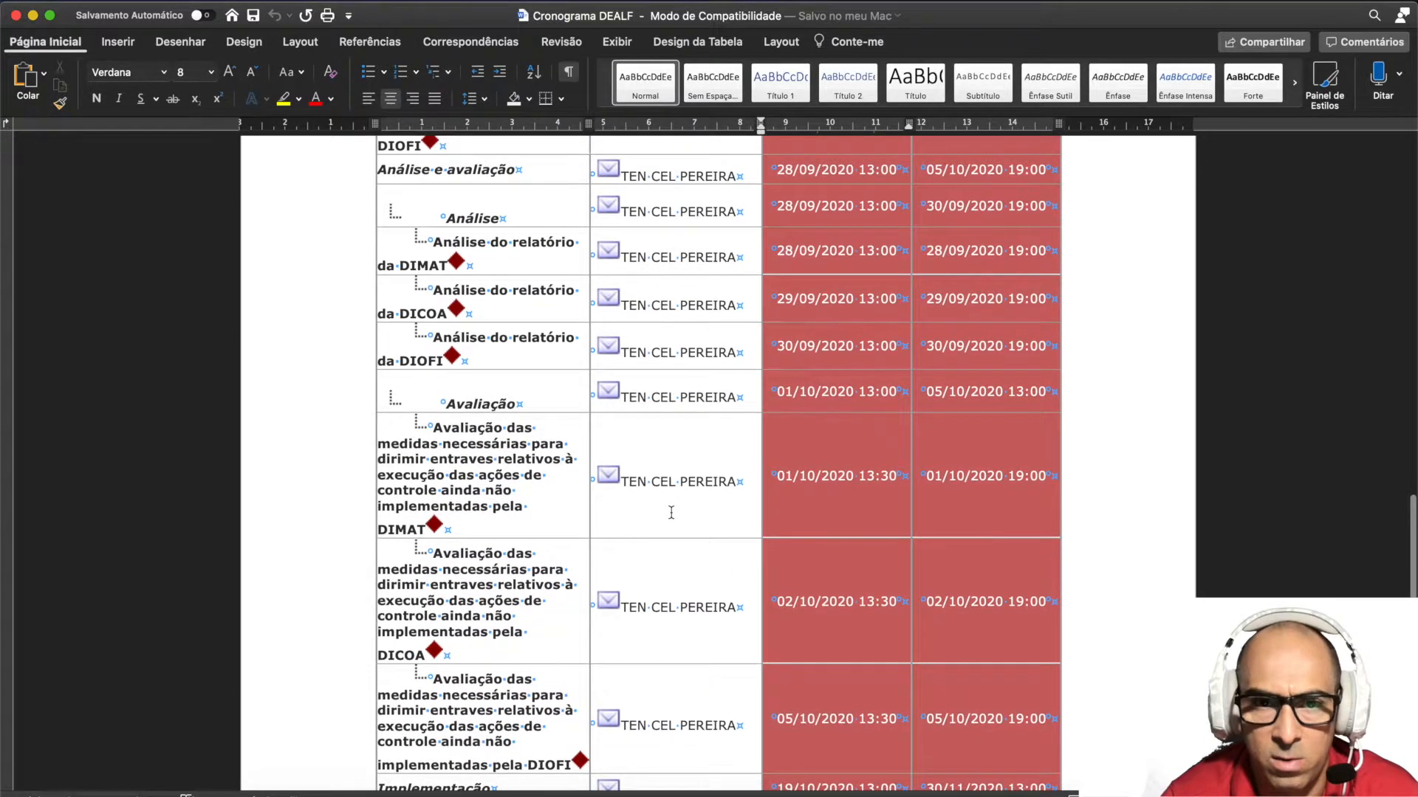
# - Switch back to gpweb, set the project's manager as Responsável for "Análise e avaliação", and save the task
pyautogui.hotkey('ctrl', 'Left')
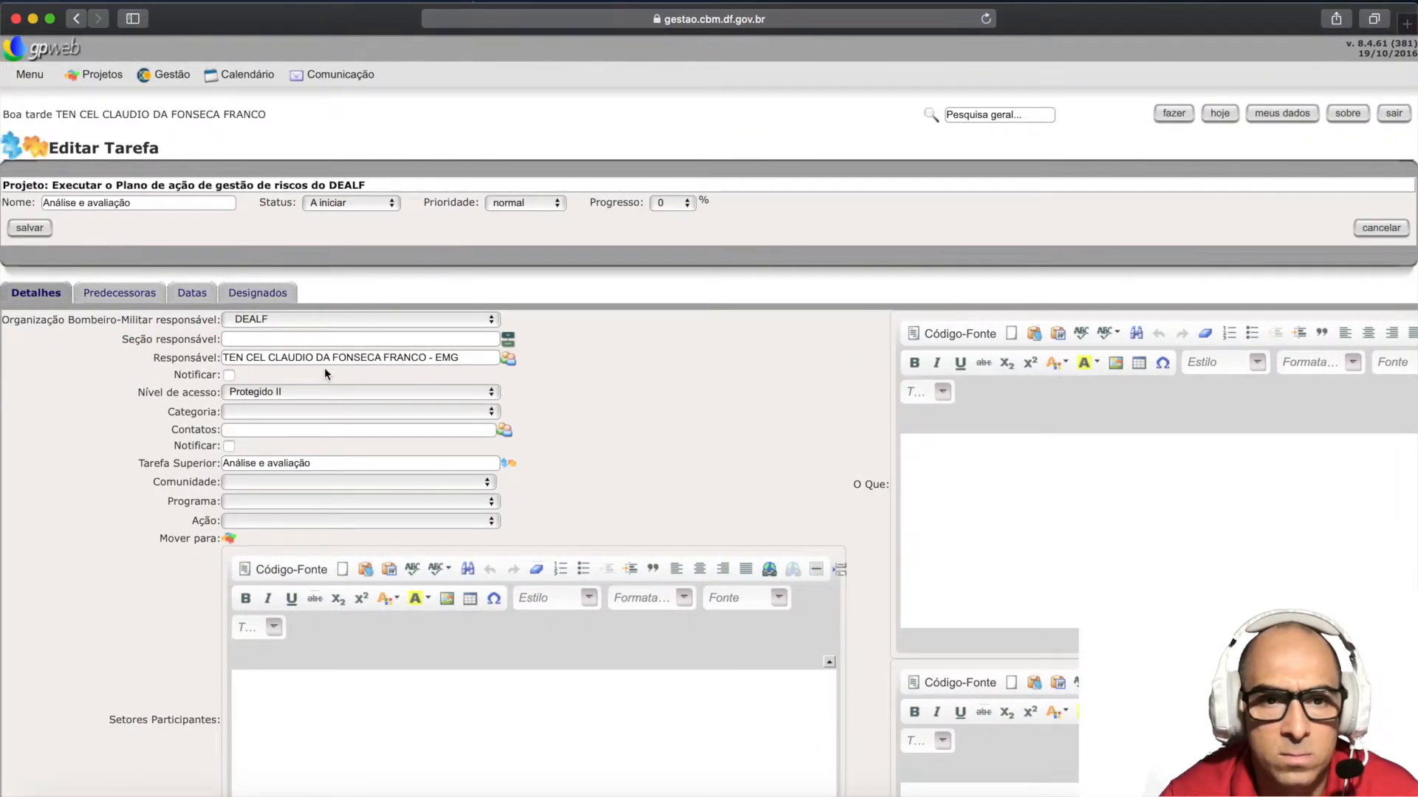
pyautogui.click(508, 358)
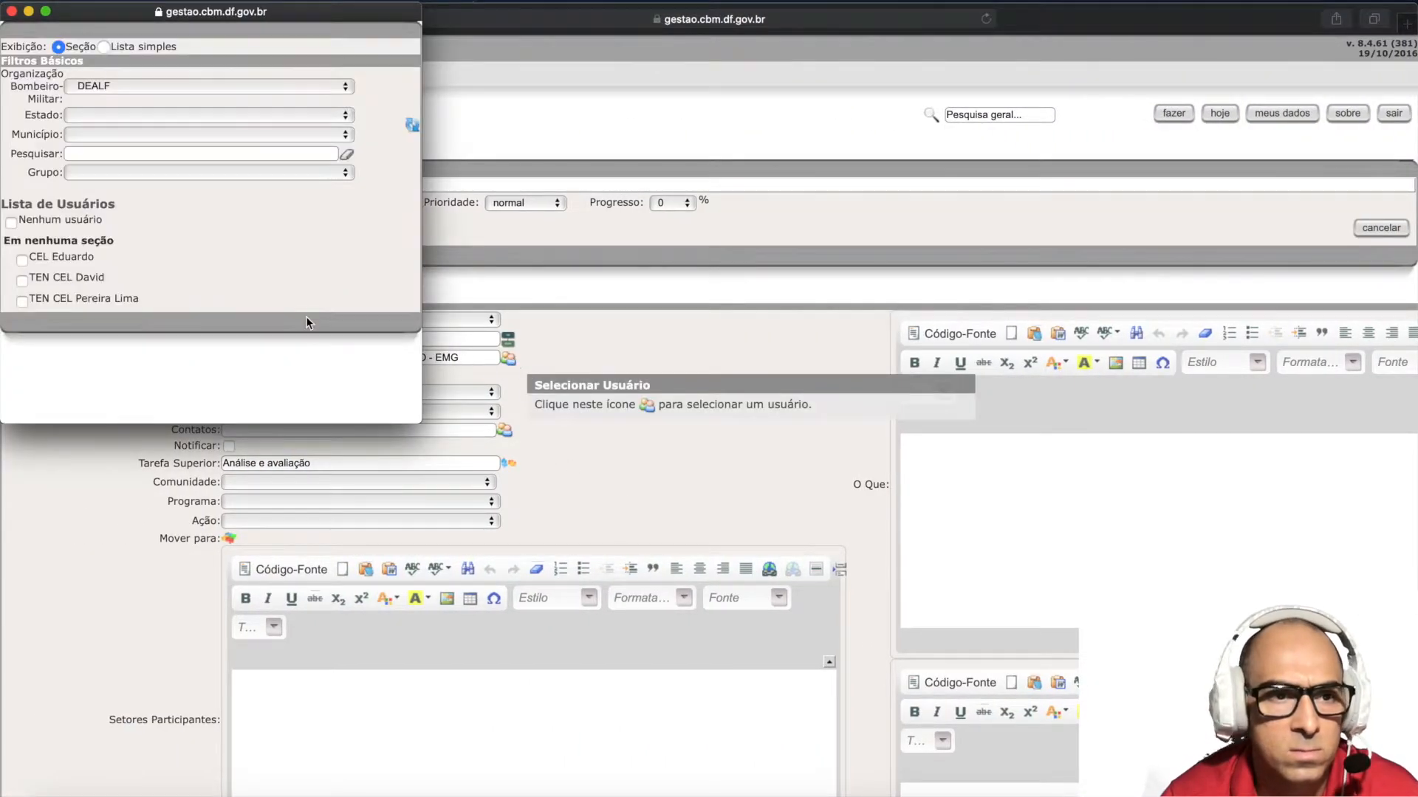
pyautogui.click(47, 299)
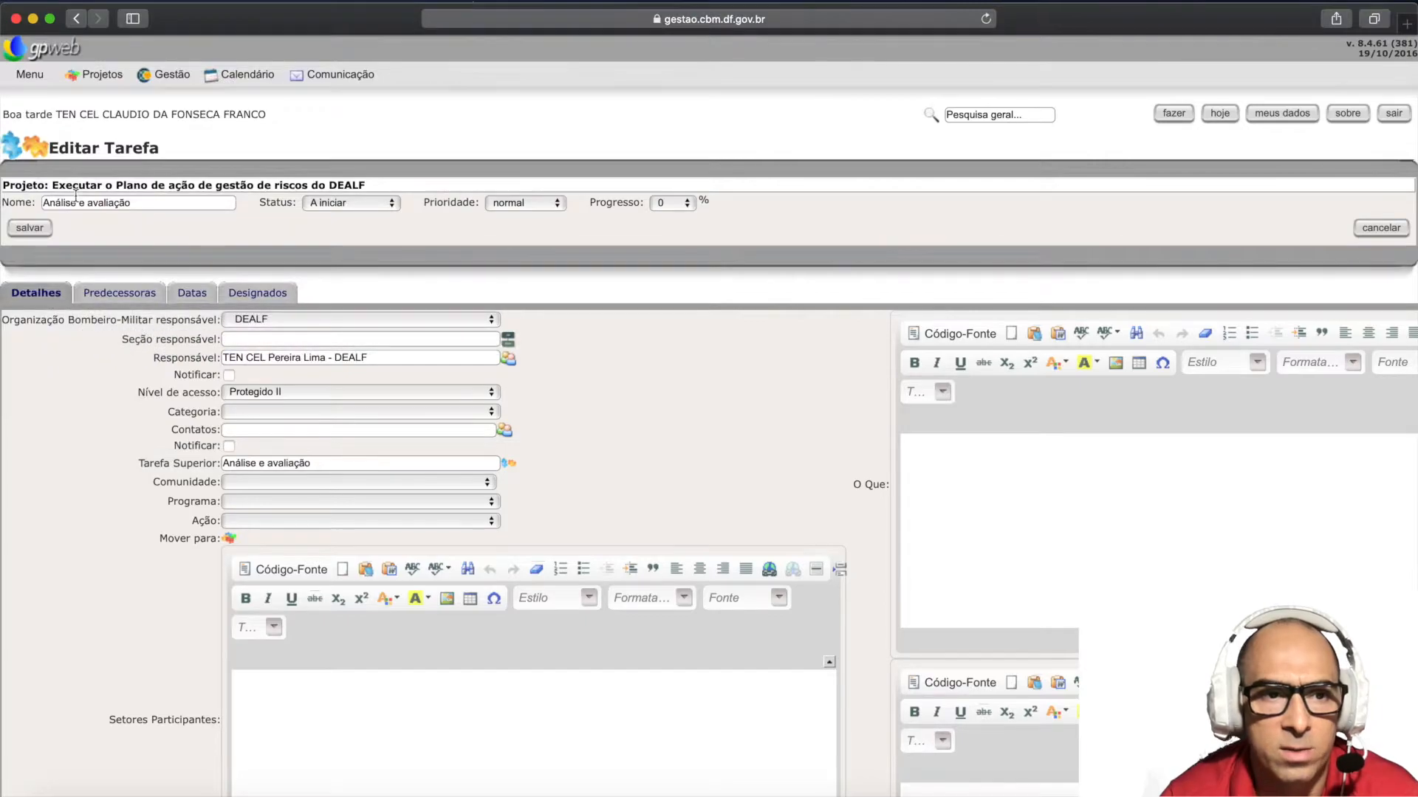
pyautogui.click(38, 232)
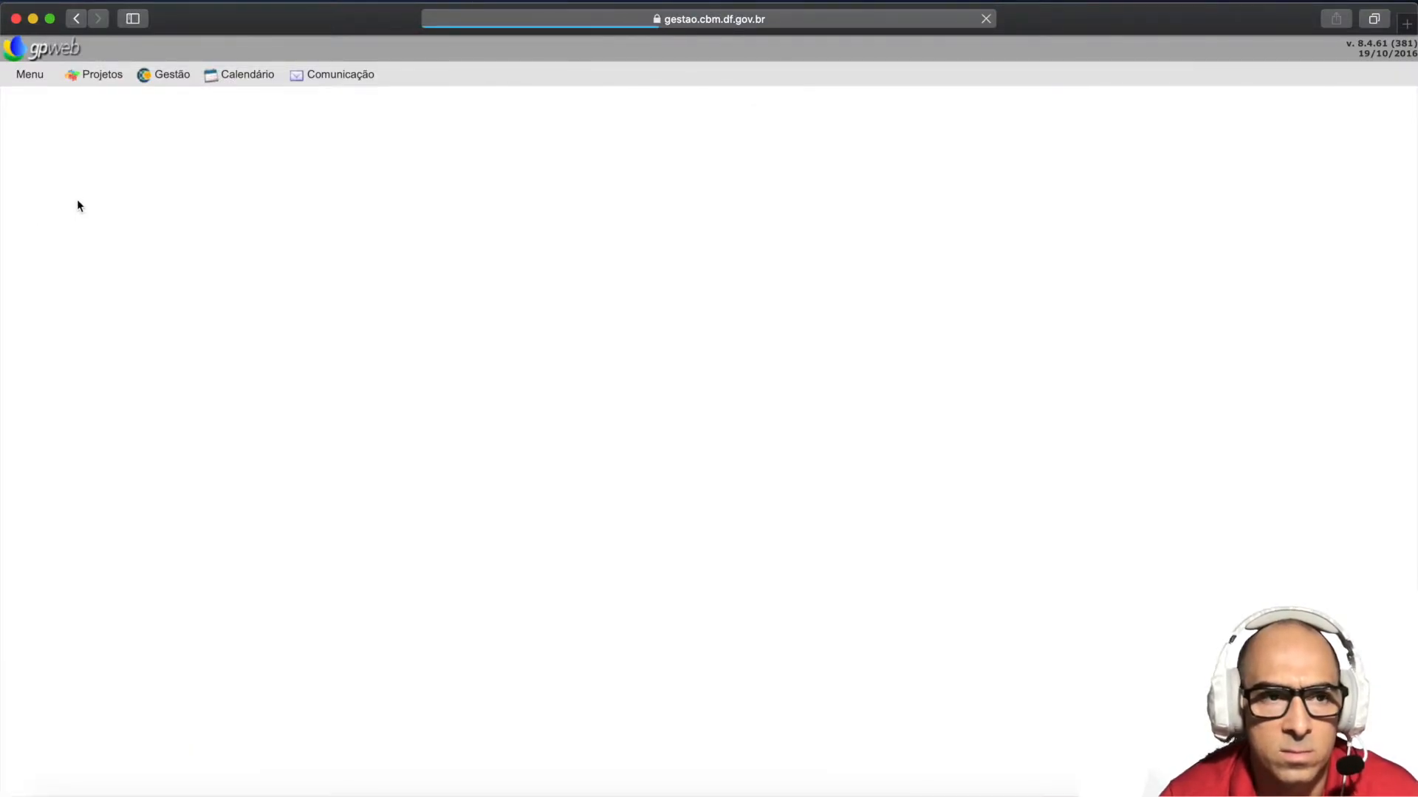
# - Return to the project's task list and open the "Análise" task under "Análise e avaliação"
pyautogui.click(24, 202)
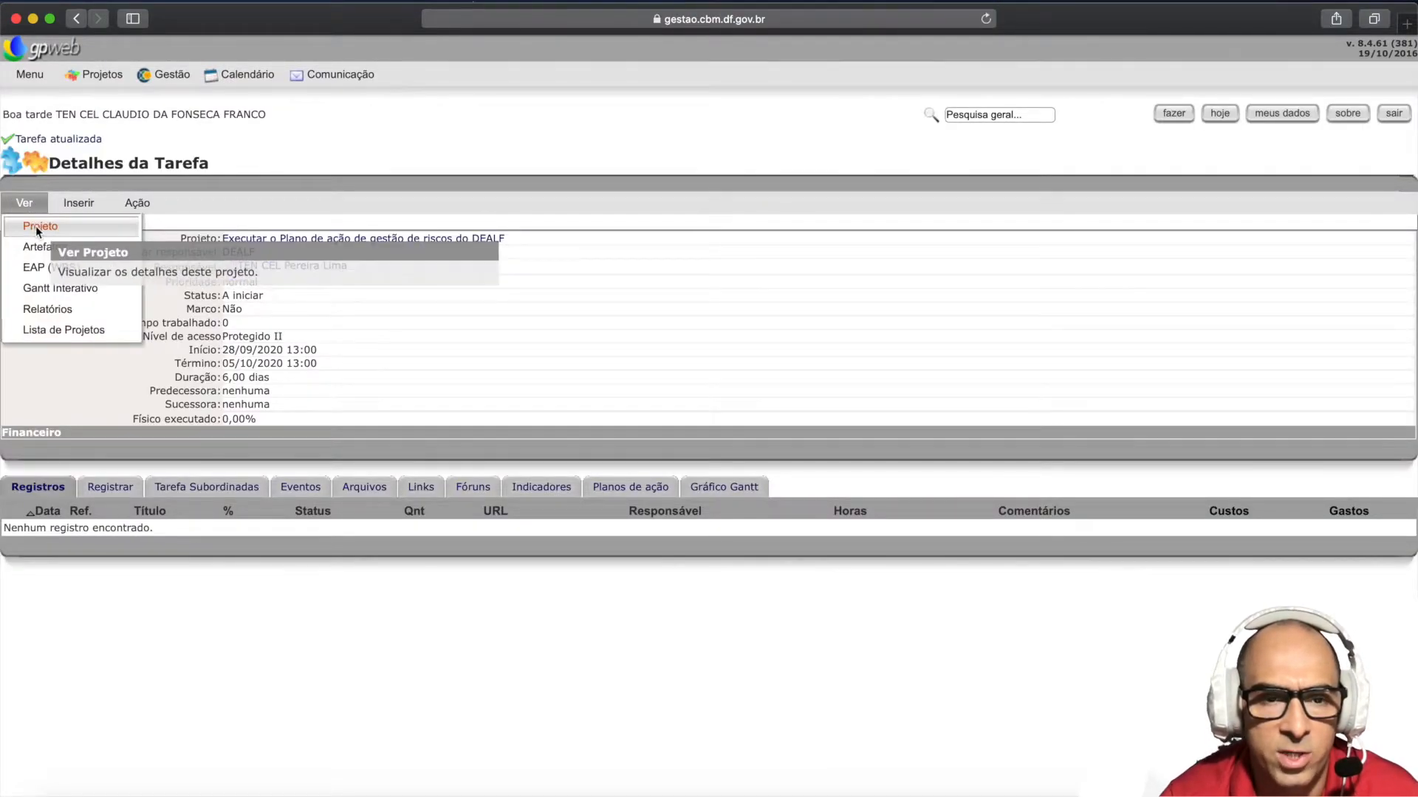
pyautogui.click(37, 229)
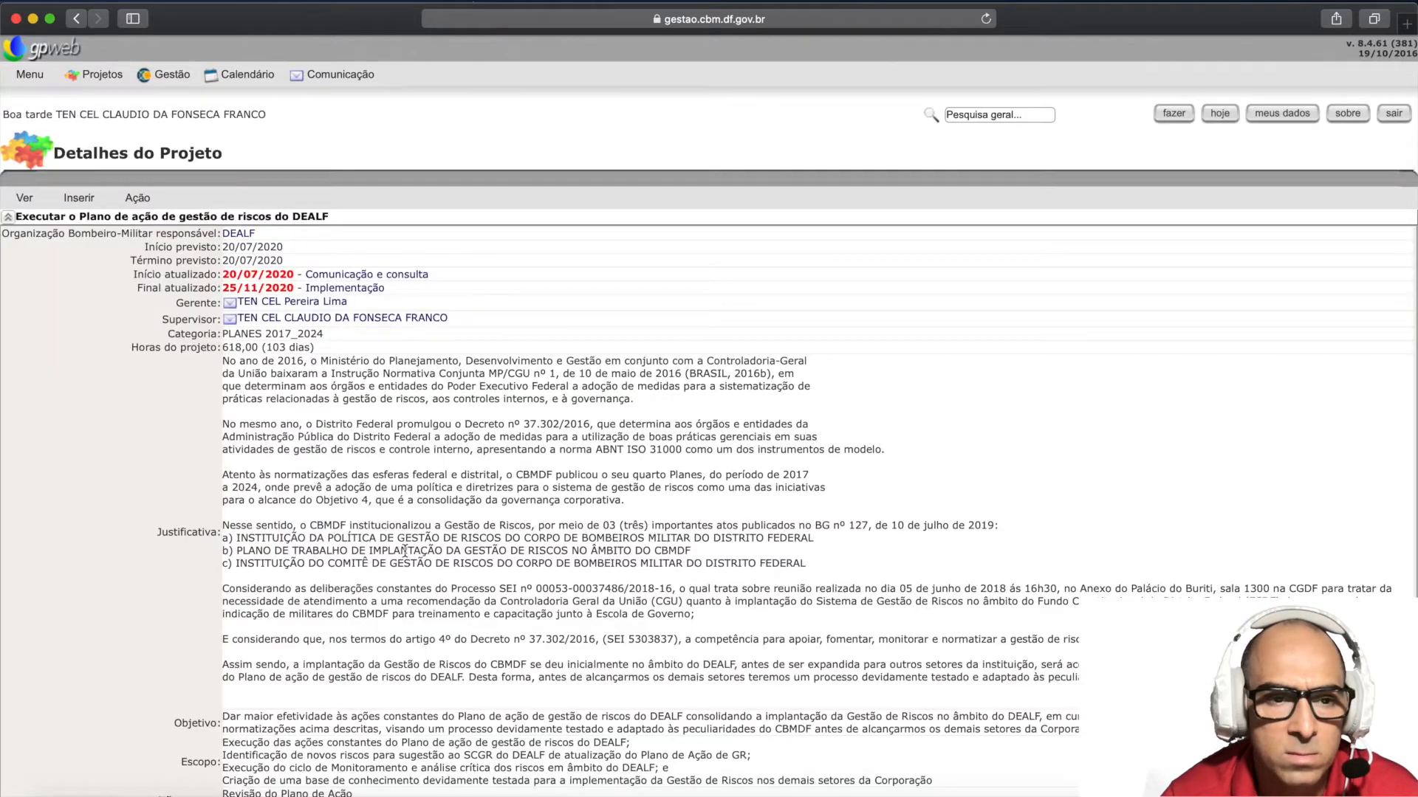
pyautogui.scroll(-15, 184, 411)
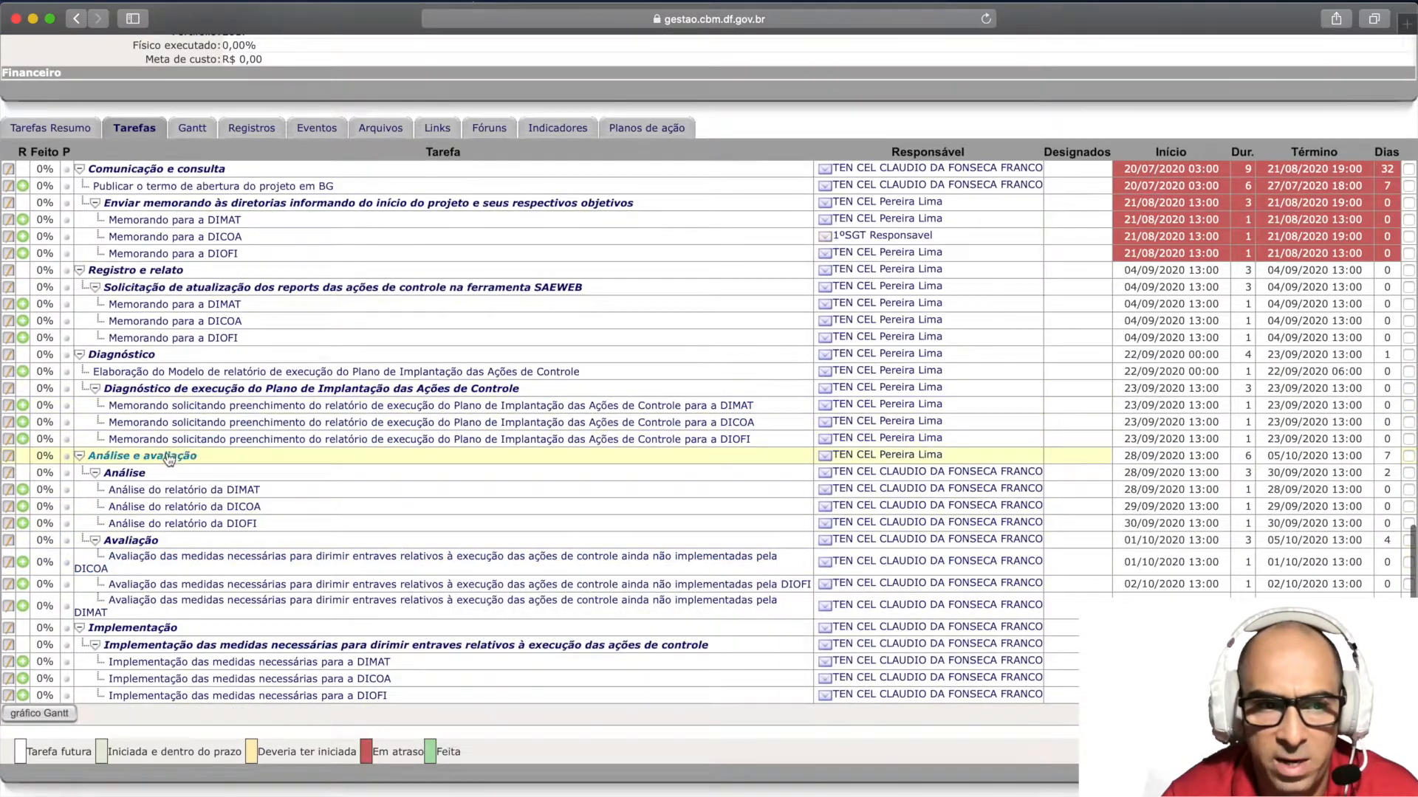
pyautogui.click(143, 475)
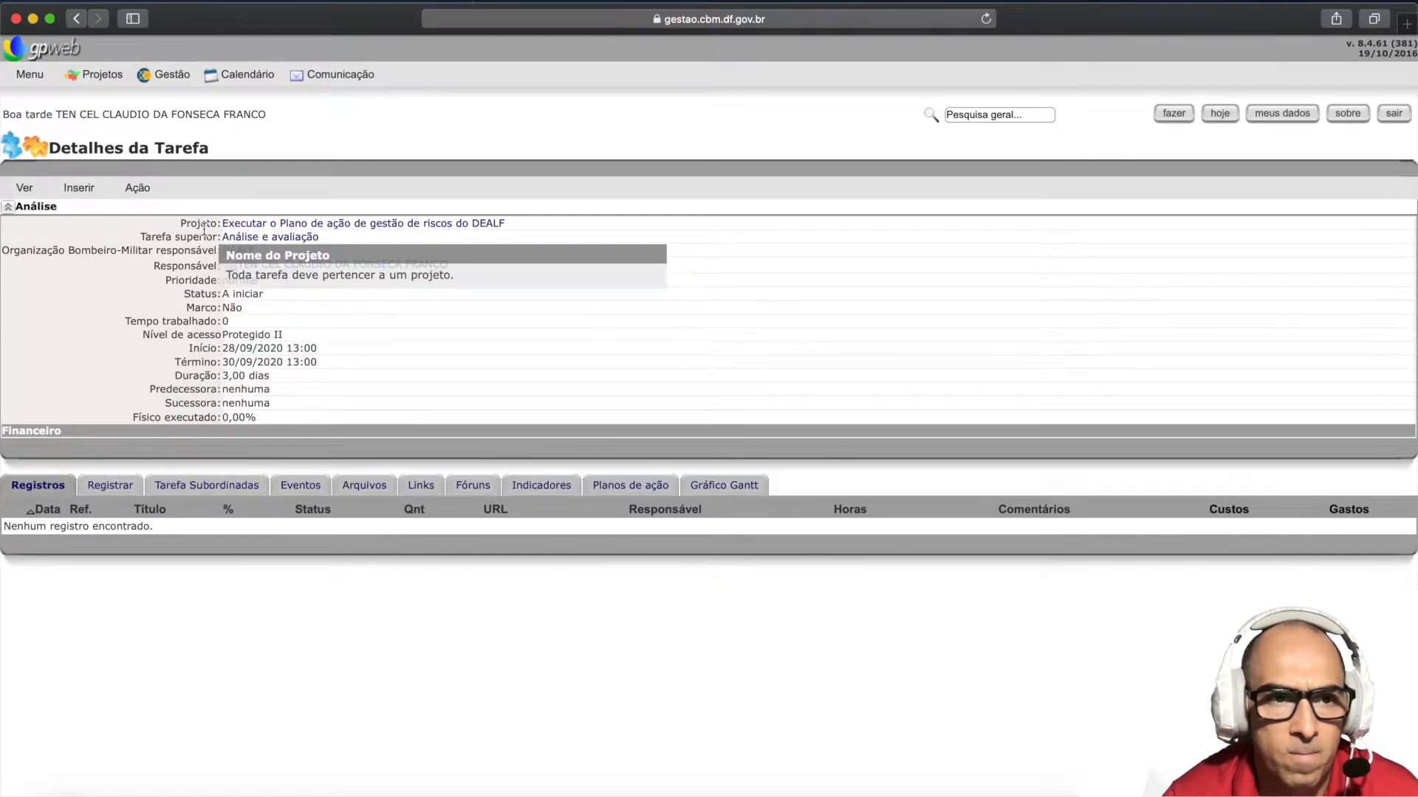
# - Edit the "Análise" task, set the project's manager as its Responsável, and save it
pyautogui.click(140, 186)
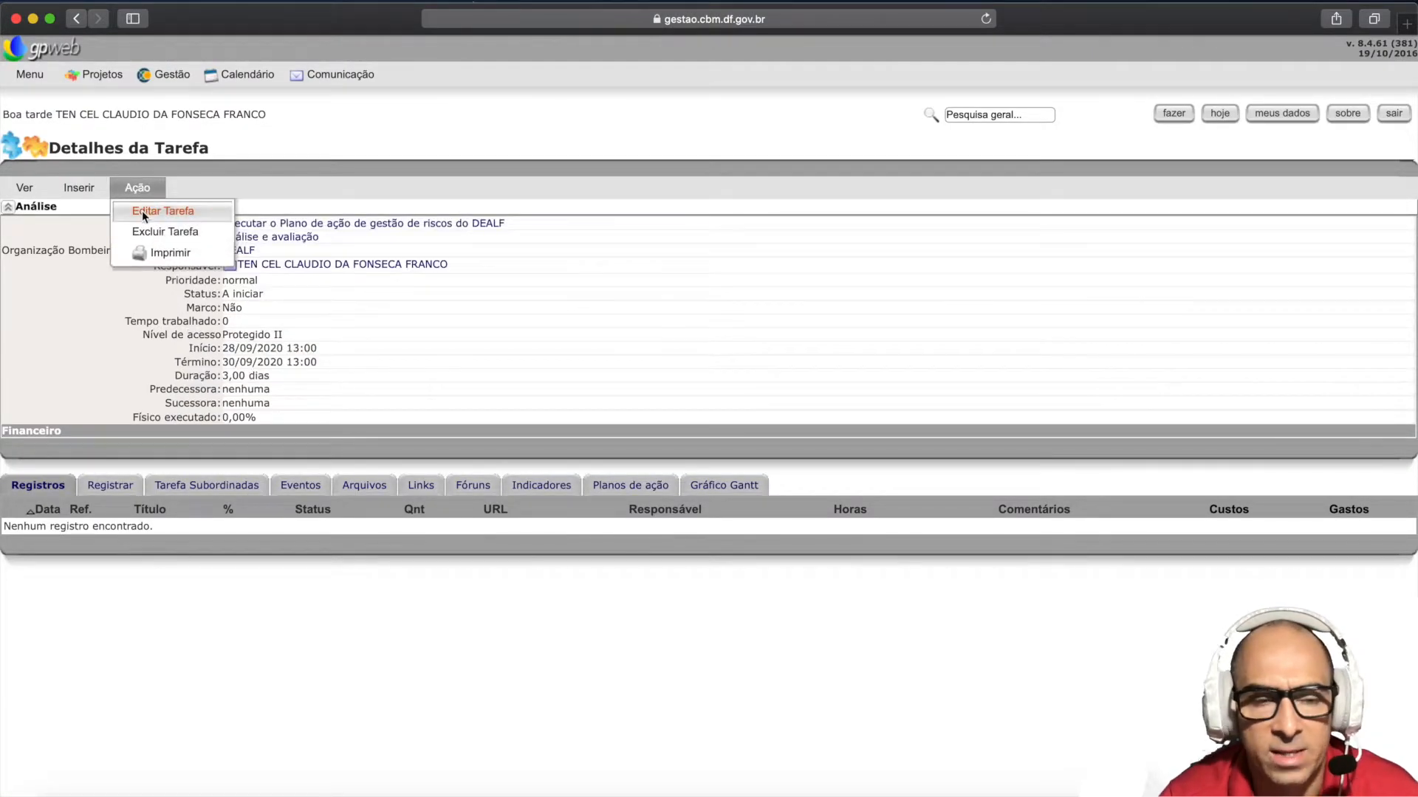
pyautogui.click(143, 211)
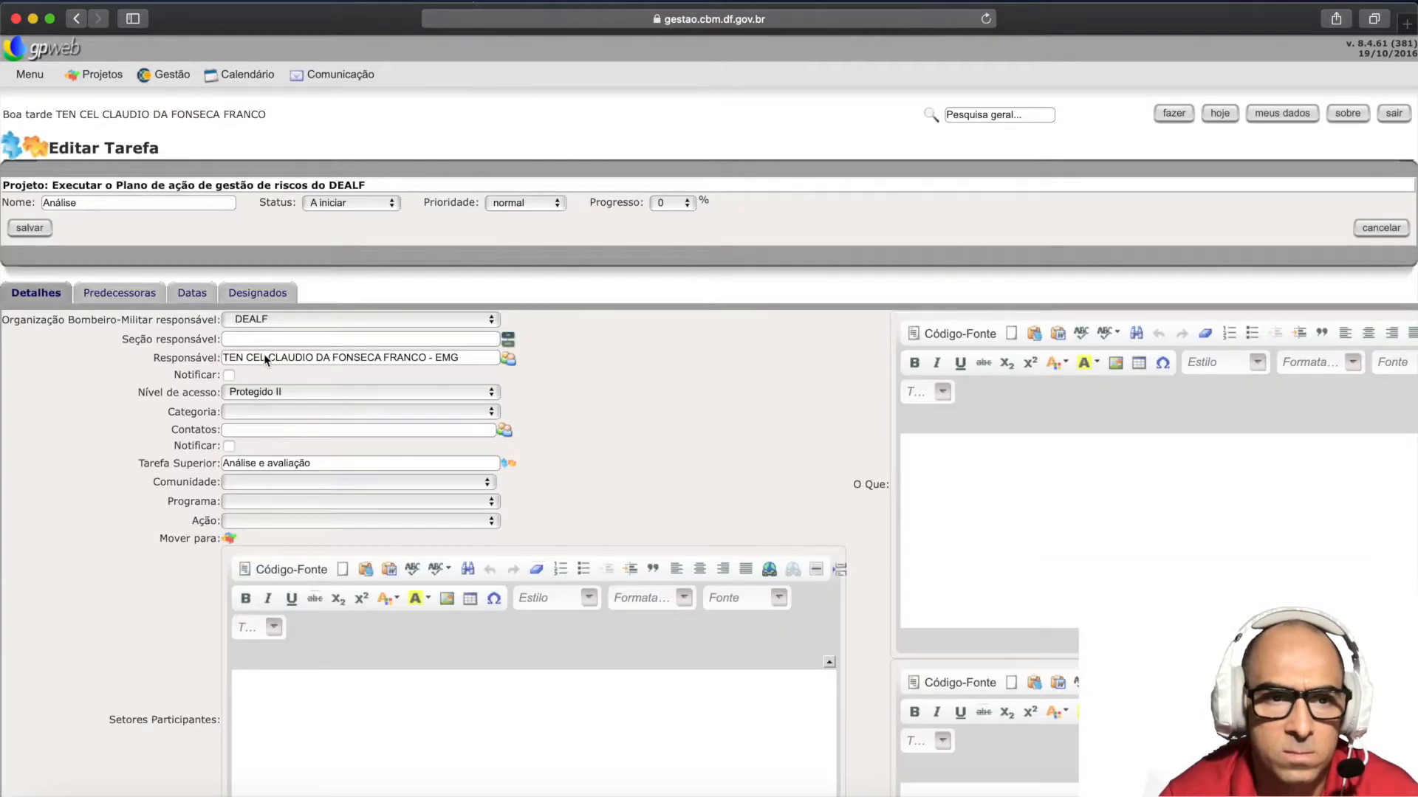
pyautogui.click(509, 359)
pyautogui.click(102, 299)
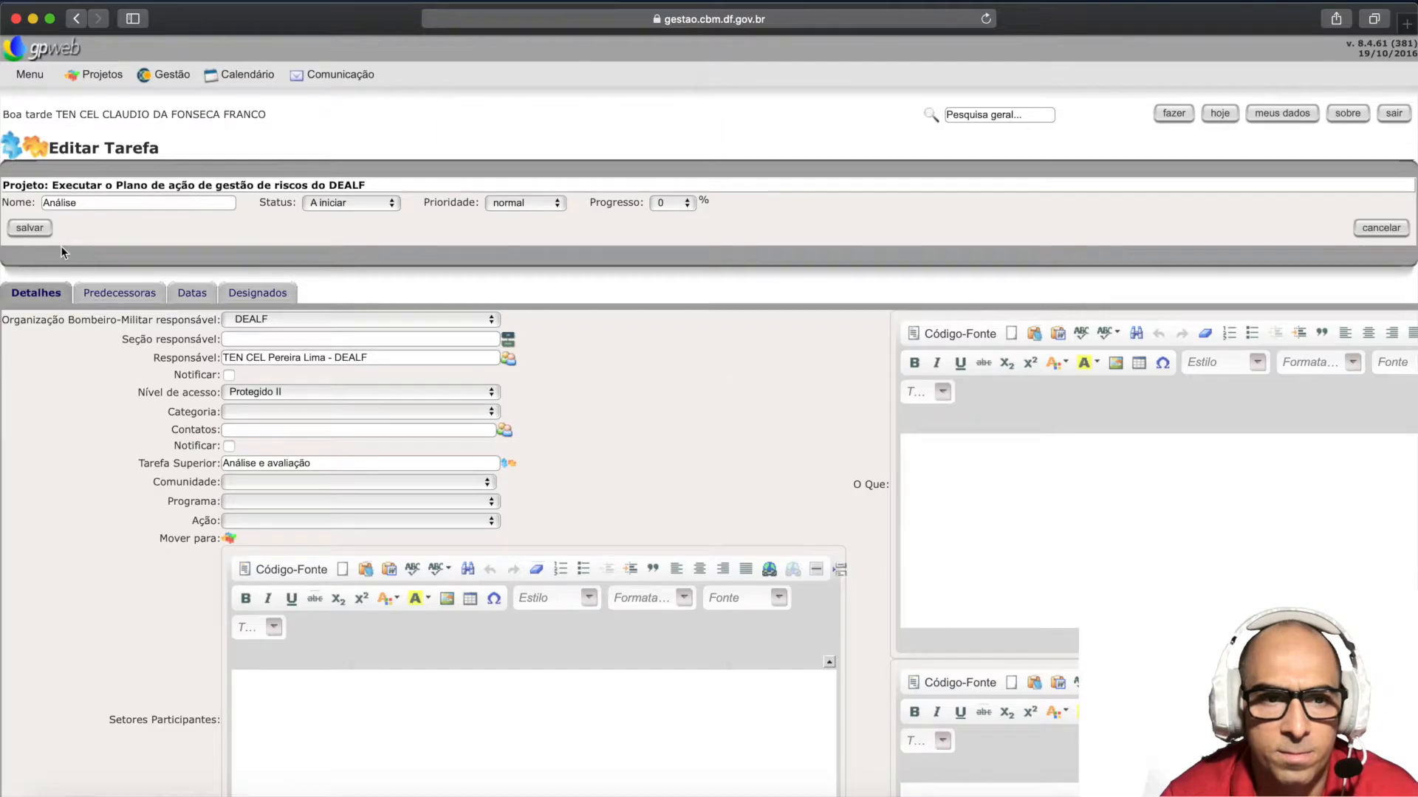
pyautogui.click(30, 231)
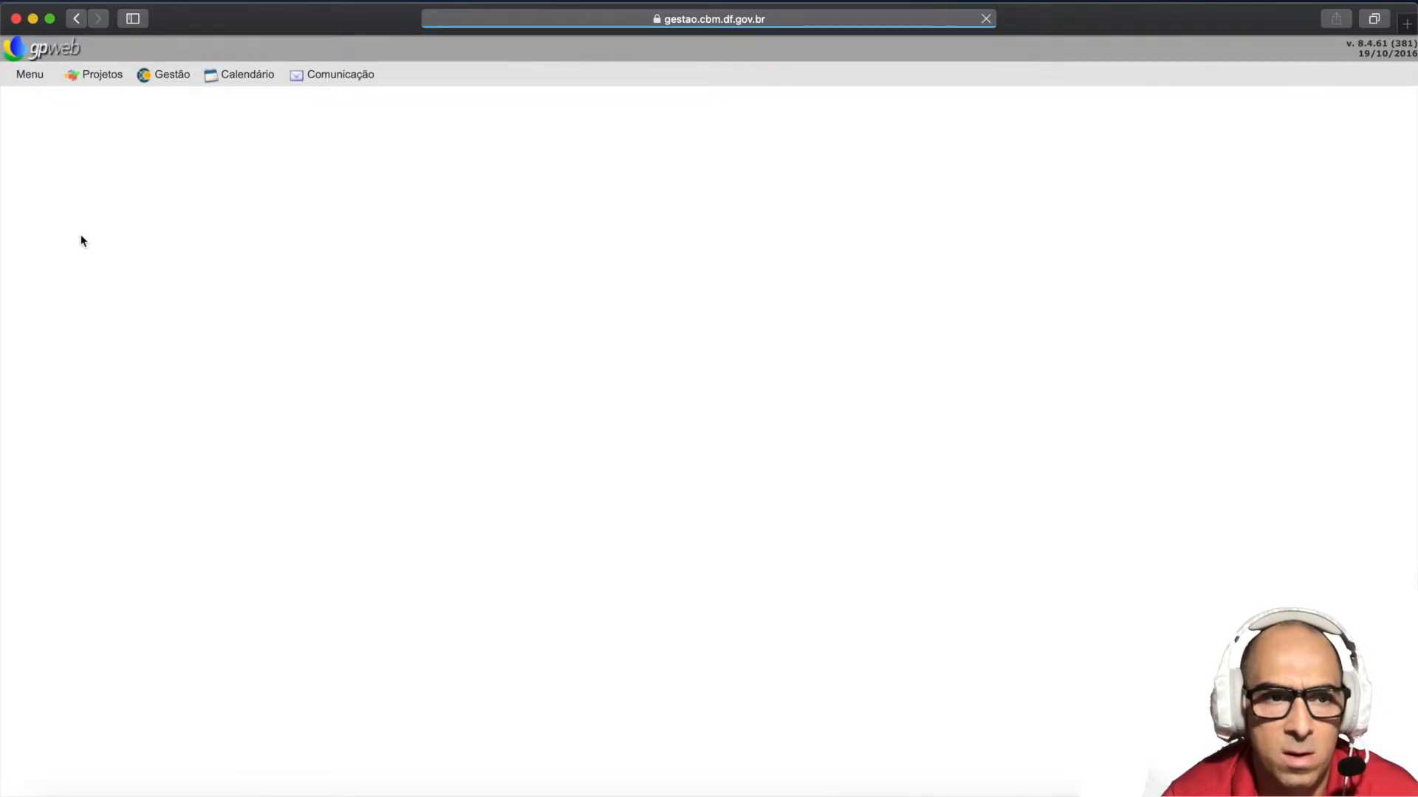
# - Return to the project's task list and open the "Análise do relatório da DIMAT" task
pyautogui.click(31, 203)
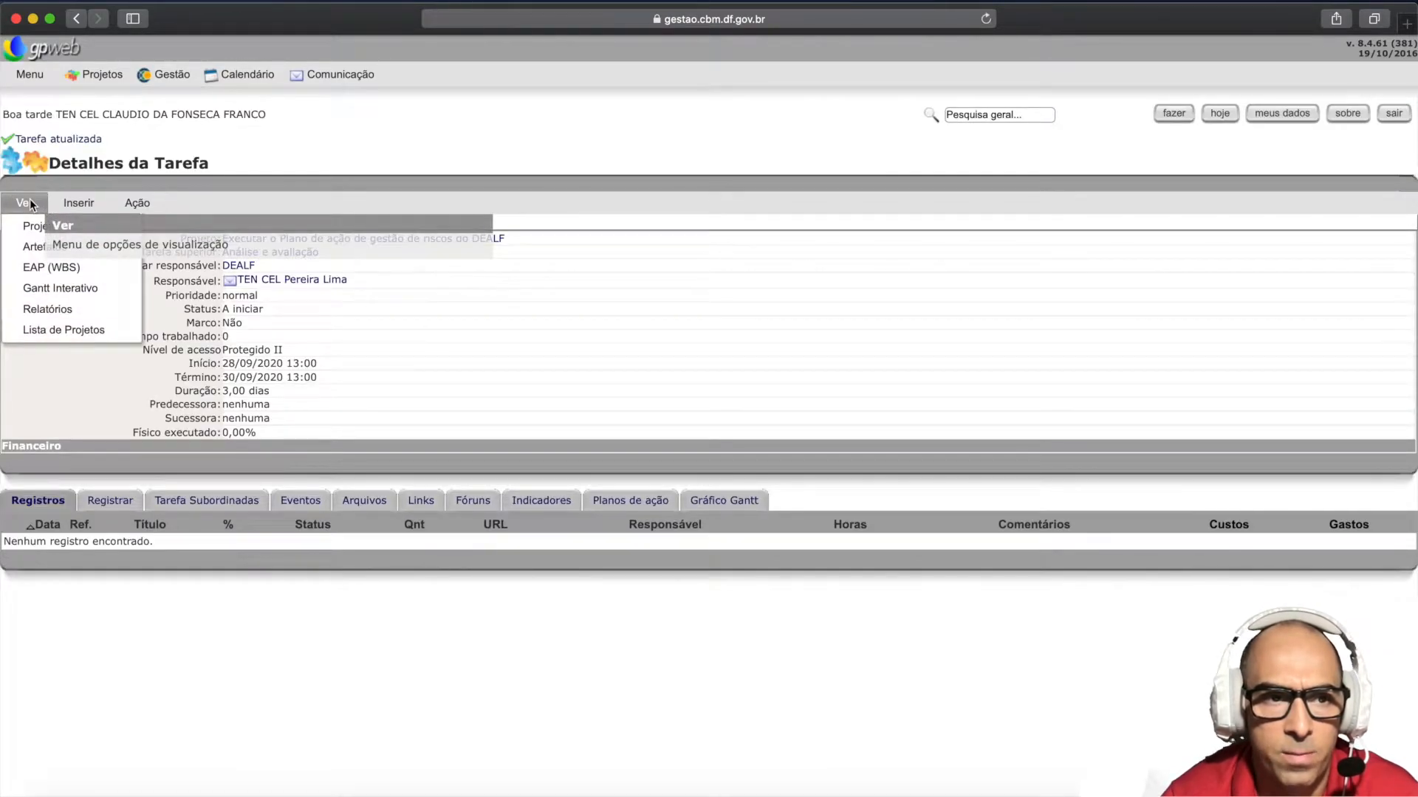
pyautogui.click(37, 229)
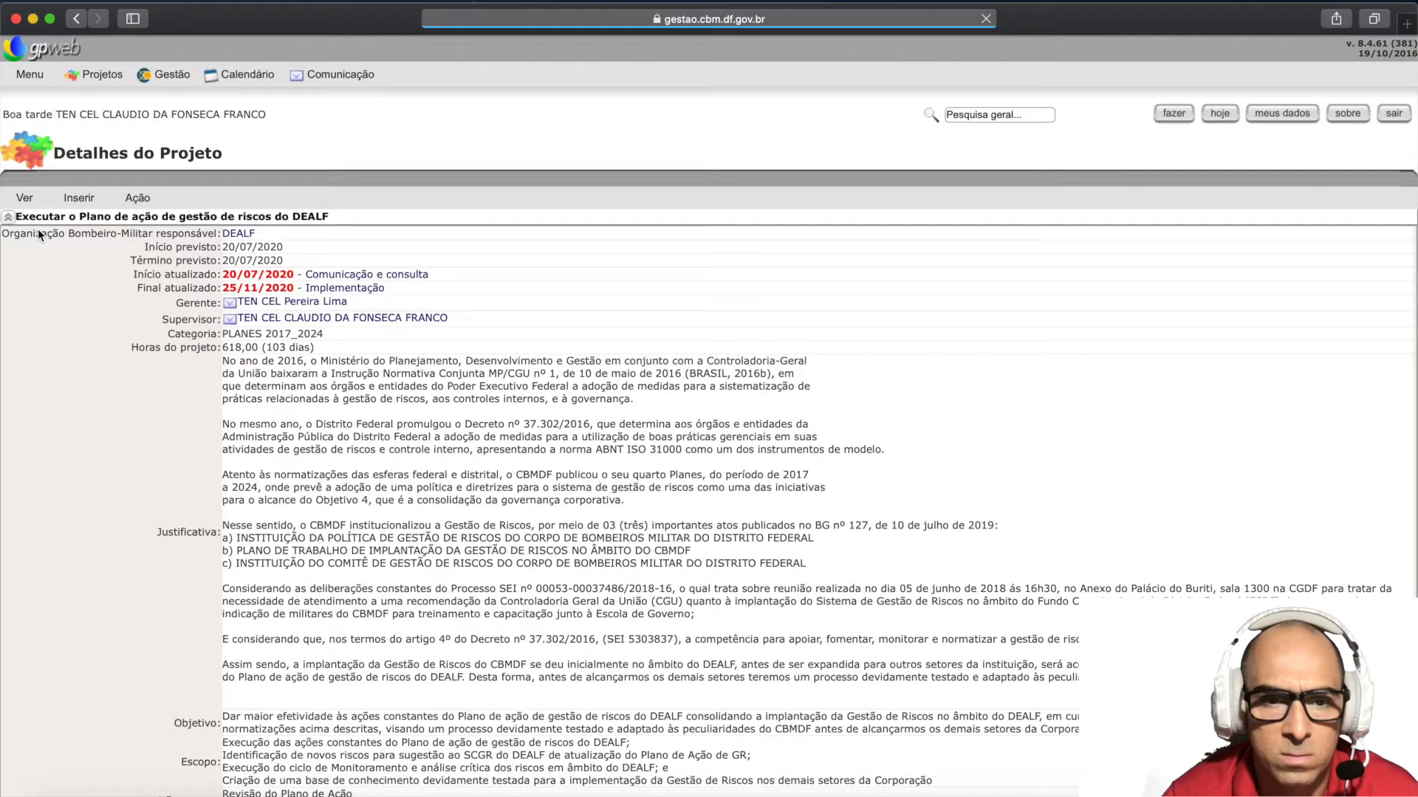
pyautogui.scroll(-10, 327, 583)
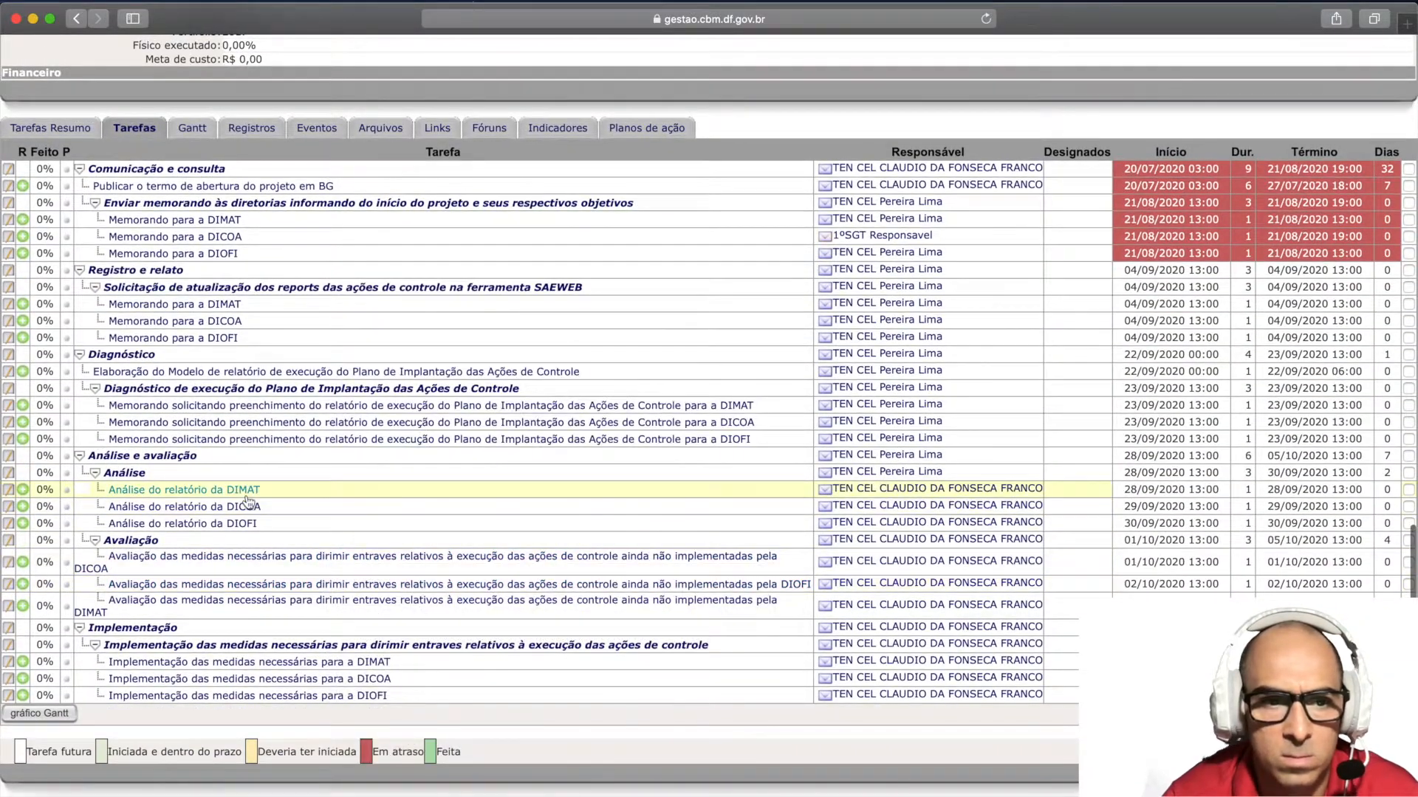
pyautogui.click(246, 493)
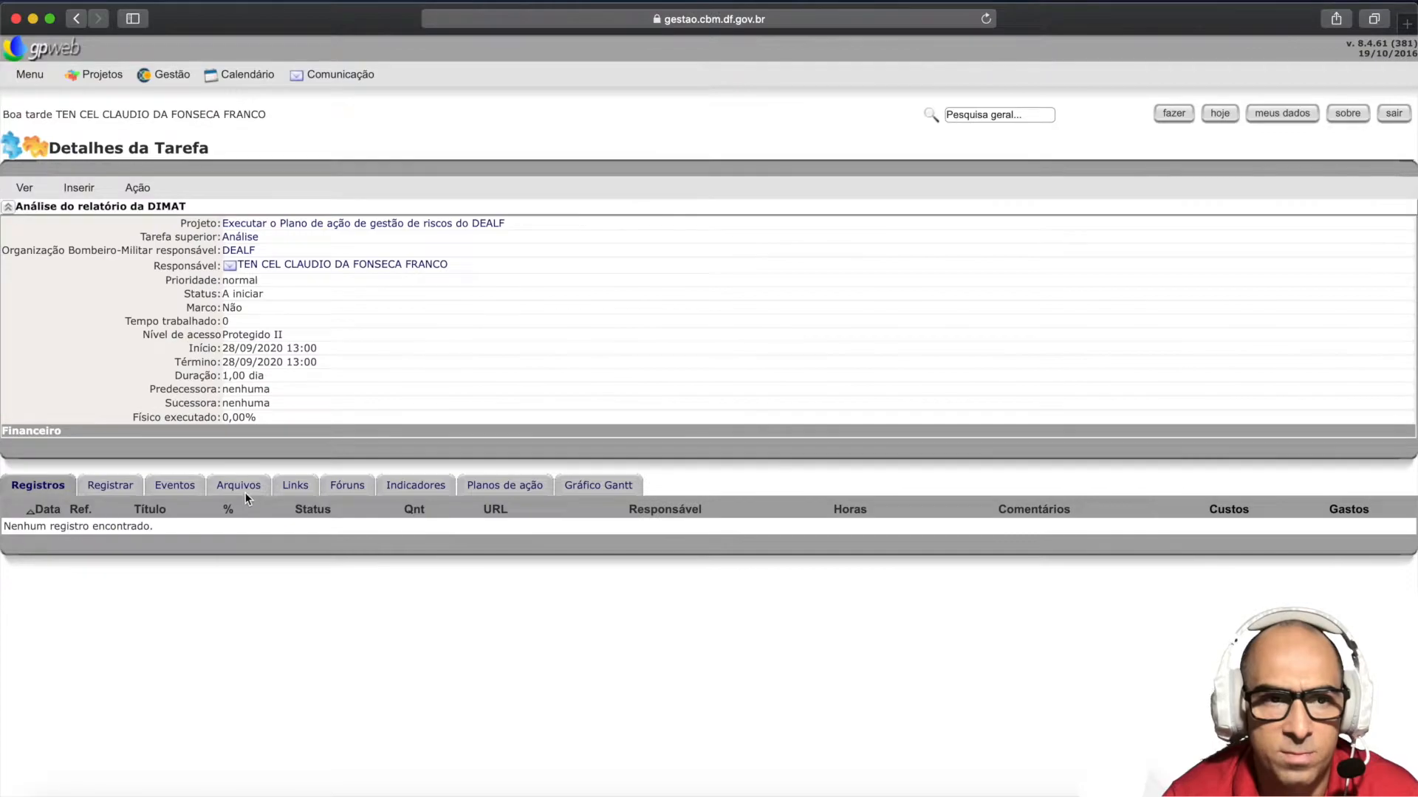
# - Edit the "Análise do relatório da DIMAT" task, set the project's manager as Responsável, and save it
pyautogui.moveTo(152, 317)
pyautogui.click(133, 190)
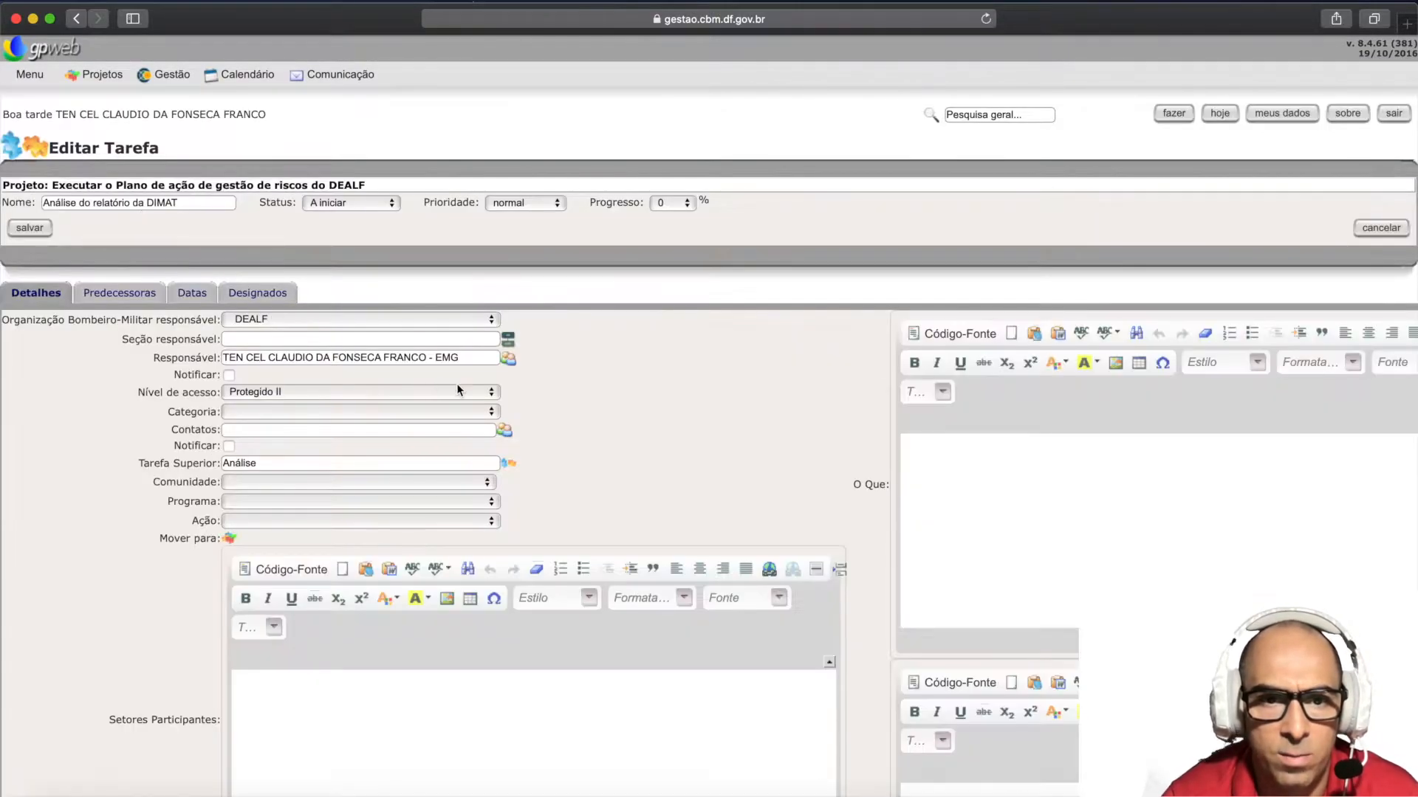
pyautogui.click(508, 360)
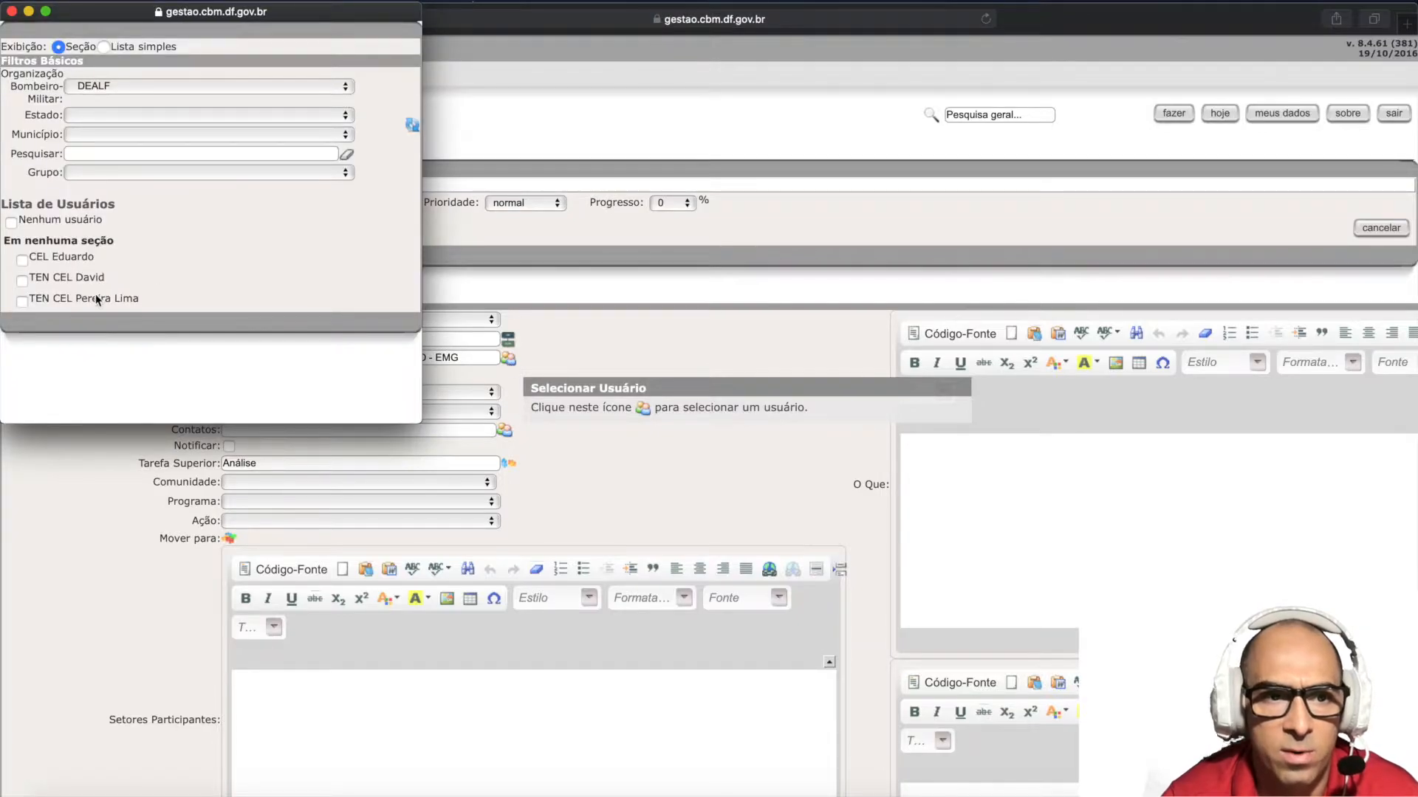
pyautogui.click(95, 297)
pyautogui.click(37, 231)
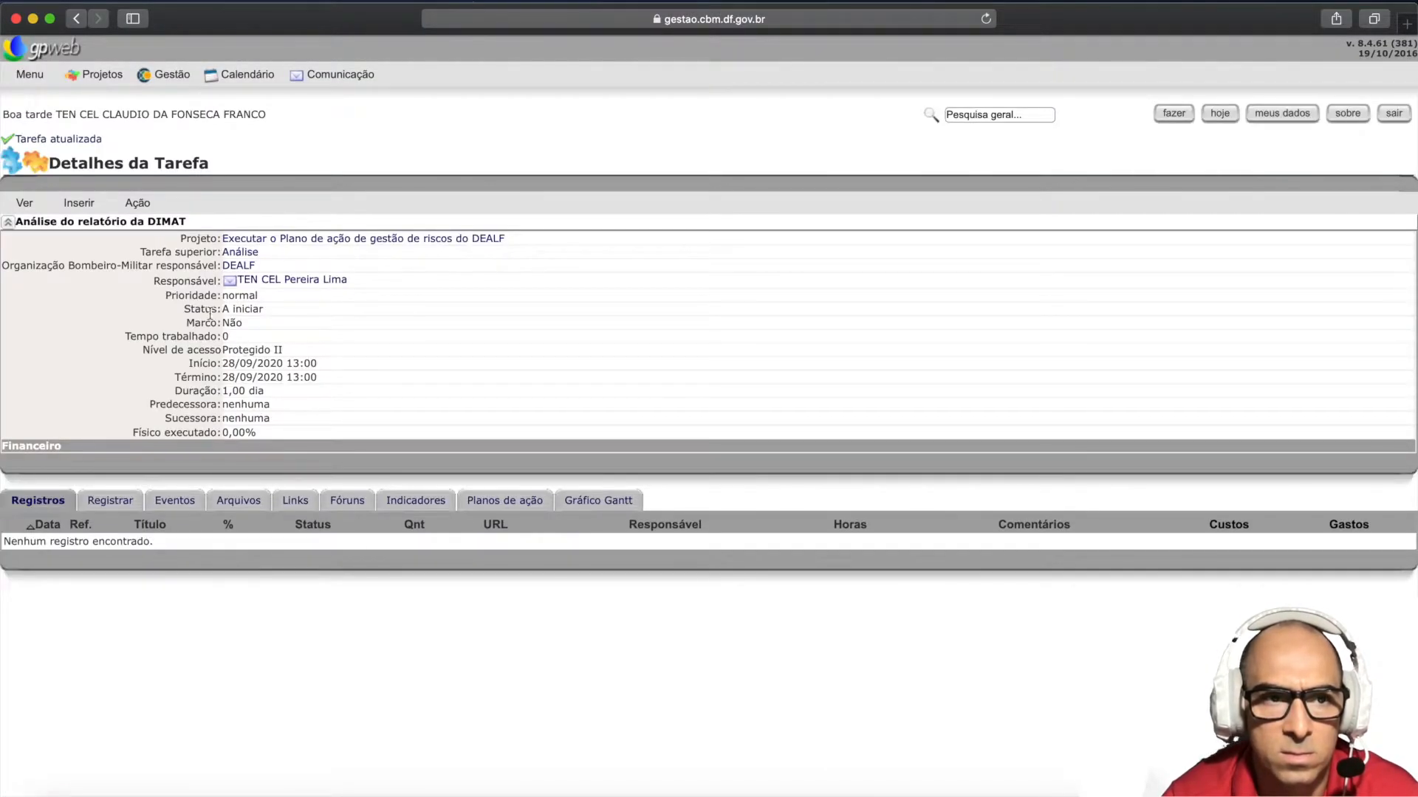
# - Return to the project's task list and open the "Análise do relatório da DICOA" task
pyautogui.moveTo(36, 205)
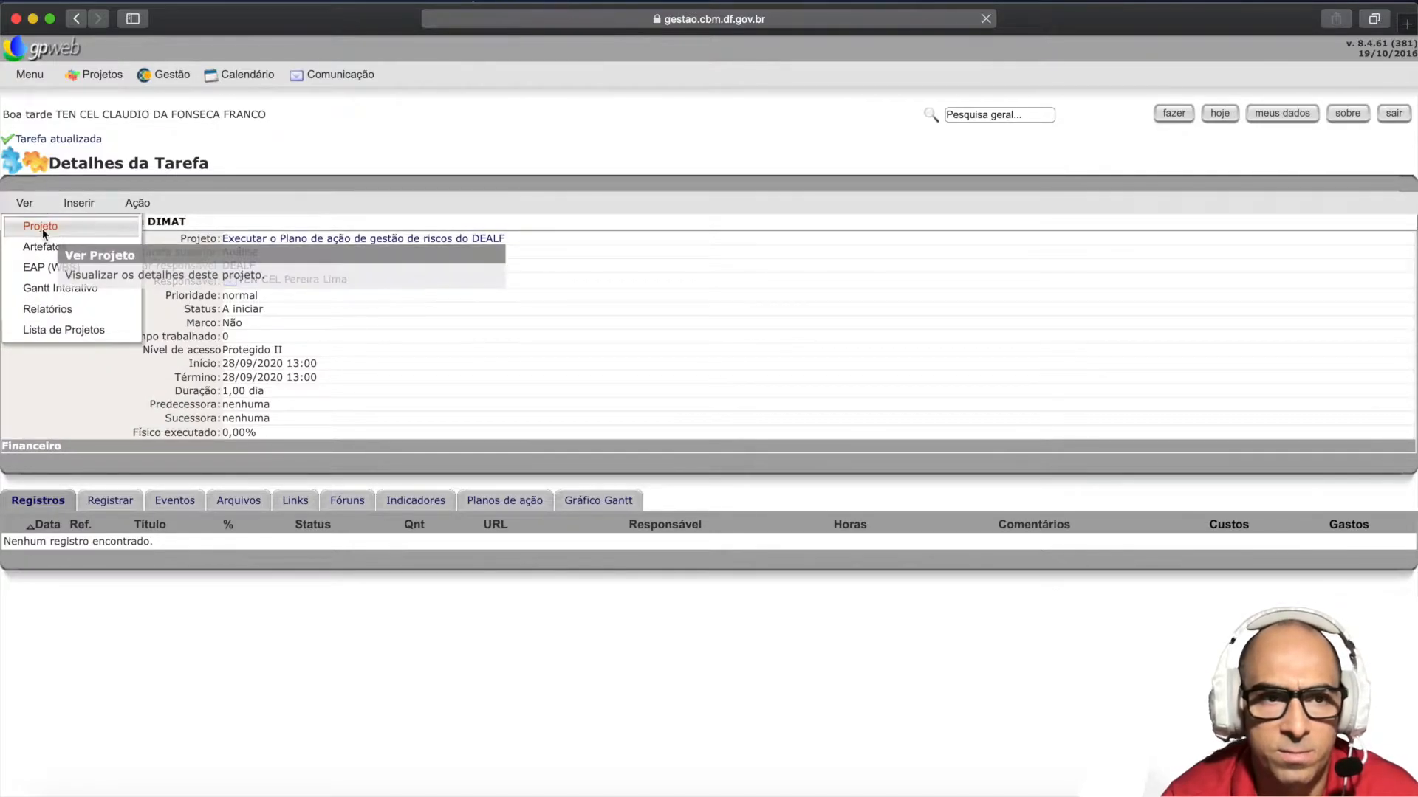
pyautogui.click(42, 228)
pyautogui.scroll(-3, 218, 392)
pyautogui.scroll(-15, 219, 392)
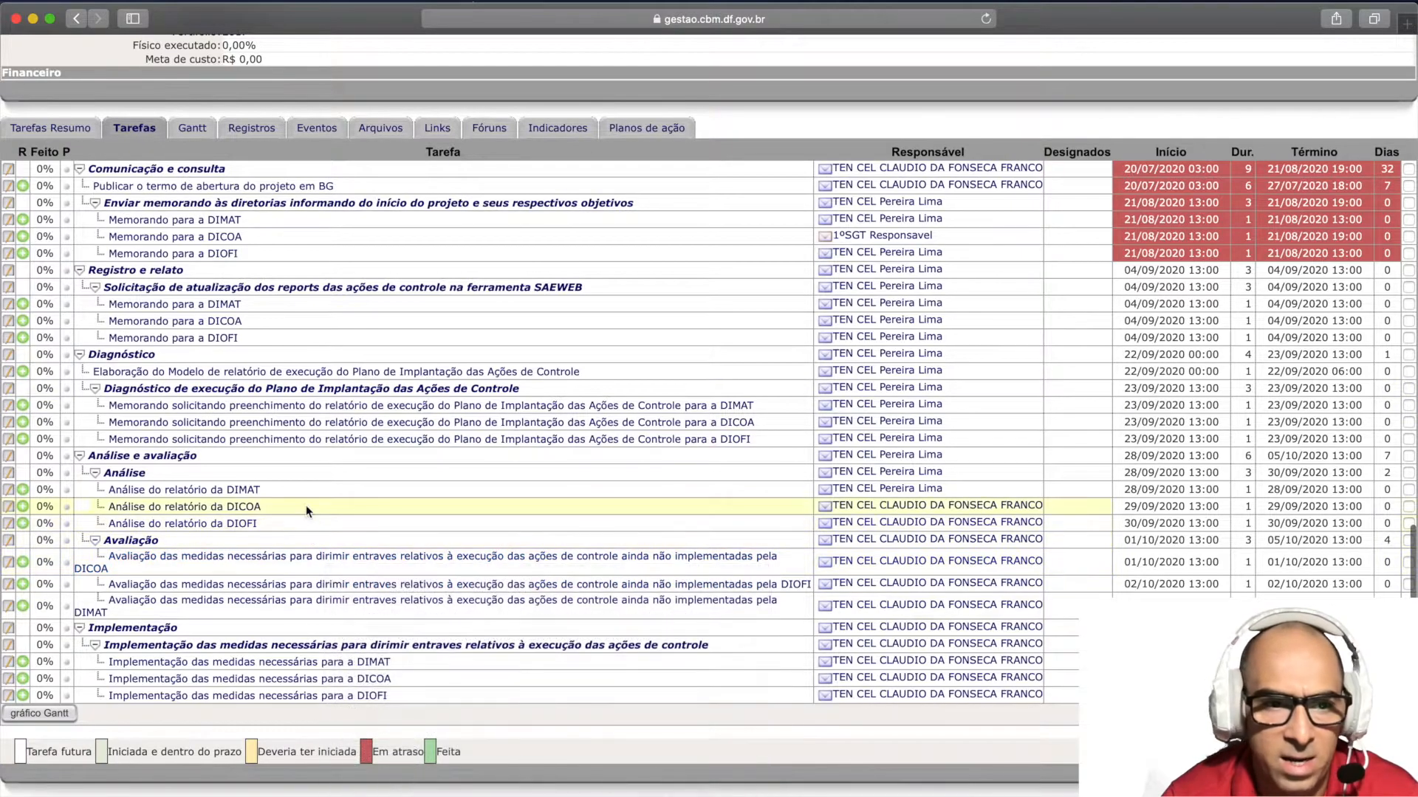
pyautogui.click(244, 508)
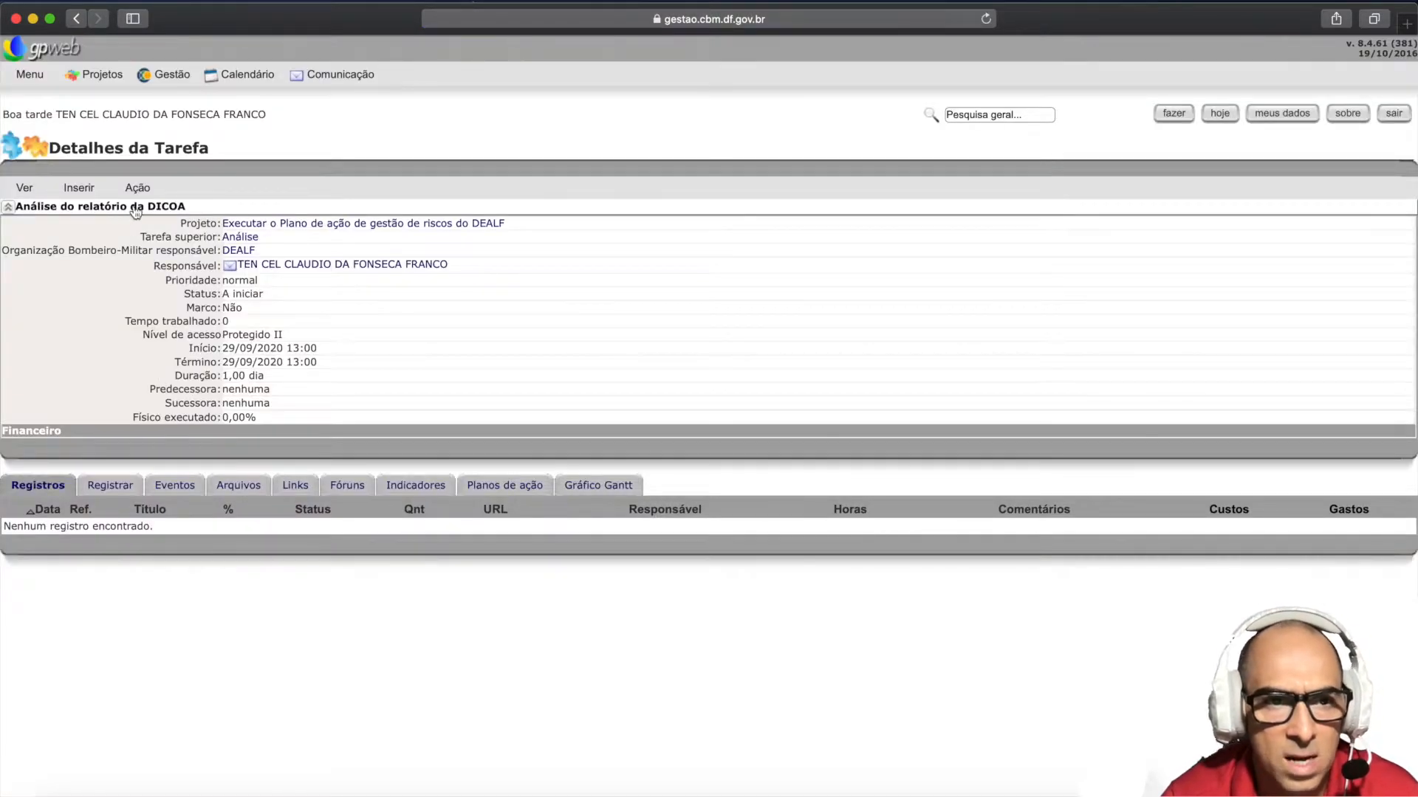
# - Edit the "Análise do relatório da DICOA" task, set the project's manager as Responsável, and save it
pyautogui.click(136, 188)
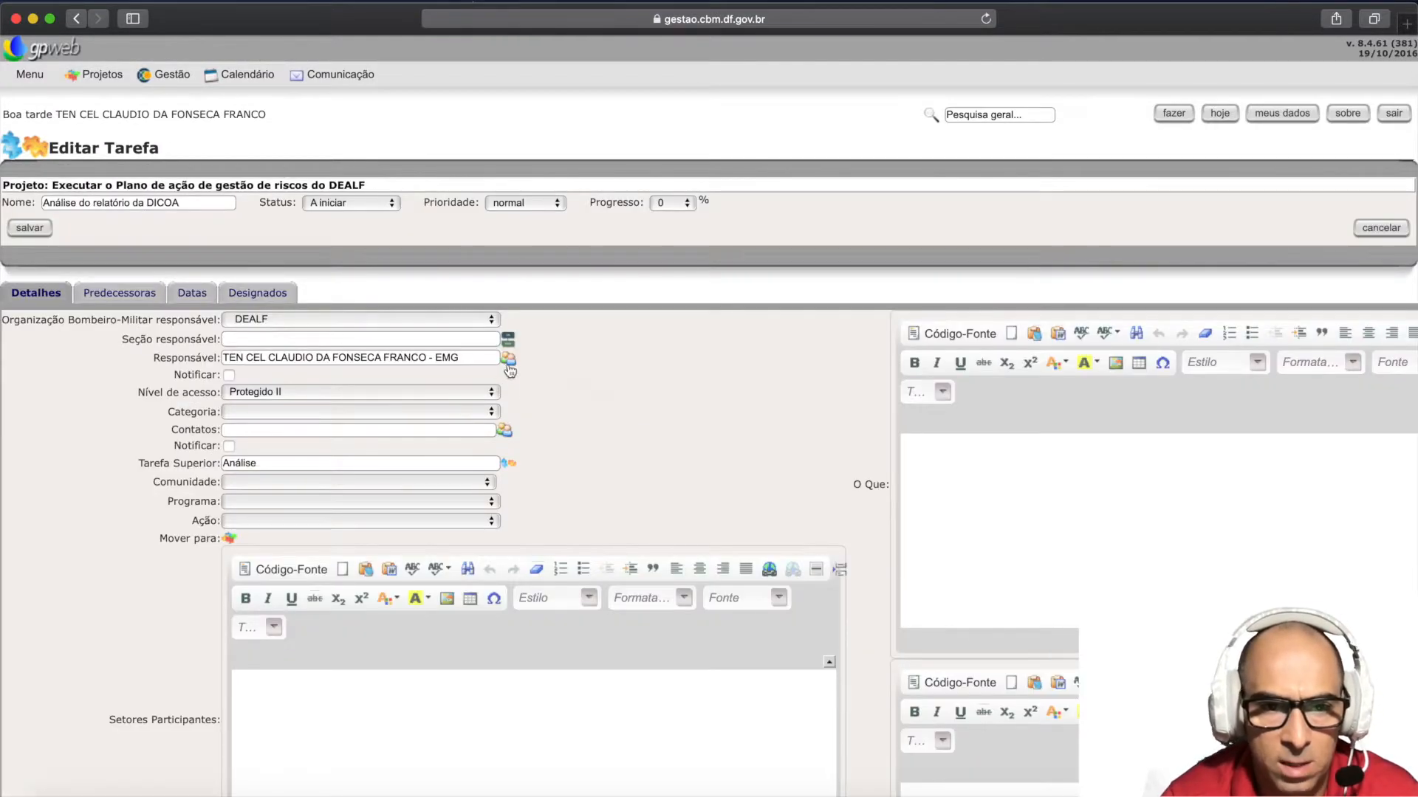
pyautogui.click(508, 360)
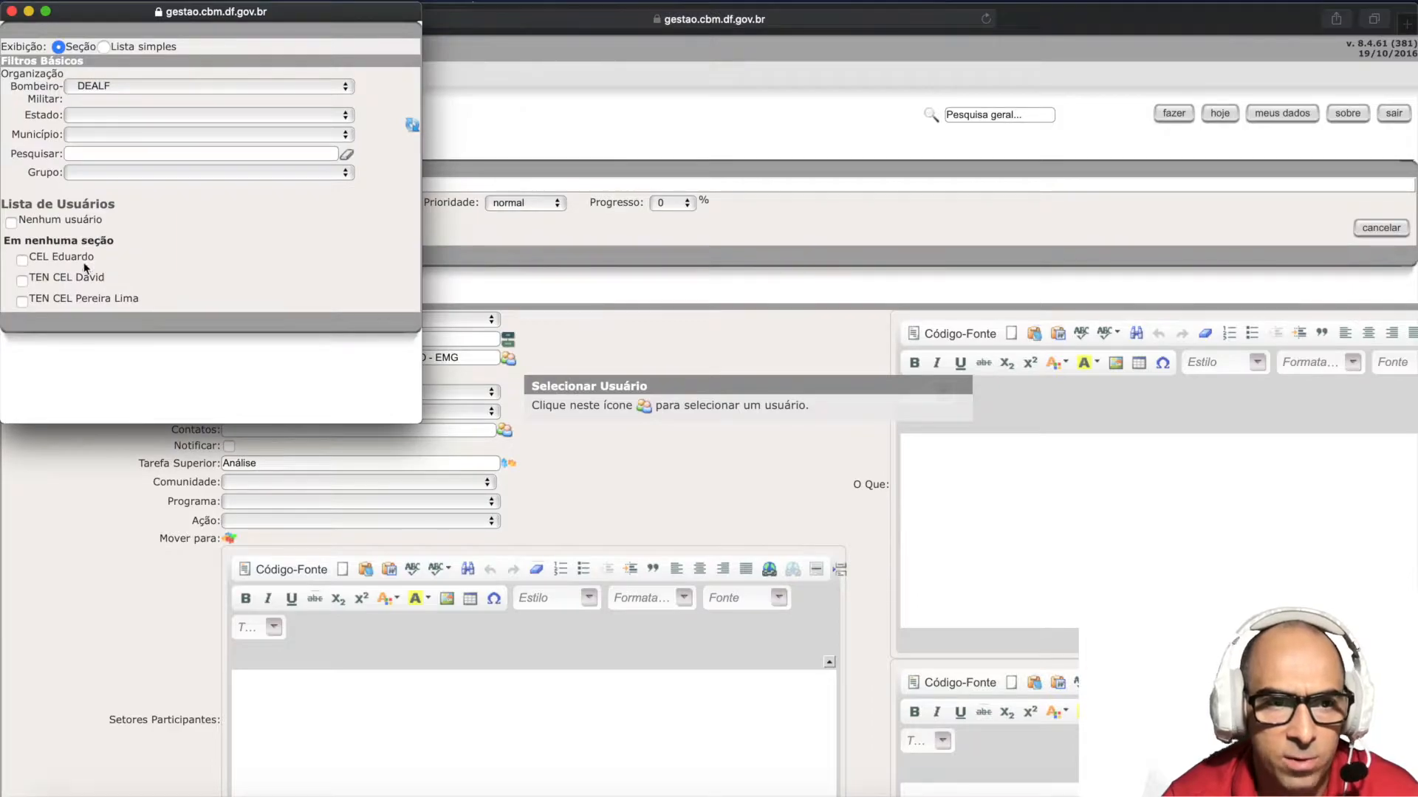
pyautogui.click(66, 305)
pyautogui.click(25, 231)
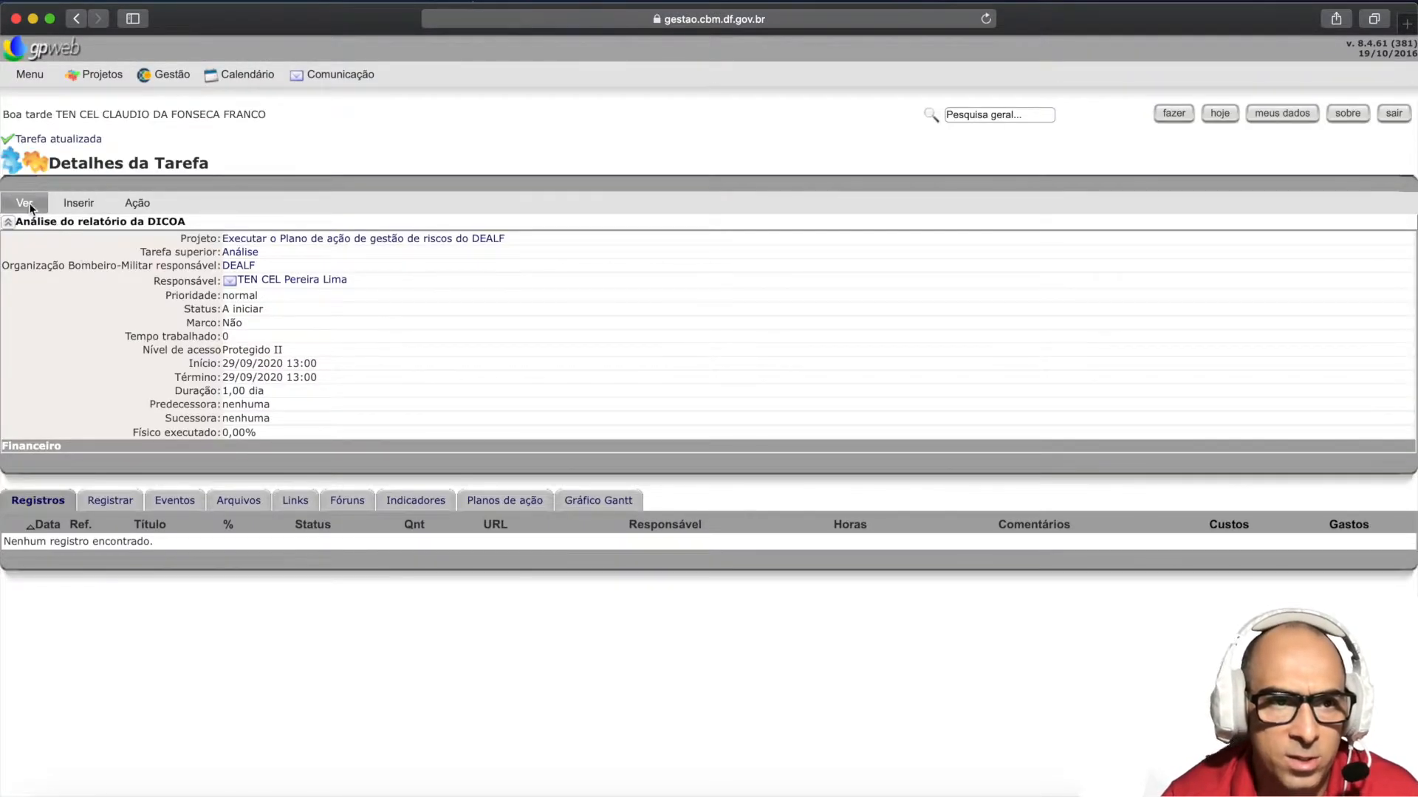
# - Return to the project's task list and open the "Análise do relatório da DIOFI" task
pyautogui.click(25, 204)
pyautogui.click(70, 234)
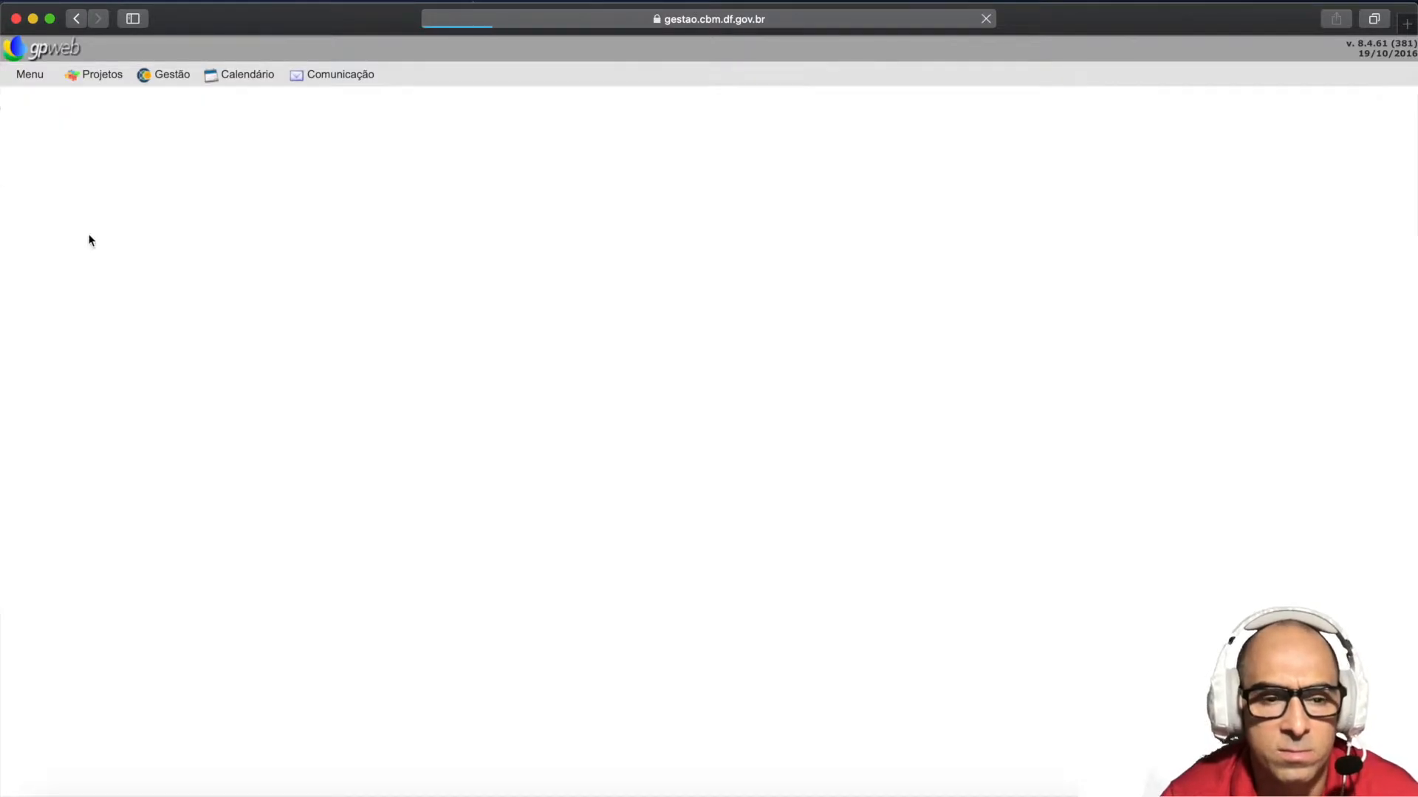
pyautogui.scroll(-15, 310, 535)
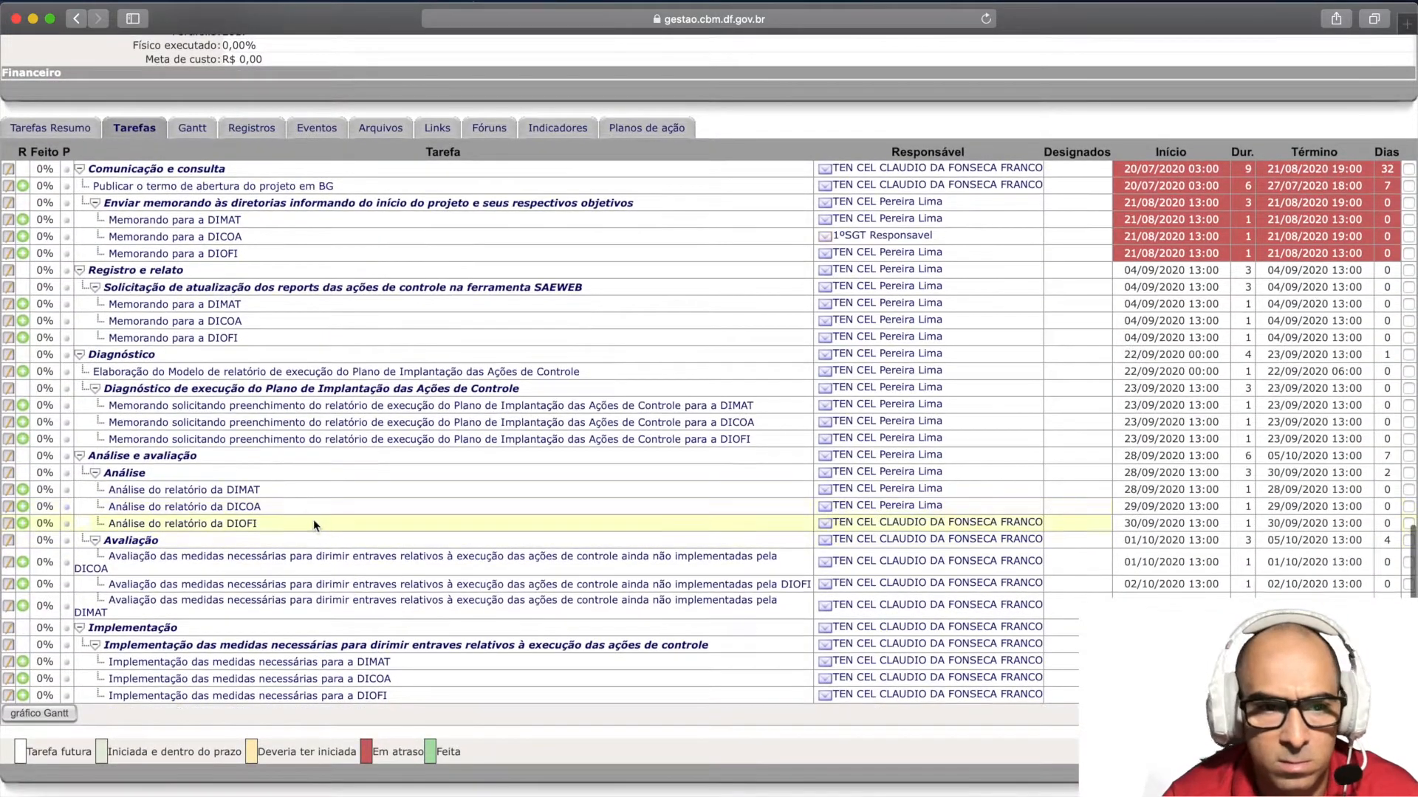
pyautogui.click(248, 523)
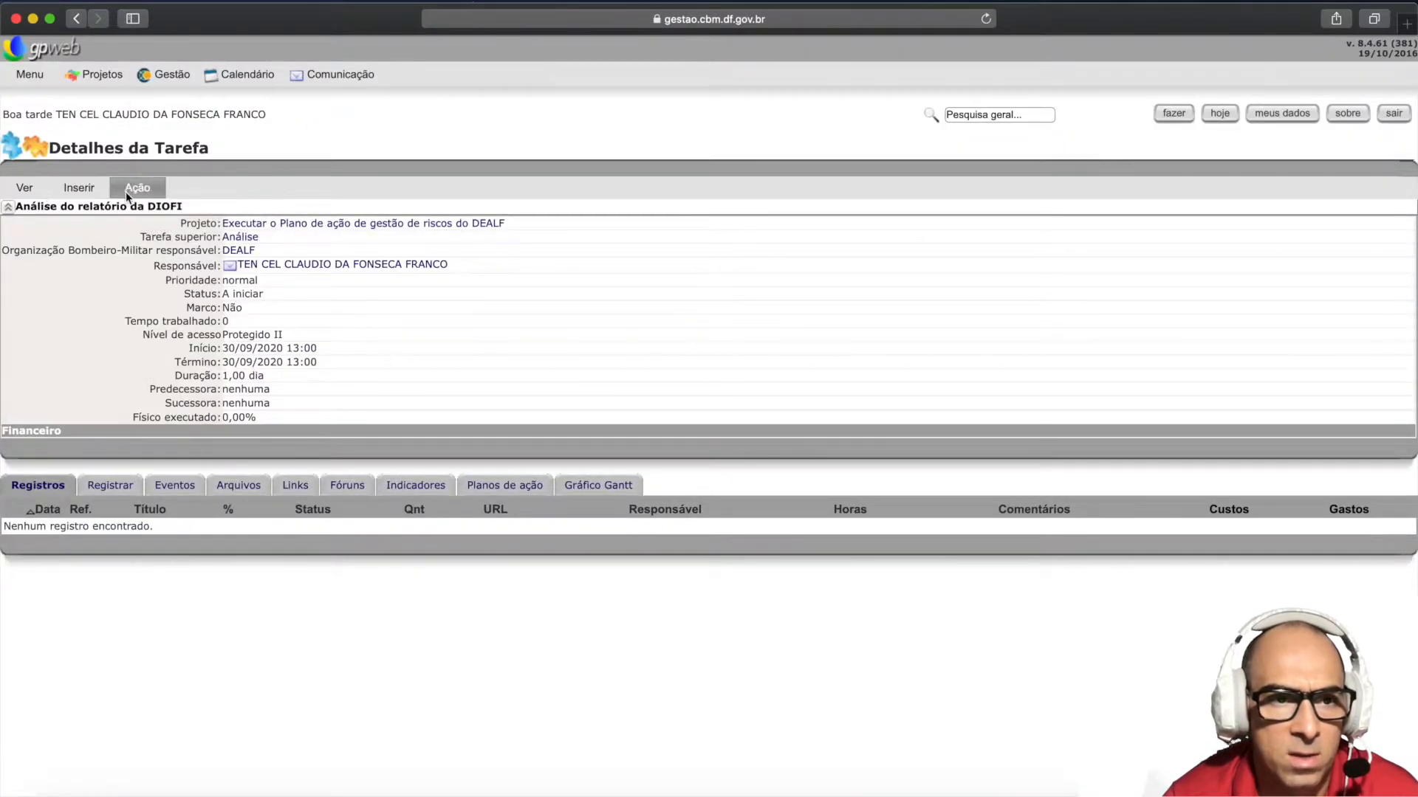
# - Edit the "Análise do relatório da DIOFI" task, set the project's manager as Responsável, and save it
pyautogui.click(137, 209)
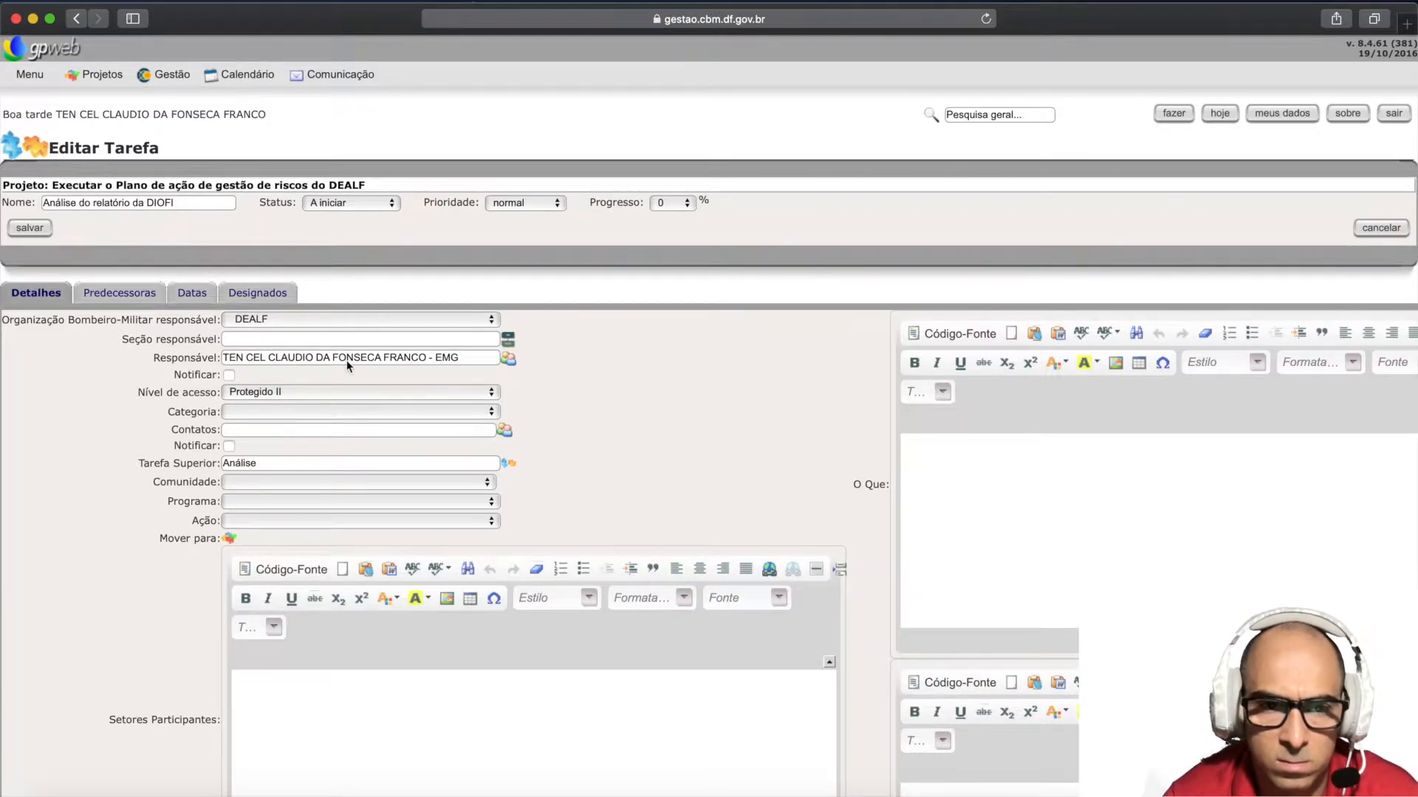
pyautogui.click(508, 360)
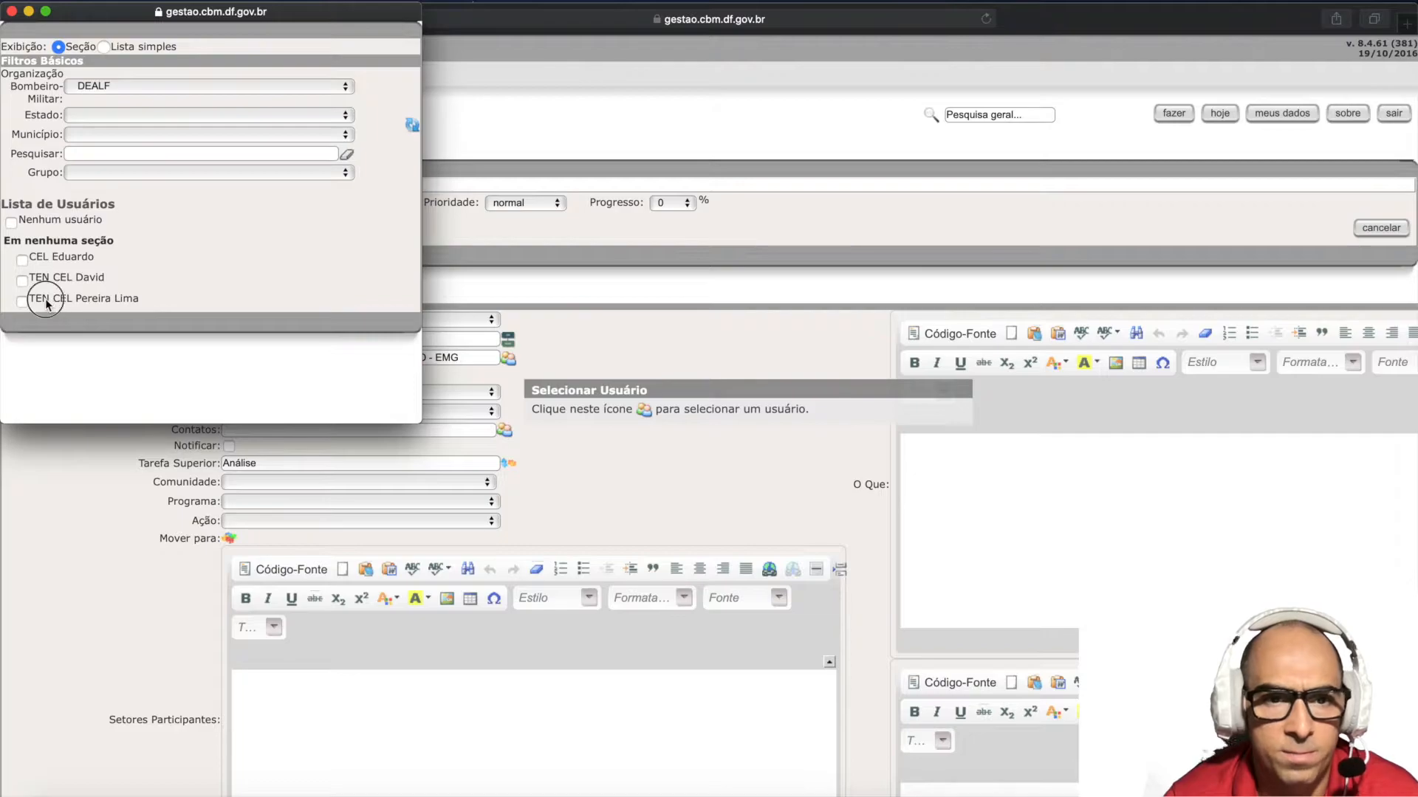
pyautogui.click(22, 302)
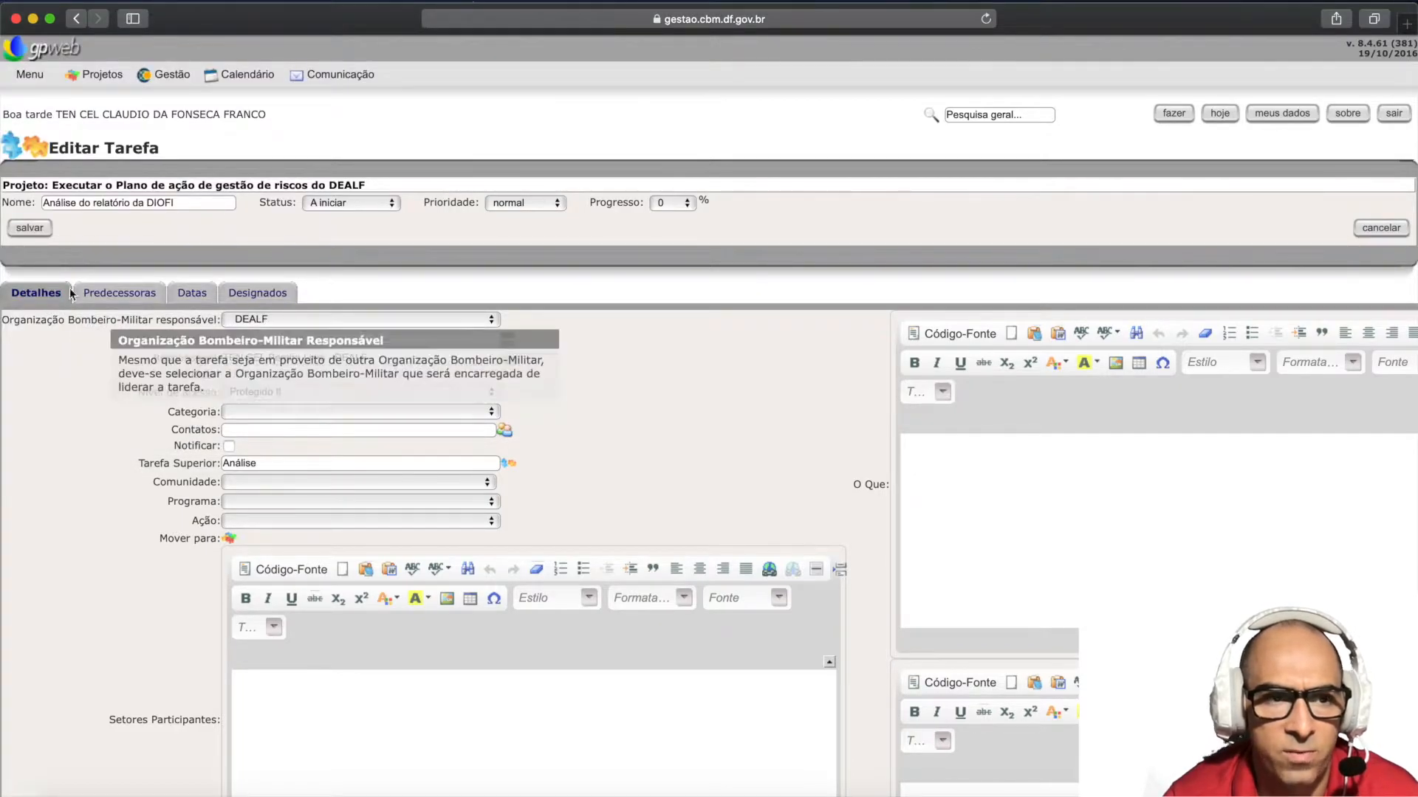
pyautogui.click(30, 229)
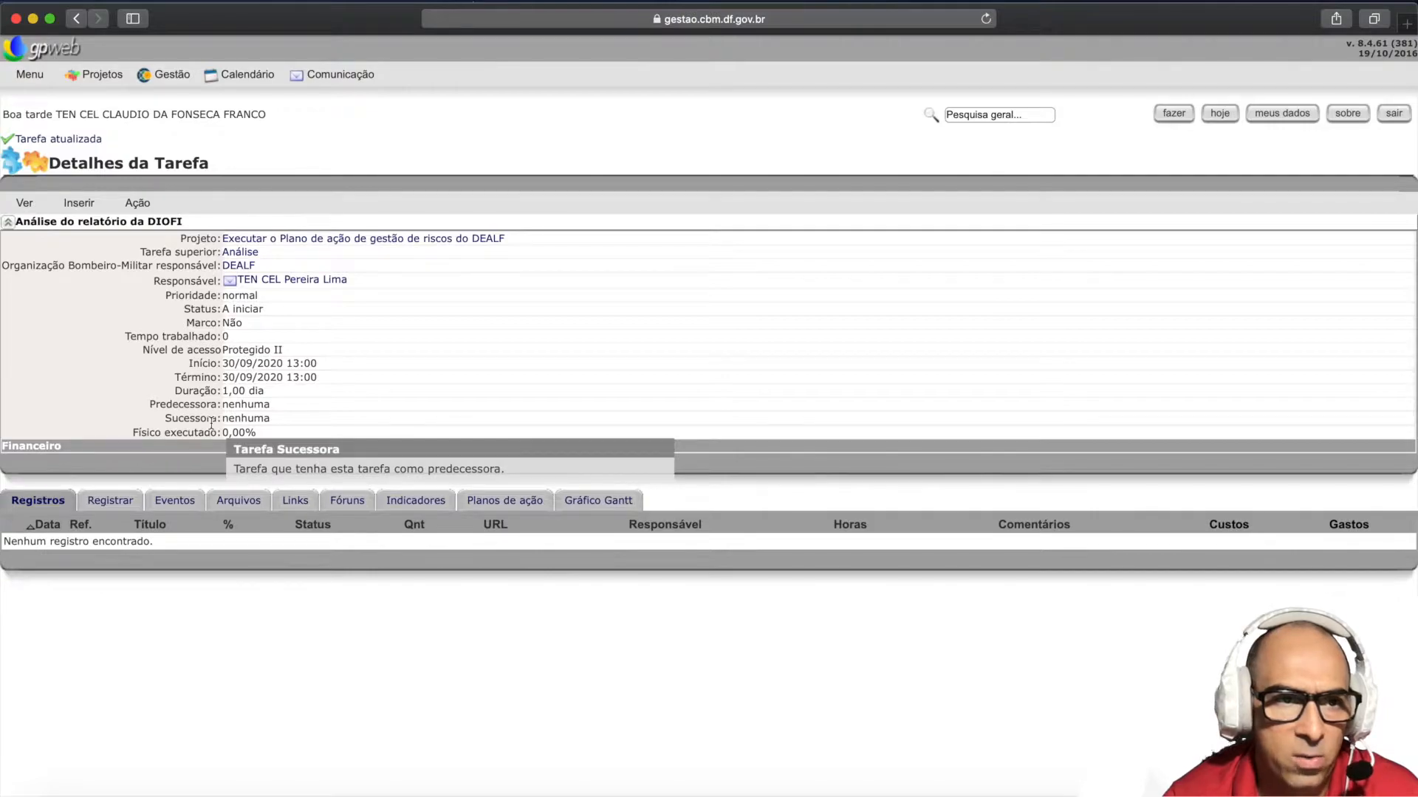
# - Return to the project's task list and open the "Avaliação" task under "Análise e avaliação"
pyautogui.click(25, 202)
pyautogui.click(30, 229)
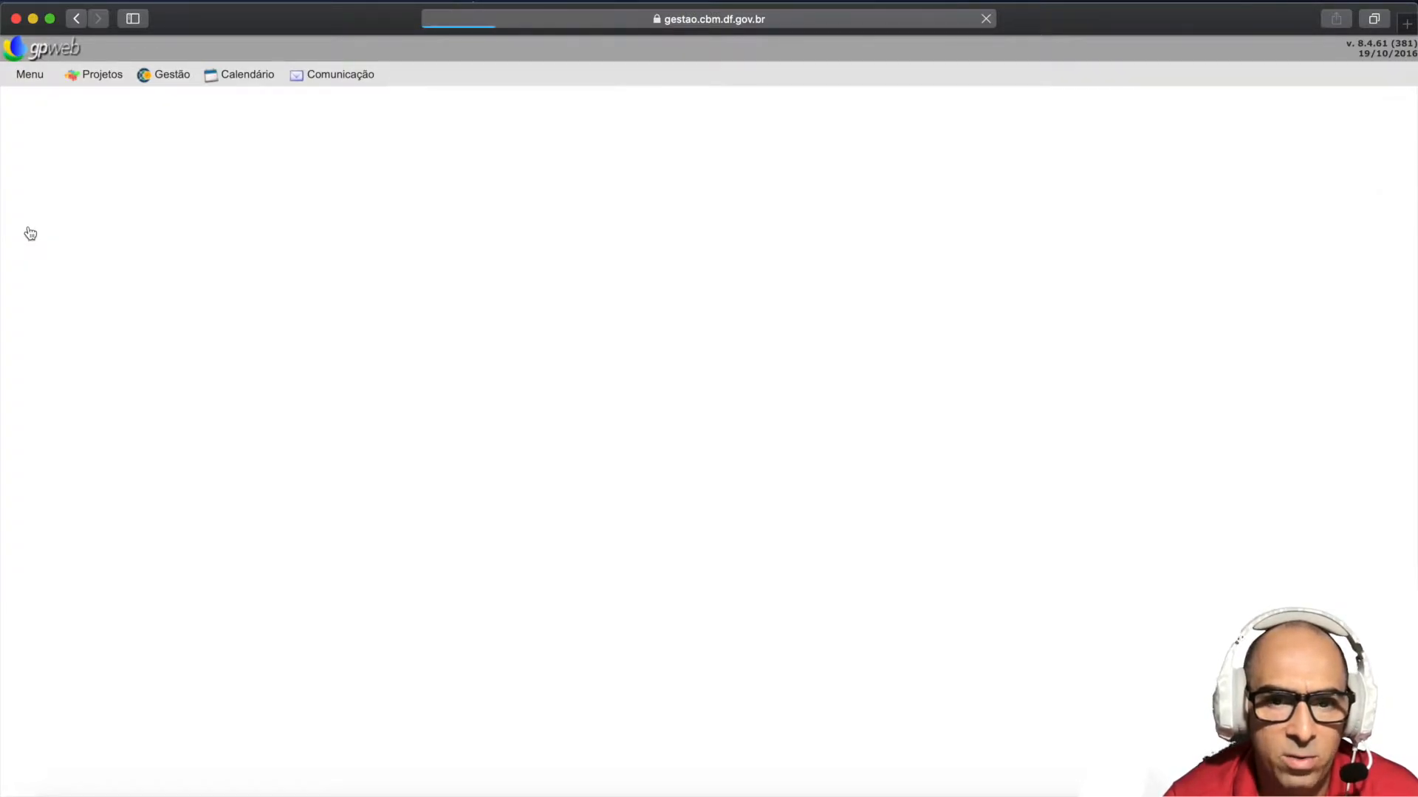
pyautogui.scroll(-10, 282, 458)
pyautogui.scroll(-10, 282, 457)
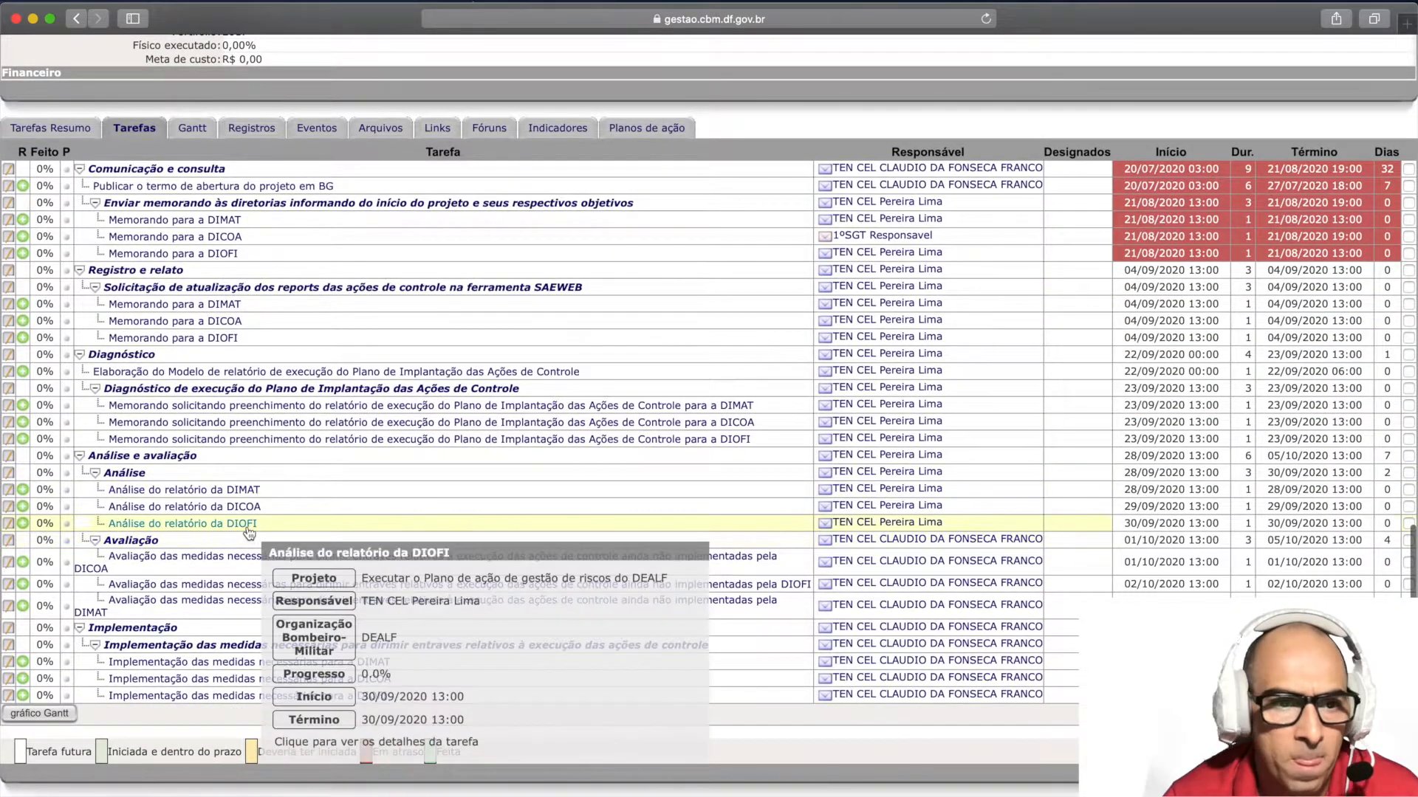
pyautogui.click(153, 543)
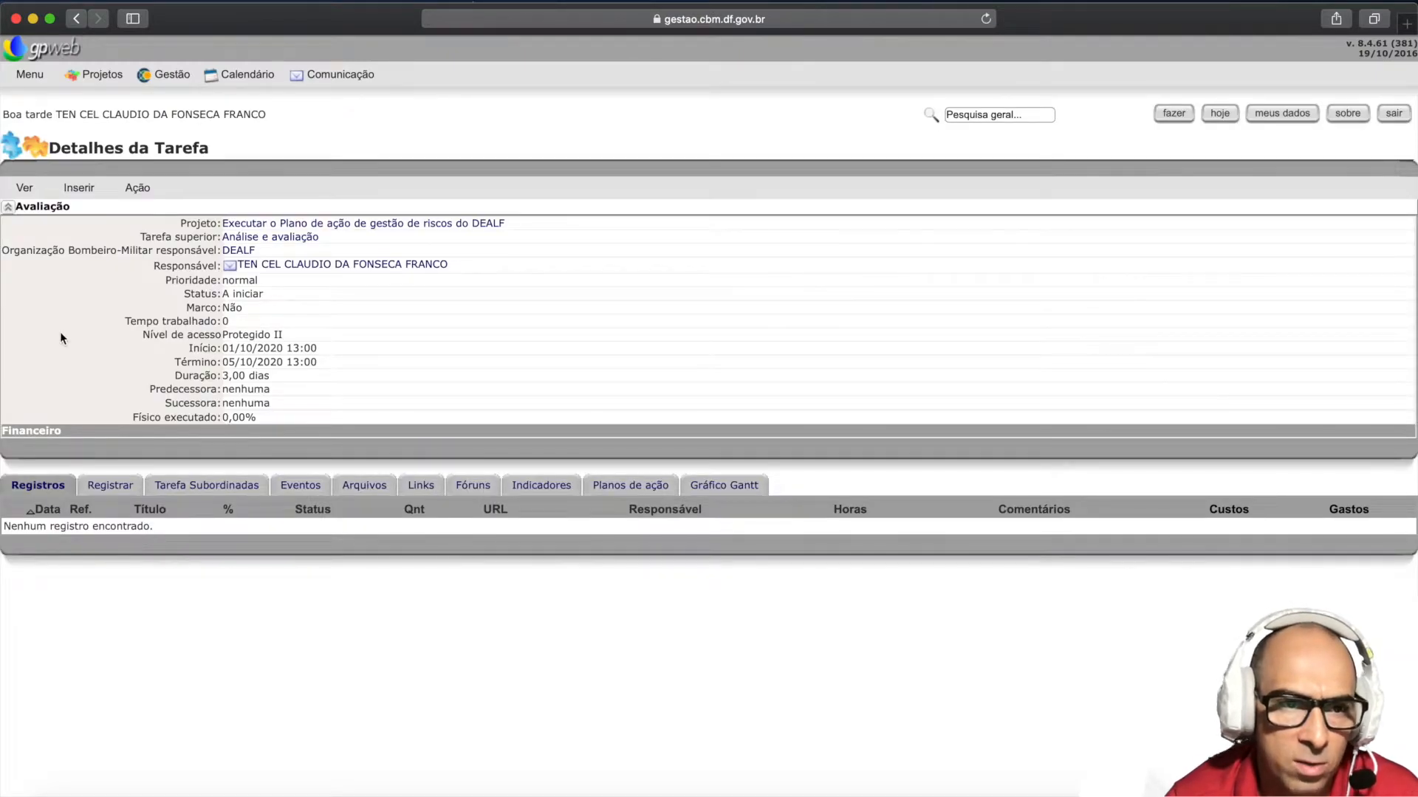
# - Edit the "Avaliação" task, set the project's manager as its Responsável, and save it
pyautogui.click(127, 188)
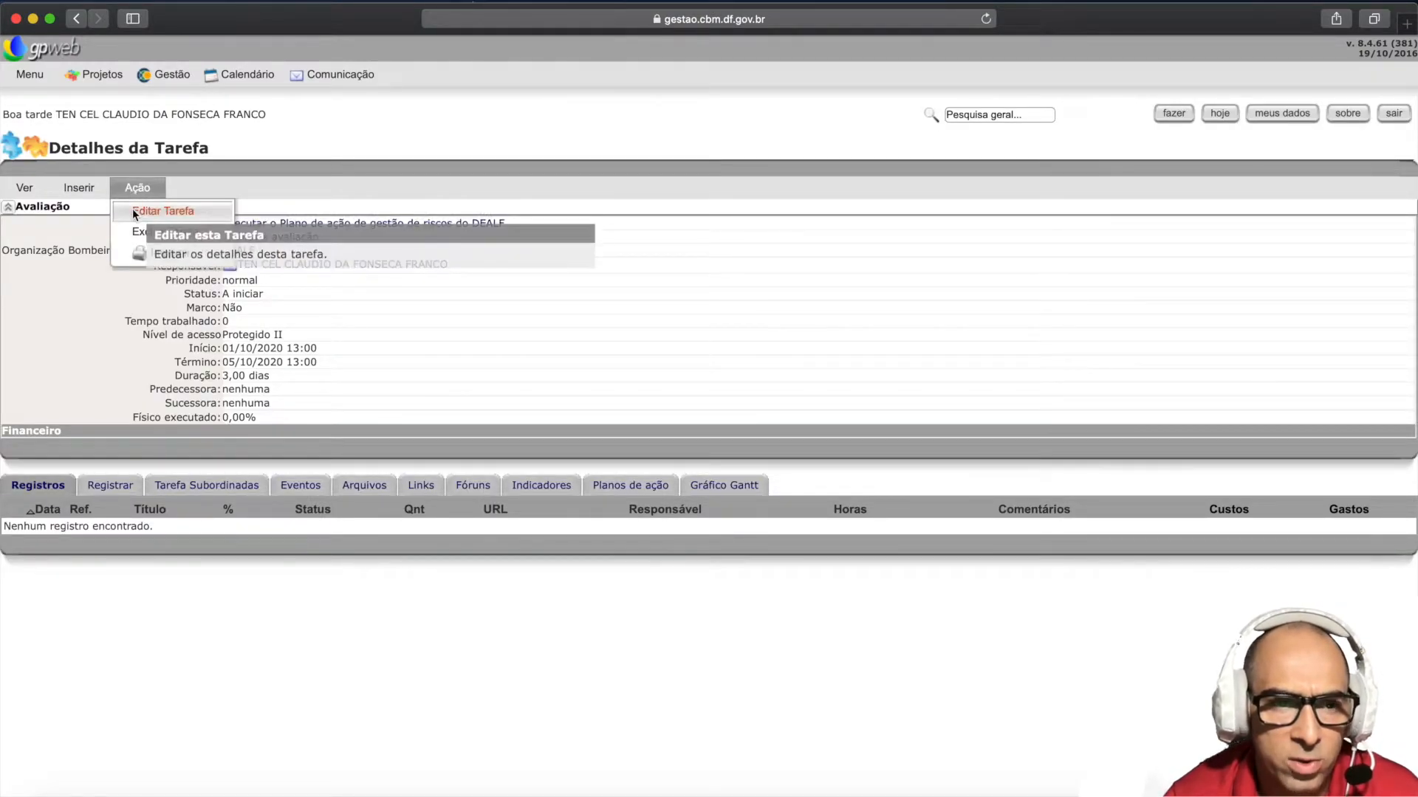
pyautogui.click(132, 210)
pyautogui.scroll(-3, 285, 535)
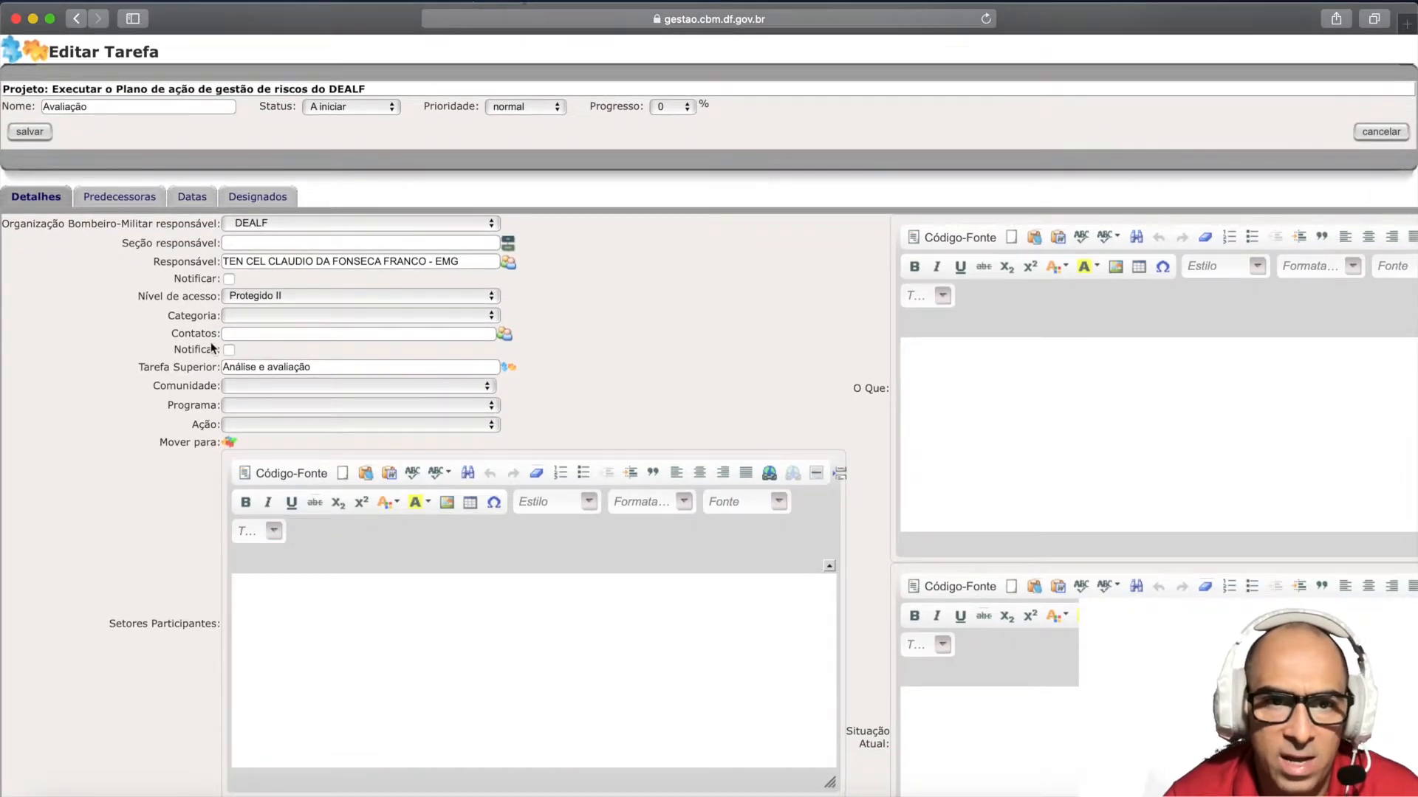
pyautogui.click(512, 269)
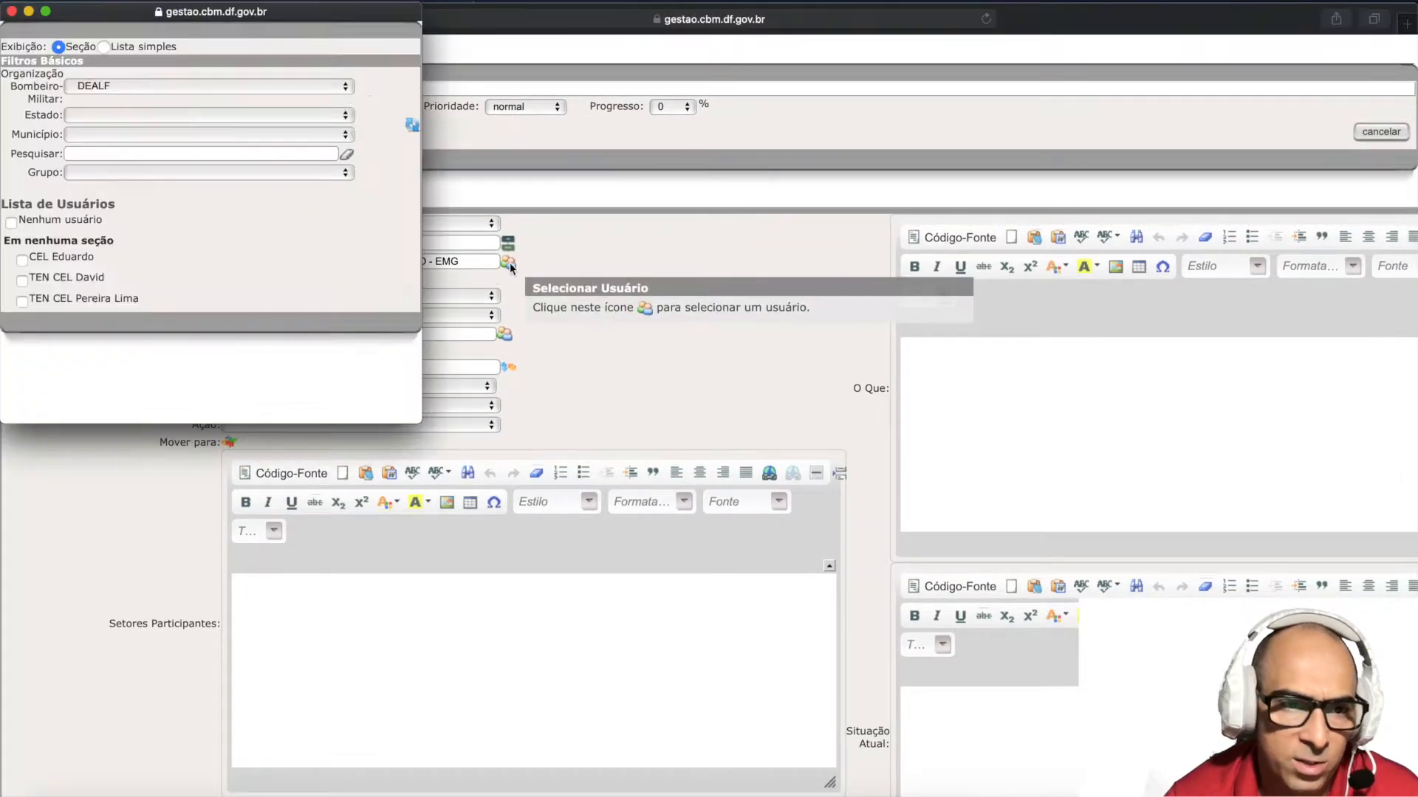
pyautogui.click(127, 294)
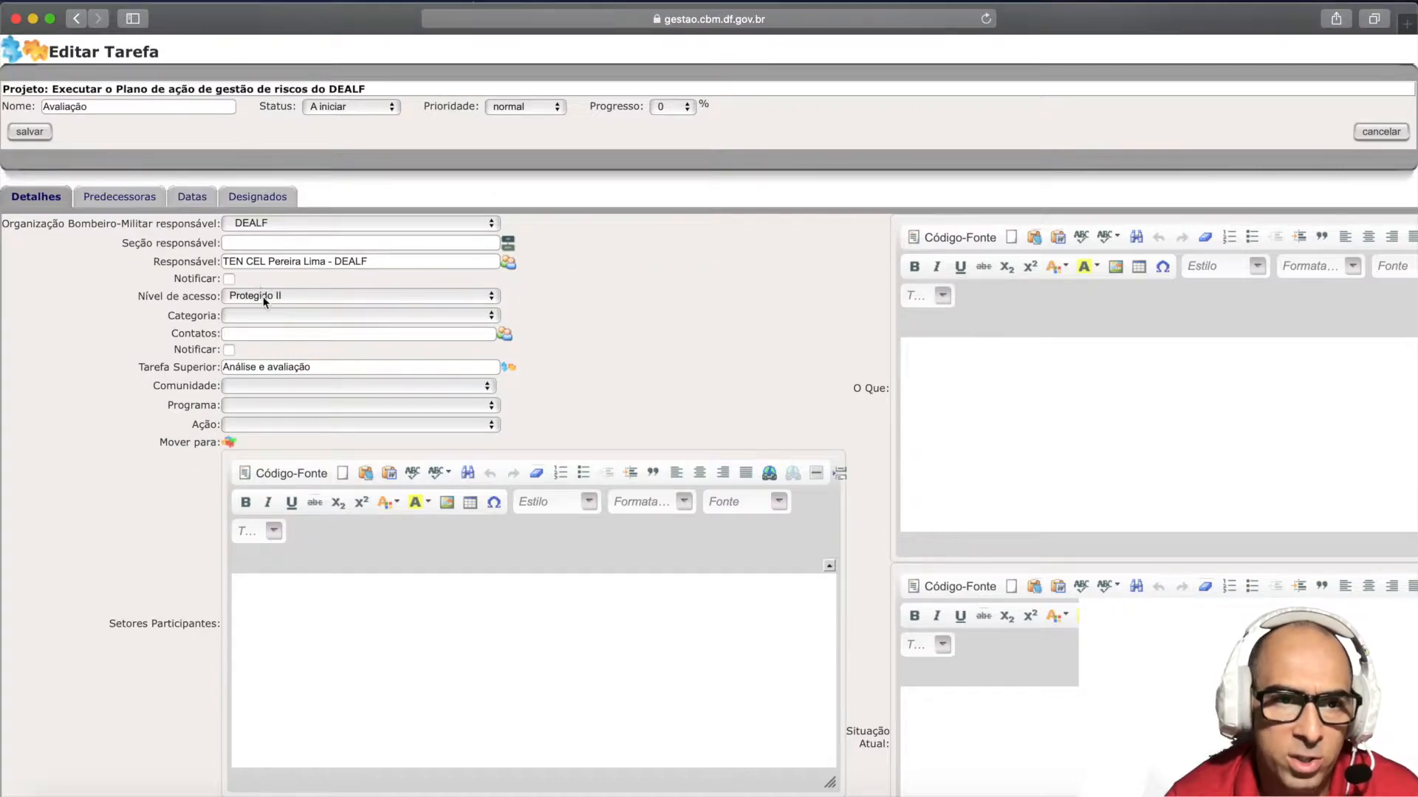
pyautogui.scroll(-1, 277, 362)
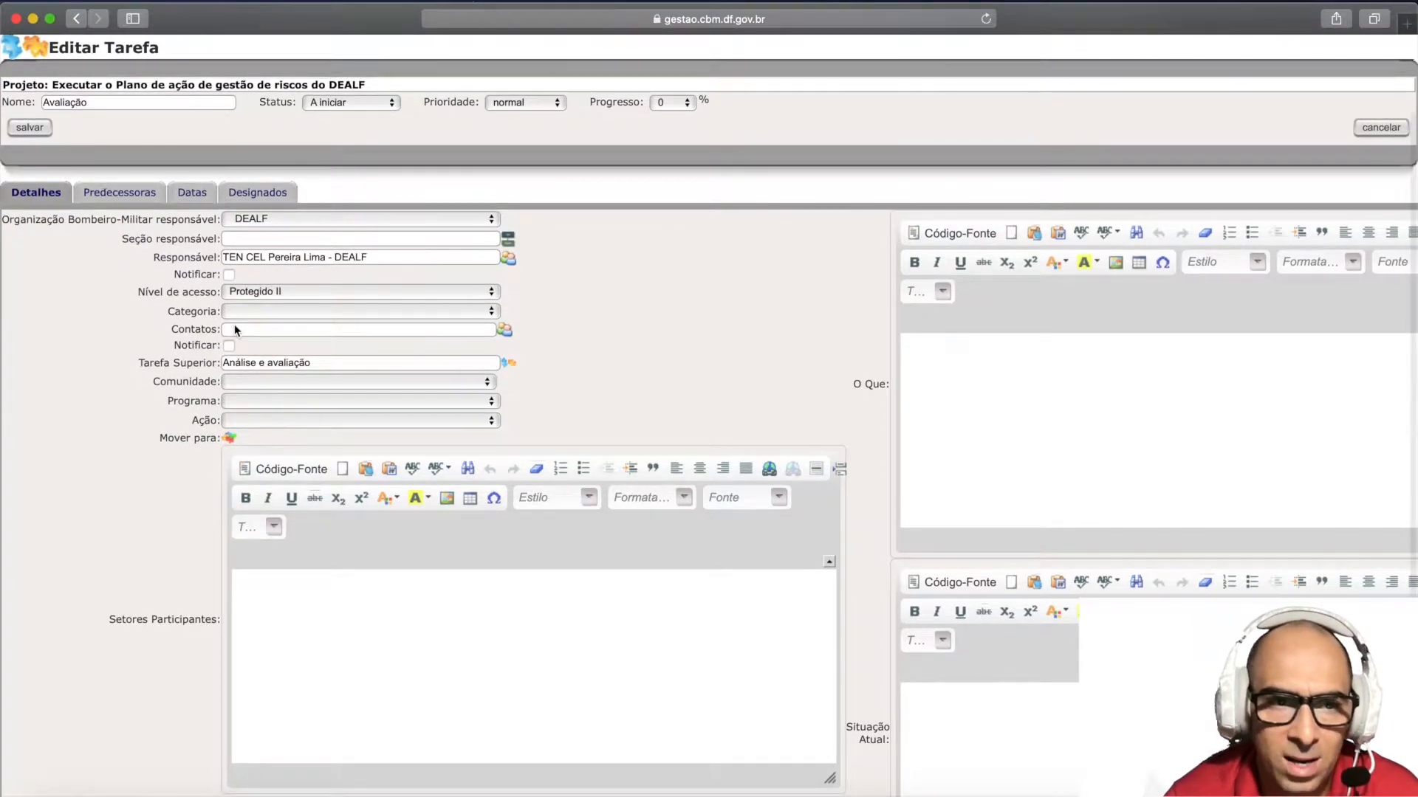
pyautogui.click(37, 132)
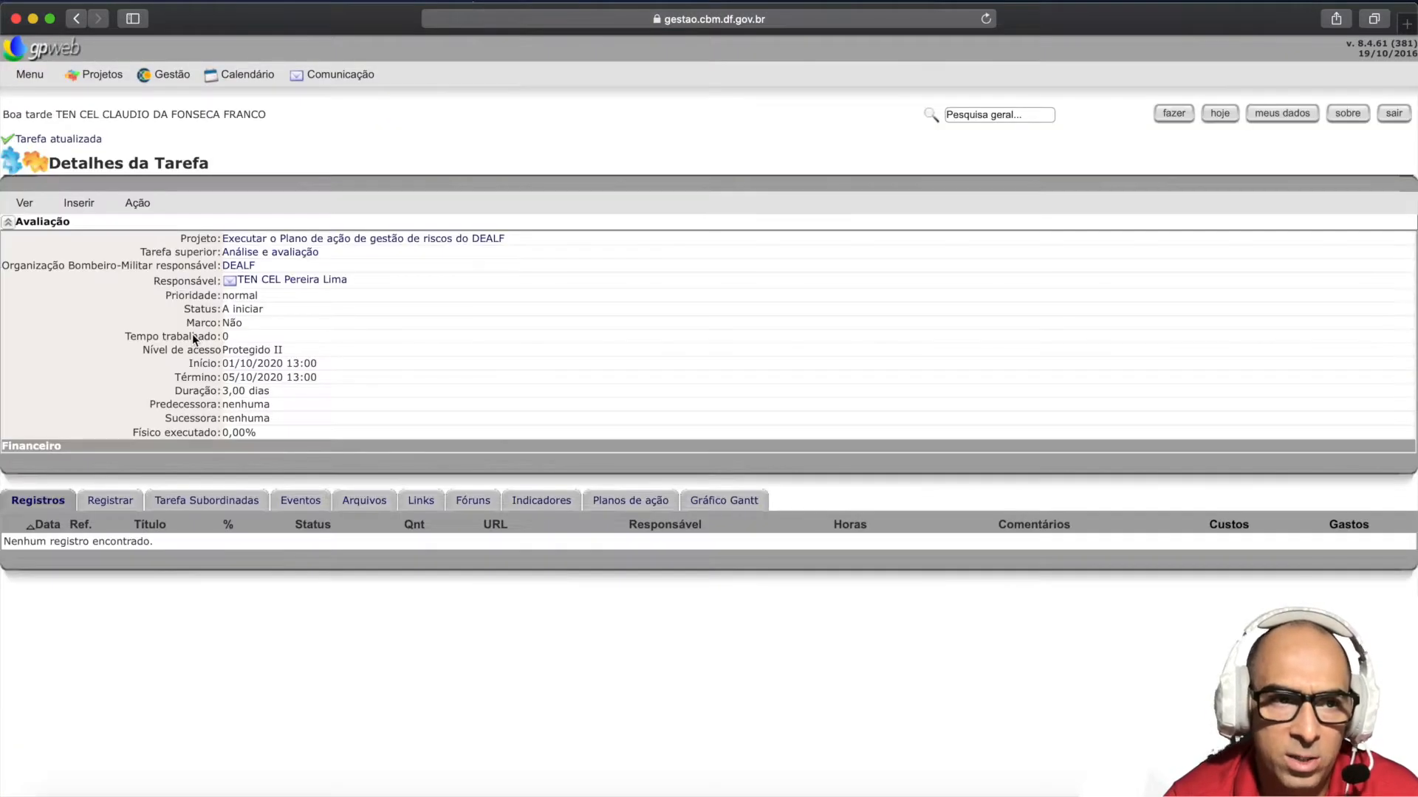
# - Return to the project's task list and open the DICOA "Avaliação das medidas necessárias" task under "Avaliação"
pyautogui.click(24, 202)
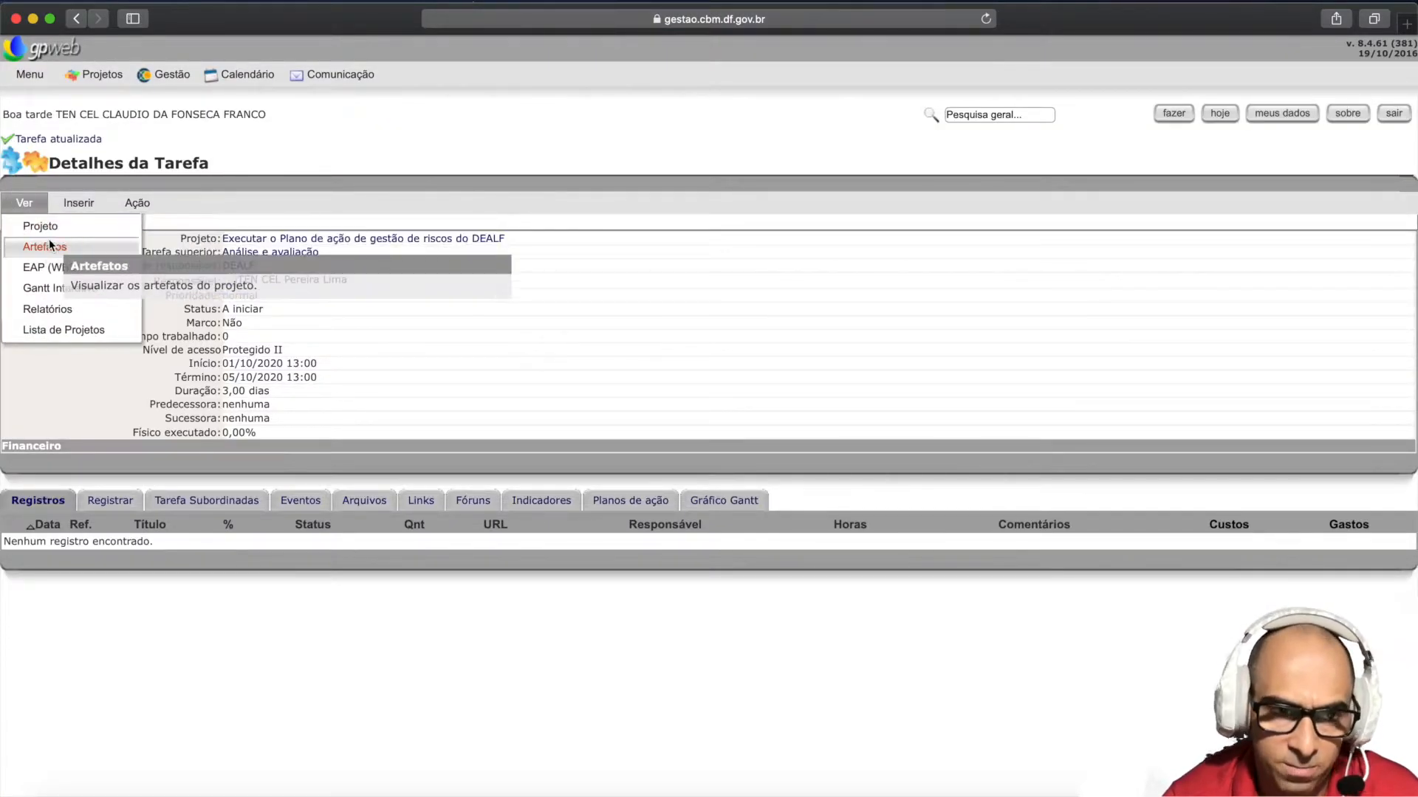
pyautogui.click(46, 227)
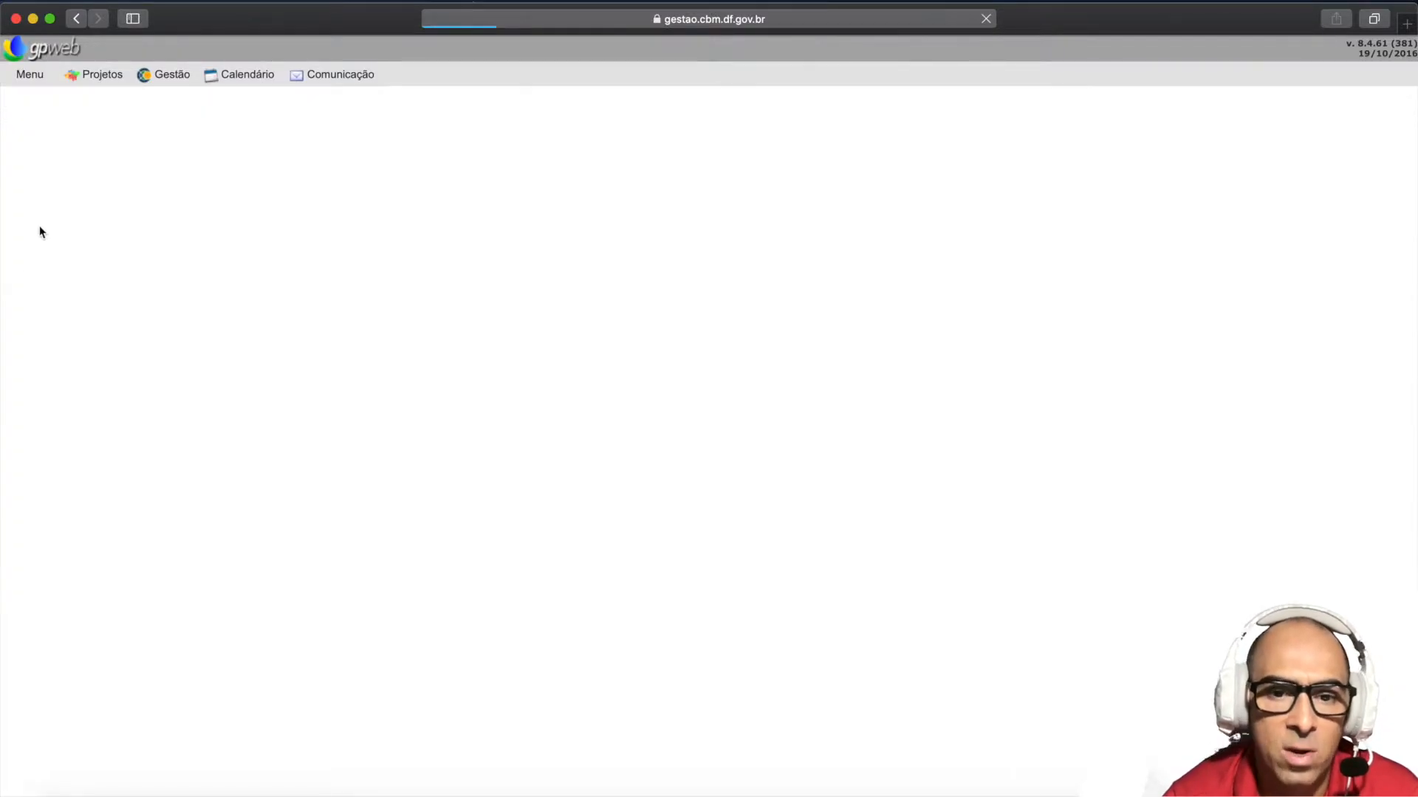
pyautogui.scroll(-3, 248, 485)
pyautogui.scroll(-15, 248, 485)
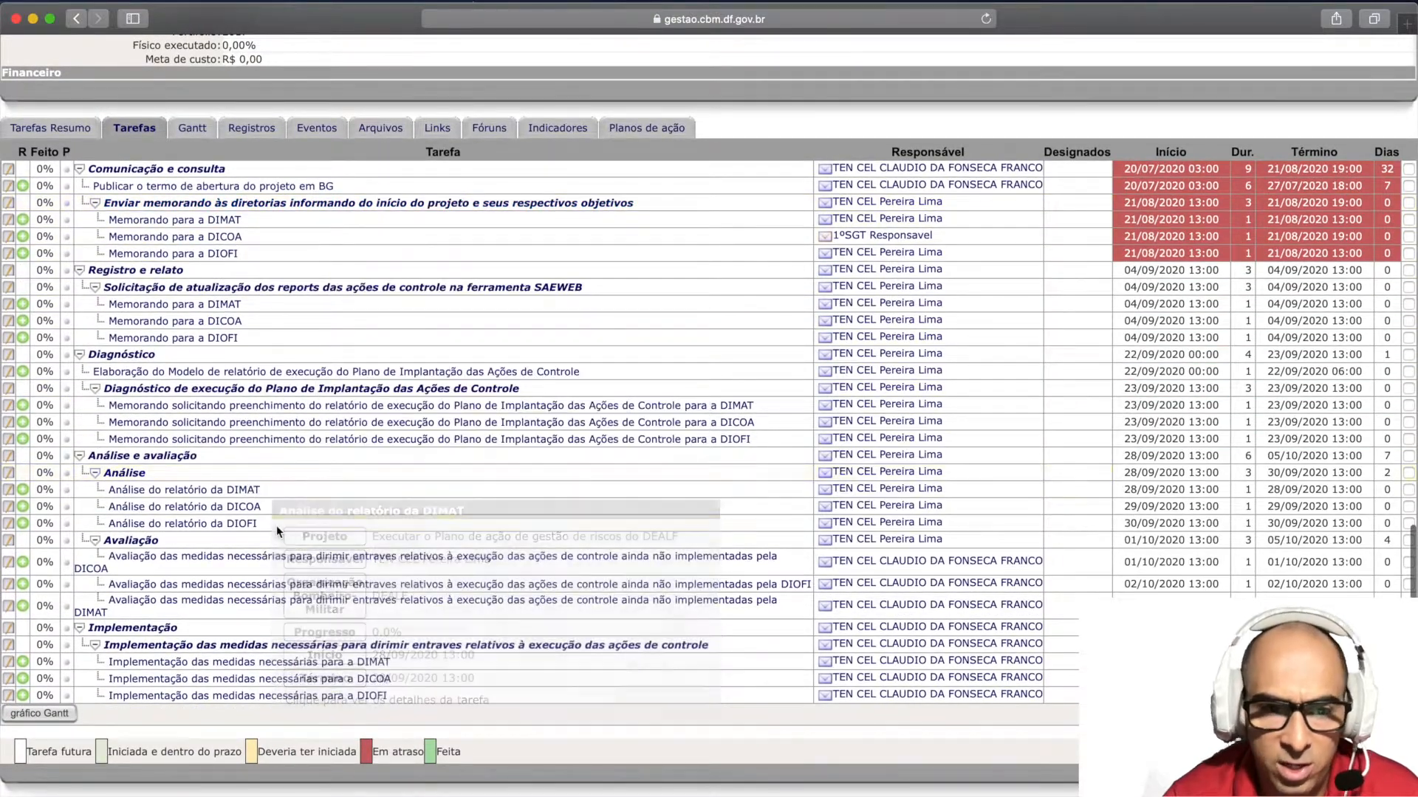
pyautogui.moveTo(276, 562)
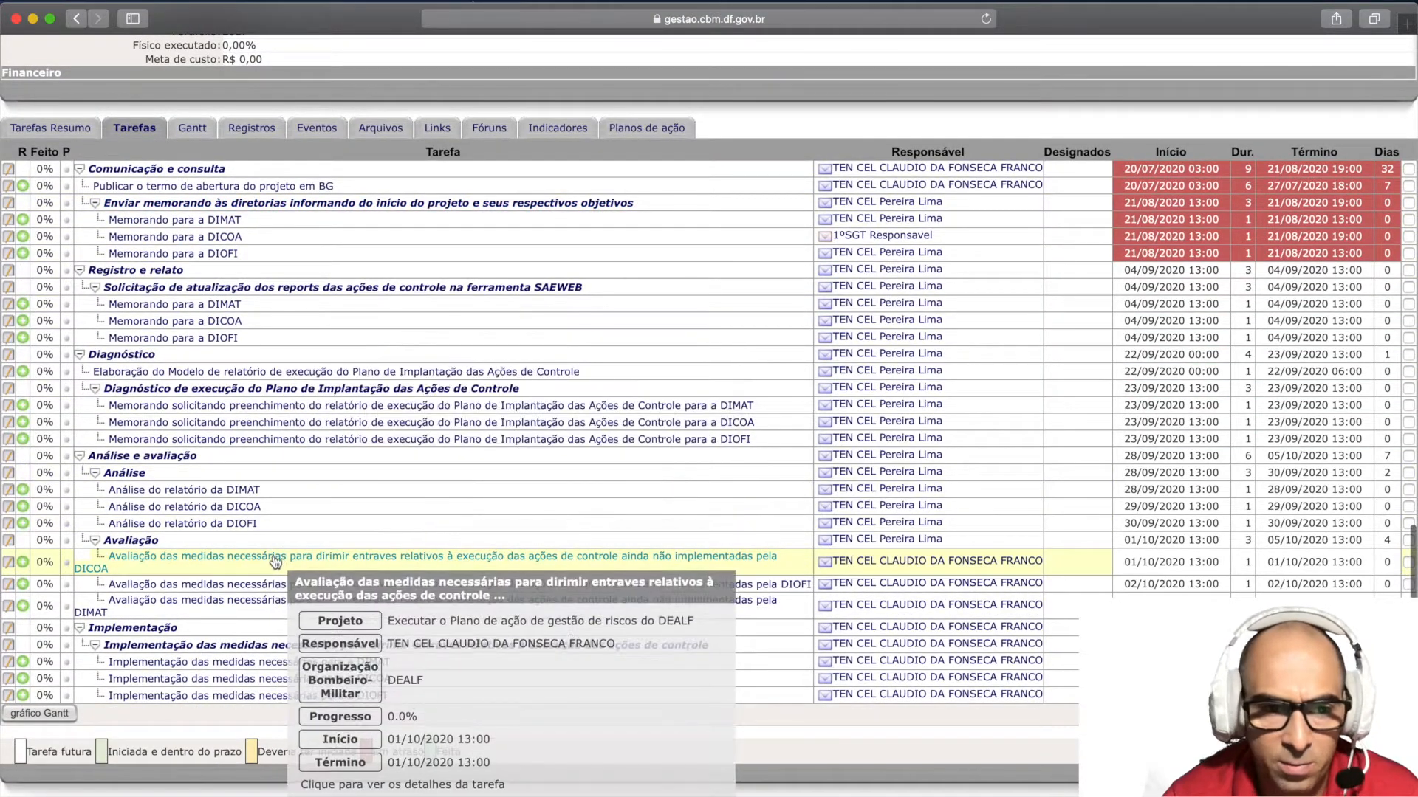
pyautogui.click(276, 562)
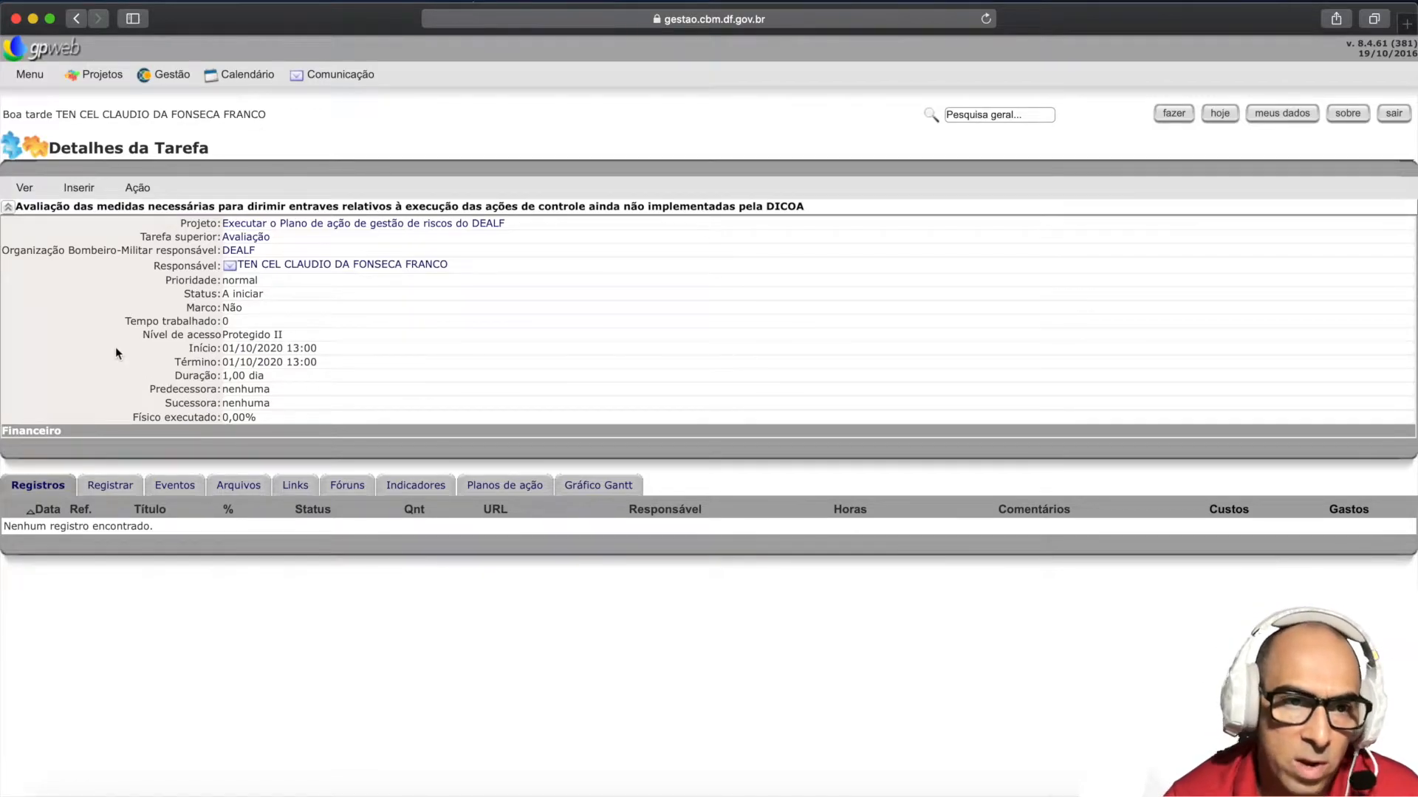
# - Edit the DICOA "Avaliação das medidas necessárias" task, set the project's manager as Responsável, and save it
pyautogui.click(136, 189)
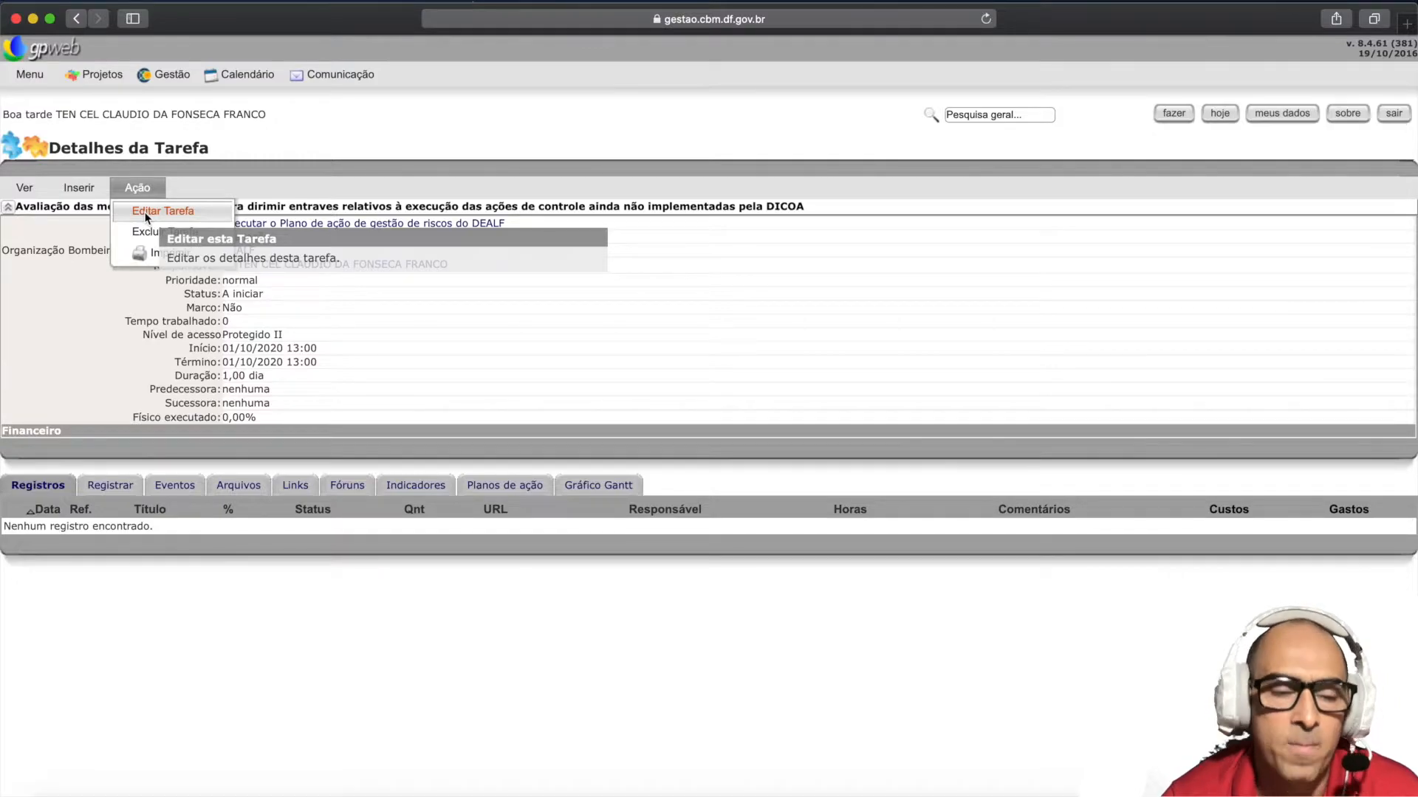
pyautogui.click(146, 213)
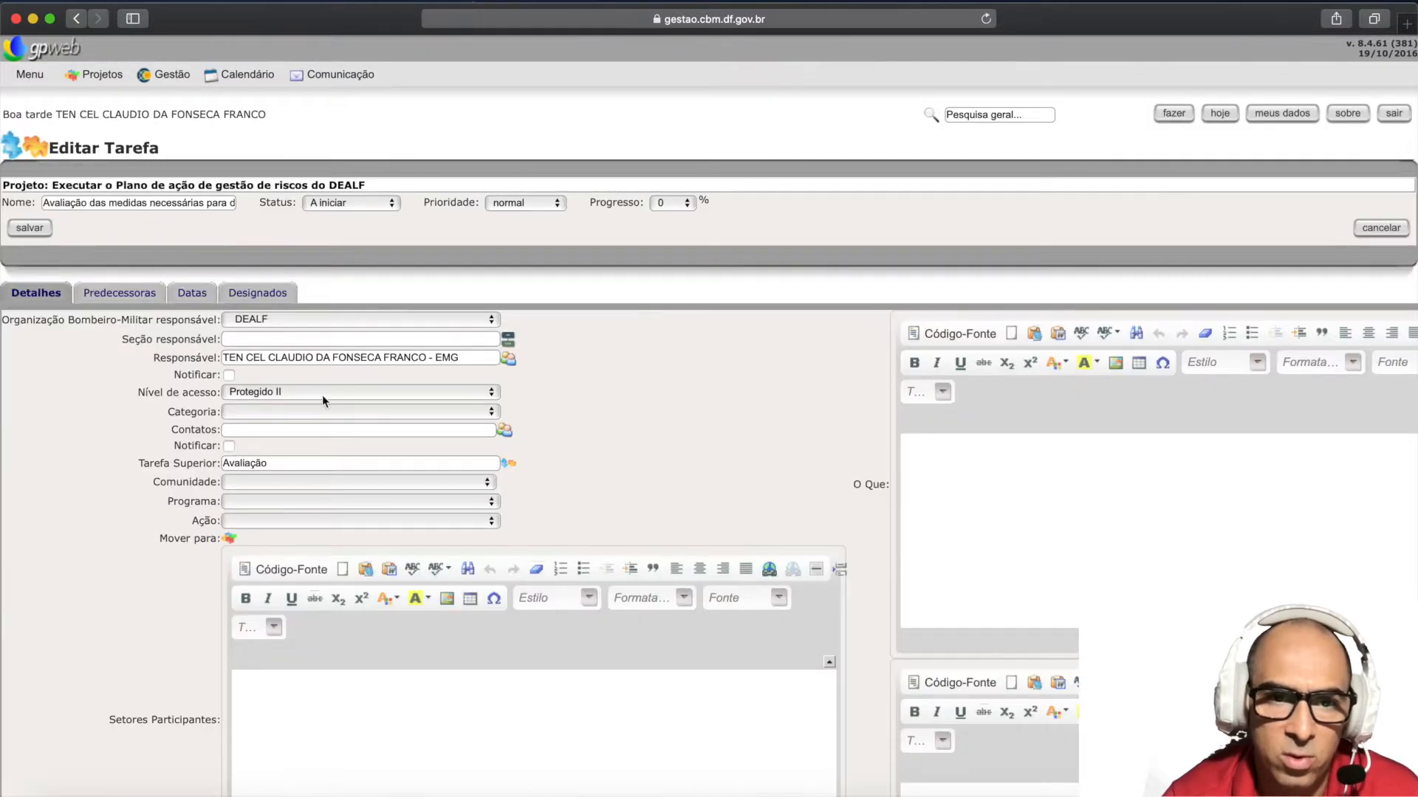
pyautogui.click(508, 358)
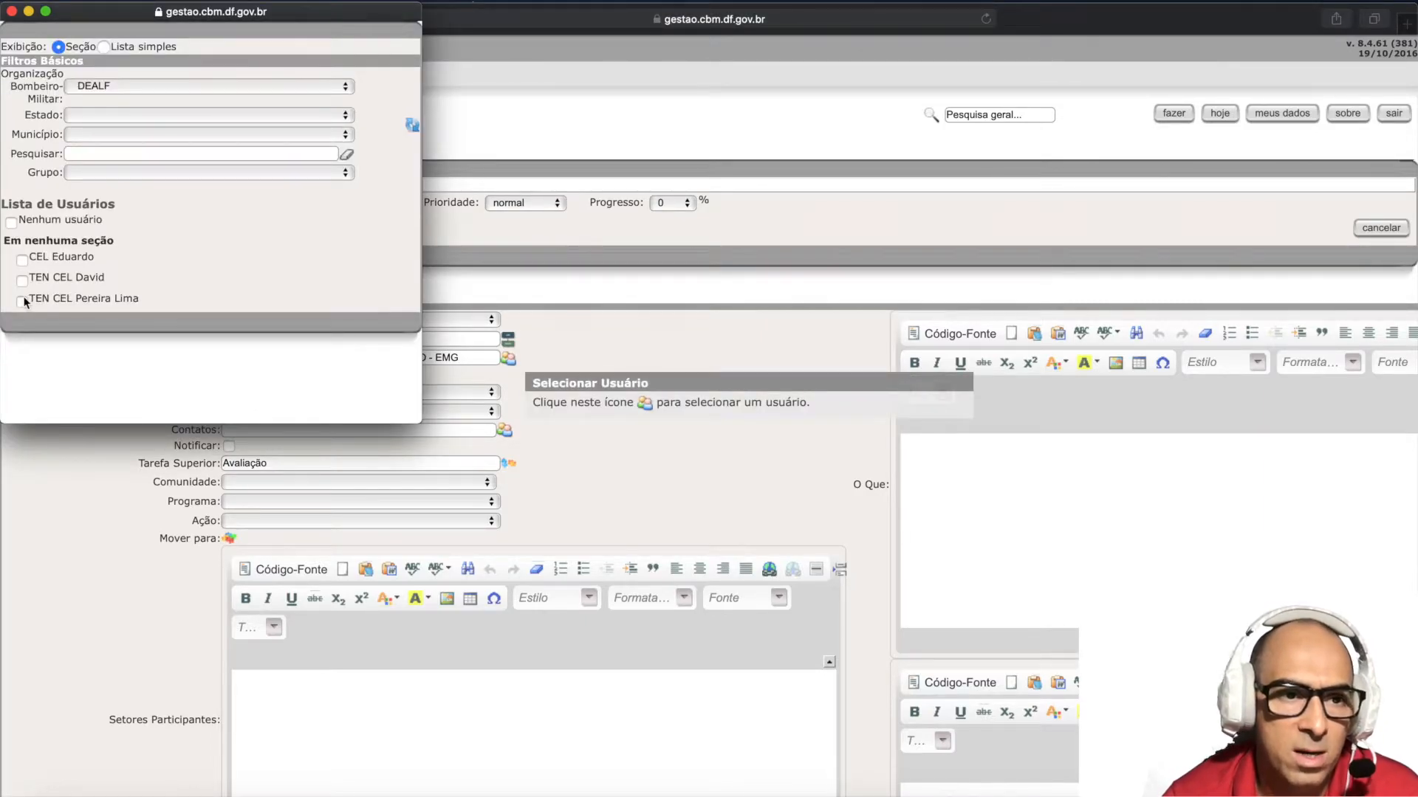
pyautogui.click(22, 300)
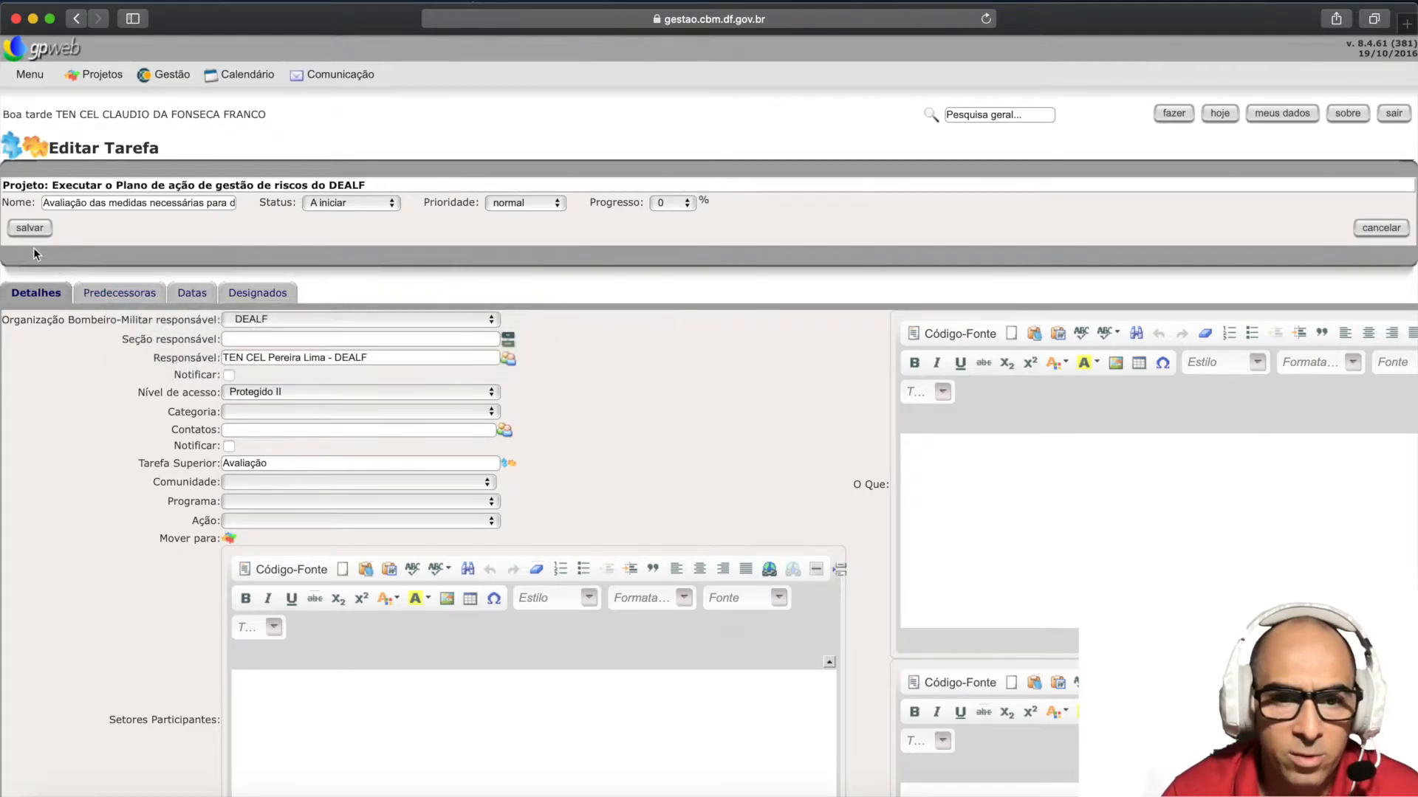
pyautogui.click(29, 228)
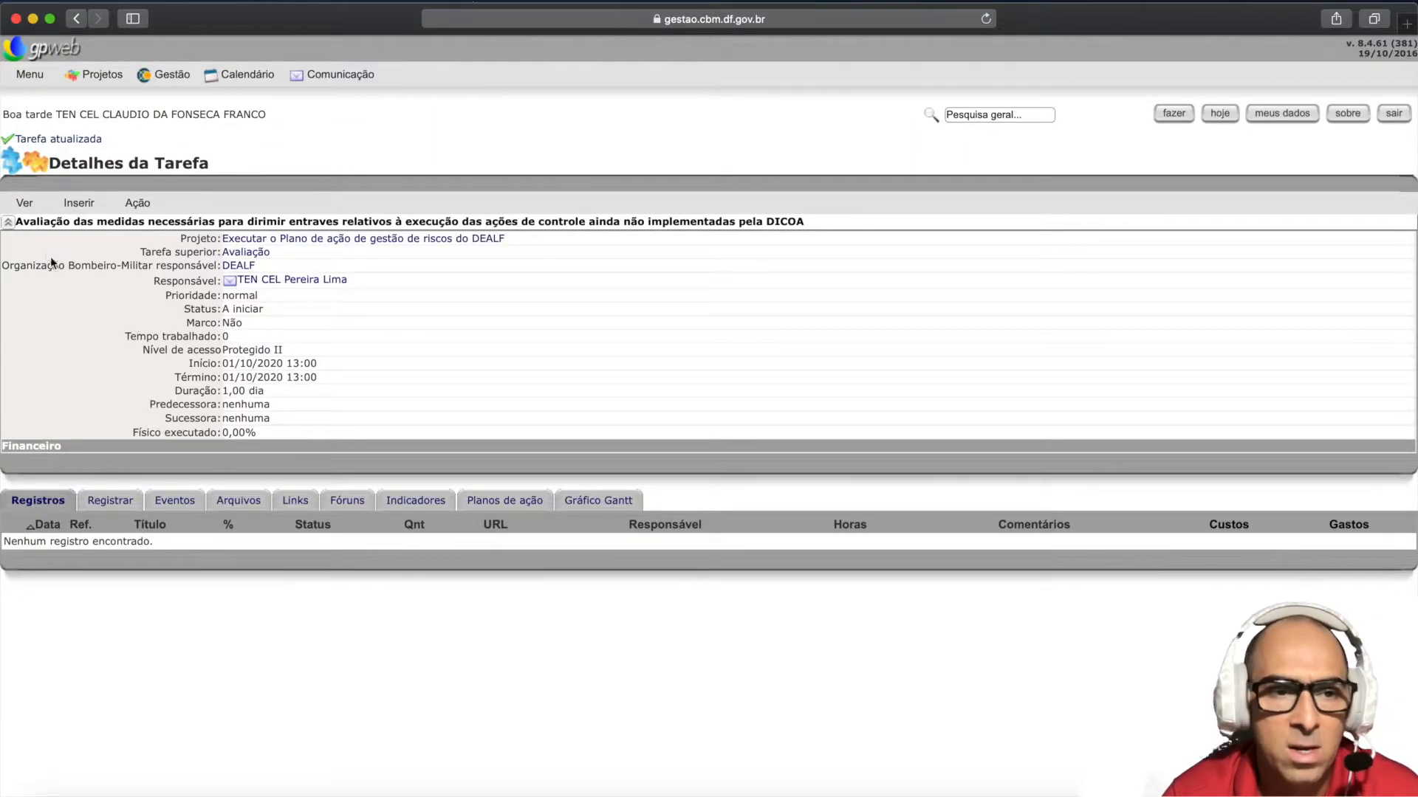
# - Return to the project's task list and open the DIOFI "Avaliação das medidas necessárias" task under "Avaliação"
pyautogui.click(24, 203)
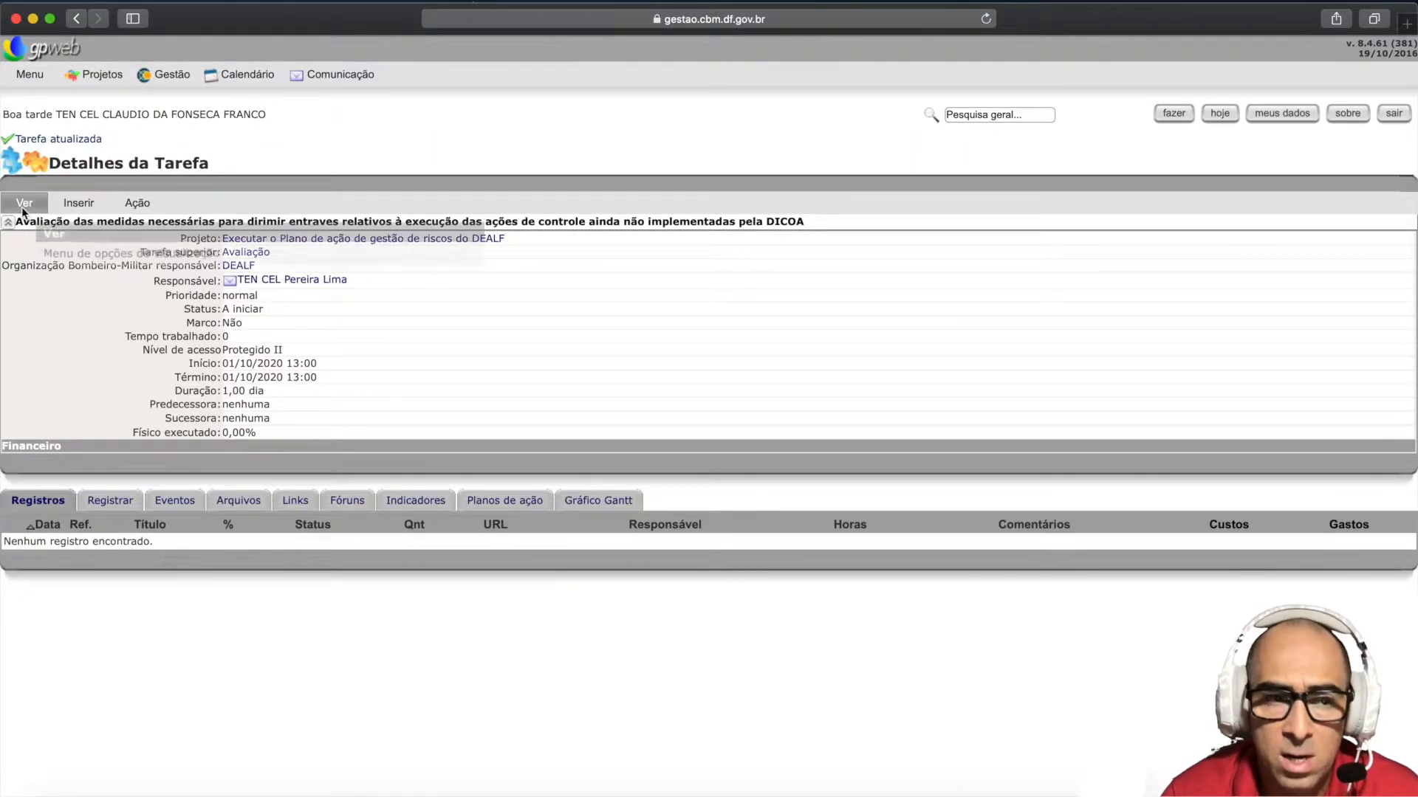
pyautogui.click(30, 227)
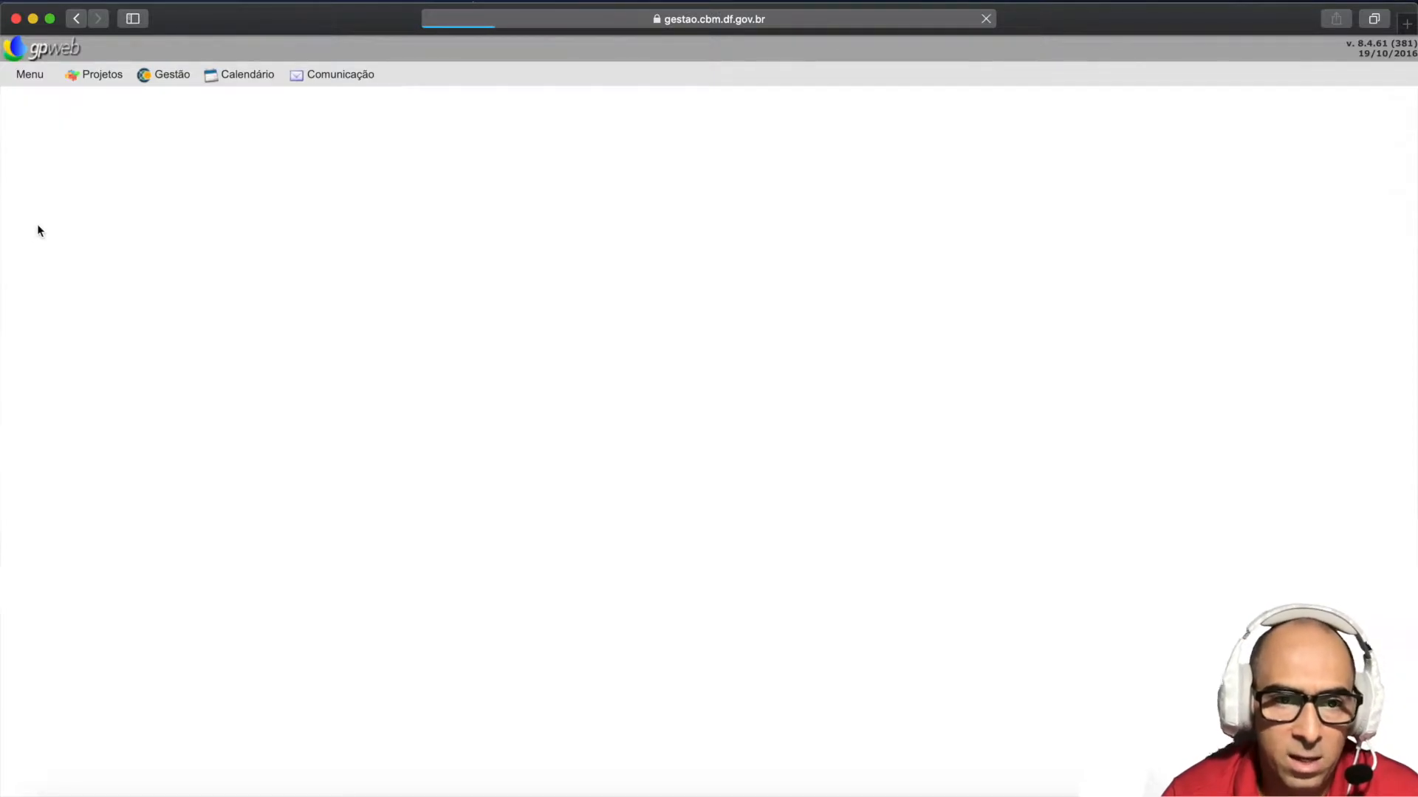
pyautogui.scroll(-10, 346, 486)
pyautogui.scroll(-8, 346, 486)
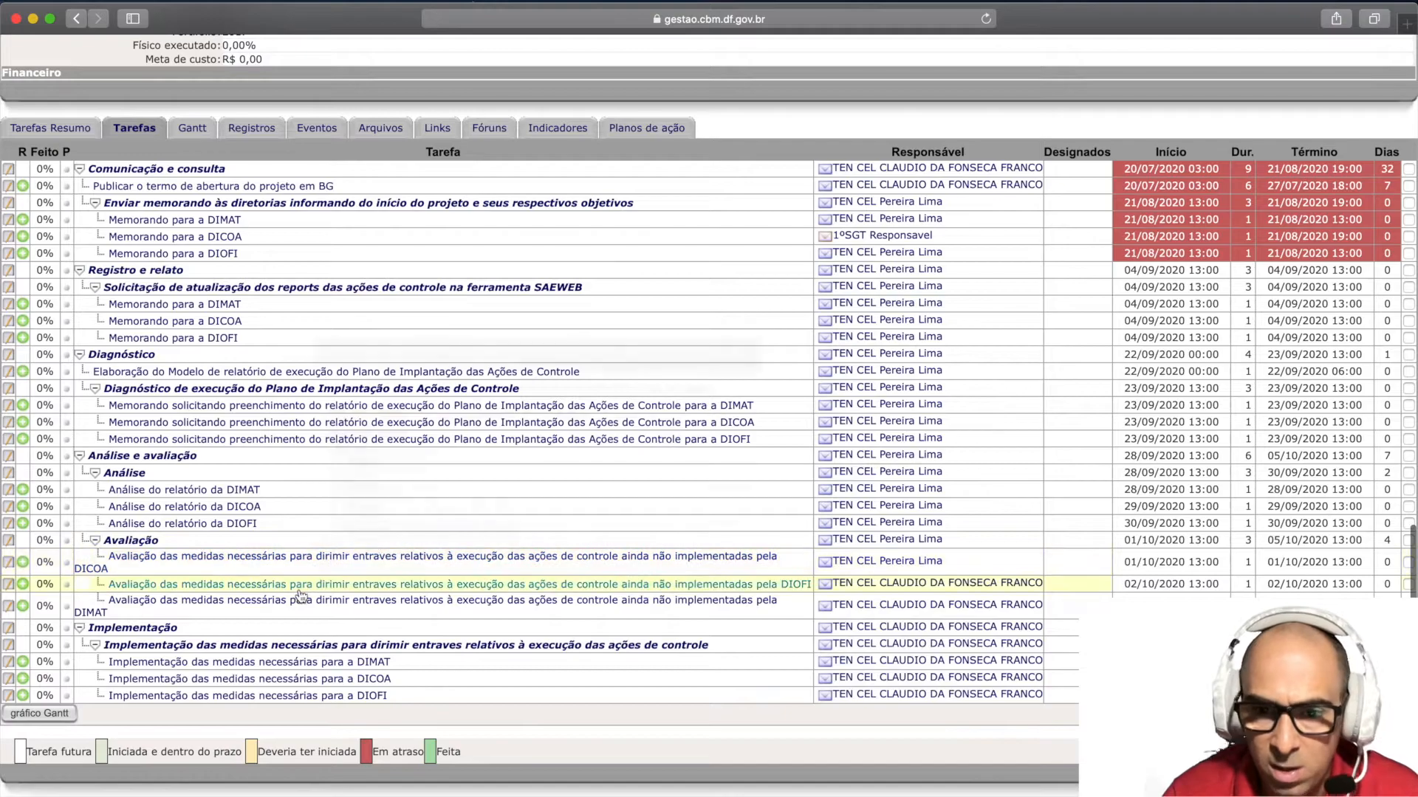
pyautogui.moveTo(284, 586)
pyautogui.click(267, 585)
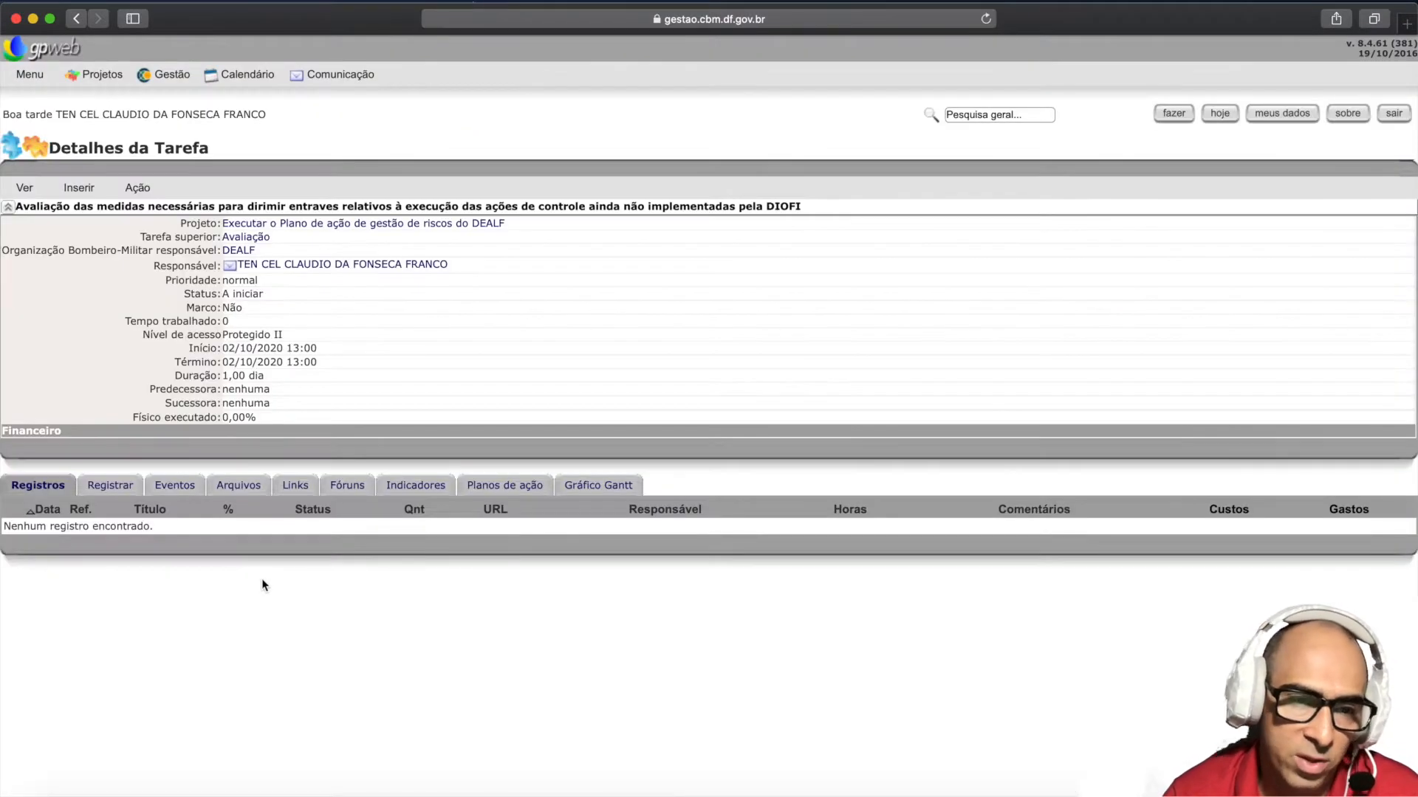
# - Edit the DIOFI "Avaliação das medidas necessárias" task, set the project's manager as Responsável, and save it
pyautogui.click(135, 189)
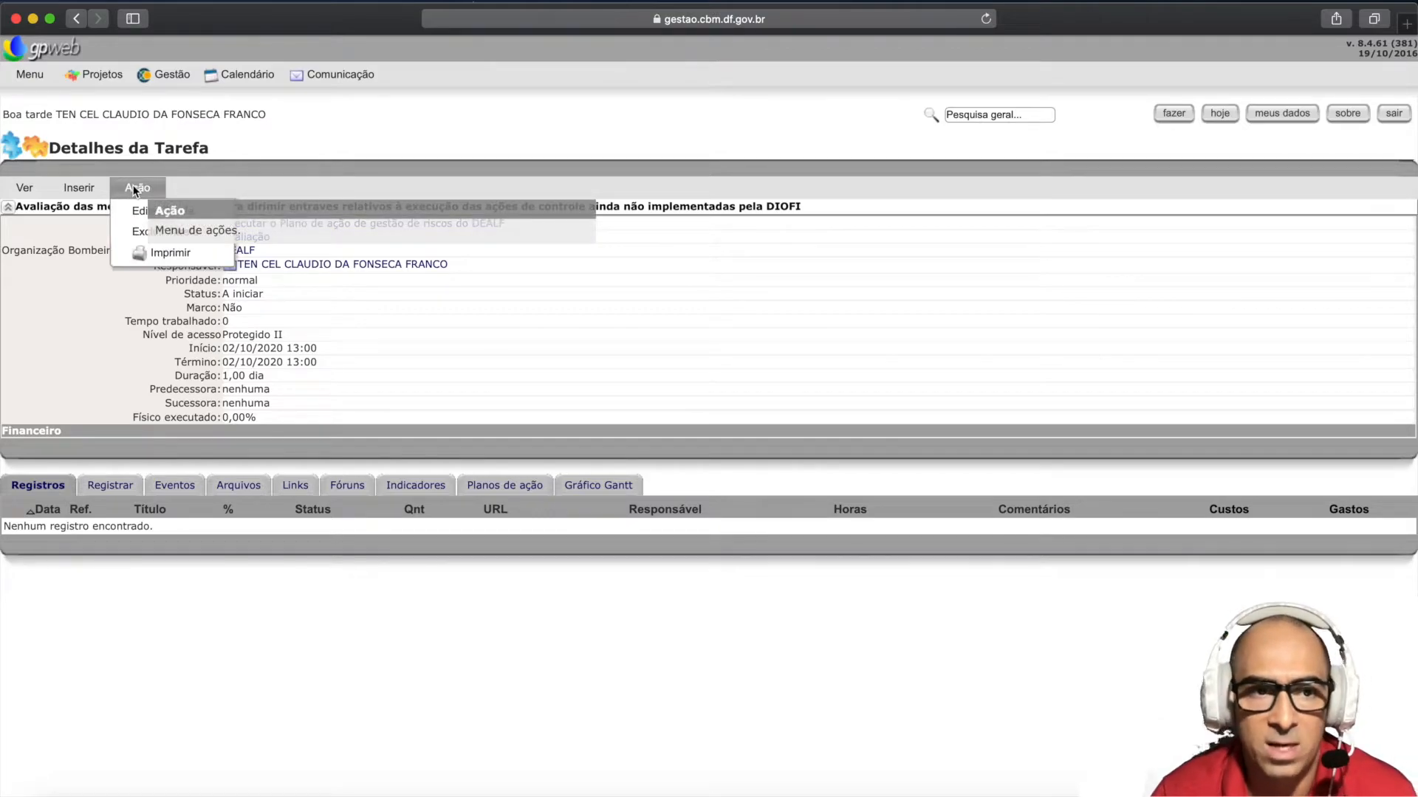
pyautogui.click(155, 211)
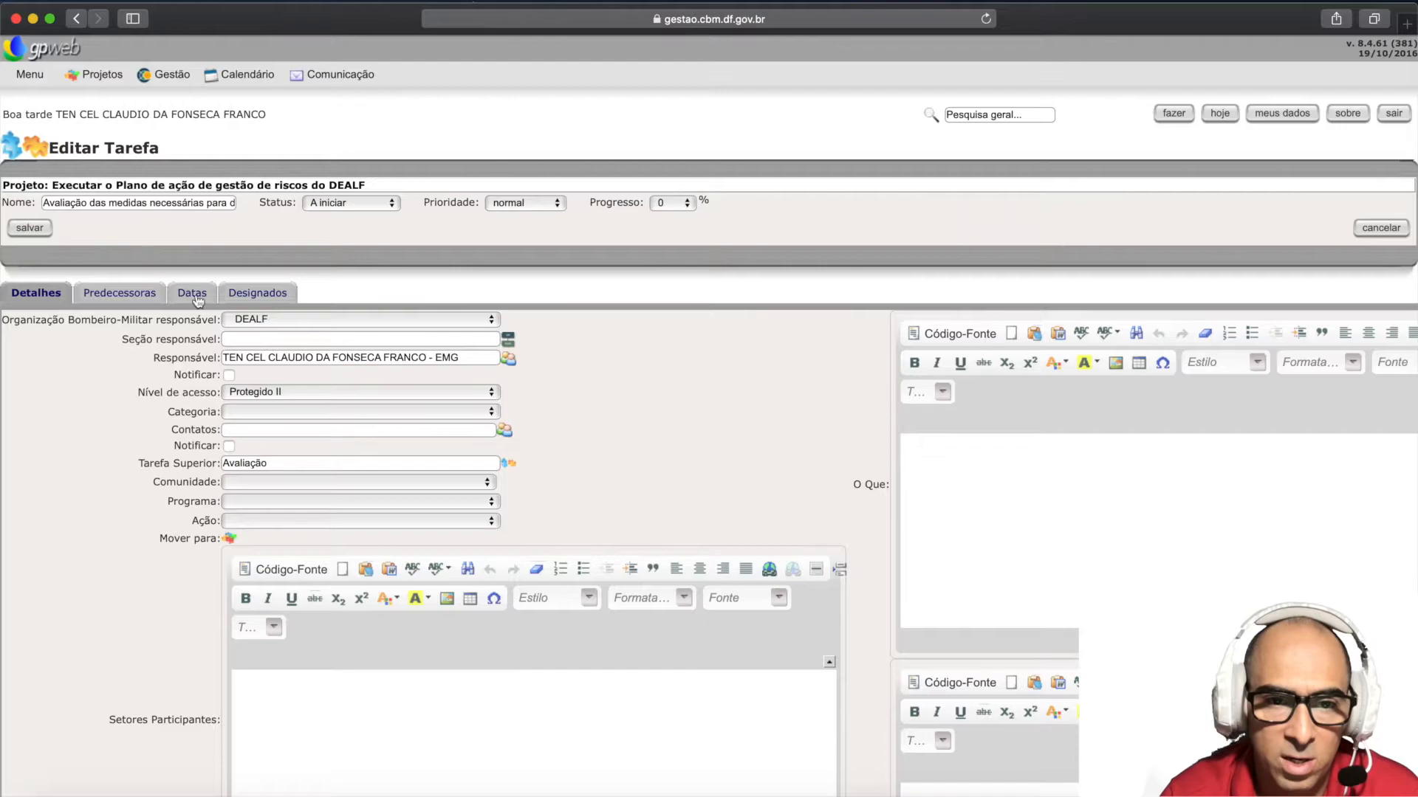
pyautogui.click(508, 359)
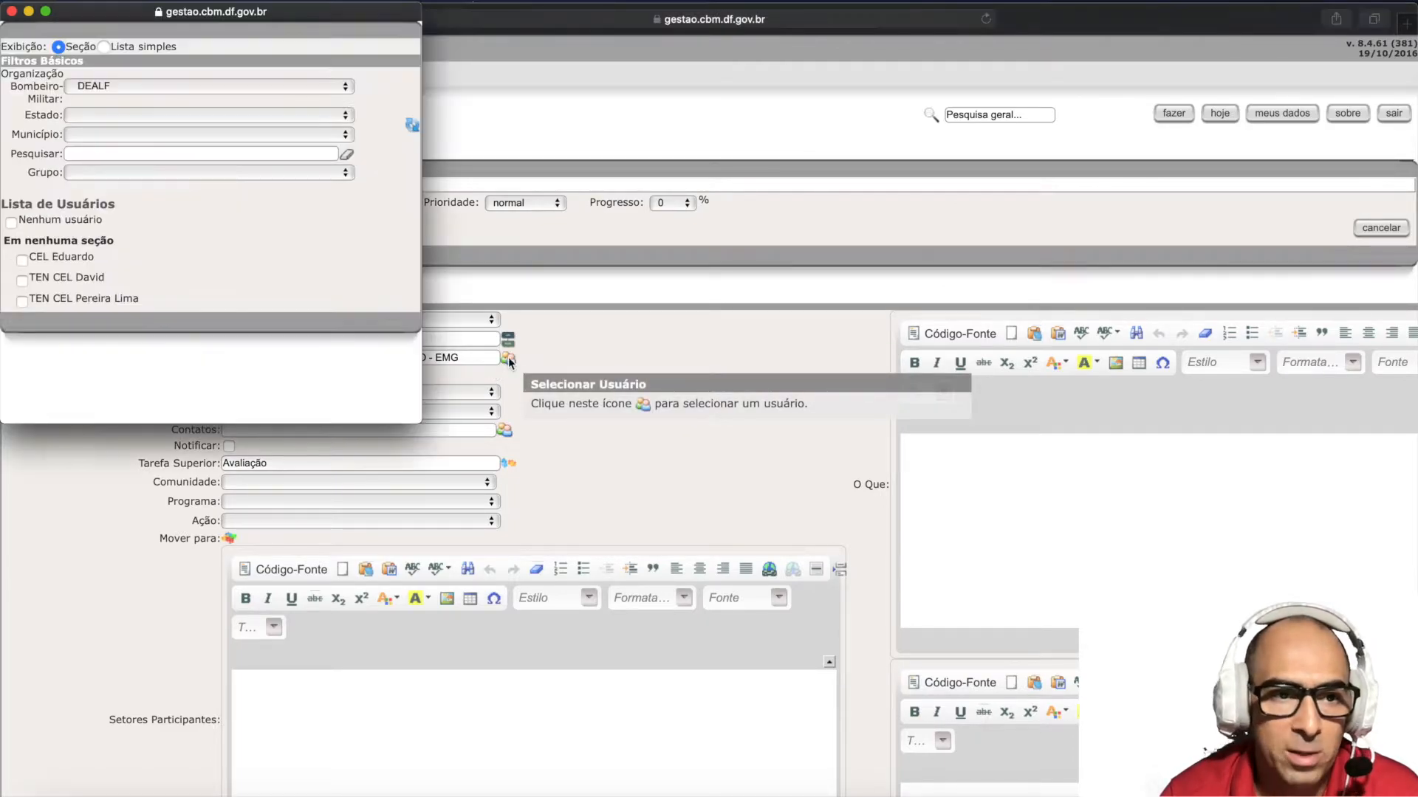
pyautogui.click(22, 301)
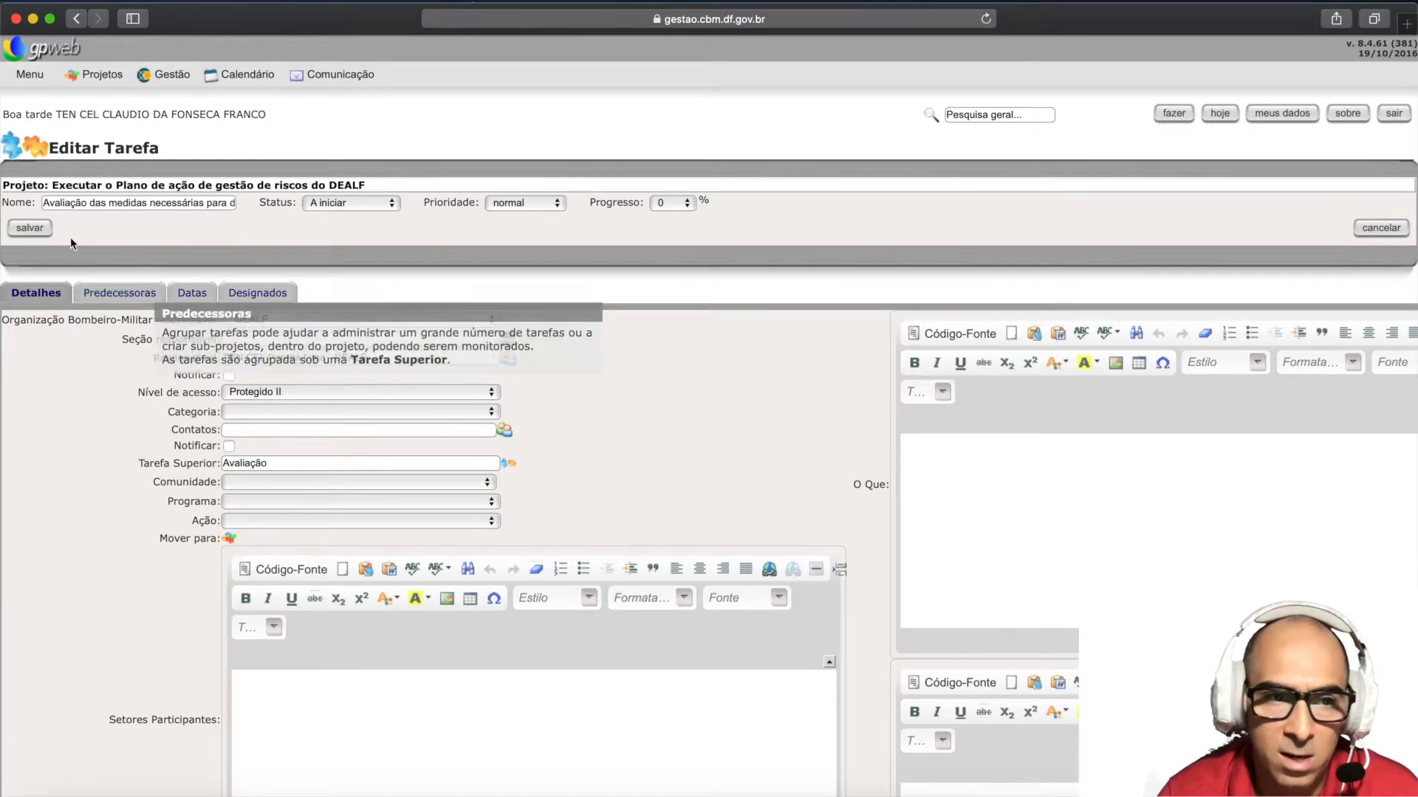
pyautogui.click(35, 228)
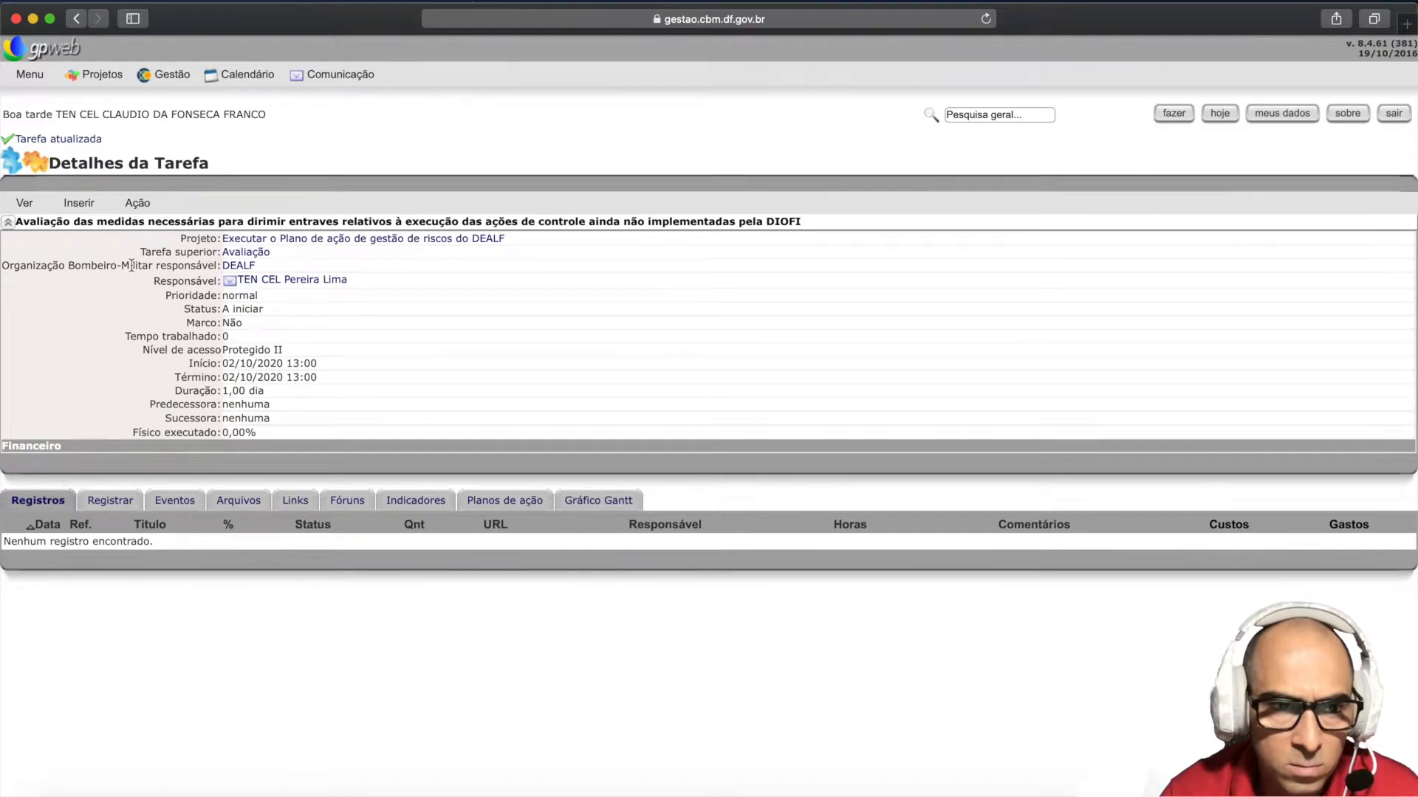
# - Return to the project's task list and open the DIMAT "Avaliação das medidas necessárias" task for editing
pyautogui.click(23, 204)
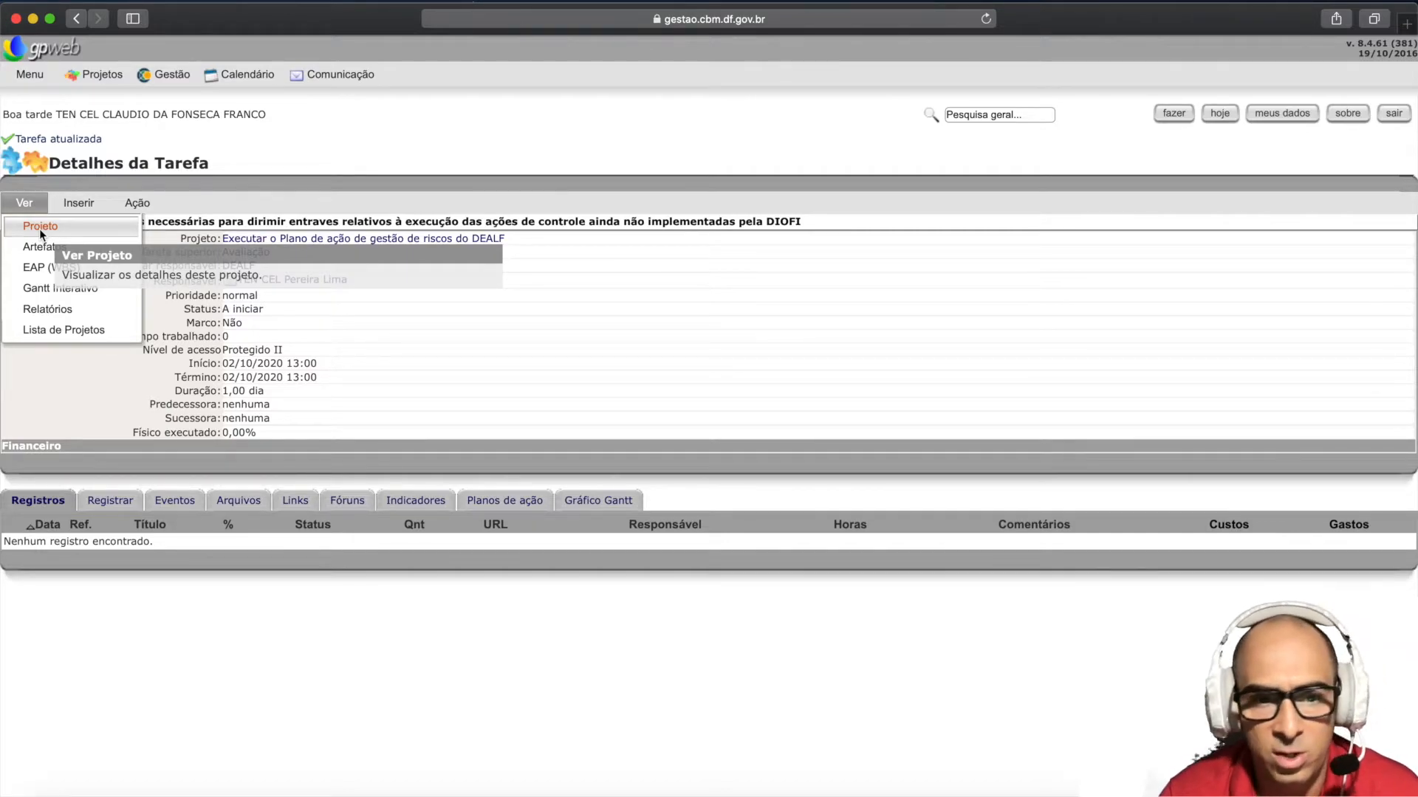
pyautogui.click(40, 232)
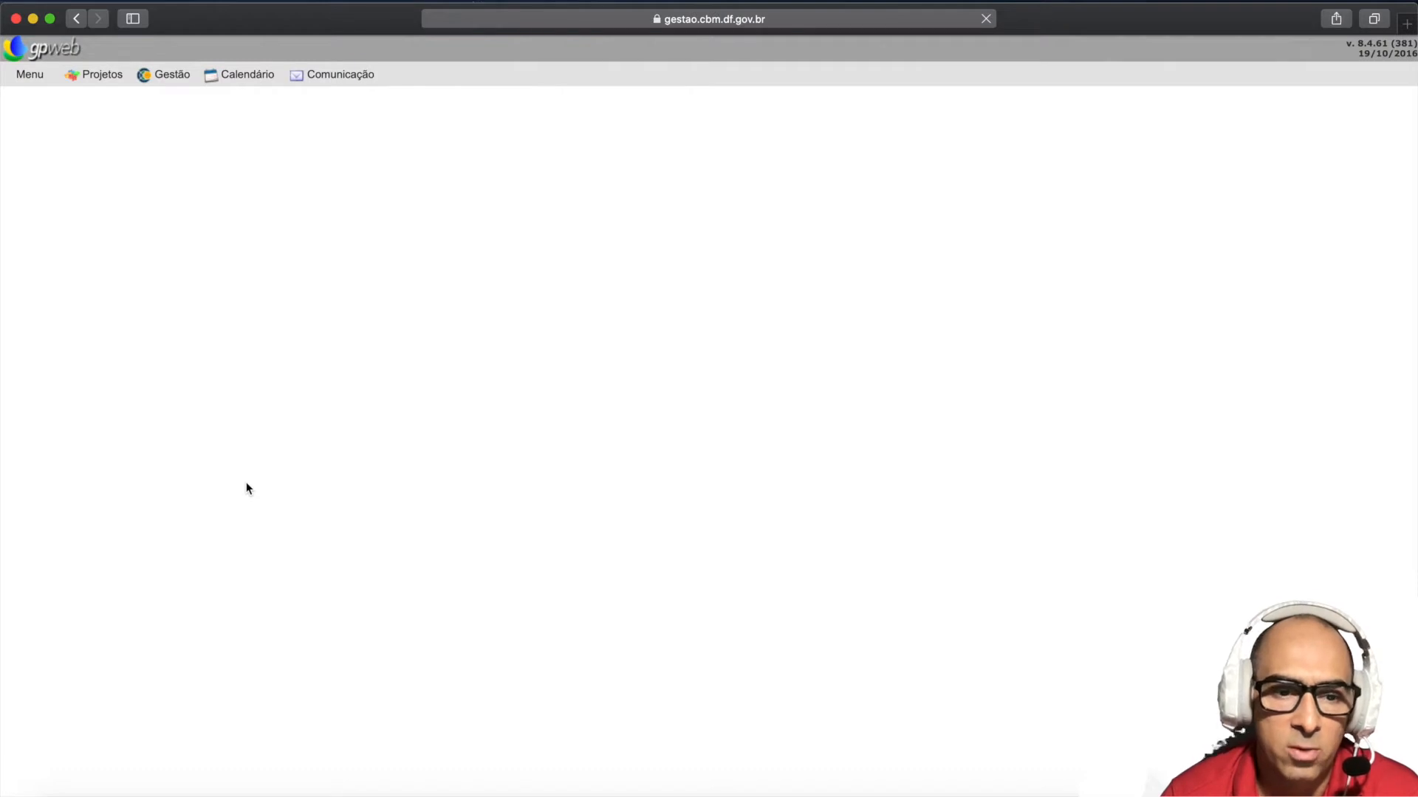
pyautogui.scroll(-10, 246, 481)
pyautogui.scroll(-10, 246, 482)
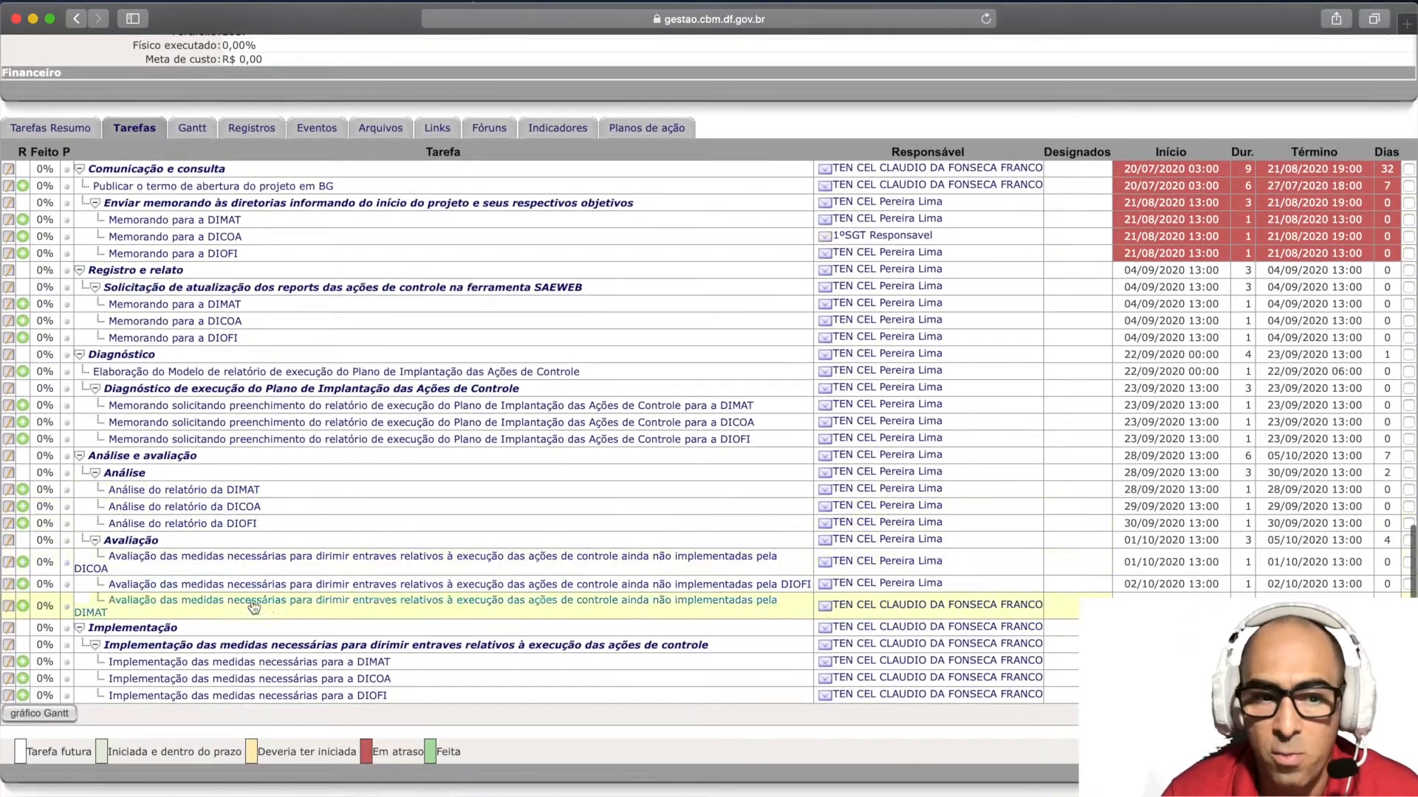
pyautogui.moveTo(220, 606)
pyautogui.click(220, 604)
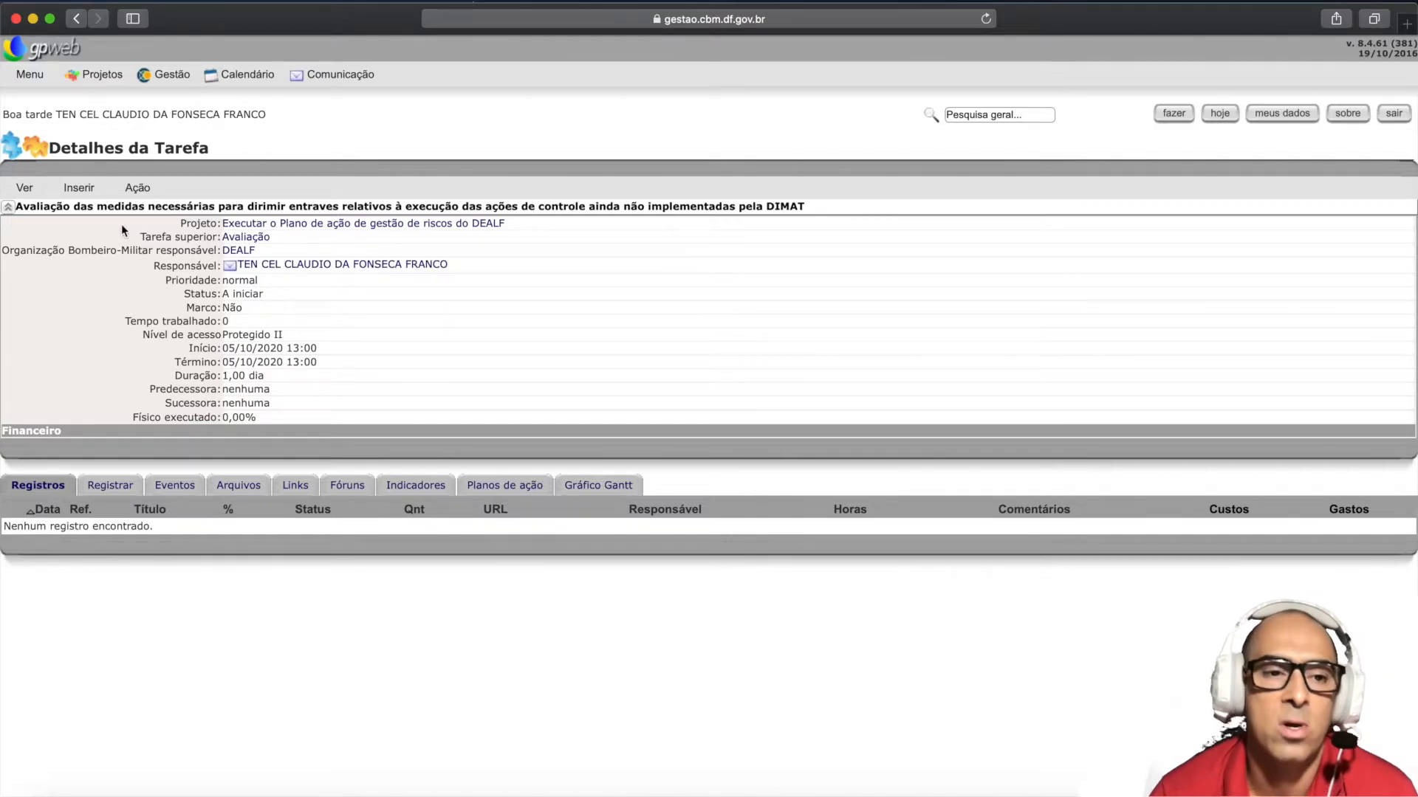
pyautogui.click(136, 190)
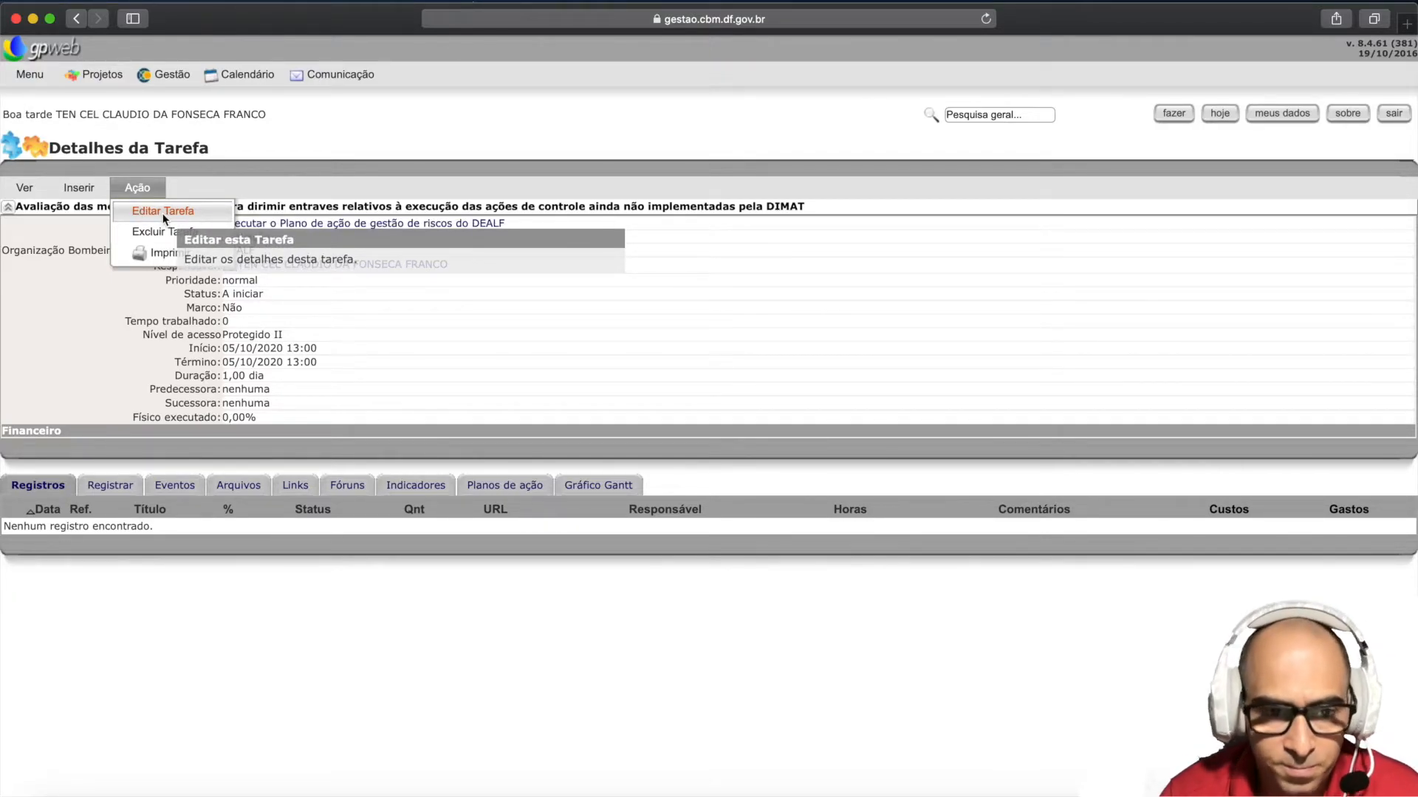
pyautogui.click(164, 215)
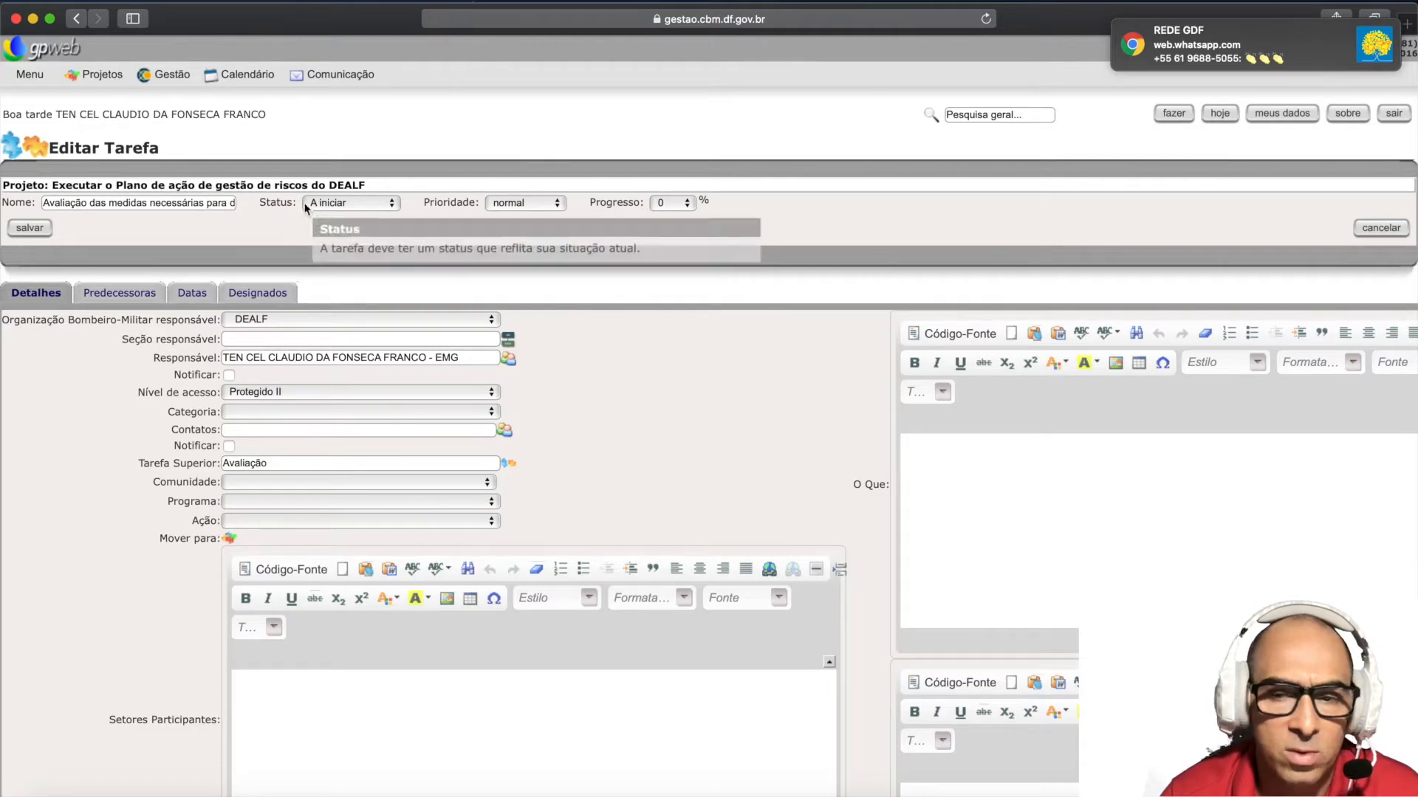
# - Switch to the "Cronograma DEALF" document in Word, check who is responsible for the "Avaliação" and "Implementação" tasks, and return to gpweb
pyautogui.hotkey('ctrl', 'Right')
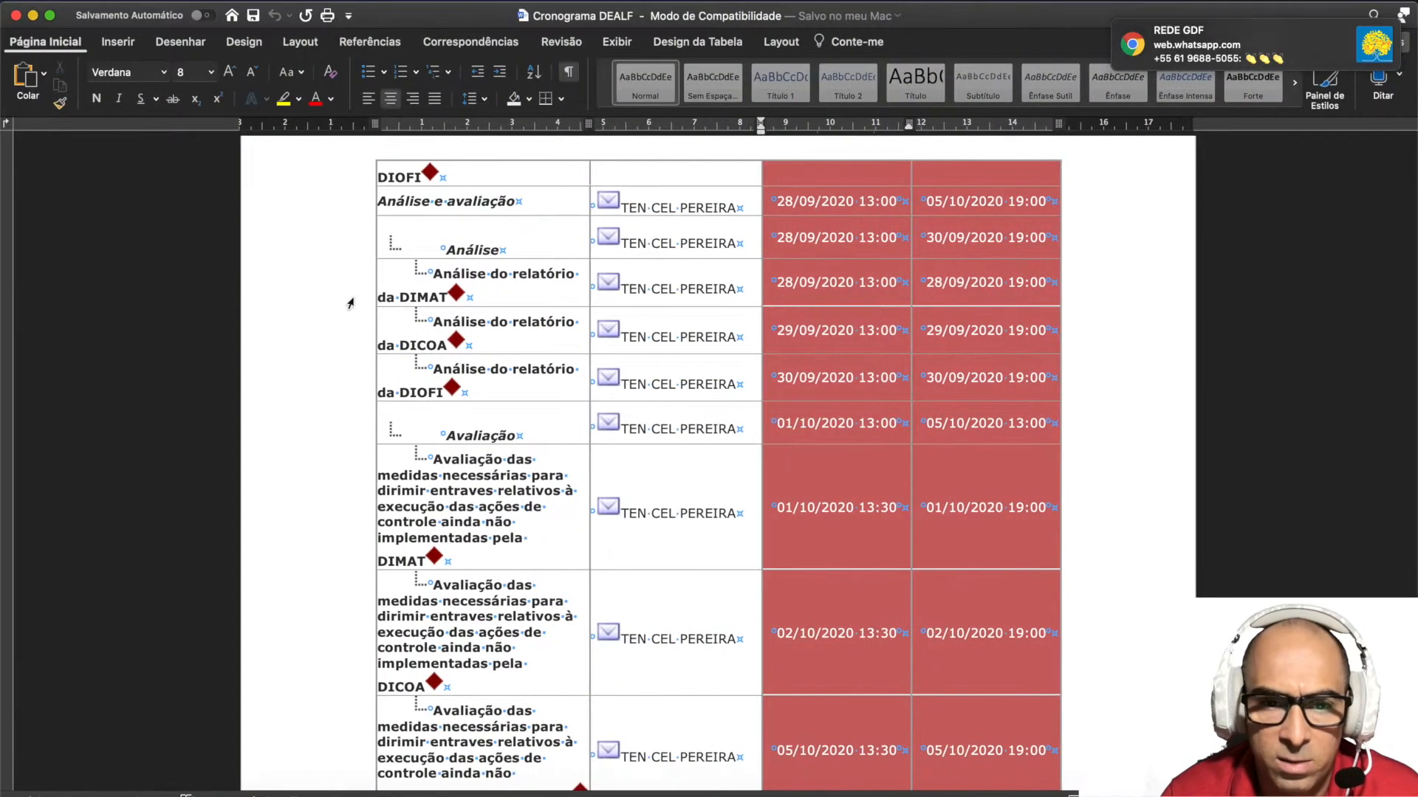
pyautogui.scroll(-10, 440, 539)
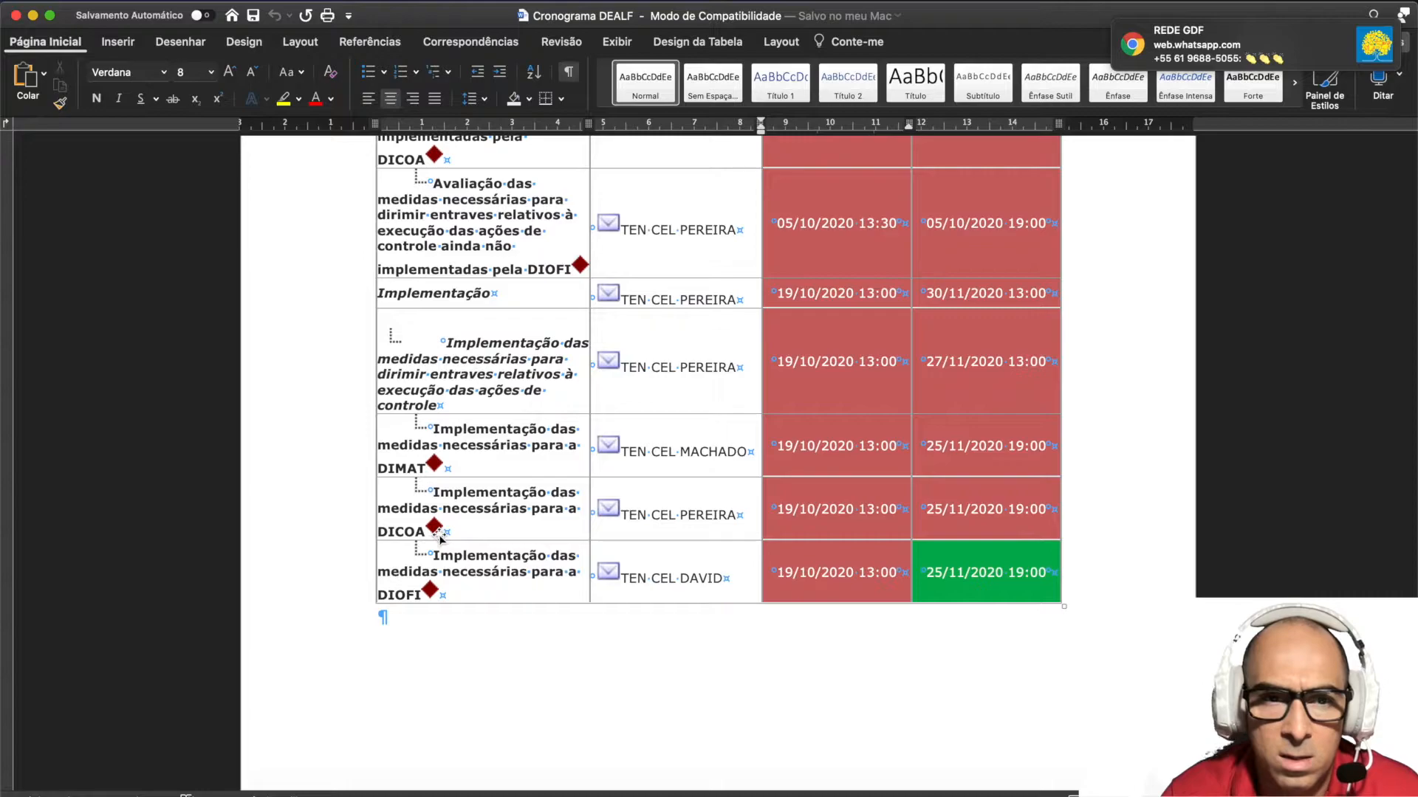
pyautogui.scroll(2, 430, 343)
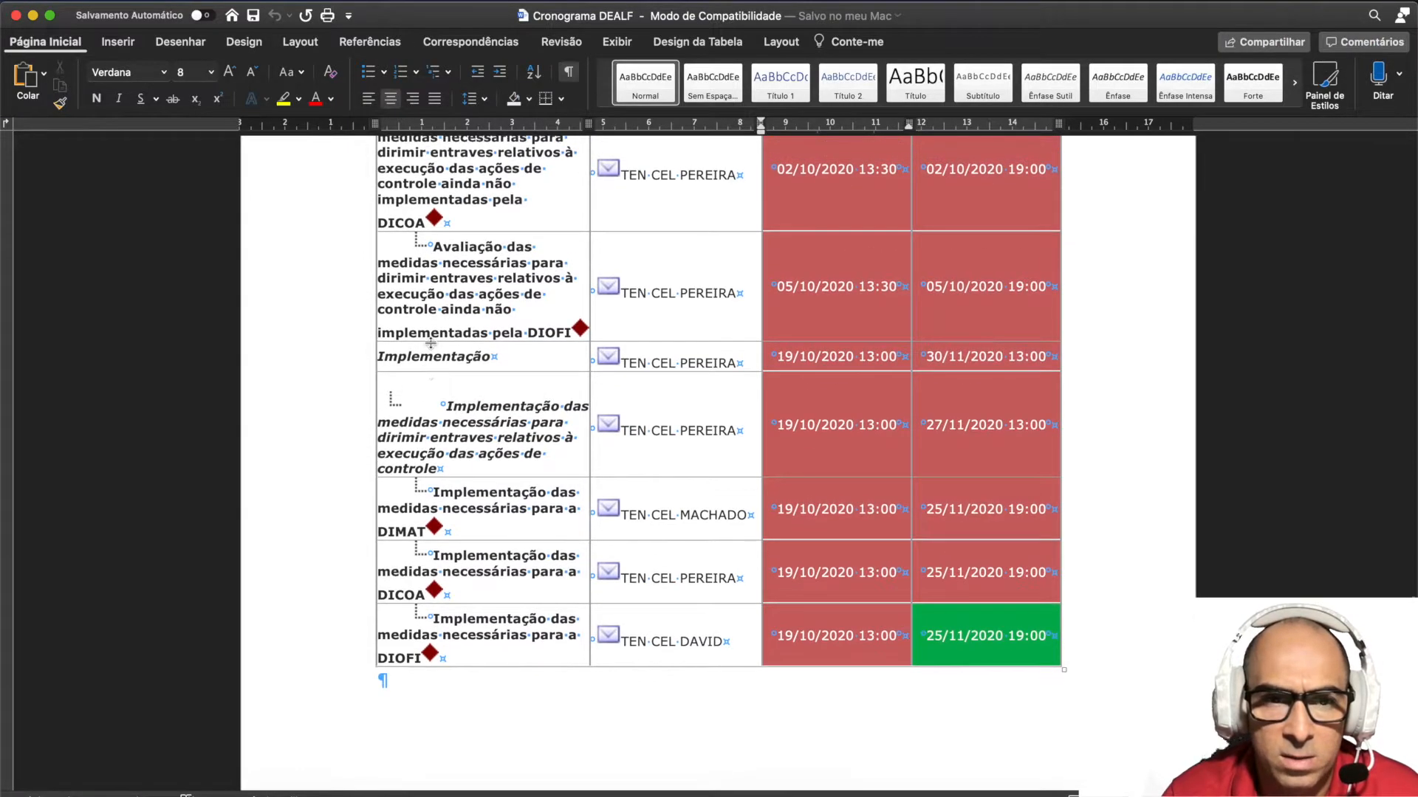
pyautogui.scroll(4, 430, 344)
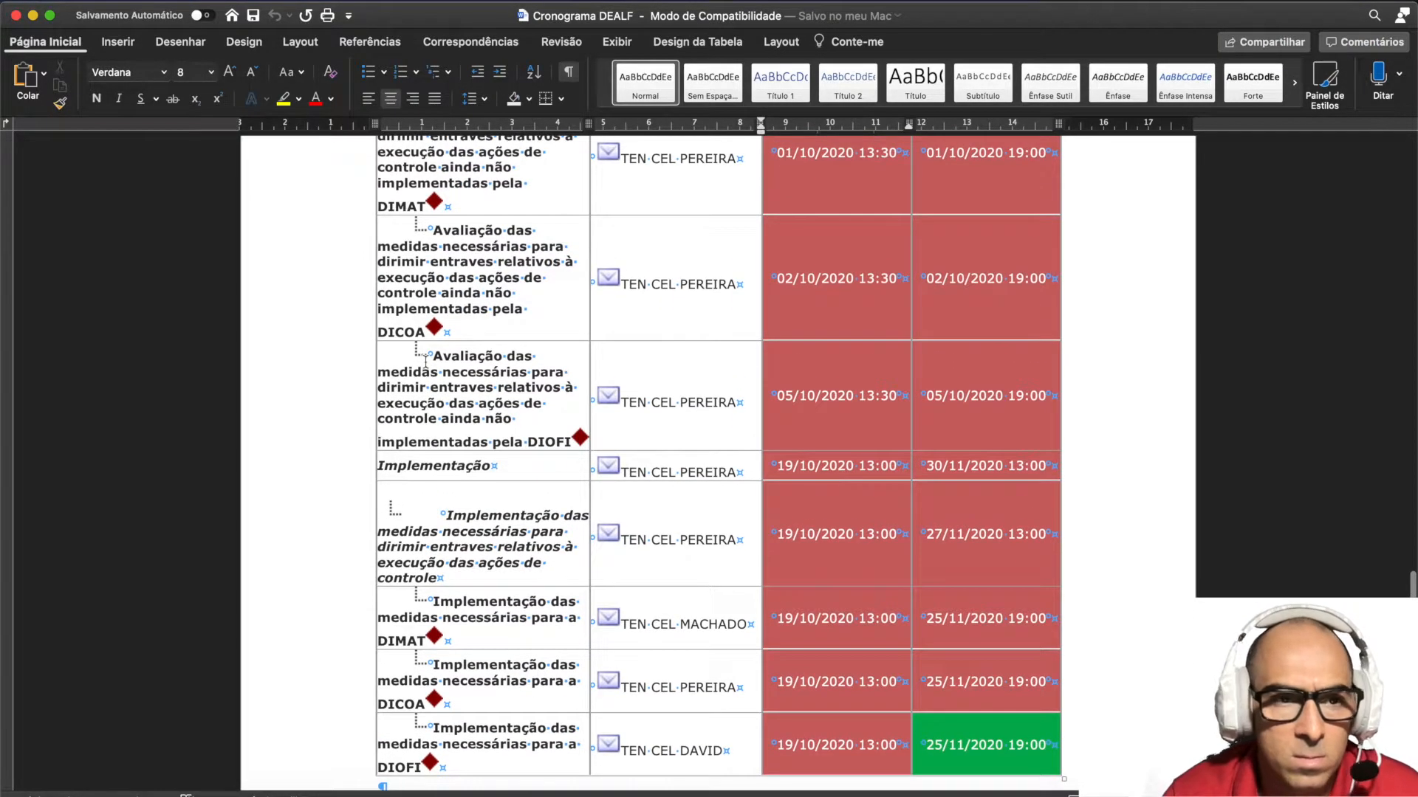
pyautogui.hotkey('ctrl', 'Left')
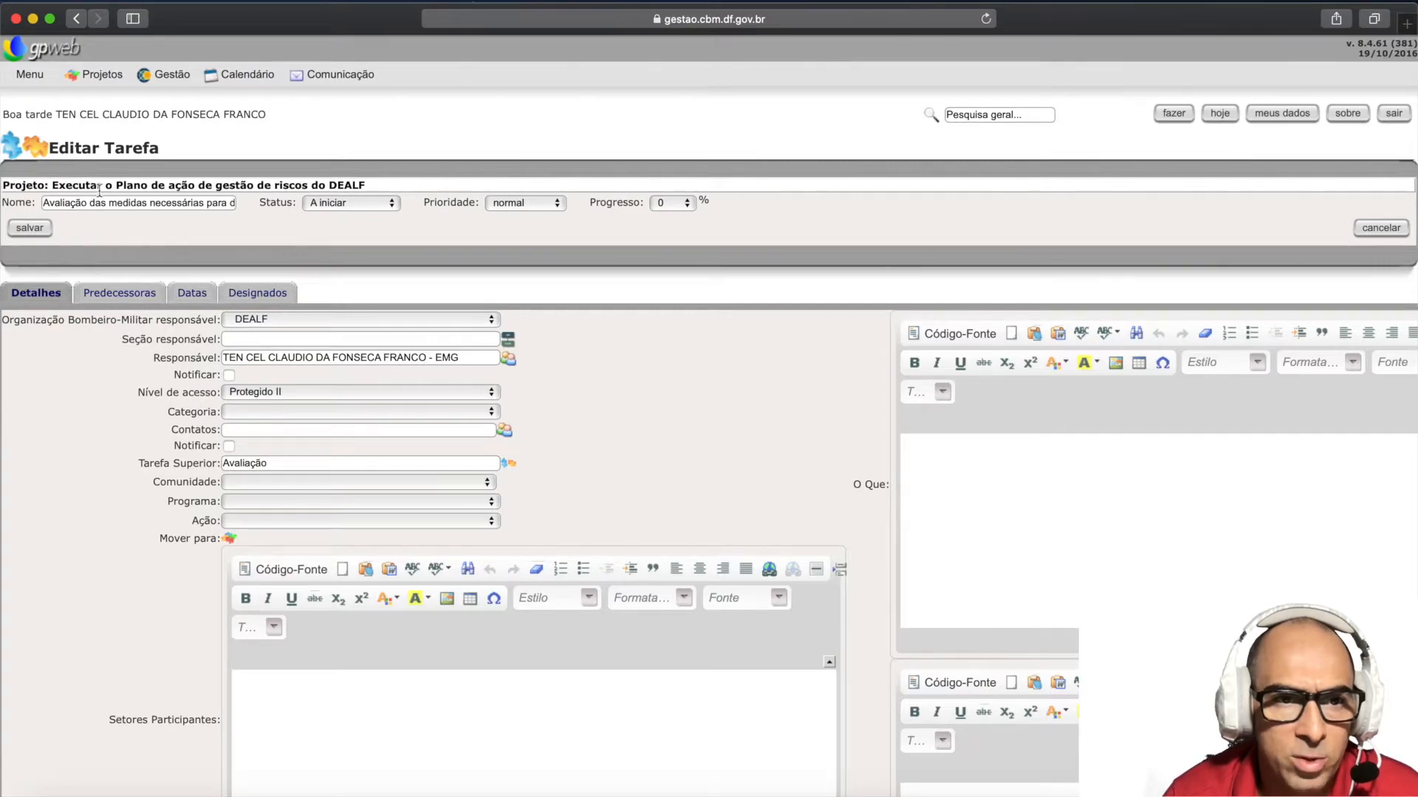
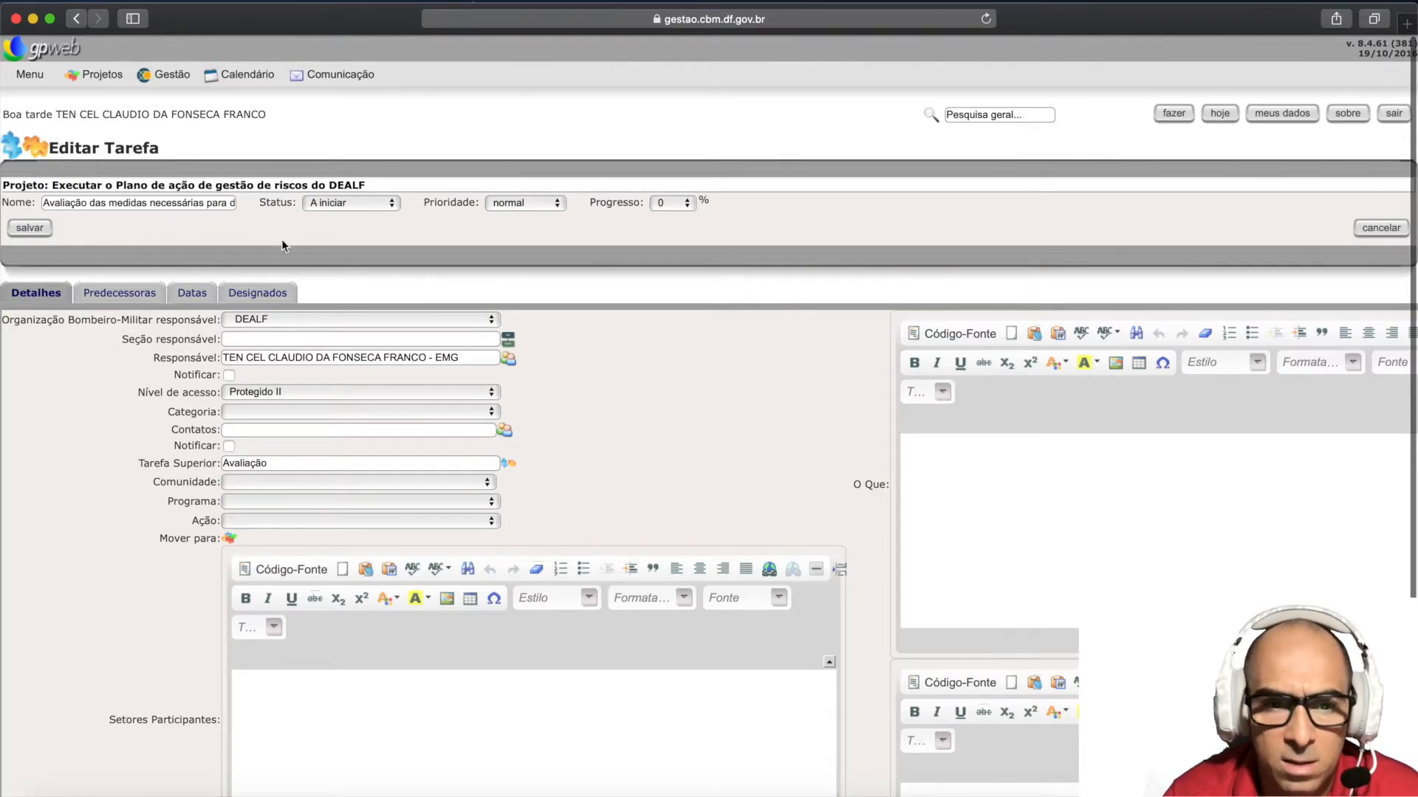
pyautogui.hotkey('ctrl', 'Right')
pyautogui.scroll(3, 370, 436)
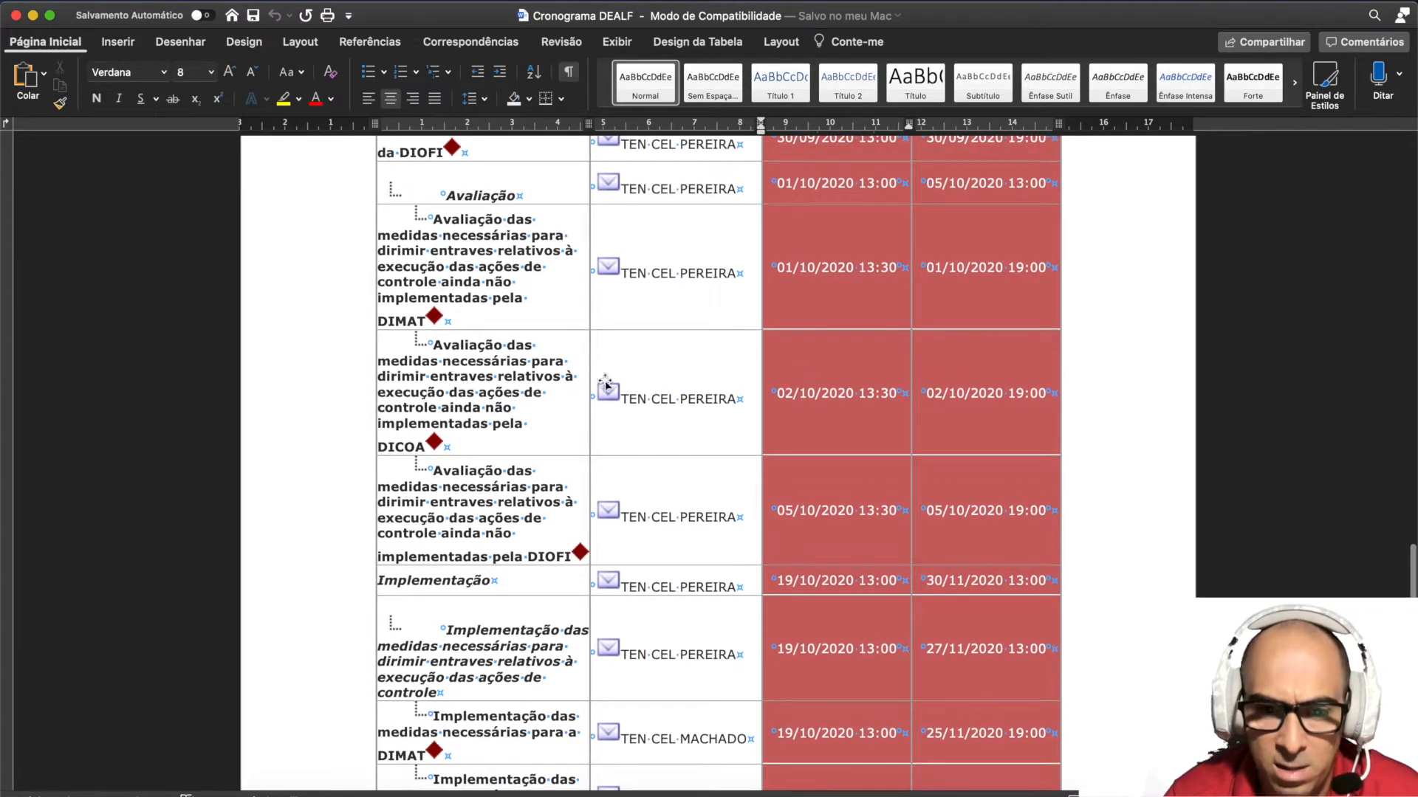
pyautogui.scroll(-1, 661, 564)
pyautogui.scroll(-1, 661, 564)
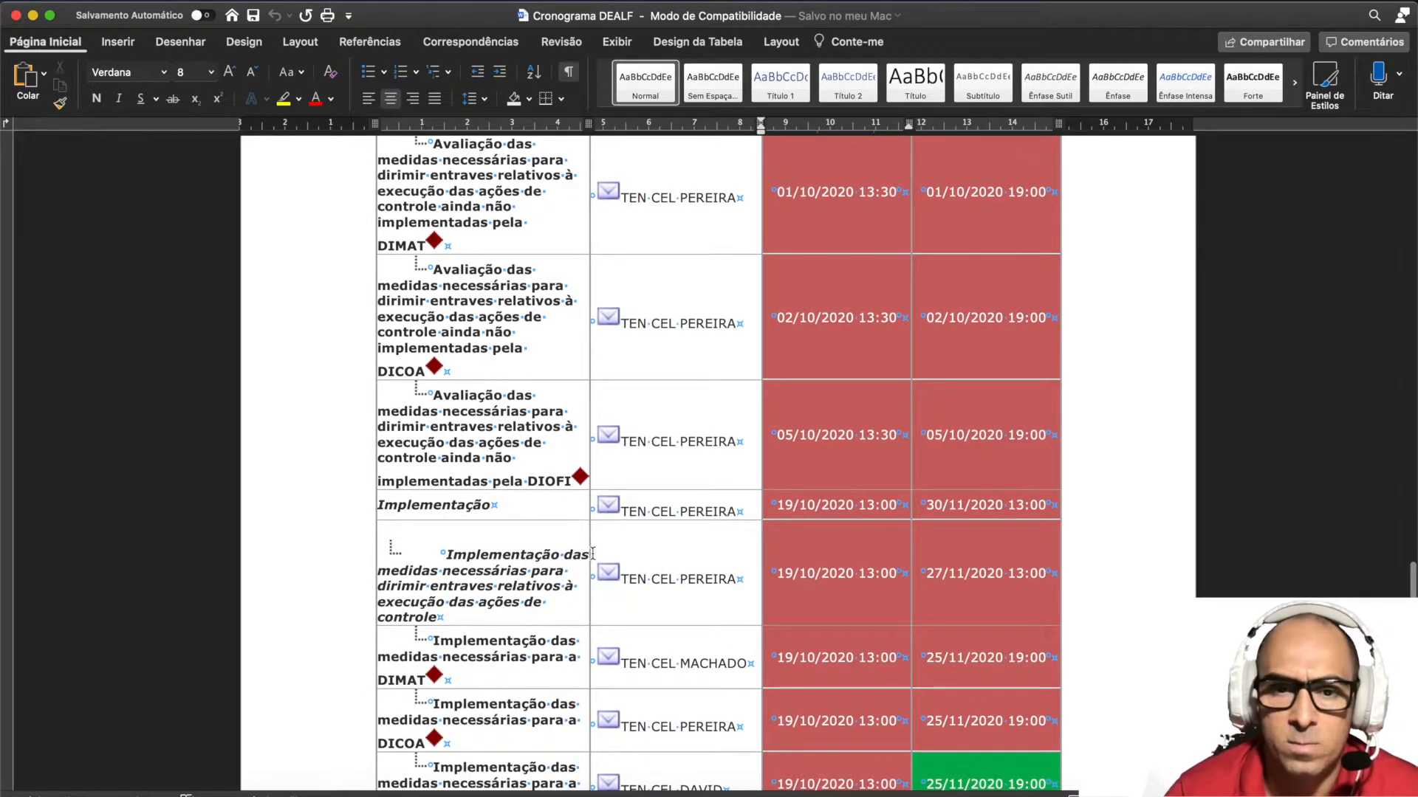
pyautogui.hotkey('ctrl', 'Left')
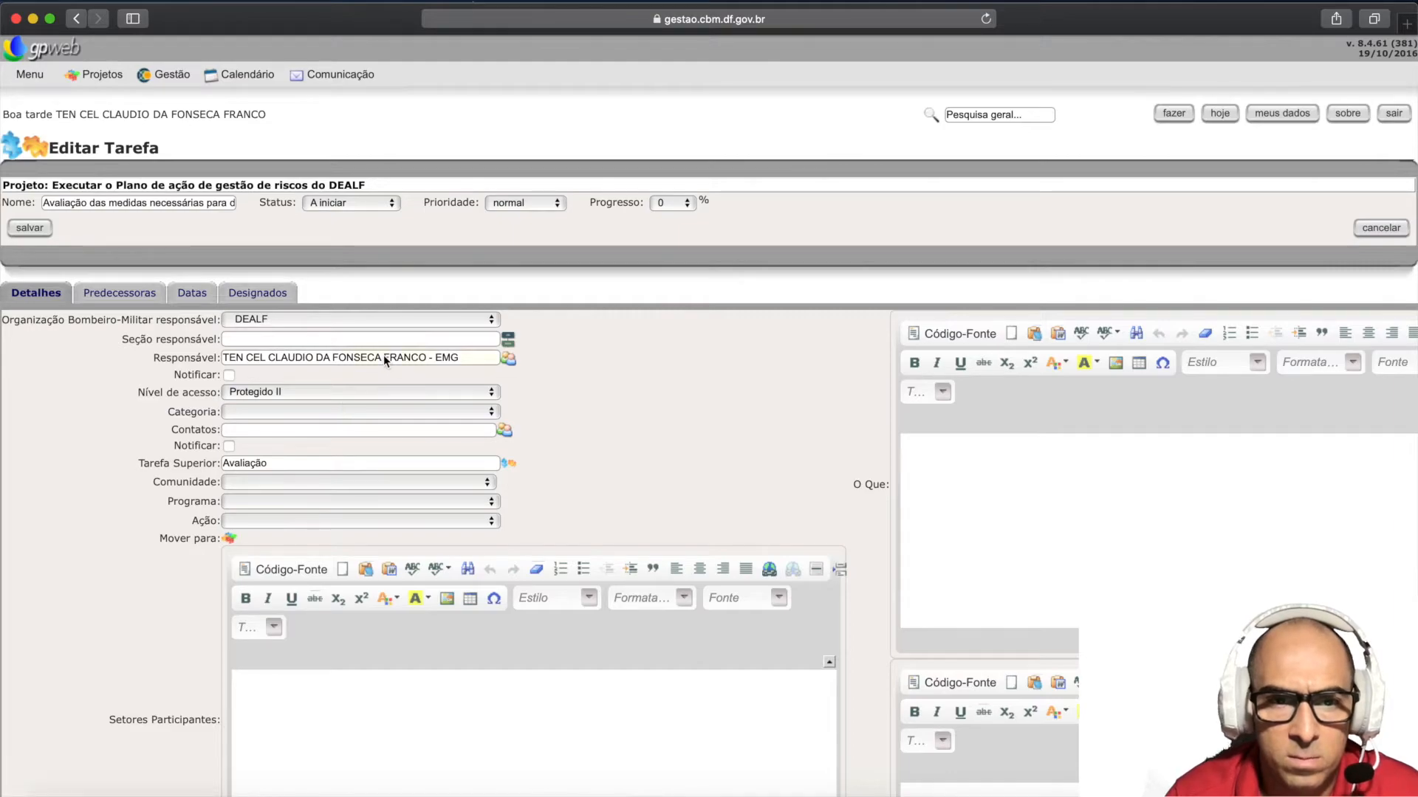
# - Set the project's manager as Responsável of the DIMAT "Avaliação das medidas necessárias" task and save it
pyautogui.click(507, 359)
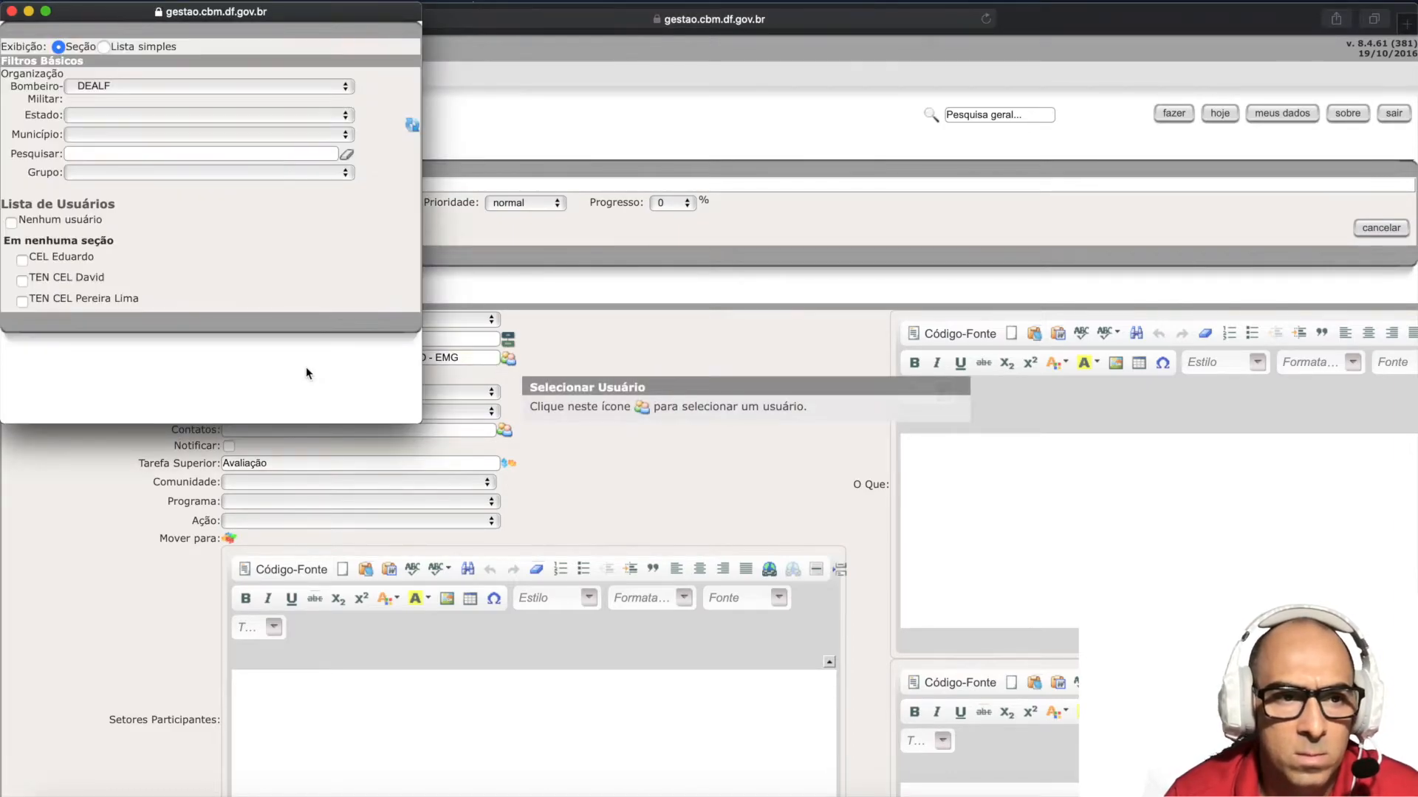
pyautogui.click(118, 299)
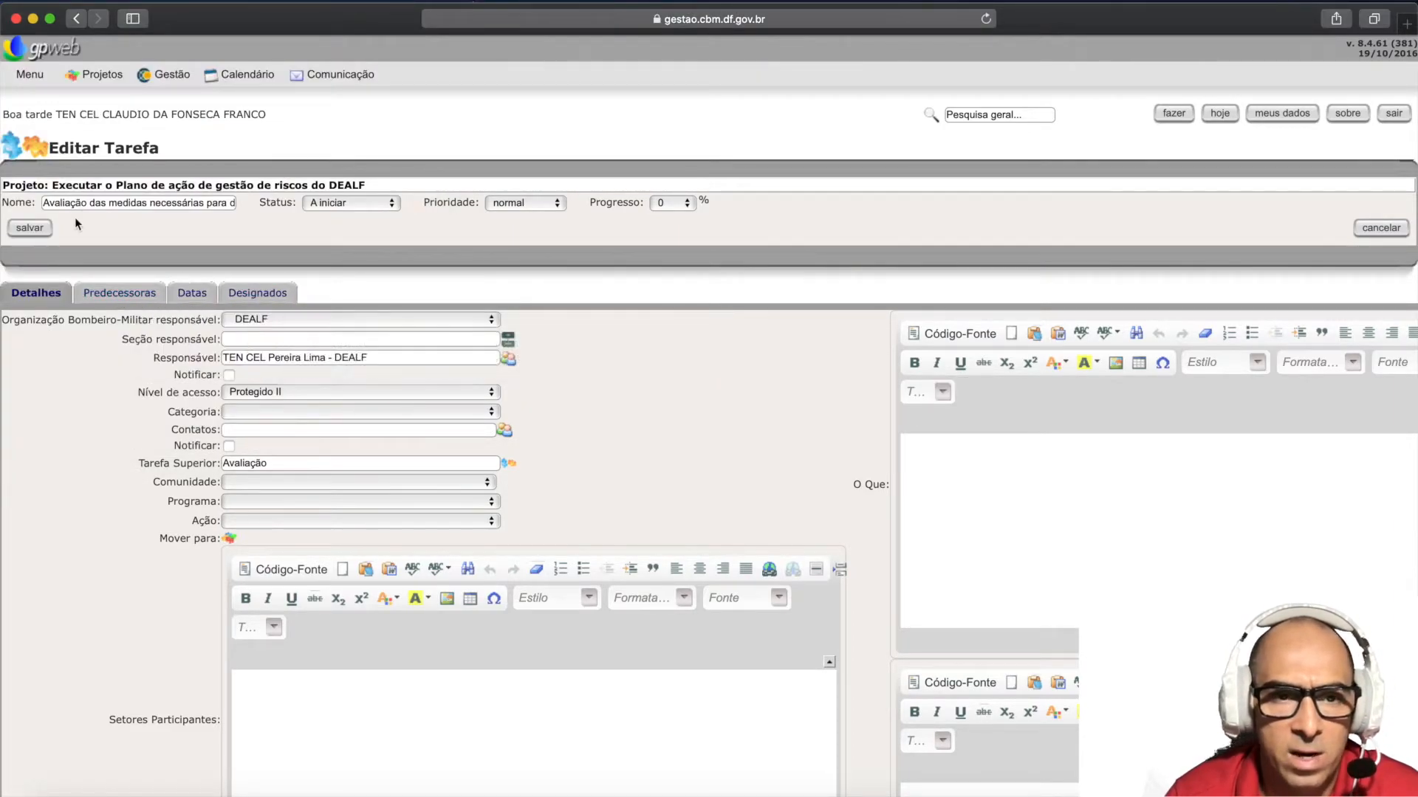
pyautogui.click(33, 228)
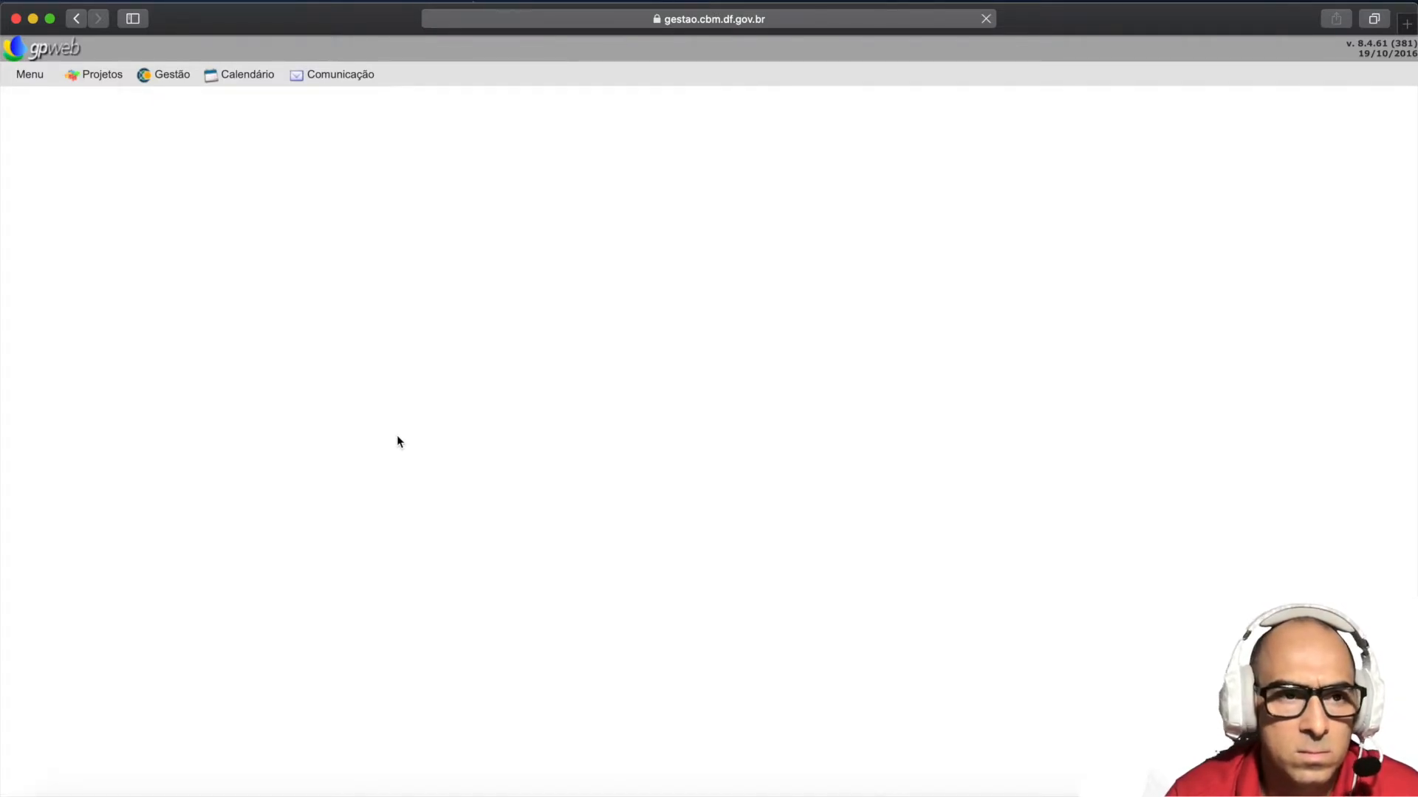
# - Return to the project's task list and open the main "Implementação" task for editing
pyautogui.click(25, 203)
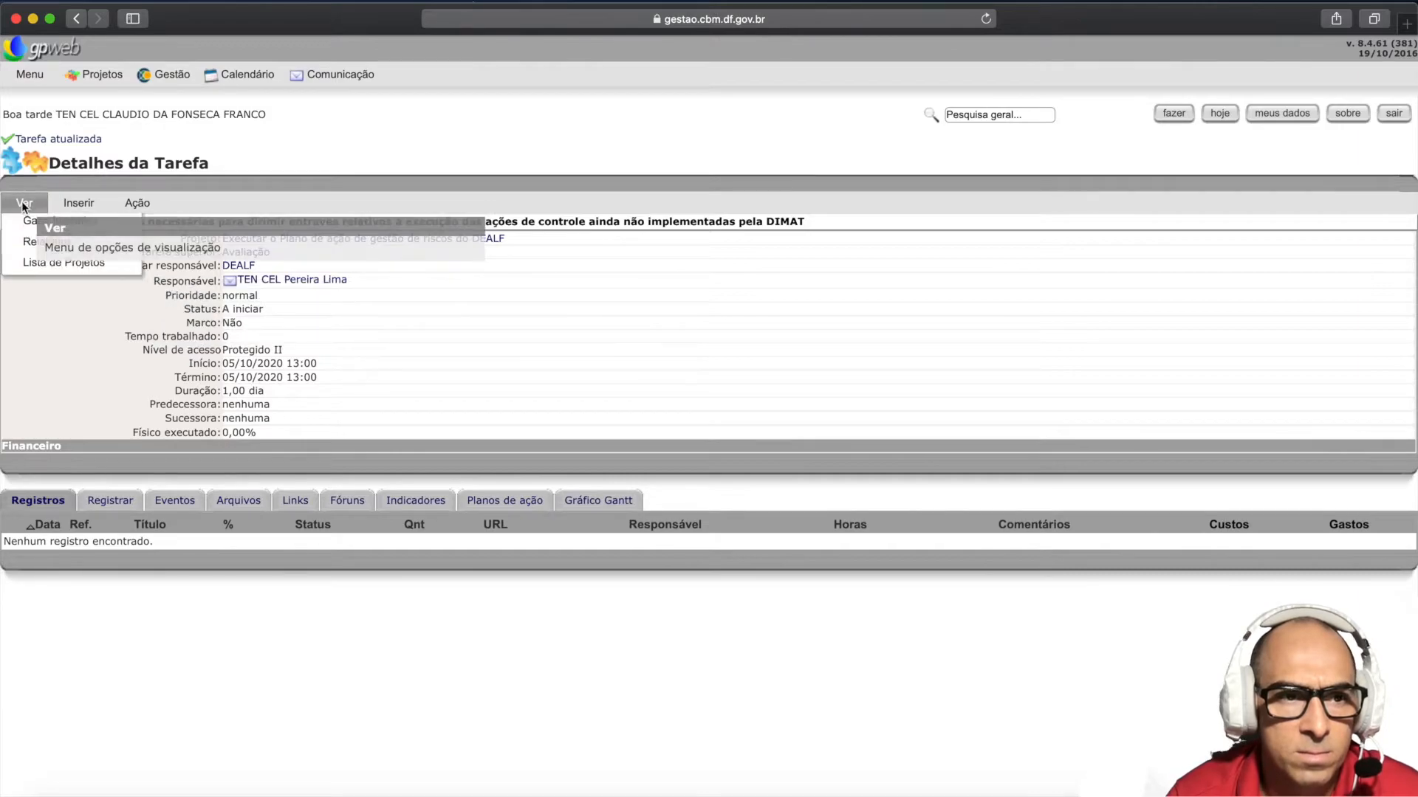
pyautogui.click(37, 234)
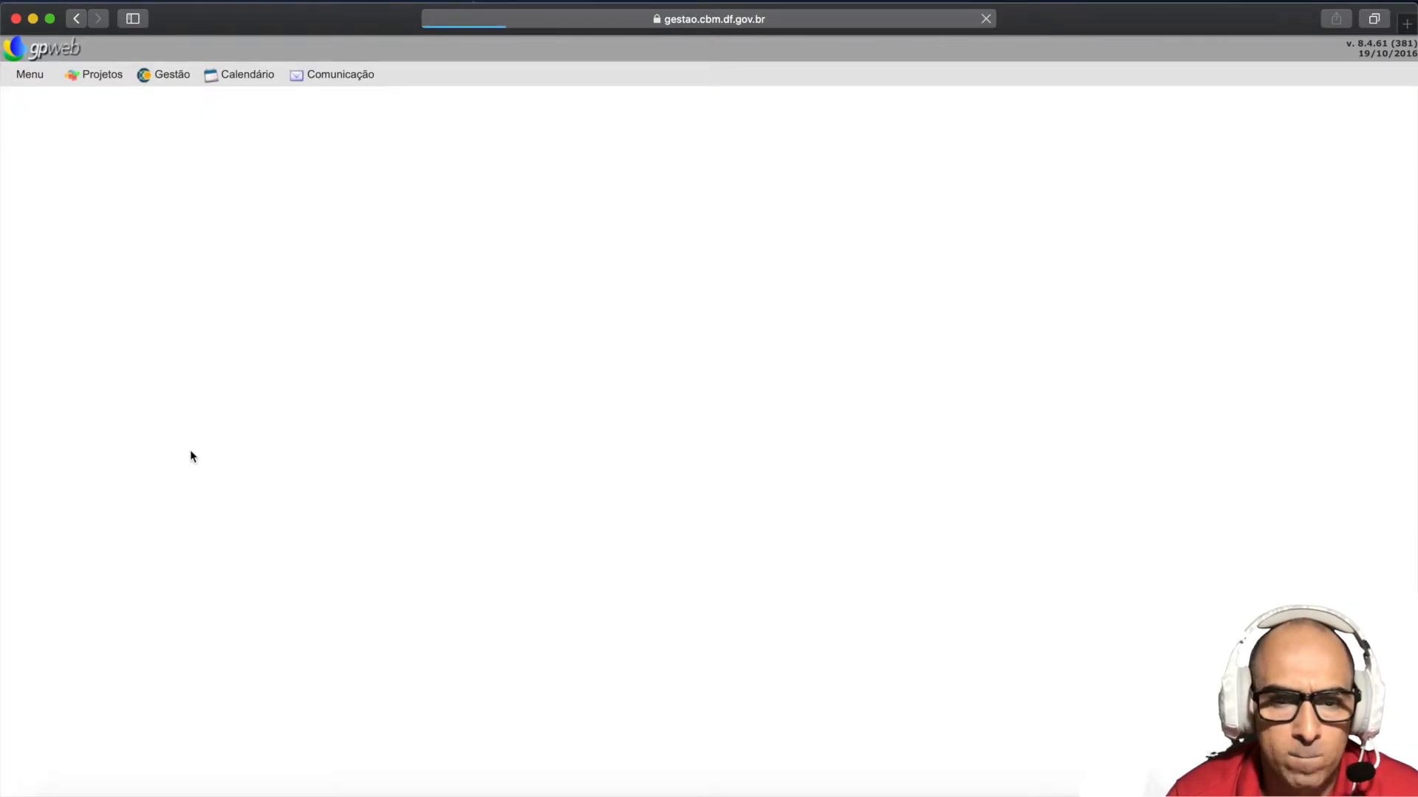
pyautogui.scroll(-15, 189, 449)
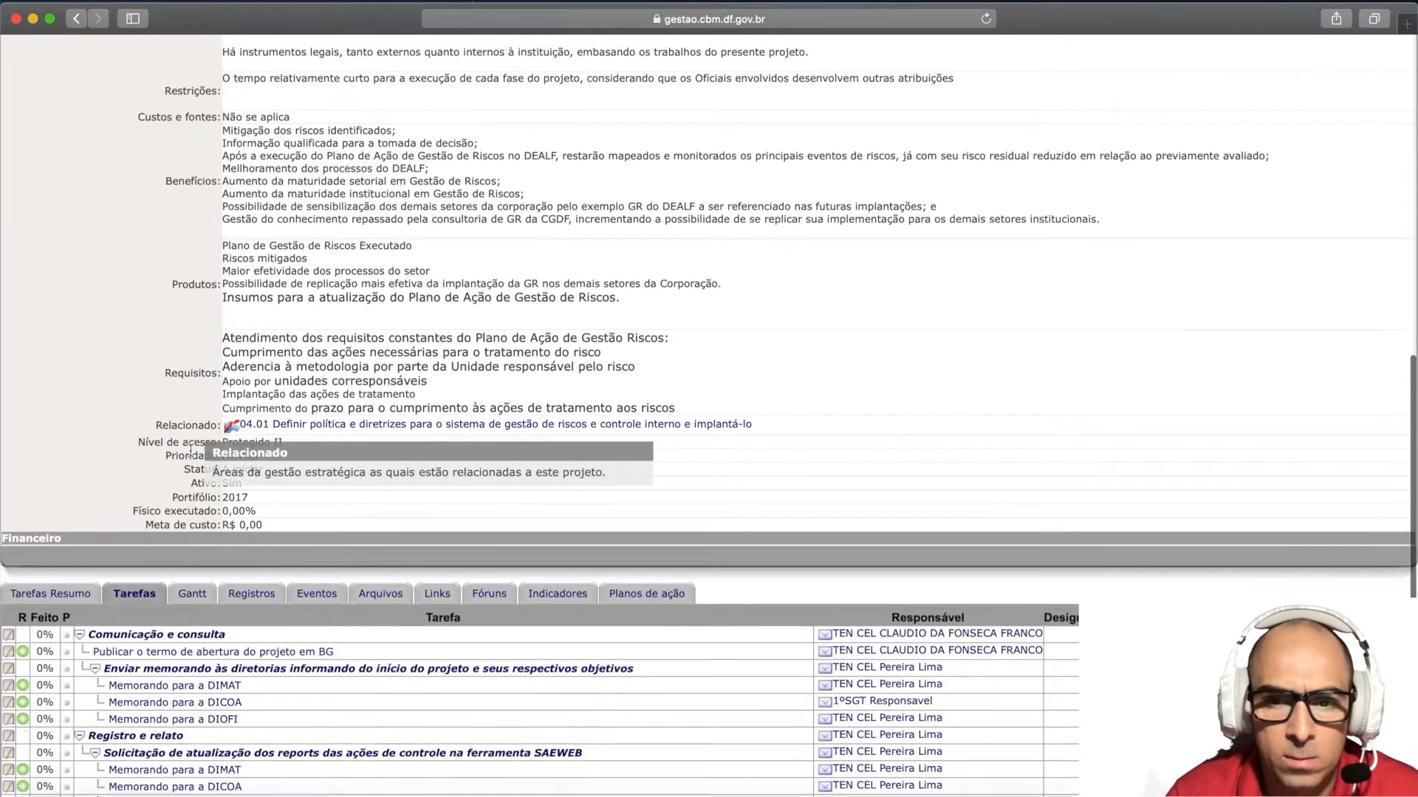
pyautogui.scroll(-10, 190, 449)
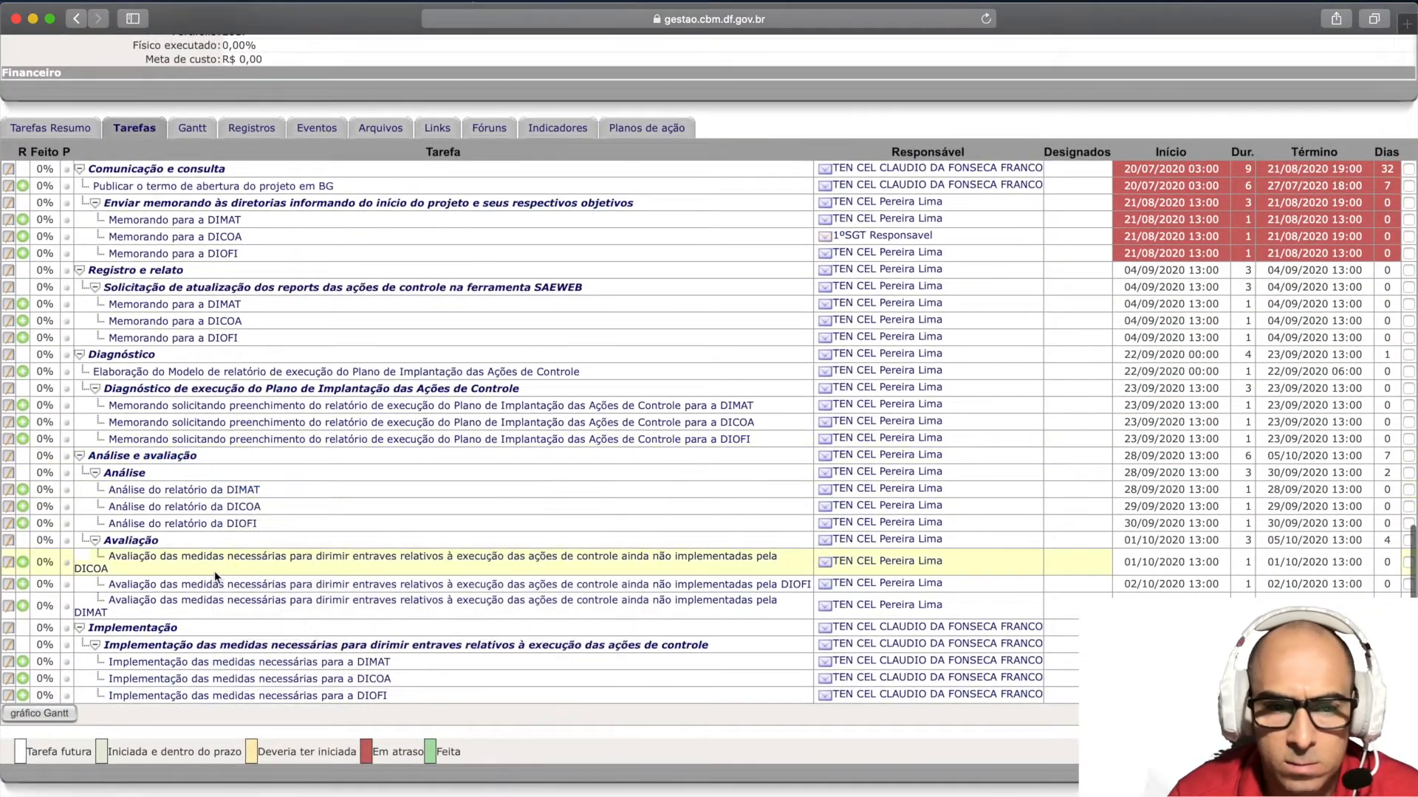
pyautogui.moveTo(162, 636)
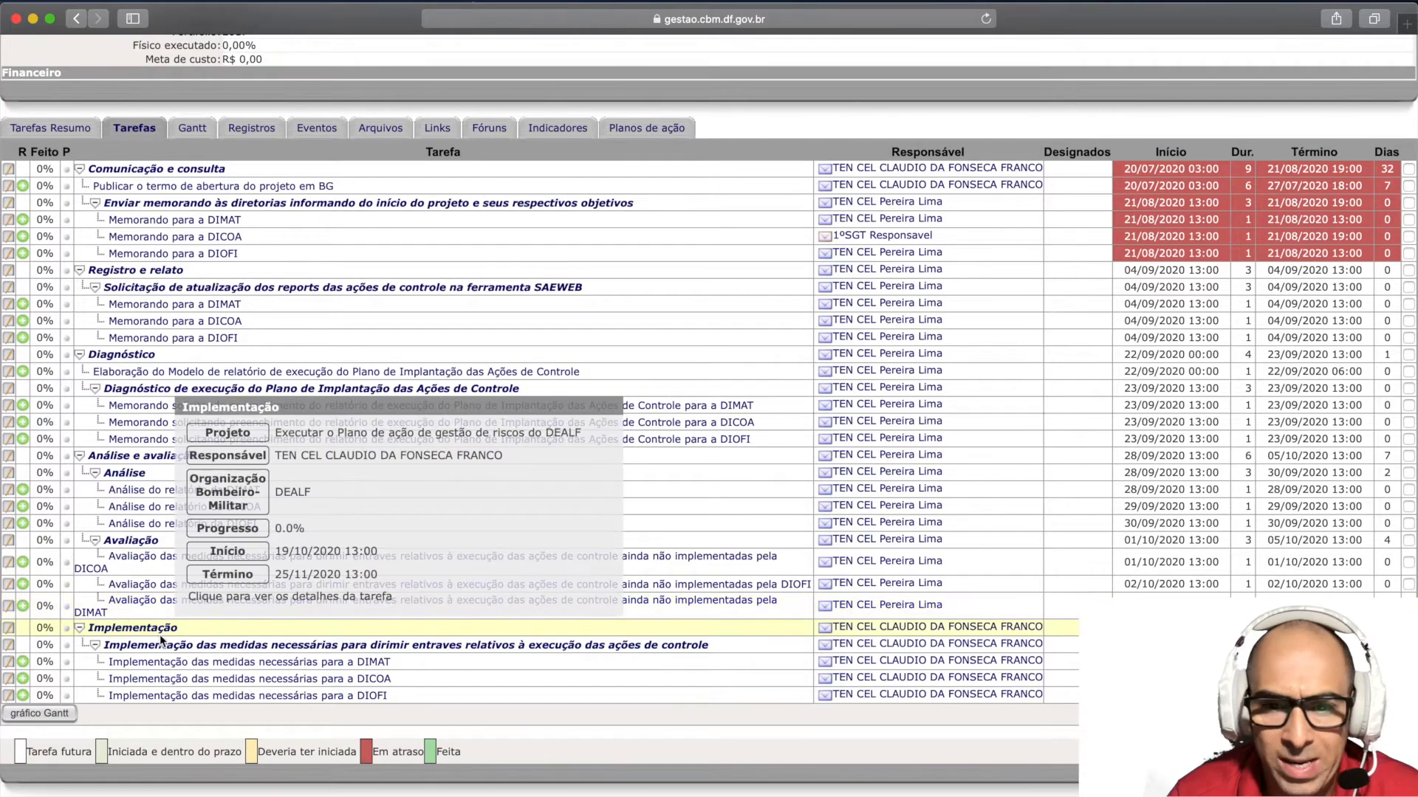
pyautogui.click(162, 635)
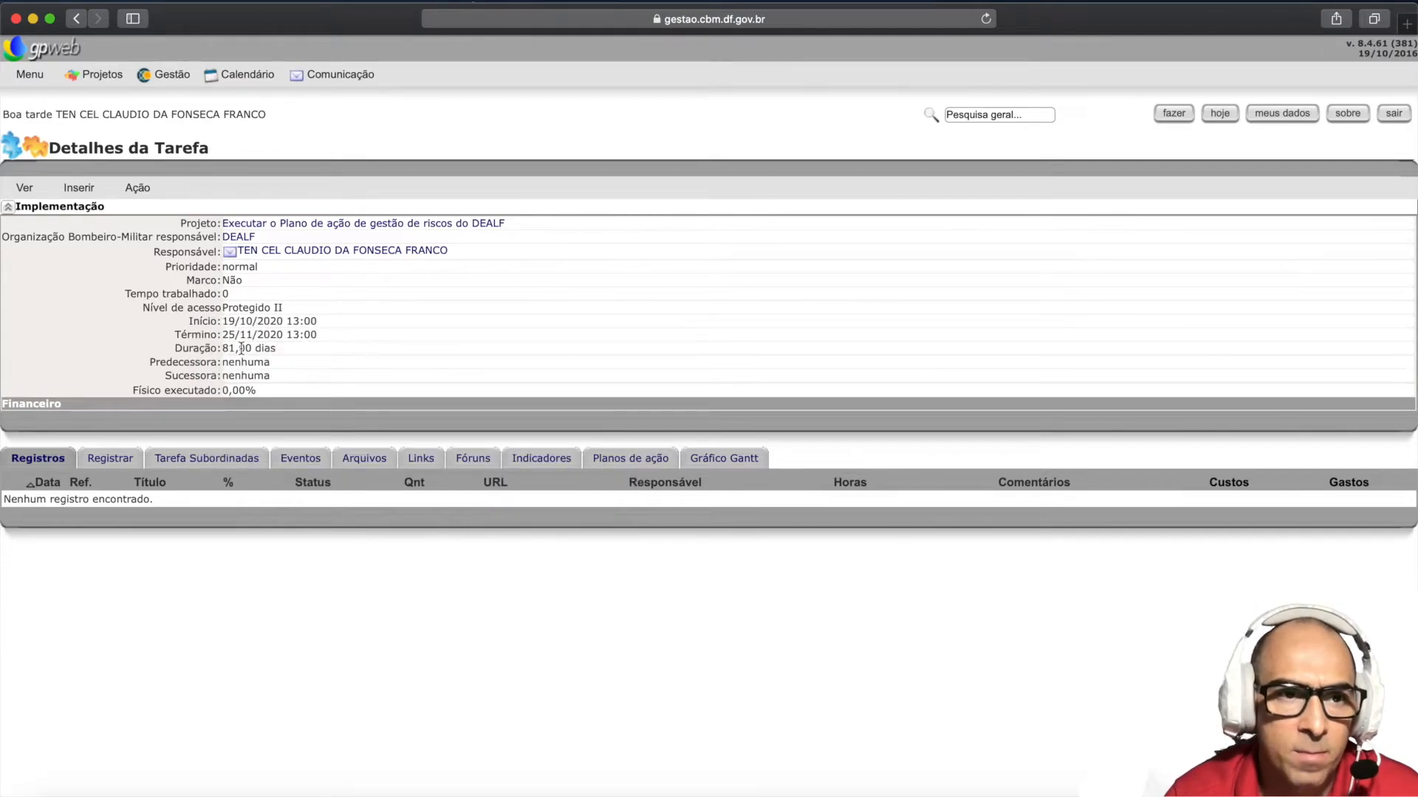
pyautogui.click(137, 187)
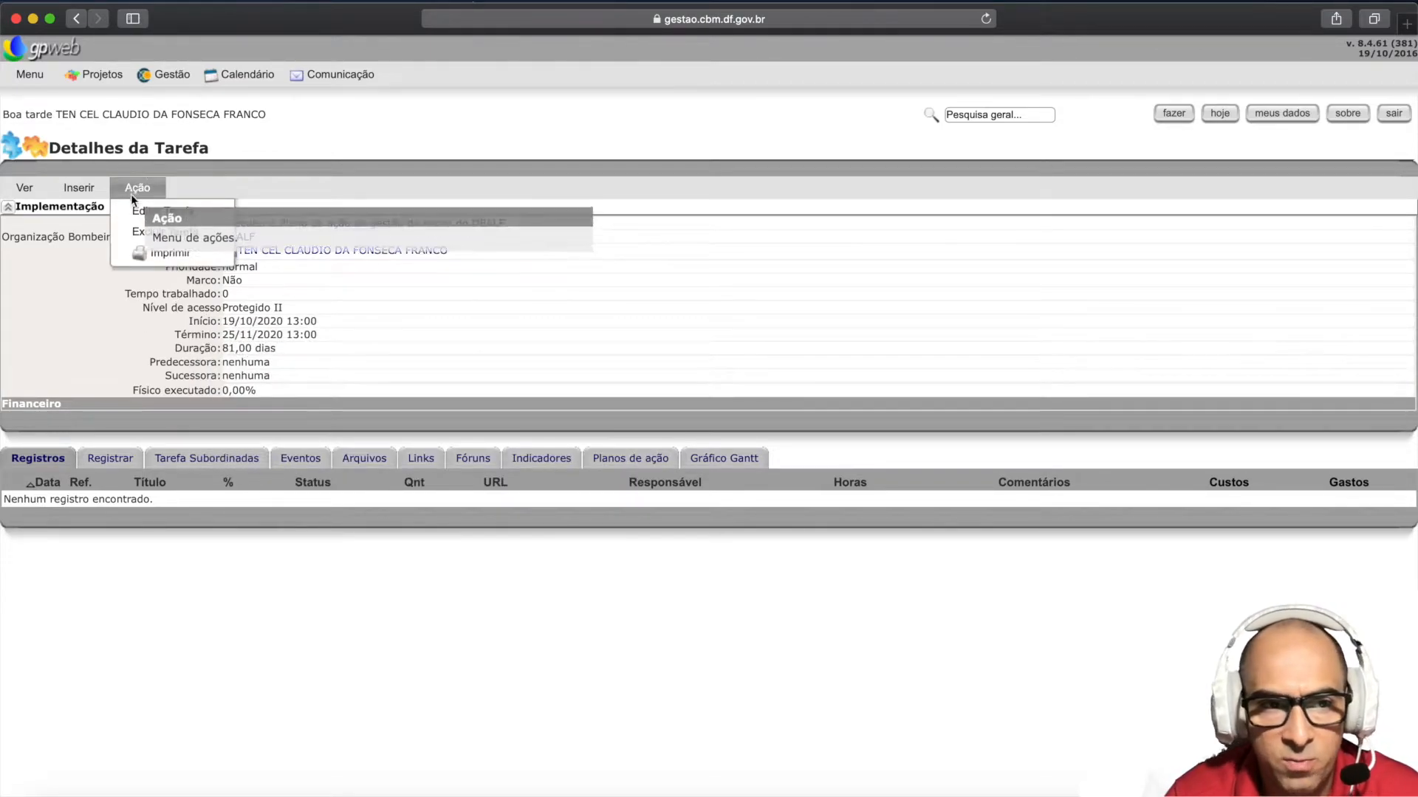
pyautogui.click(142, 215)
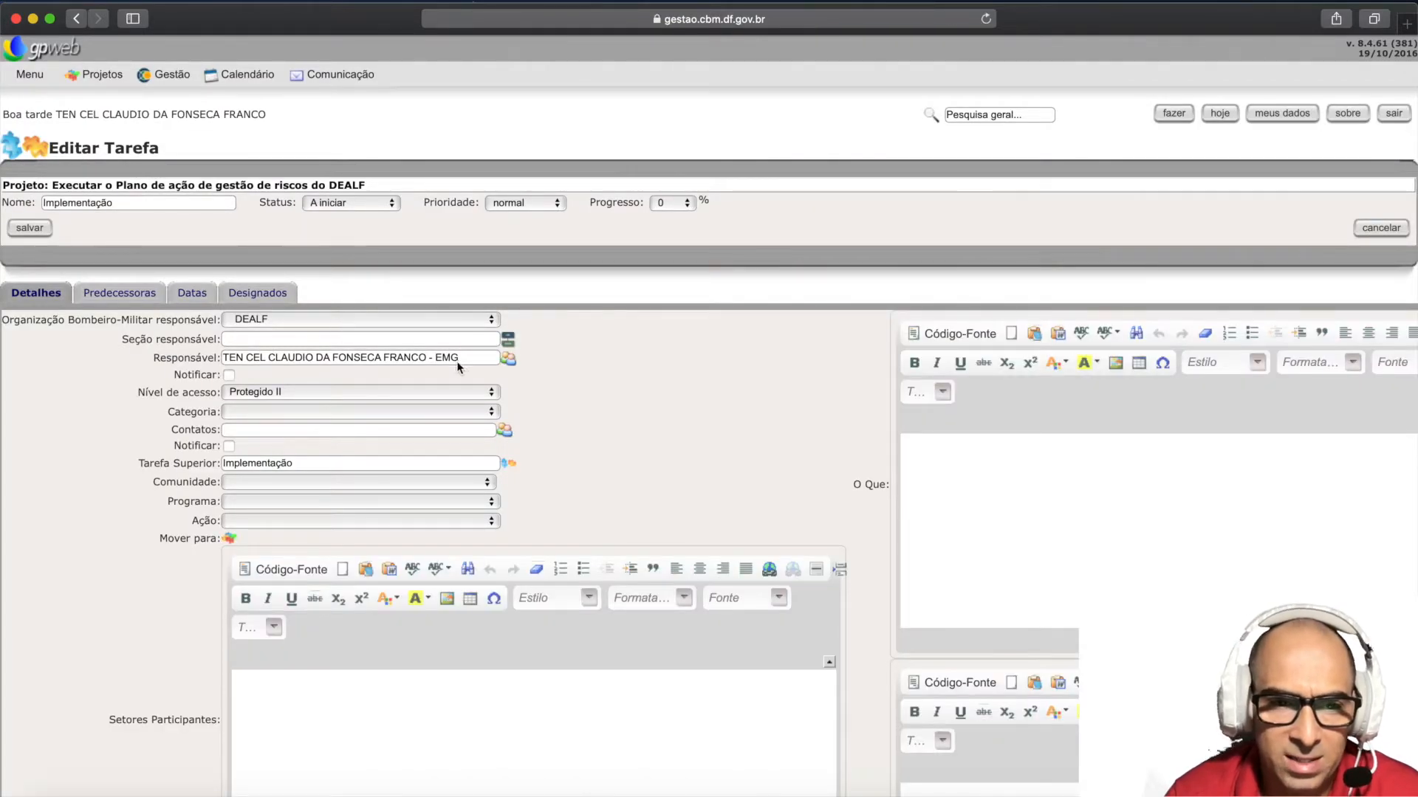
# - Set the project's manager as Responsável of the main "Implementação" task and save it
pyautogui.click(508, 358)
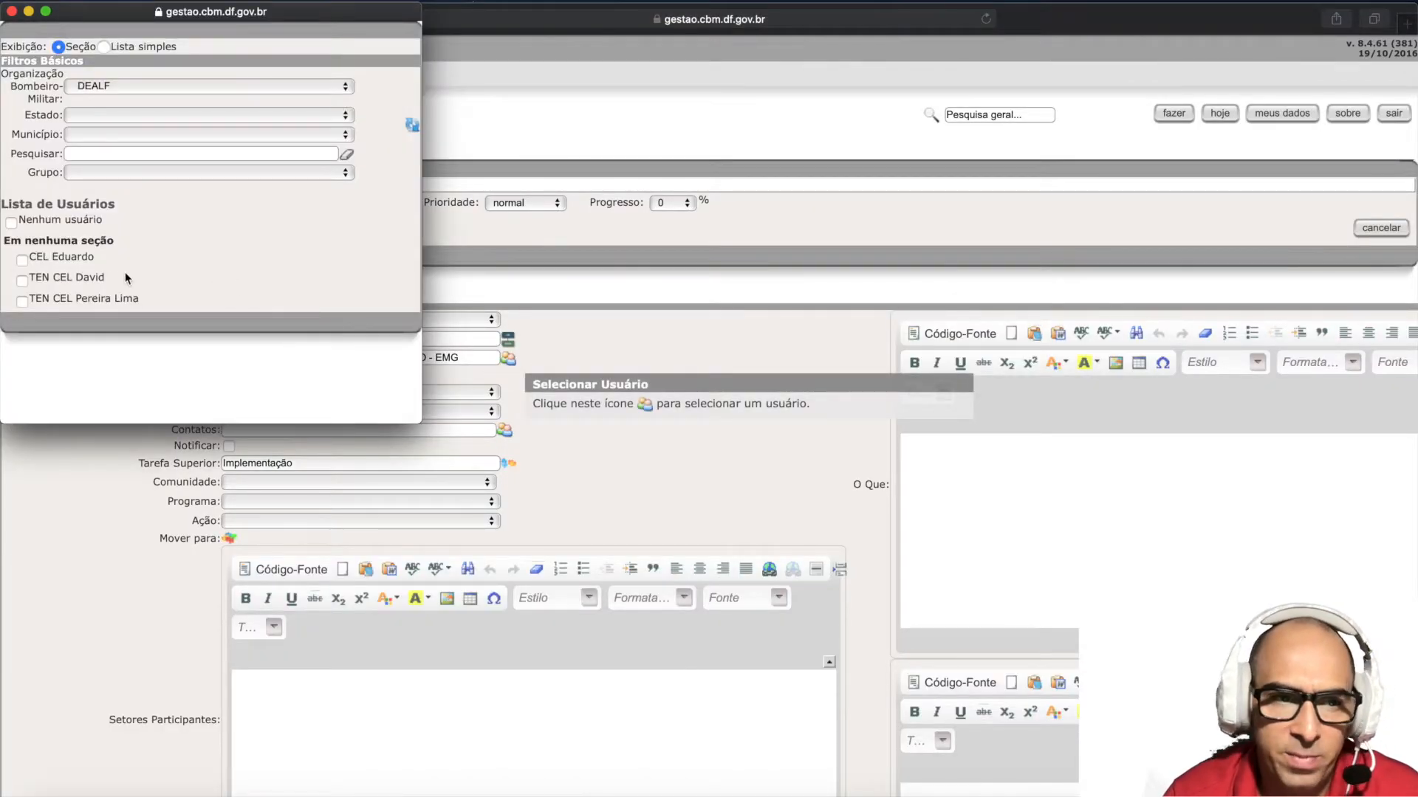
pyautogui.click(24, 301)
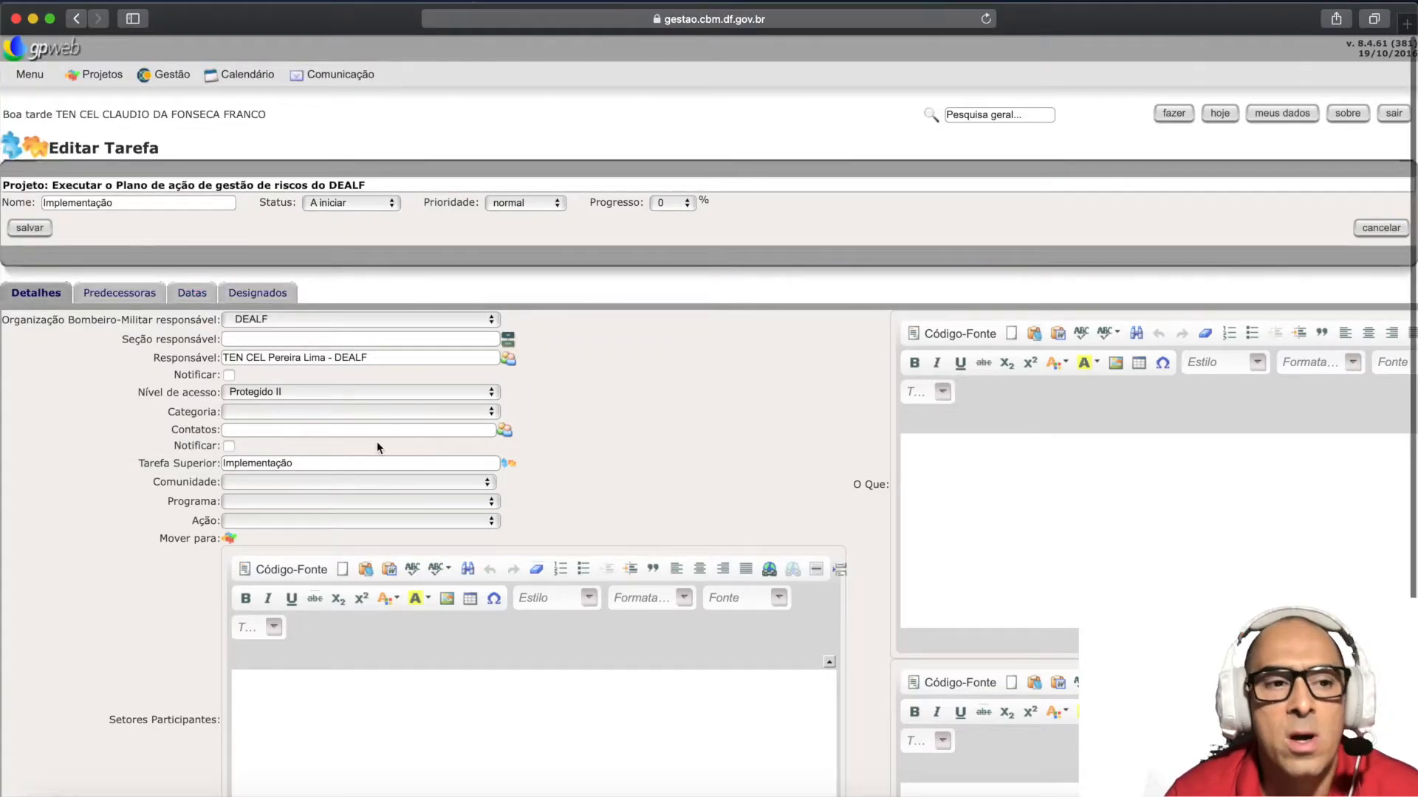
pyautogui.scroll(-1, 376, 446)
pyautogui.moveTo(207, 344)
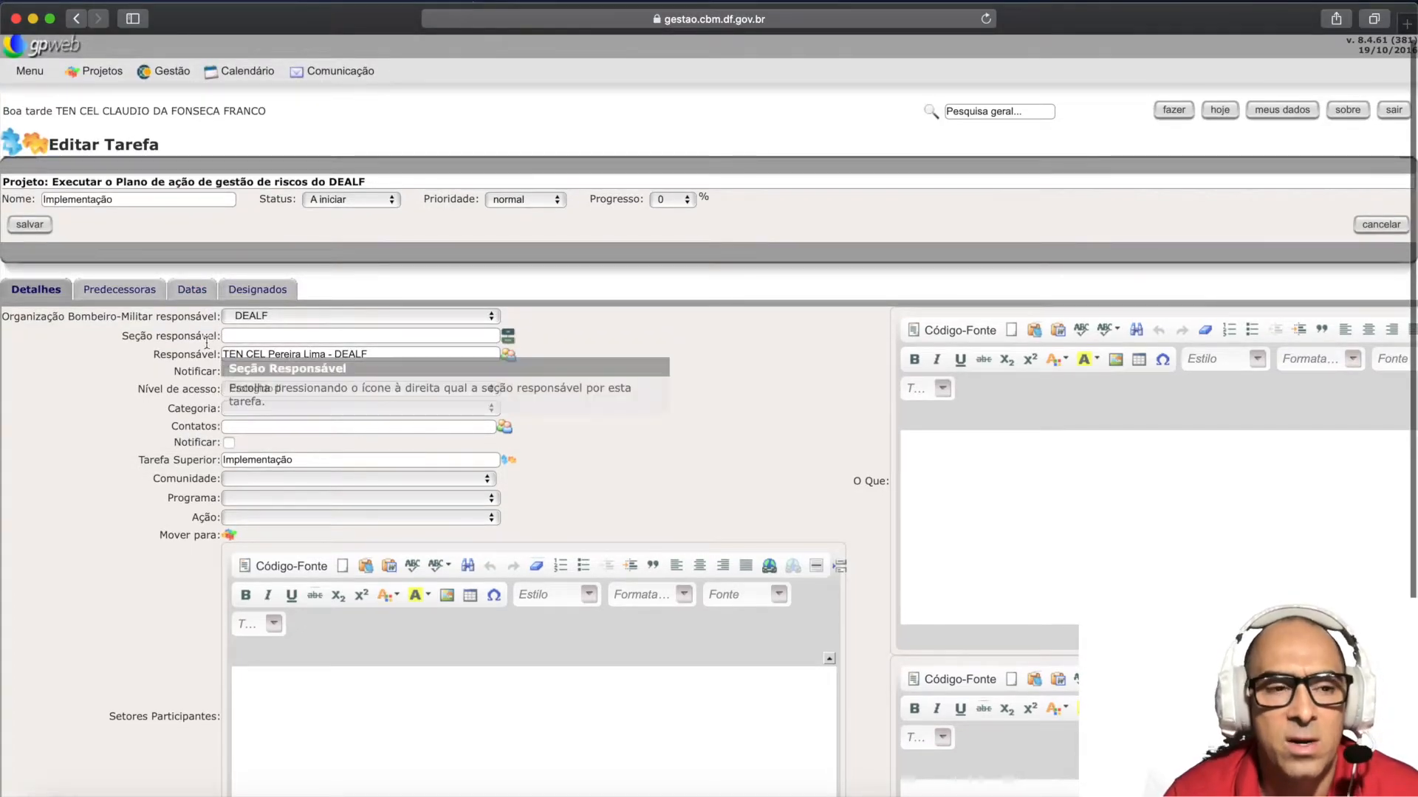
pyautogui.click(20, 224)
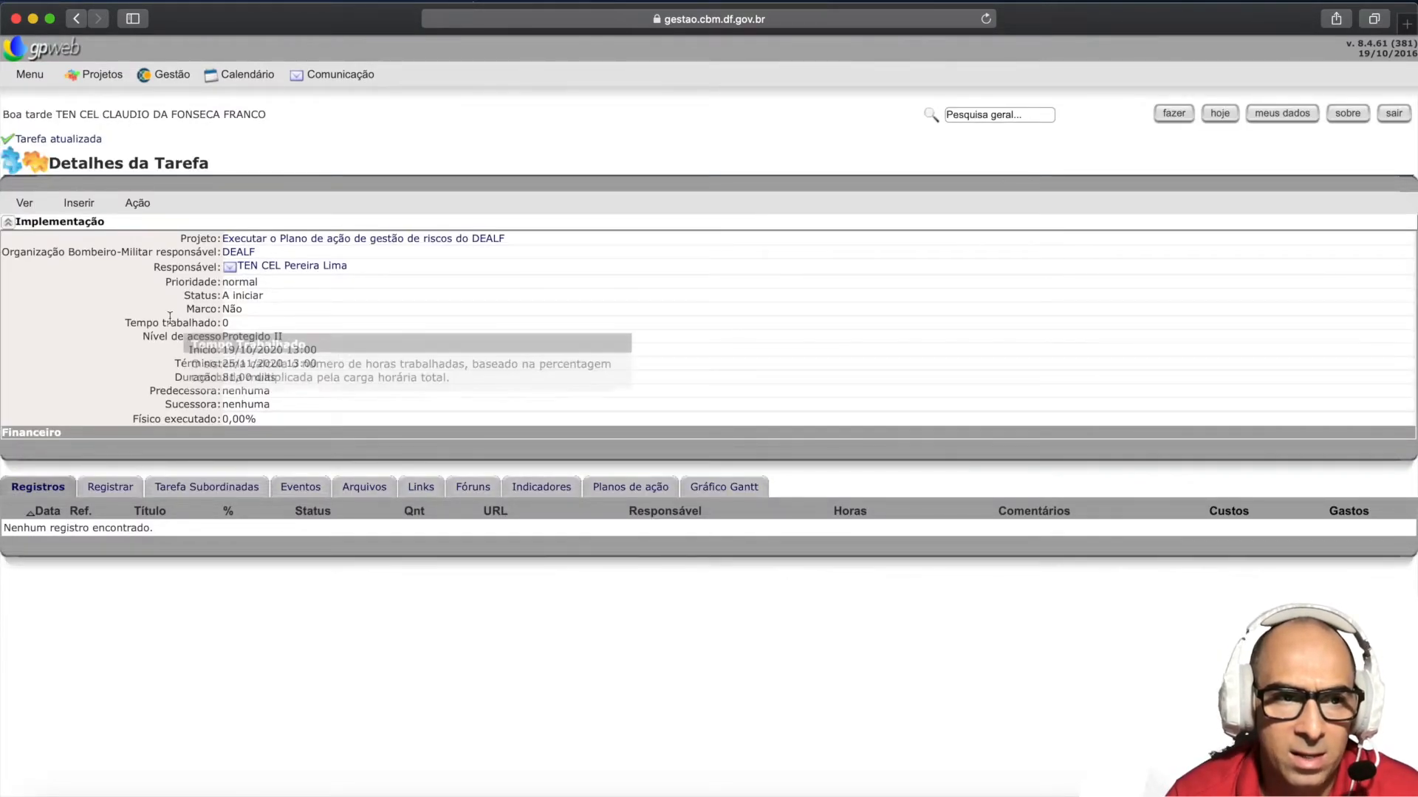
# - Return to the project's task list and find the subtasks under "Implementação"
pyautogui.click(25, 203)
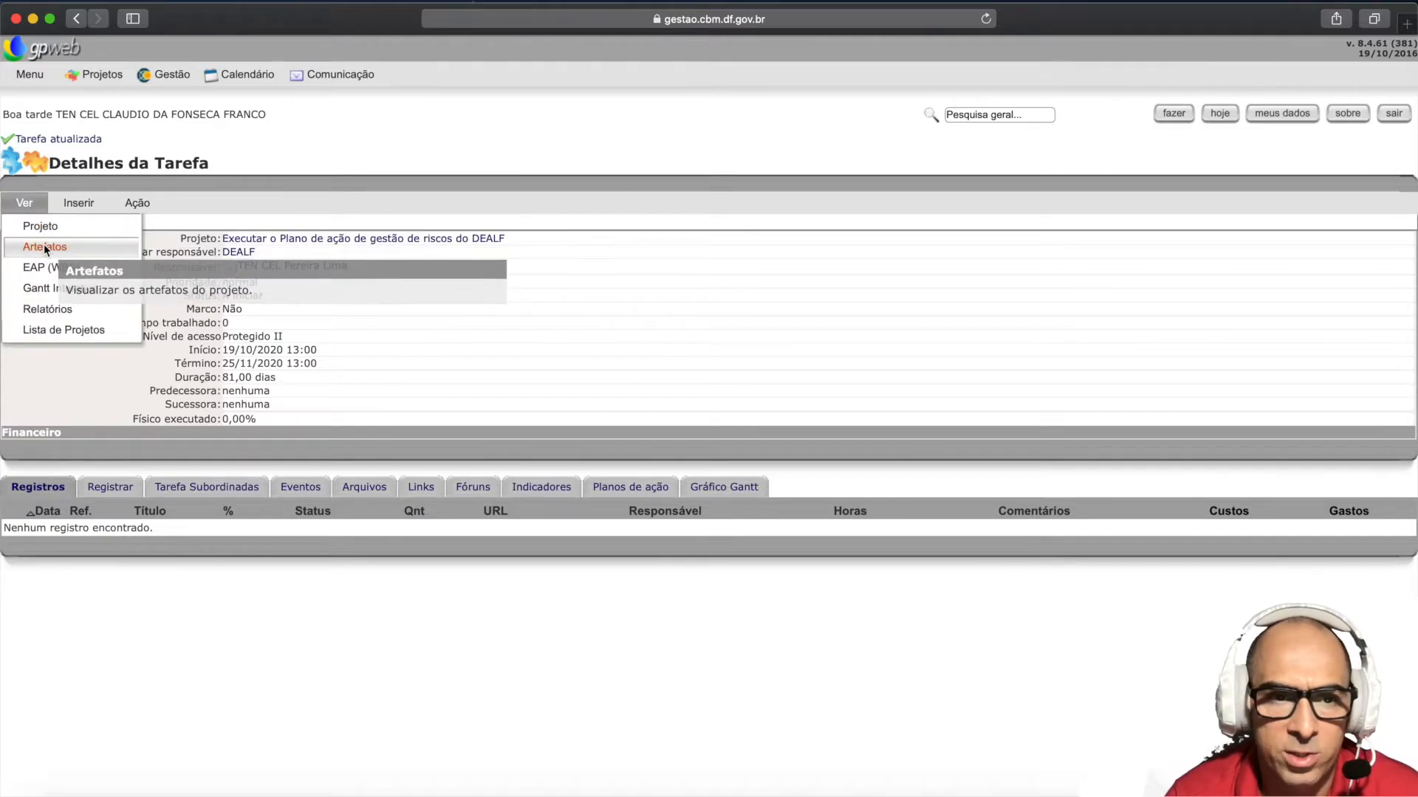
pyautogui.click(41, 228)
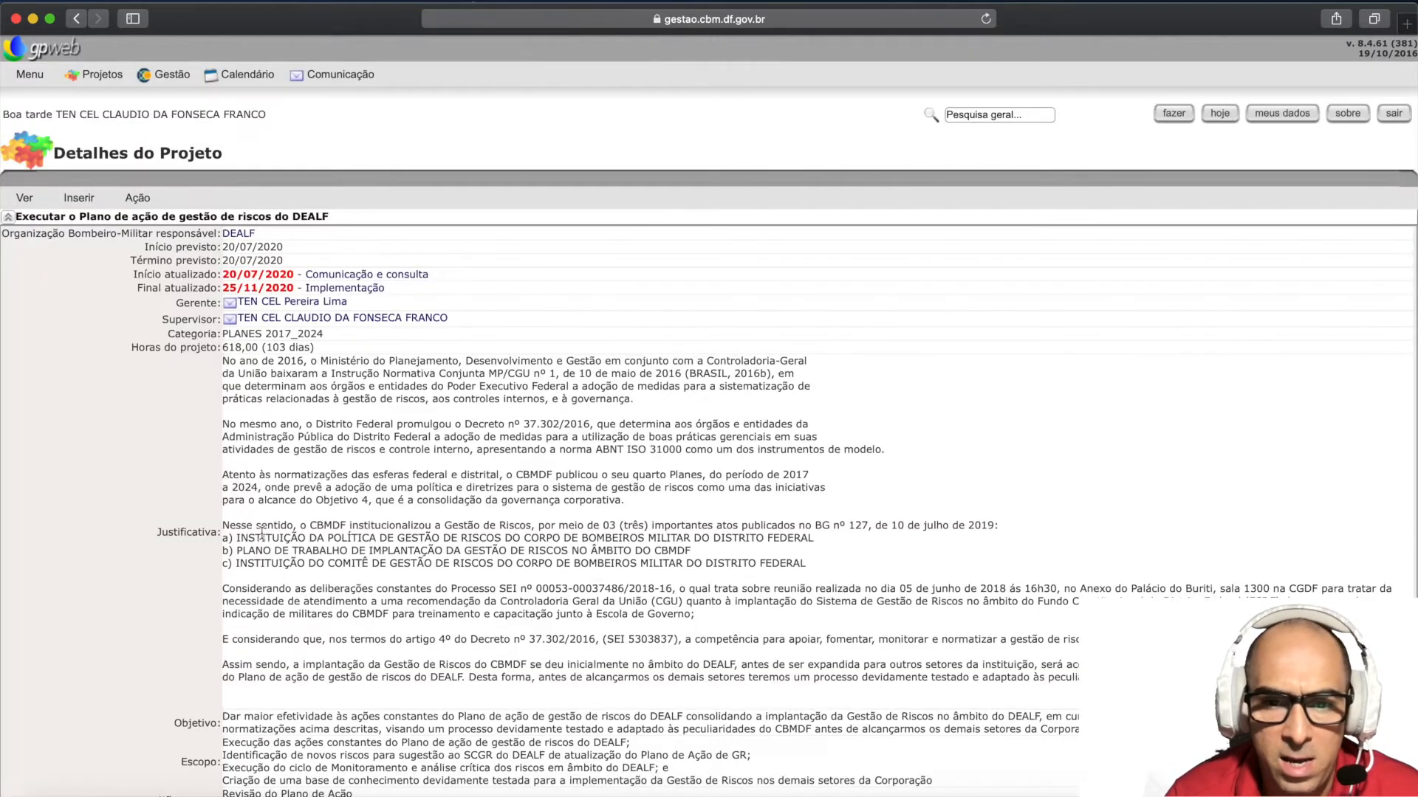
pyautogui.scroll(-15, 285, 578)
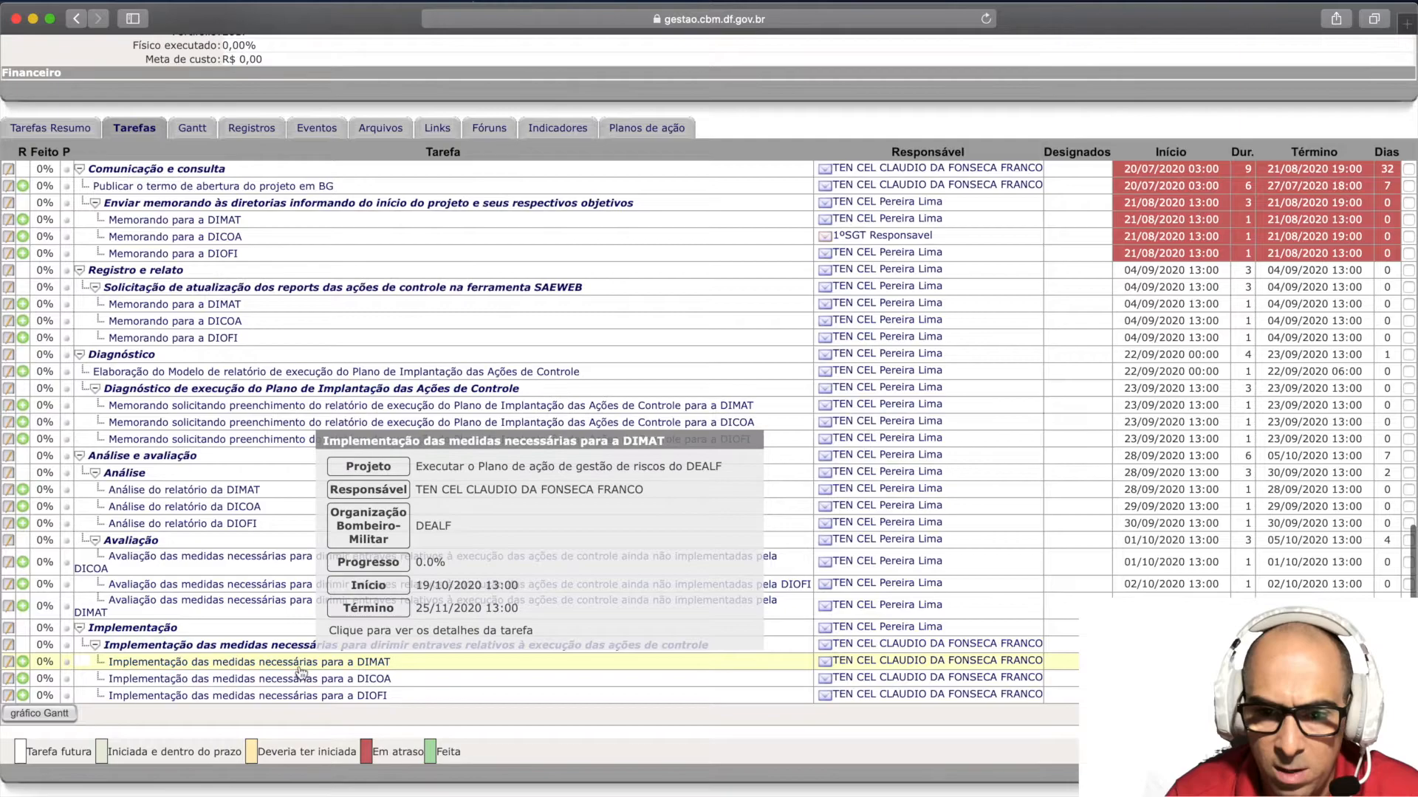
pyautogui.moveTo(294, 652)
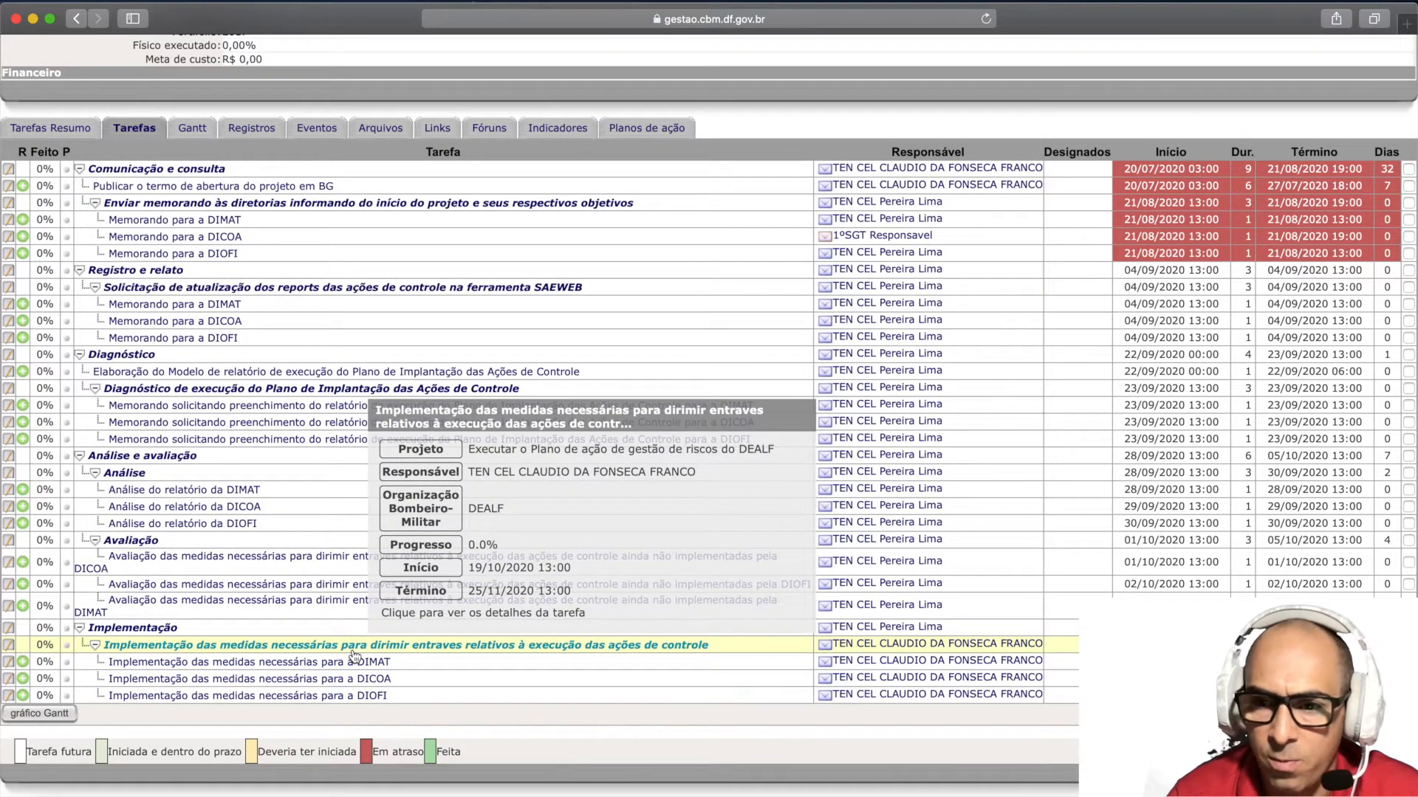
# - Switch to the "Cronograma DEALF" document in Word, check who is responsible for each "Implementação" subtask, and return to gpweb
pyautogui.press('super+Tab')
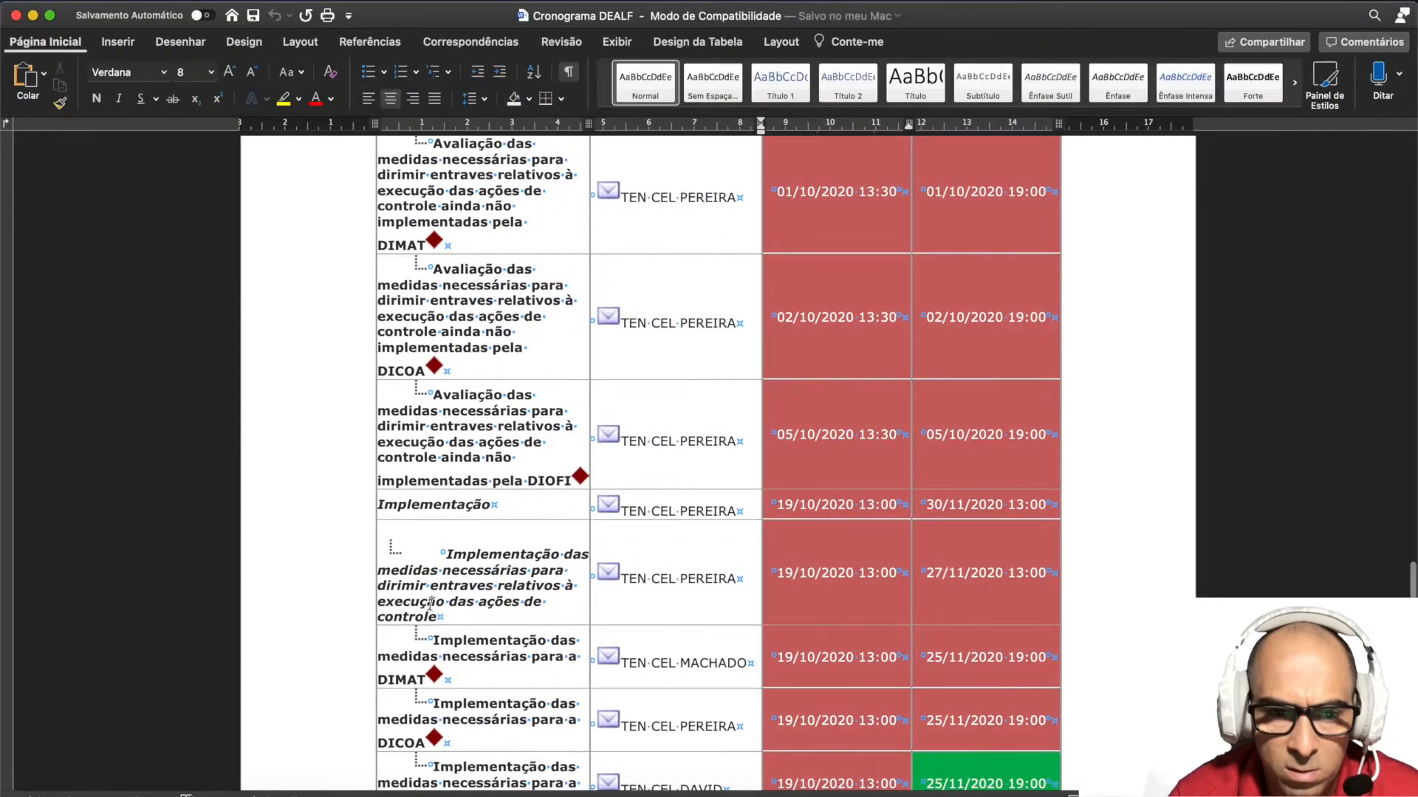
pyautogui.scroll(-2, 432, 607)
pyautogui.scroll(-1, 431, 608)
pyautogui.scroll(-5, 488, 544)
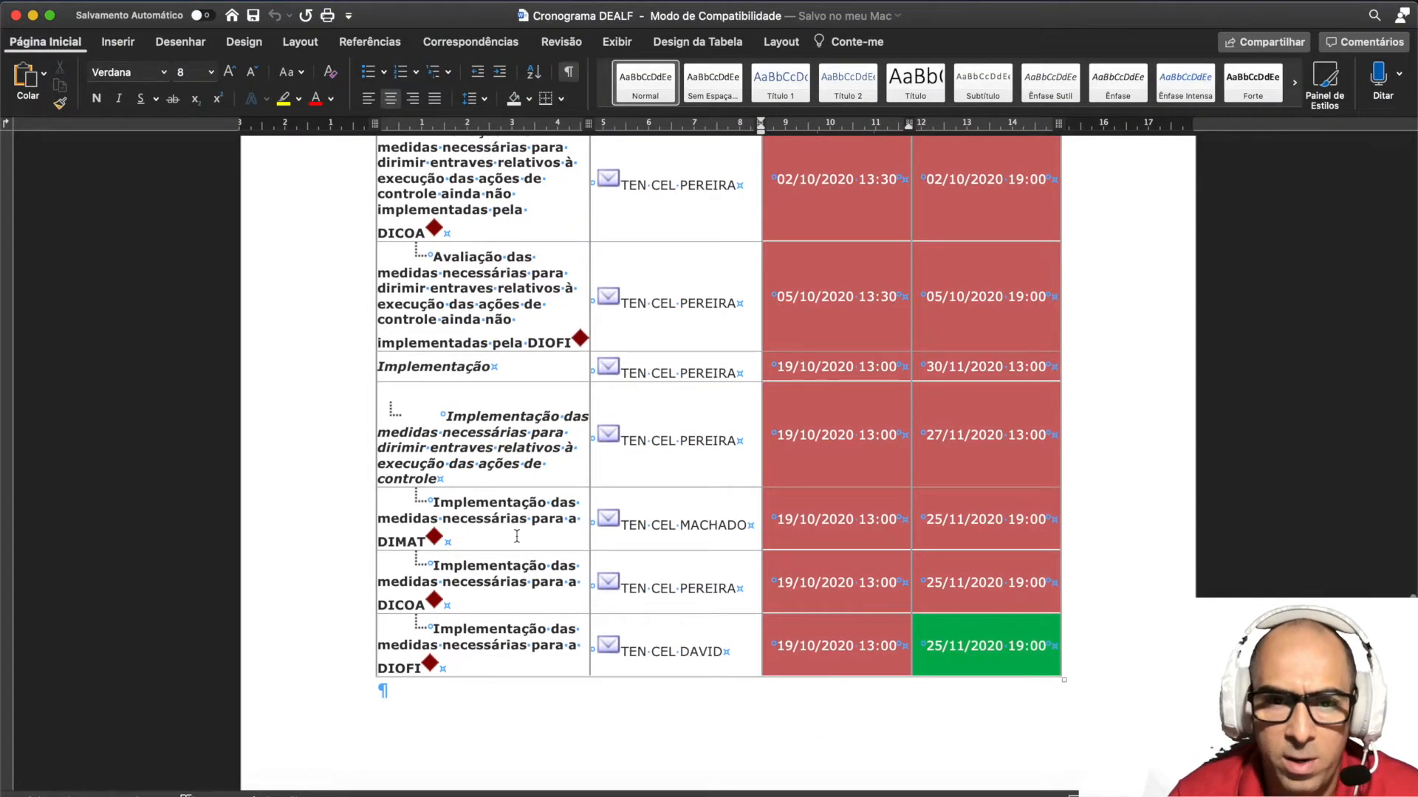
pyautogui.press('super+Tab')
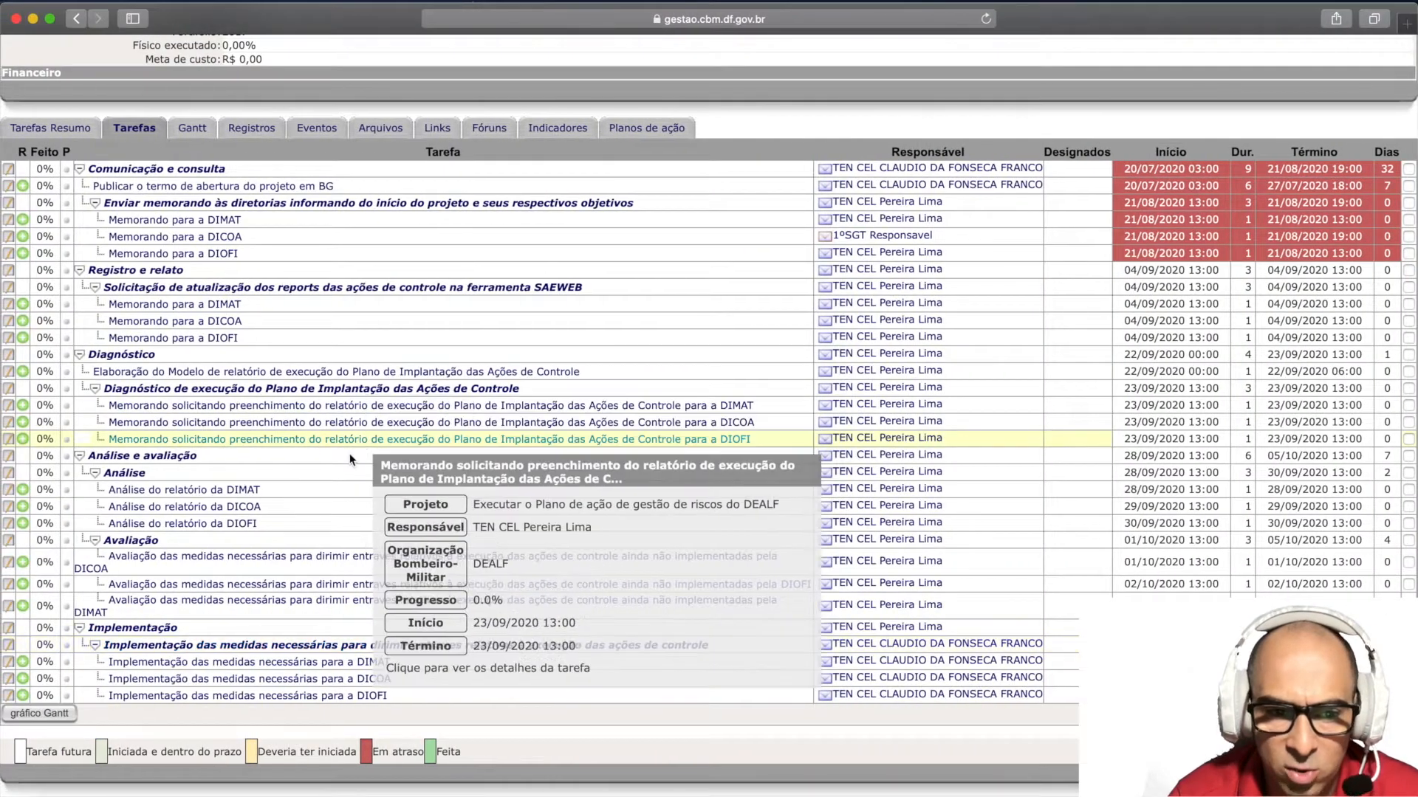
# - Edit the "Implementação das medidas necessárias para dirimir entraves" task, set the project's manager as Responsável, and save it
pyautogui.click(266, 656)
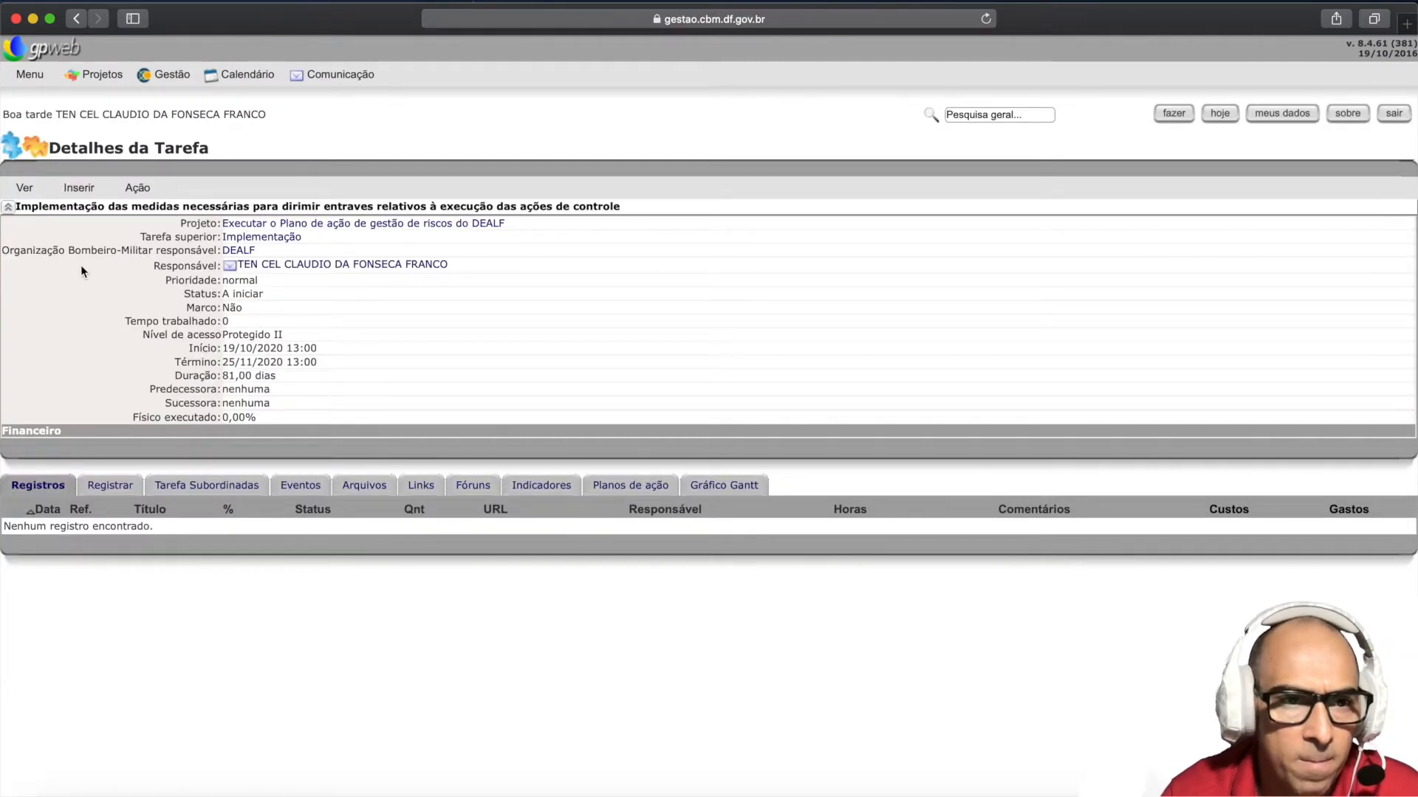
pyautogui.click(100, 187)
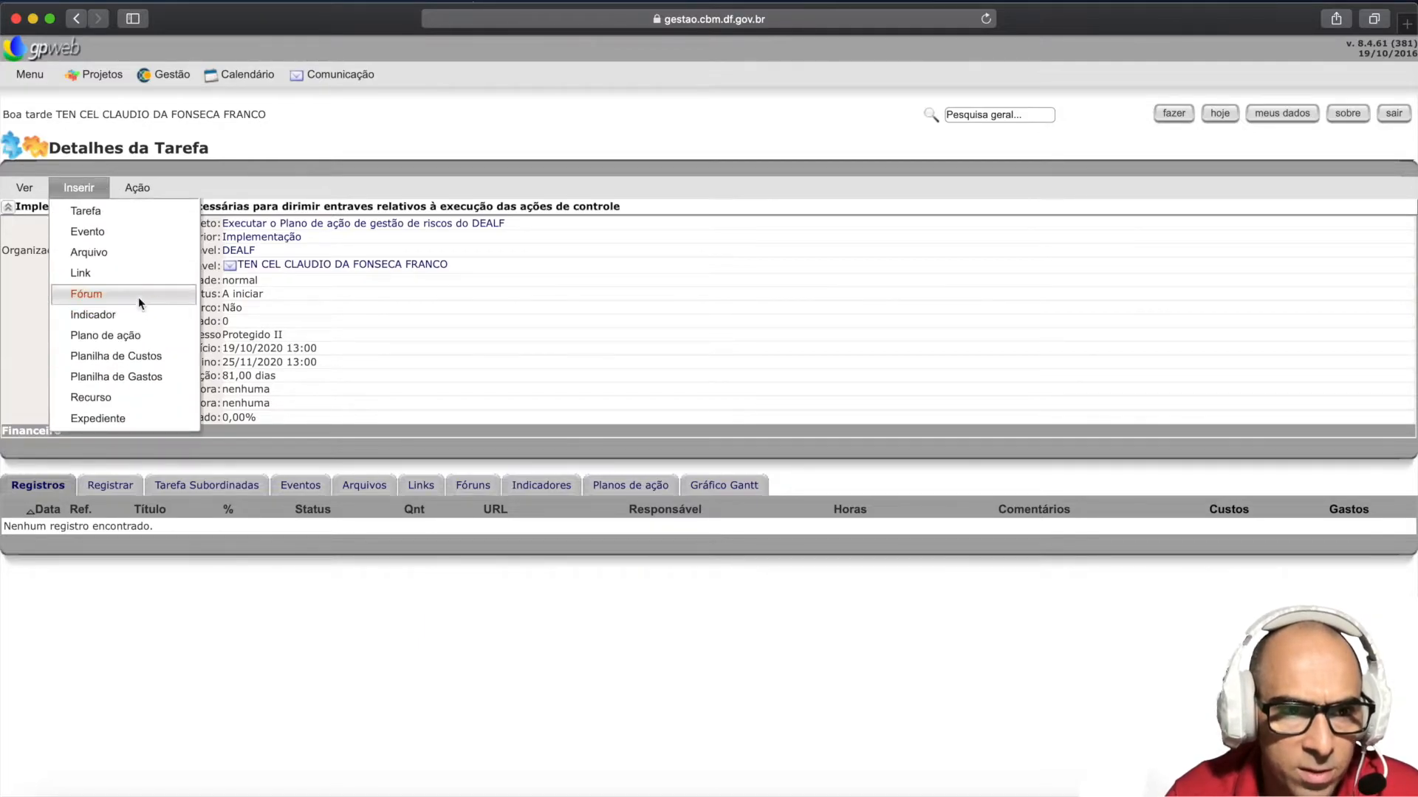
pyautogui.click(127, 191)
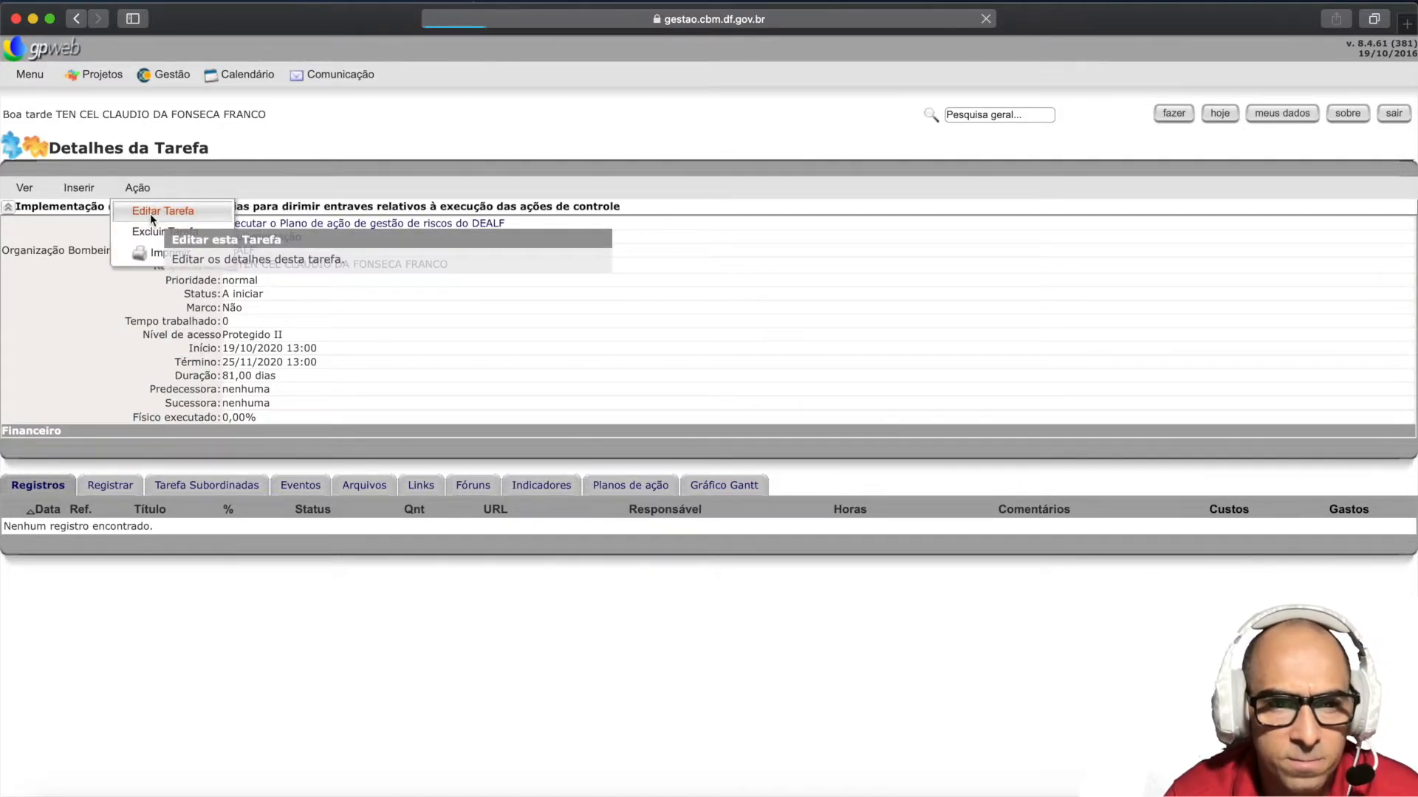
pyautogui.click(150, 216)
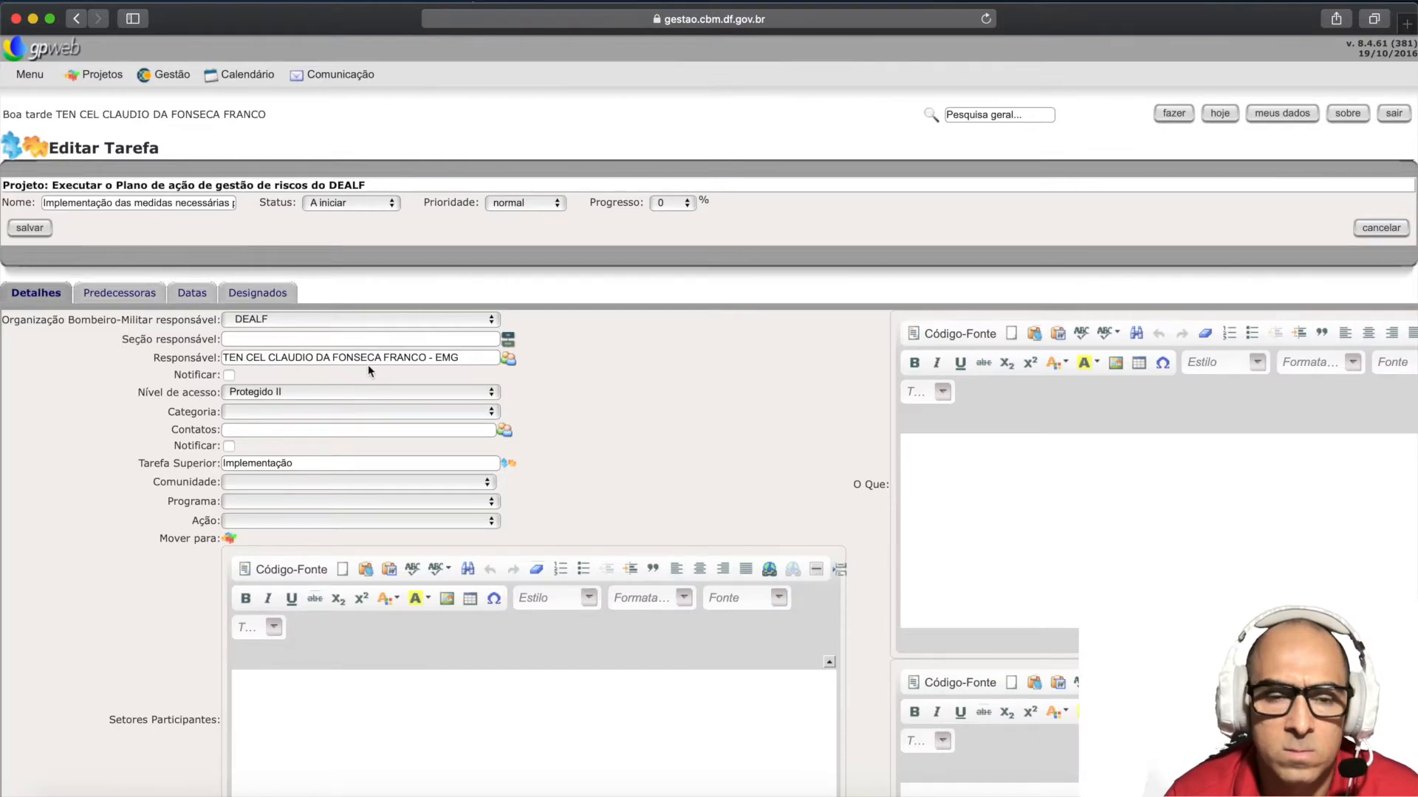
pyautogui.click(508, 359)
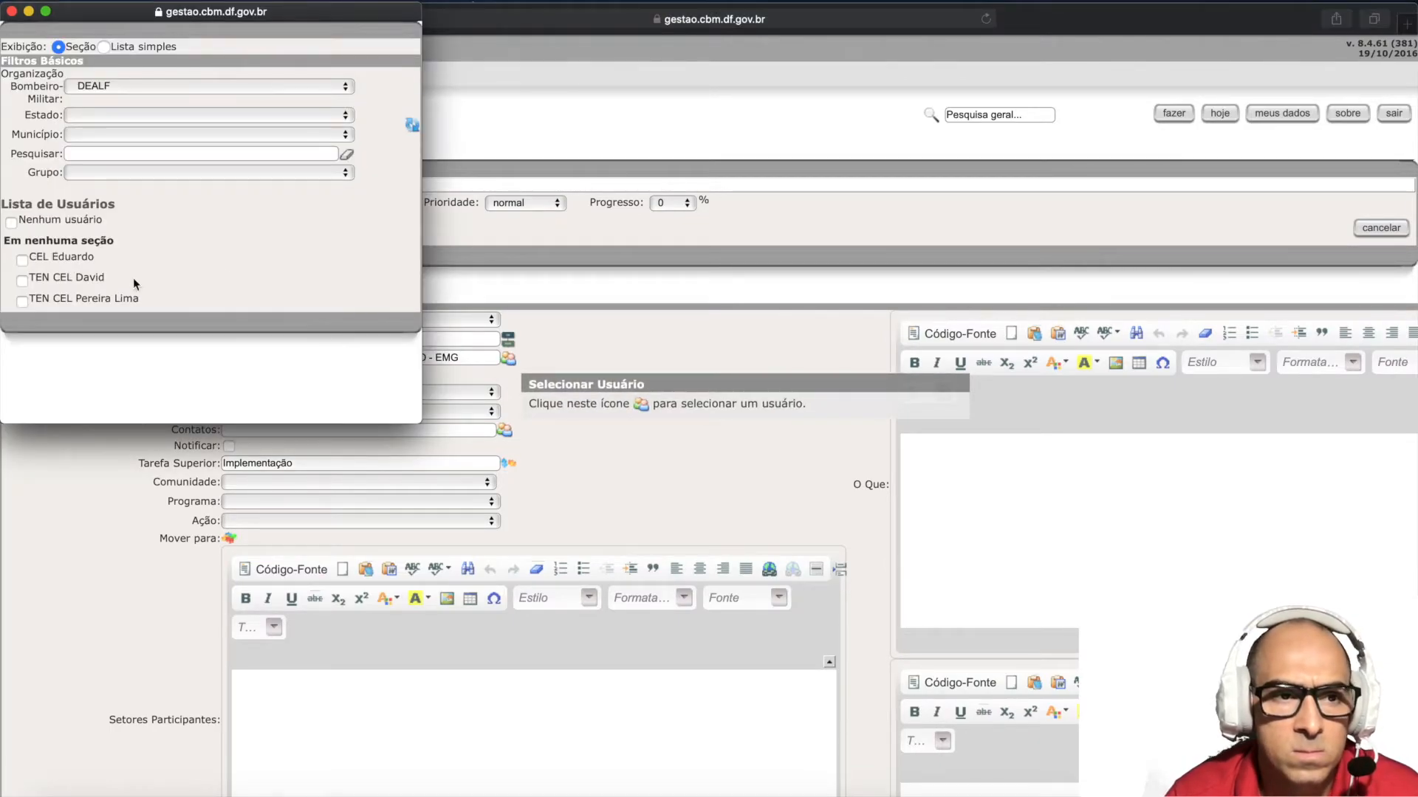
pyautogui.click(46, 299)
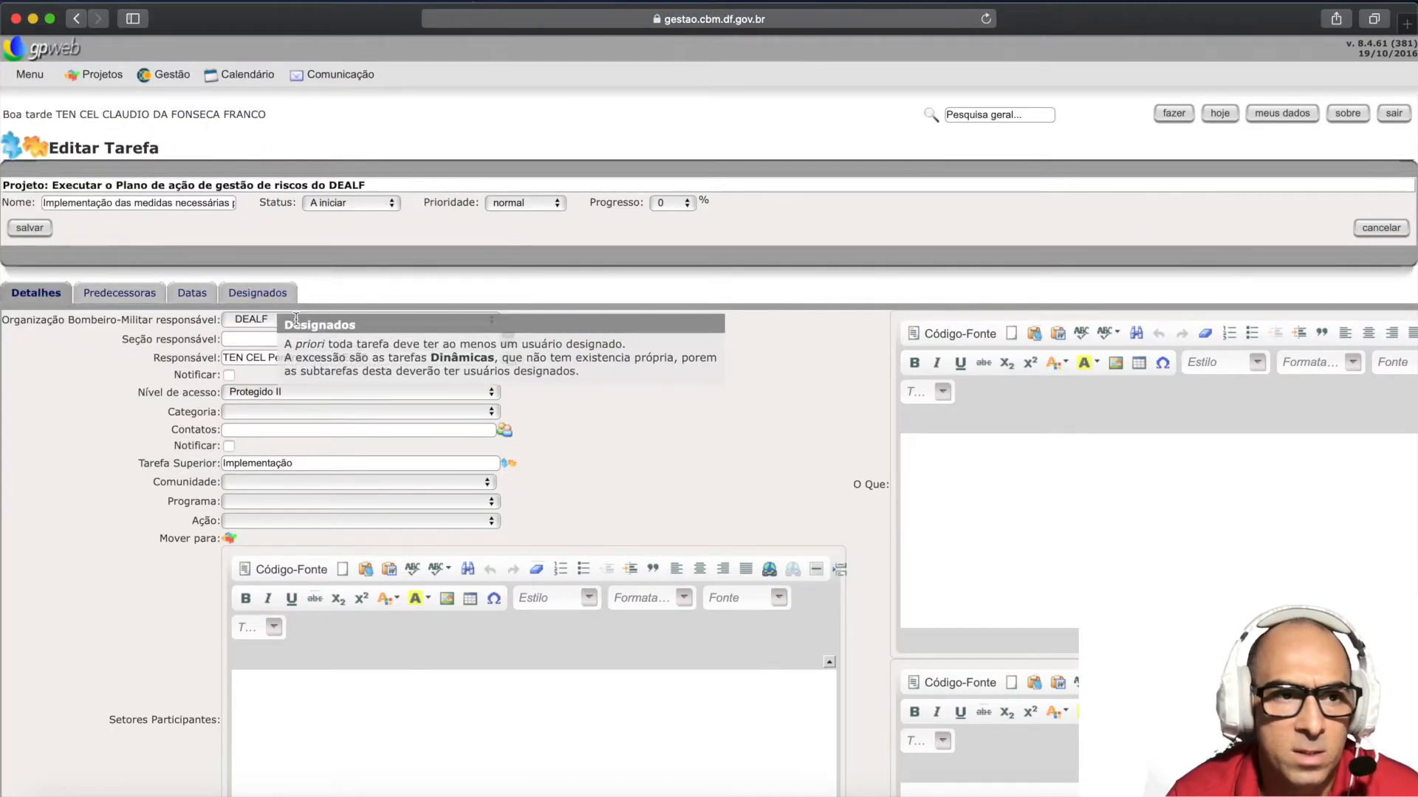
pyautogui.click(28, 234)
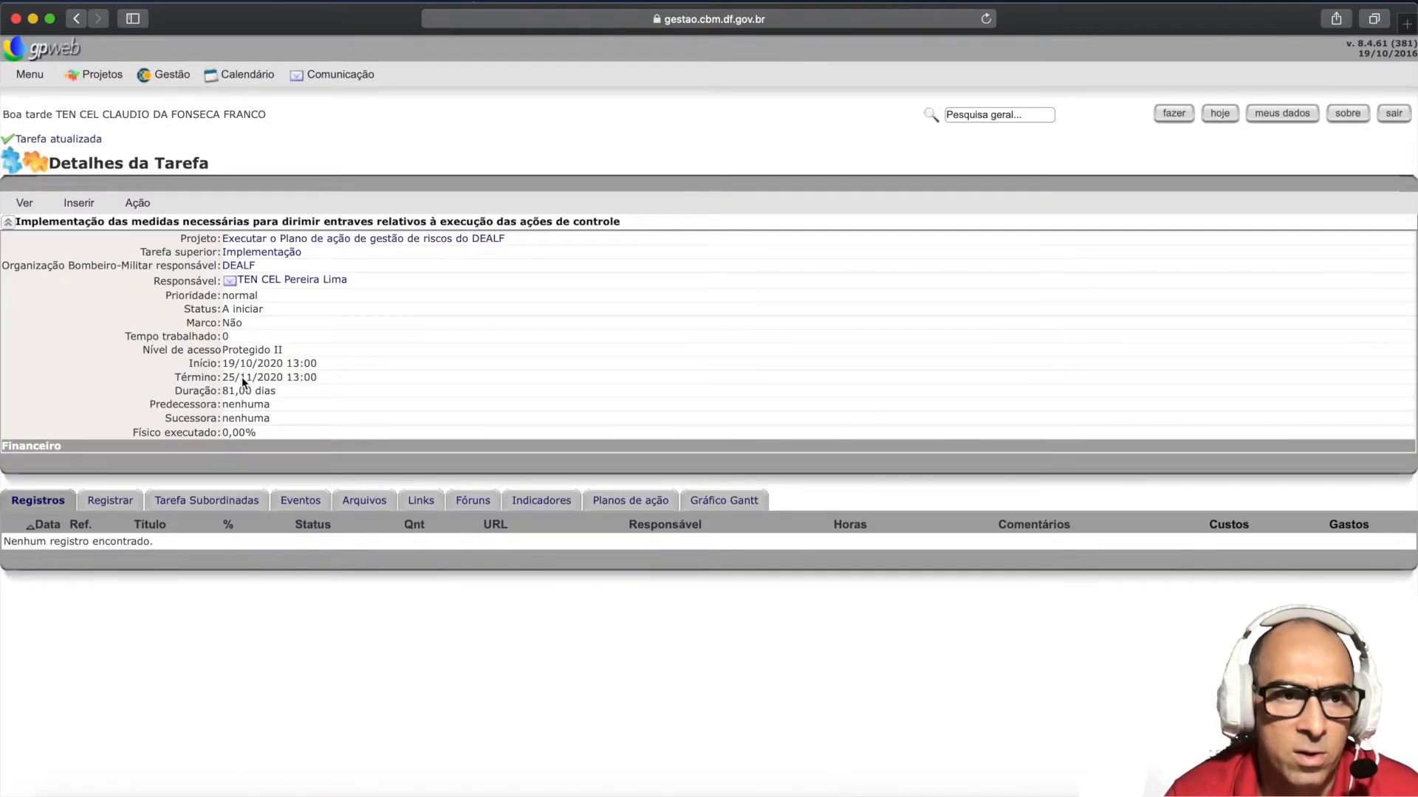
# - Return to the project's task list and locate the DIMAT "Implementação das medidas necessárias" task
pyautogui.click(25, 202)
pyautogui.click(41, 228)
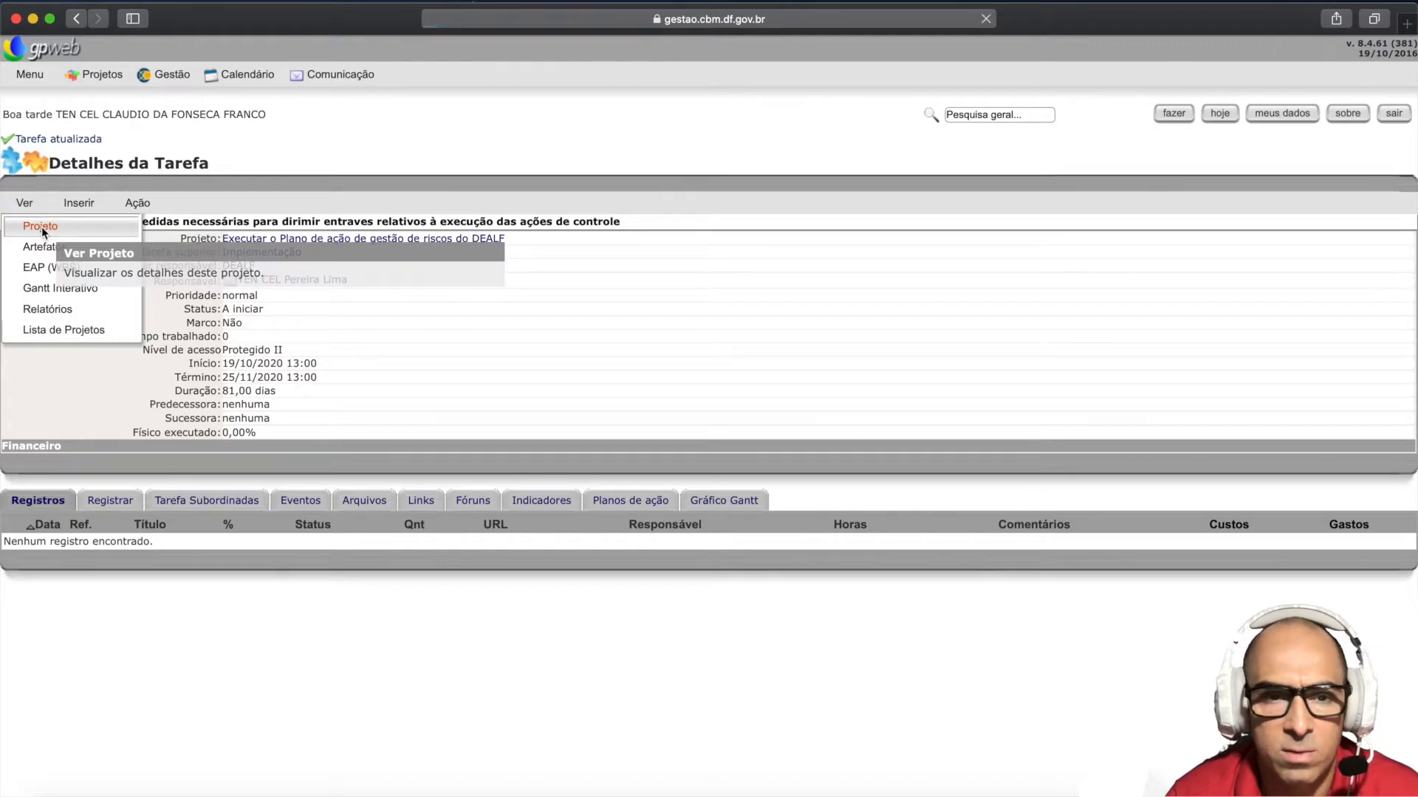
pyautogui.scroll(-15, 346, 470)
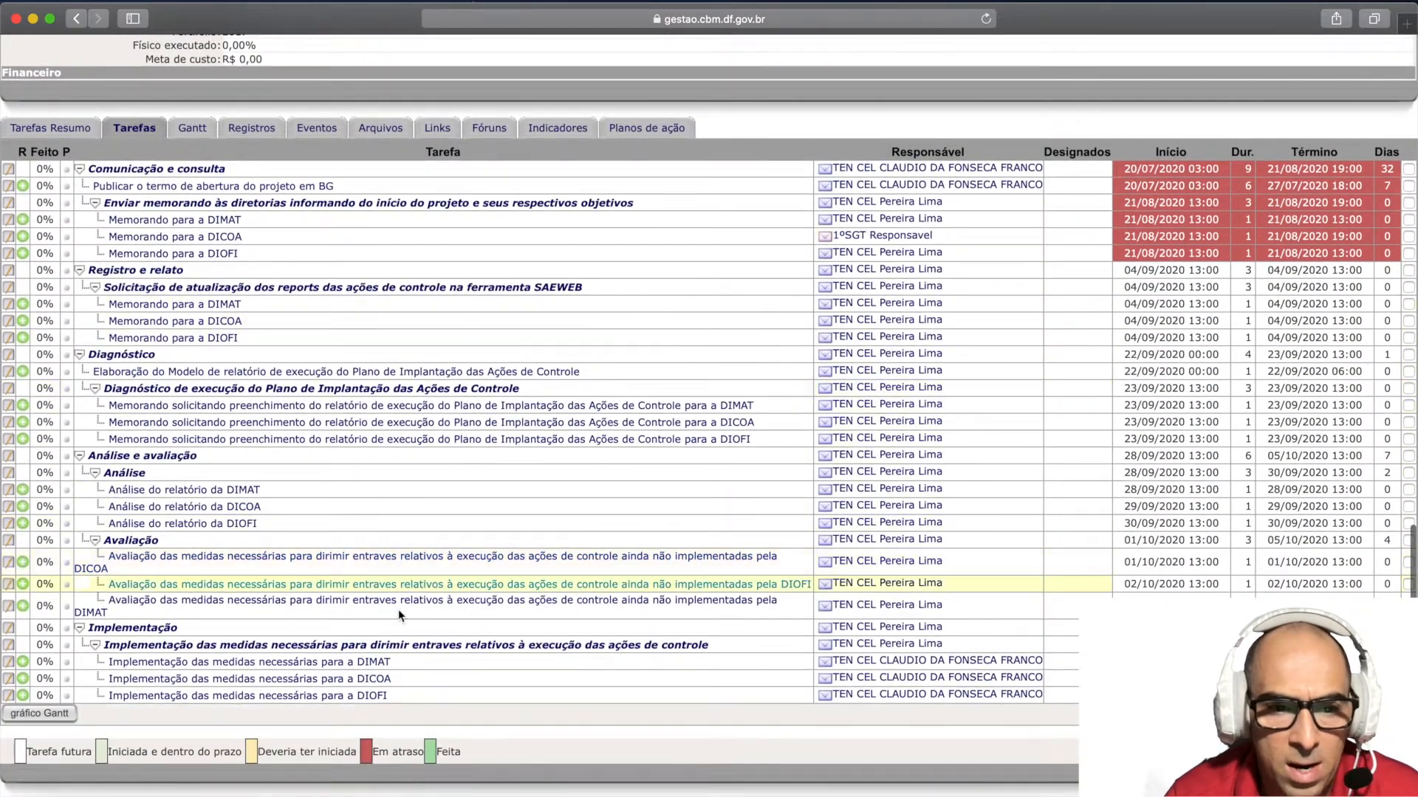
pyautogui.moveTo(369, 667)
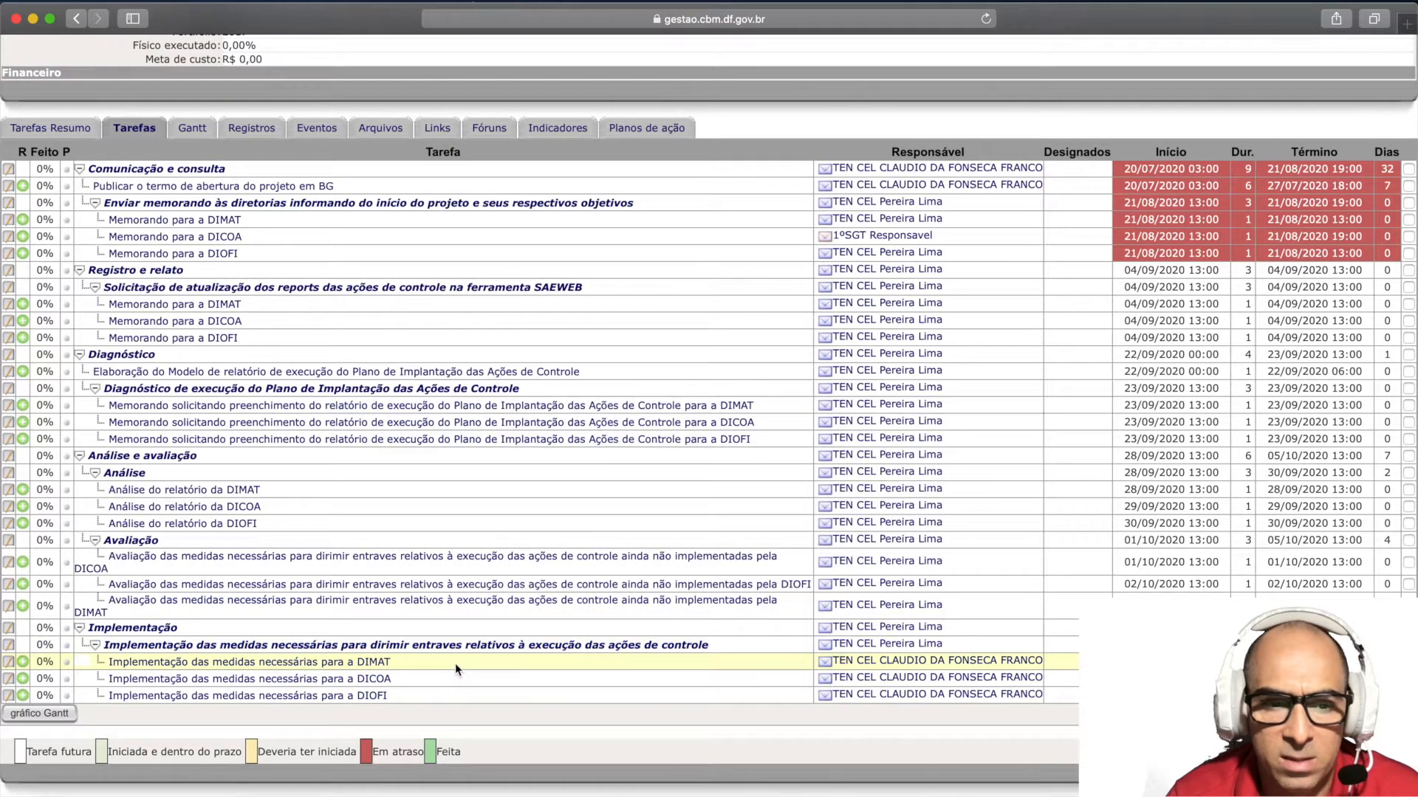
# - Check the DIMAT implementation task's responsible person in the Word schedule, then return to gpweb and open that task
pyautogui.hotkey('ctrl', 'Right')
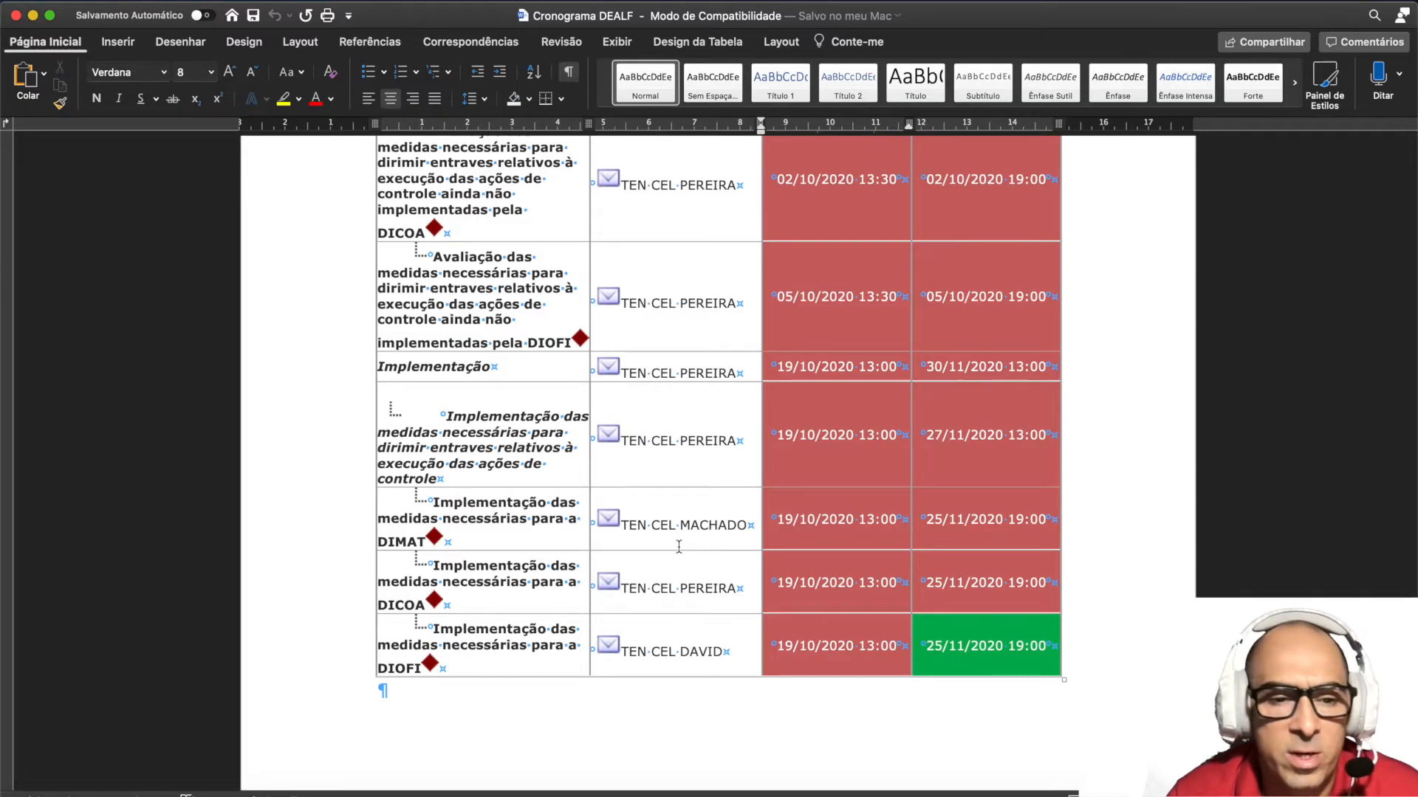
pyautogui.hotkey('ctrl', 'Left')
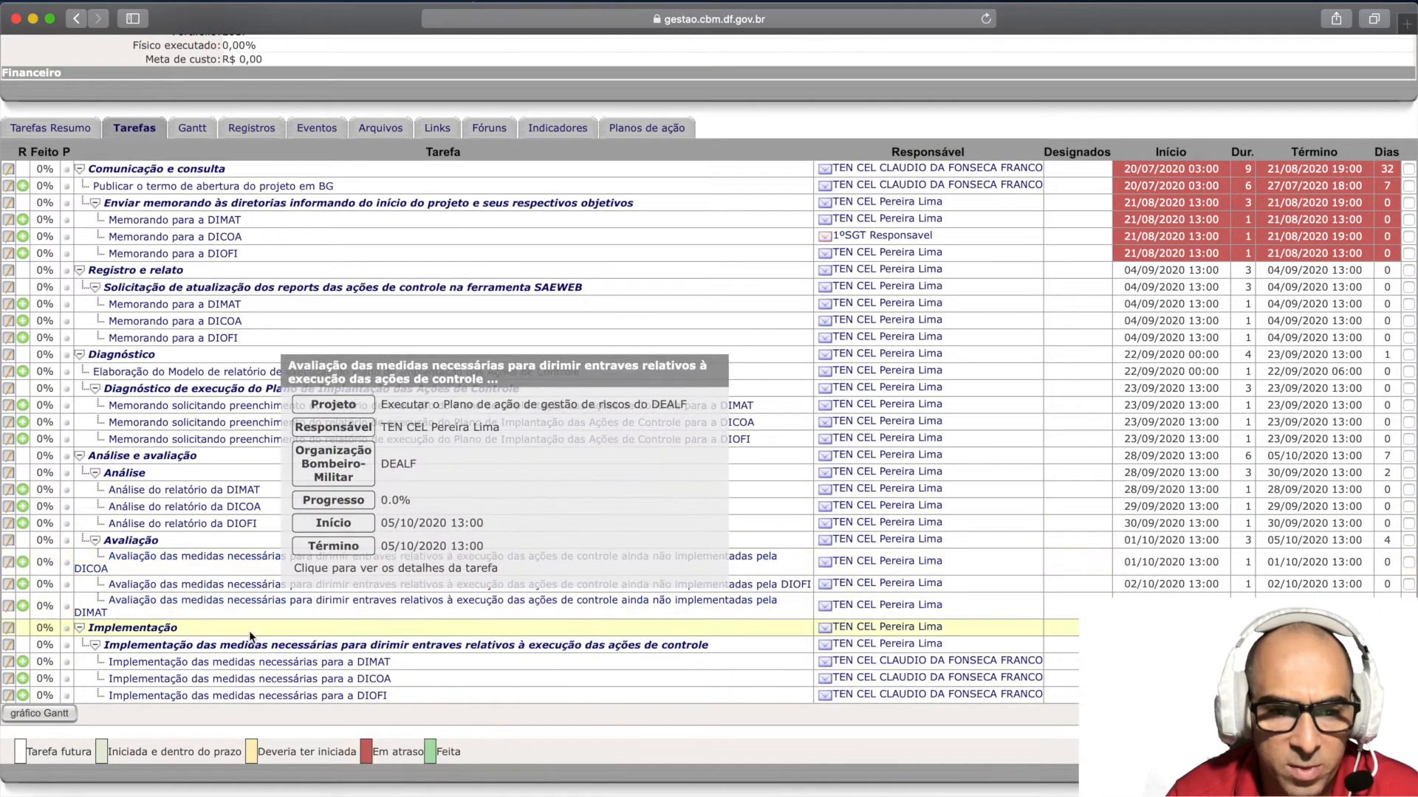
pyautogui.moveTo(160, 668)
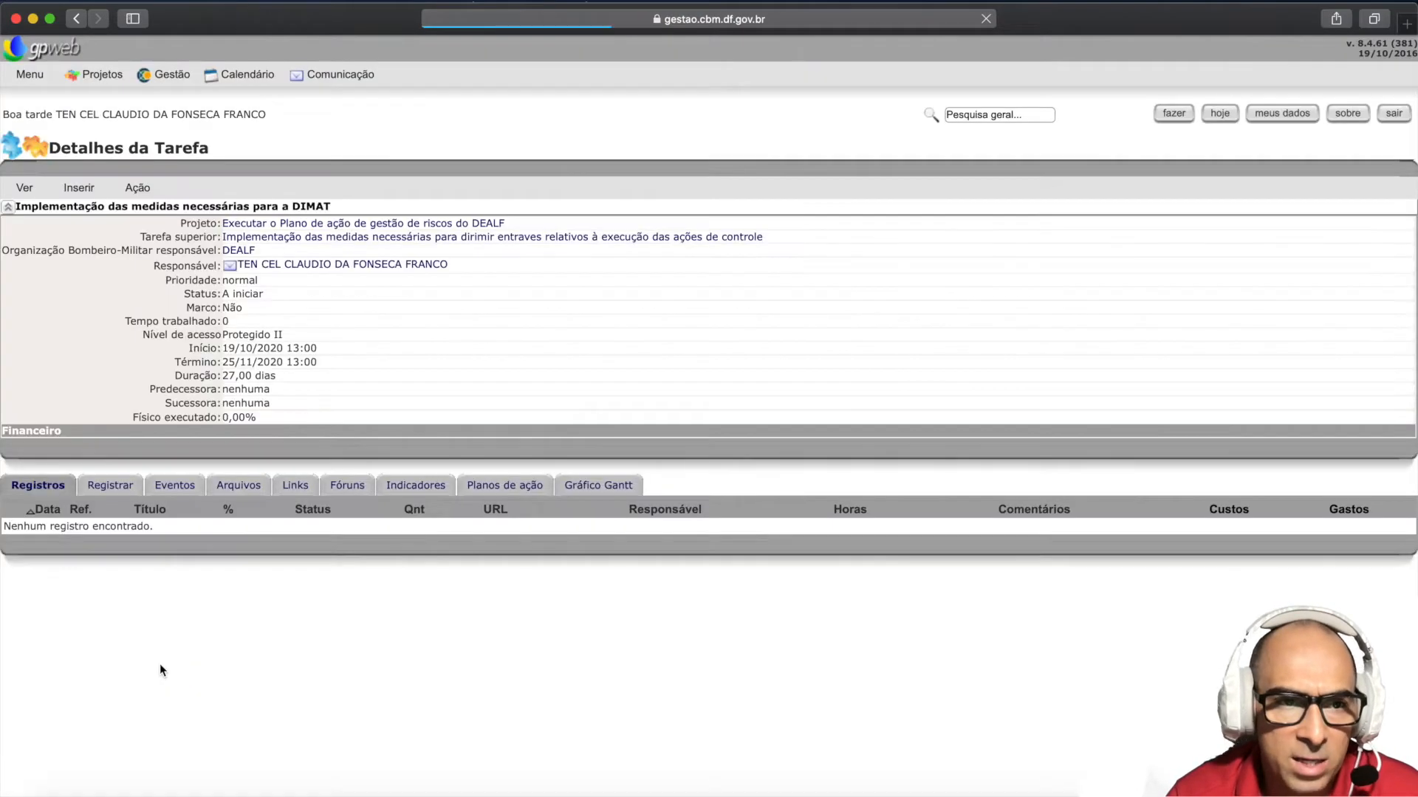
# - Edit the DIMAT implementation task, set the officer named in the schedule, filtered under organization DIMAT, as Responsável, and save it
pyautogui.click(138, 187)
pyautogui.click(144, 208)
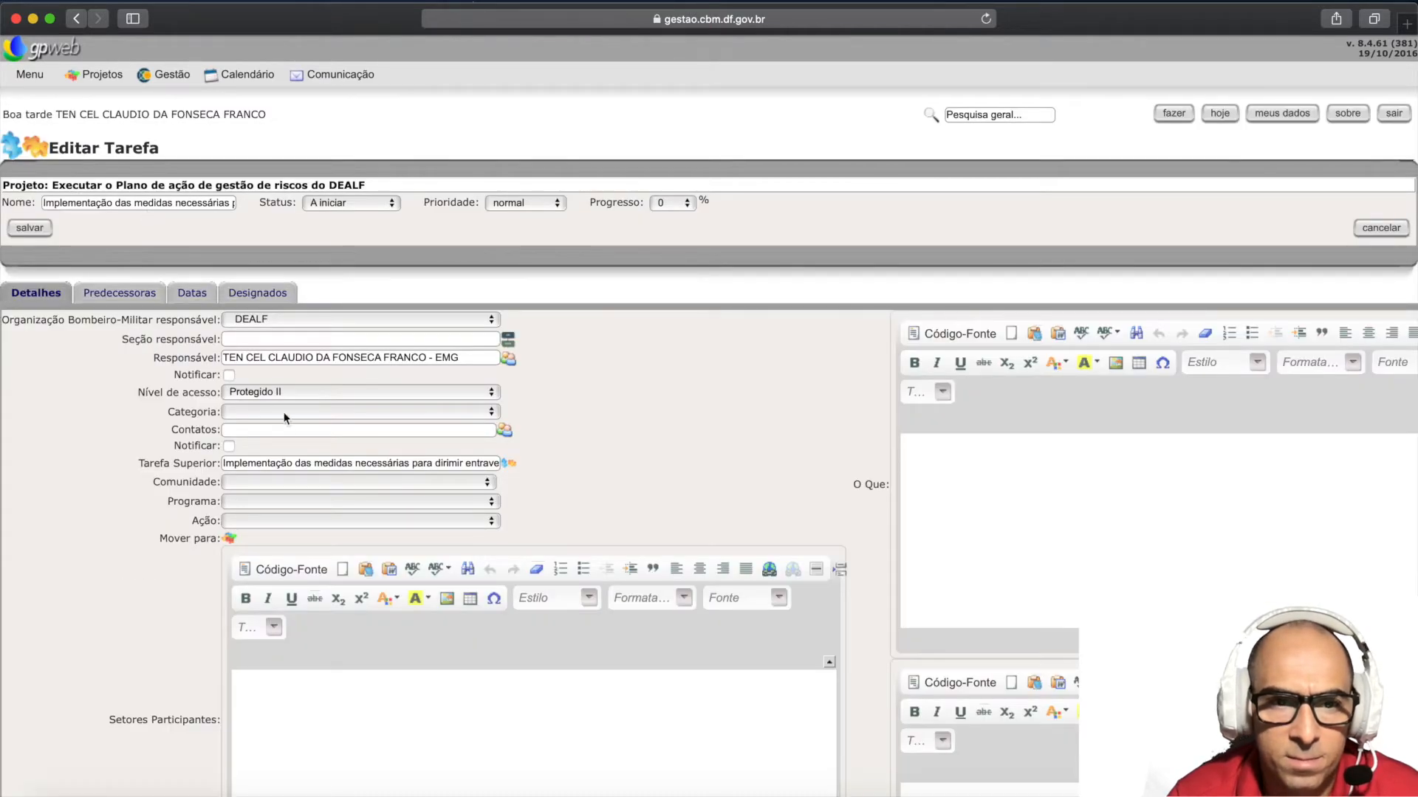
pyautogui.click(507, 359)
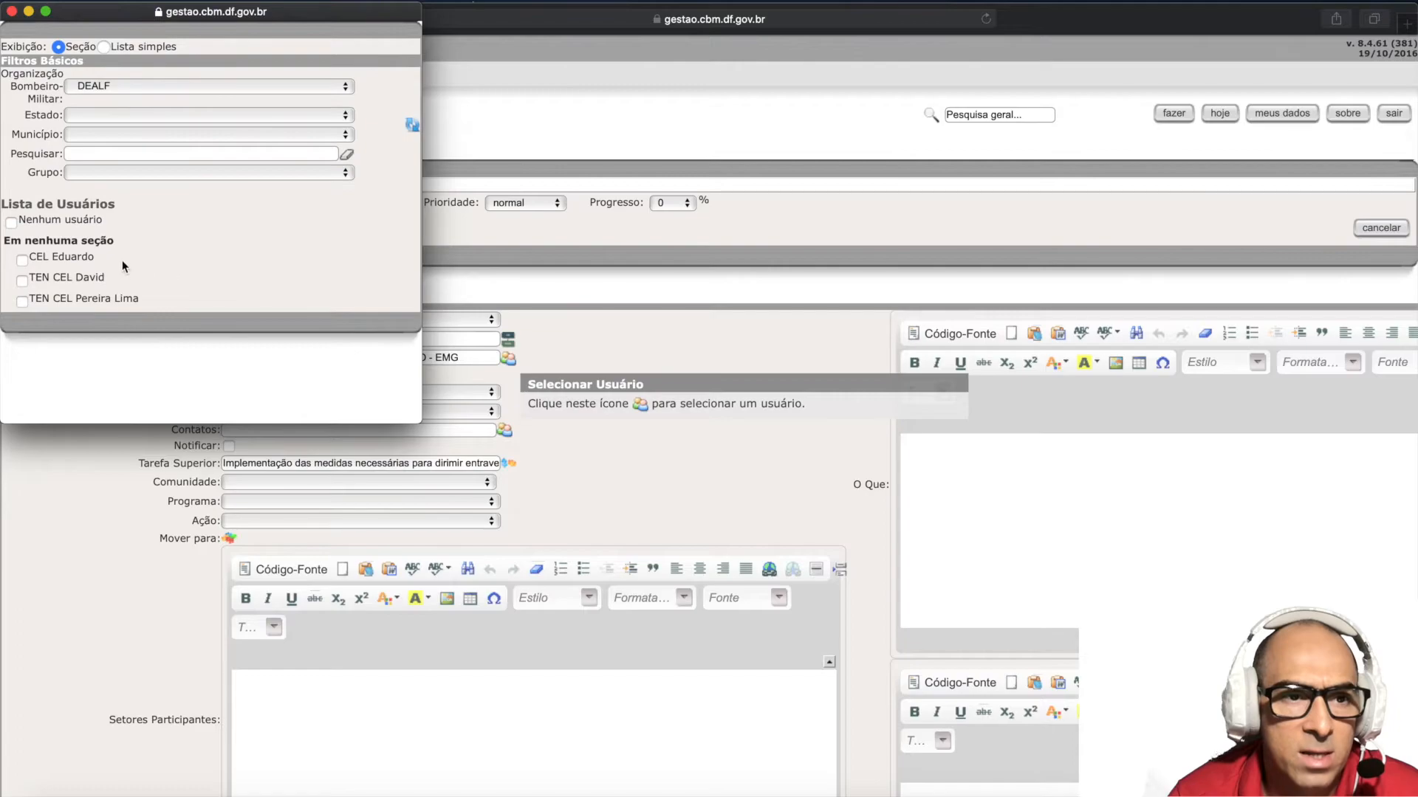
pyautogui.click(175, 88)
pyautogui.click(153, 115)
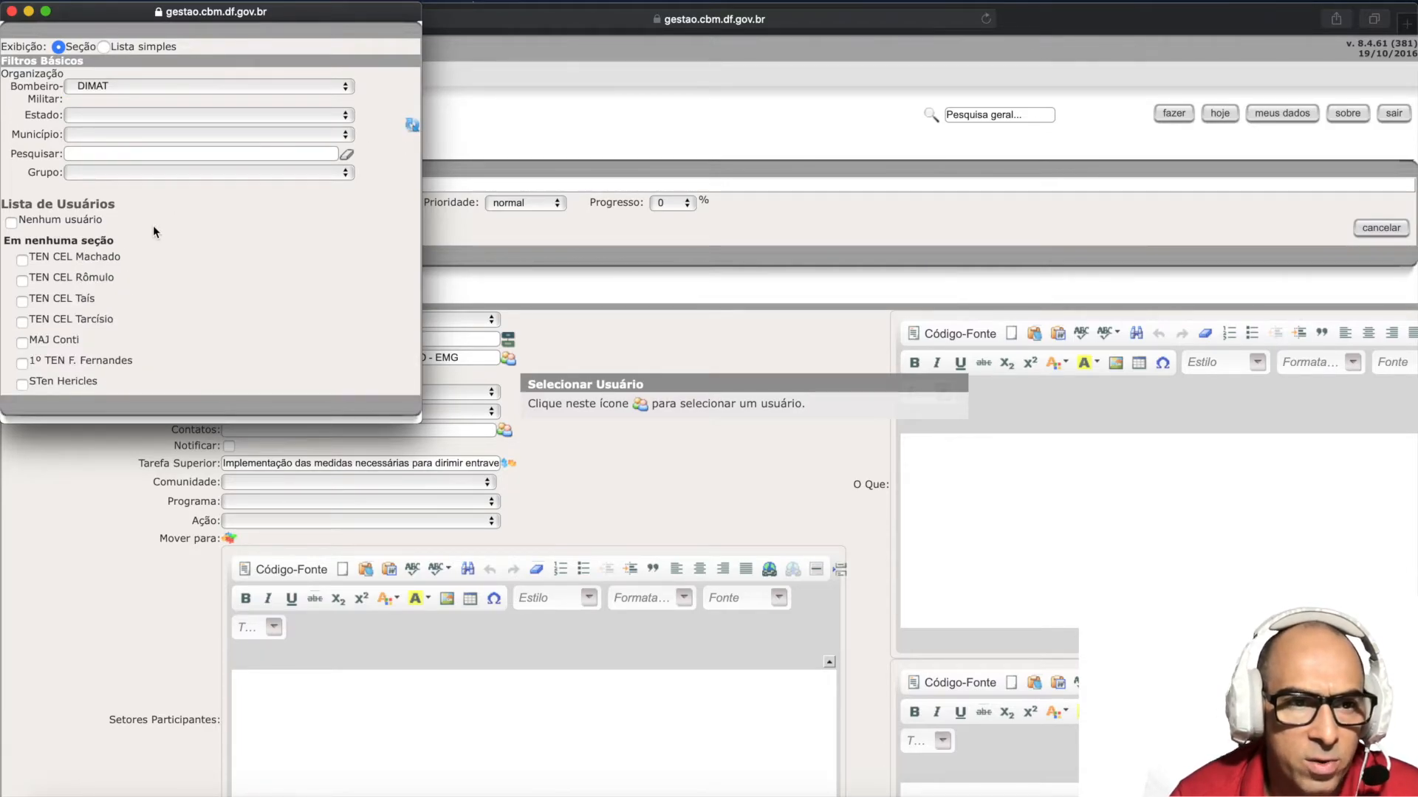
pyautogui.click(23, 260)
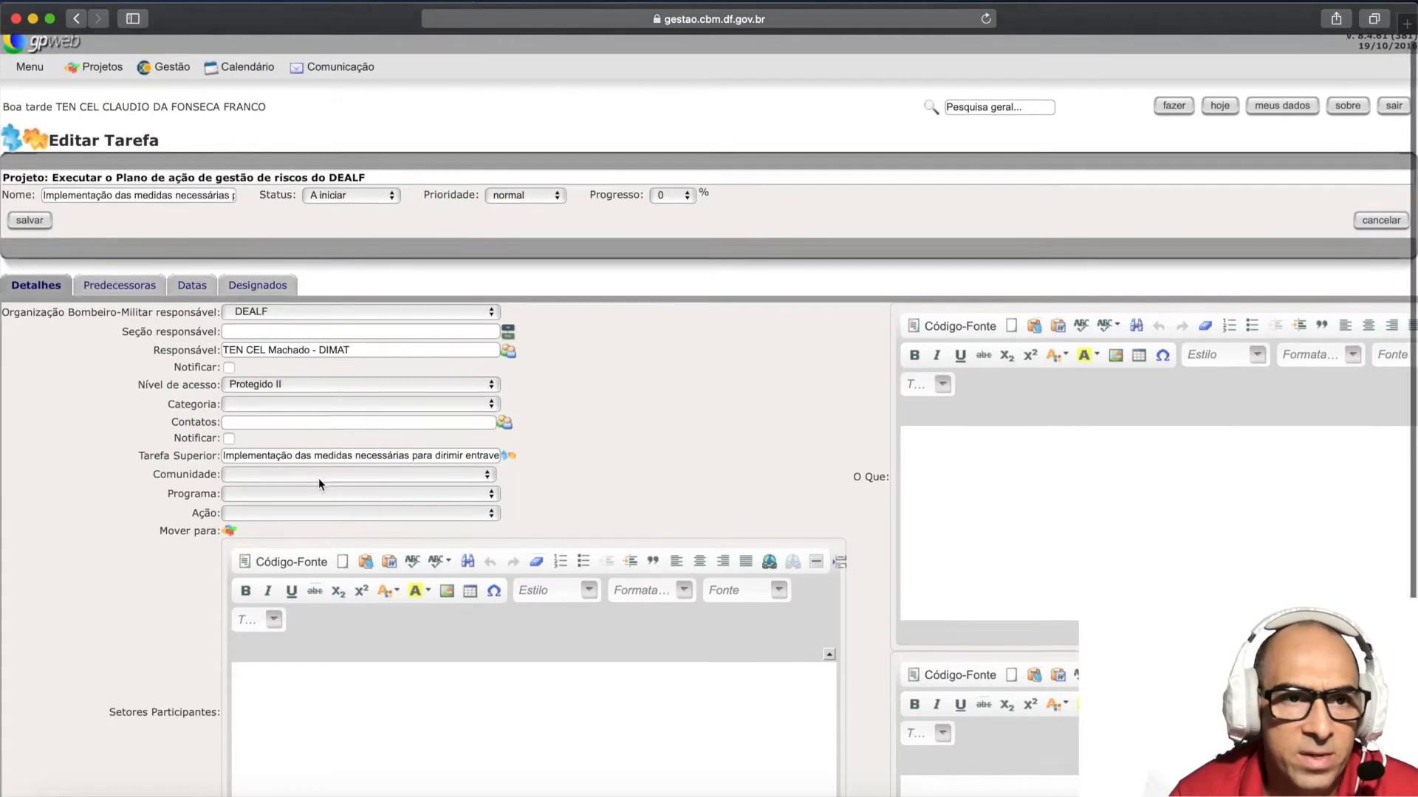
pyautogui.scroll(-2, 317, 477)
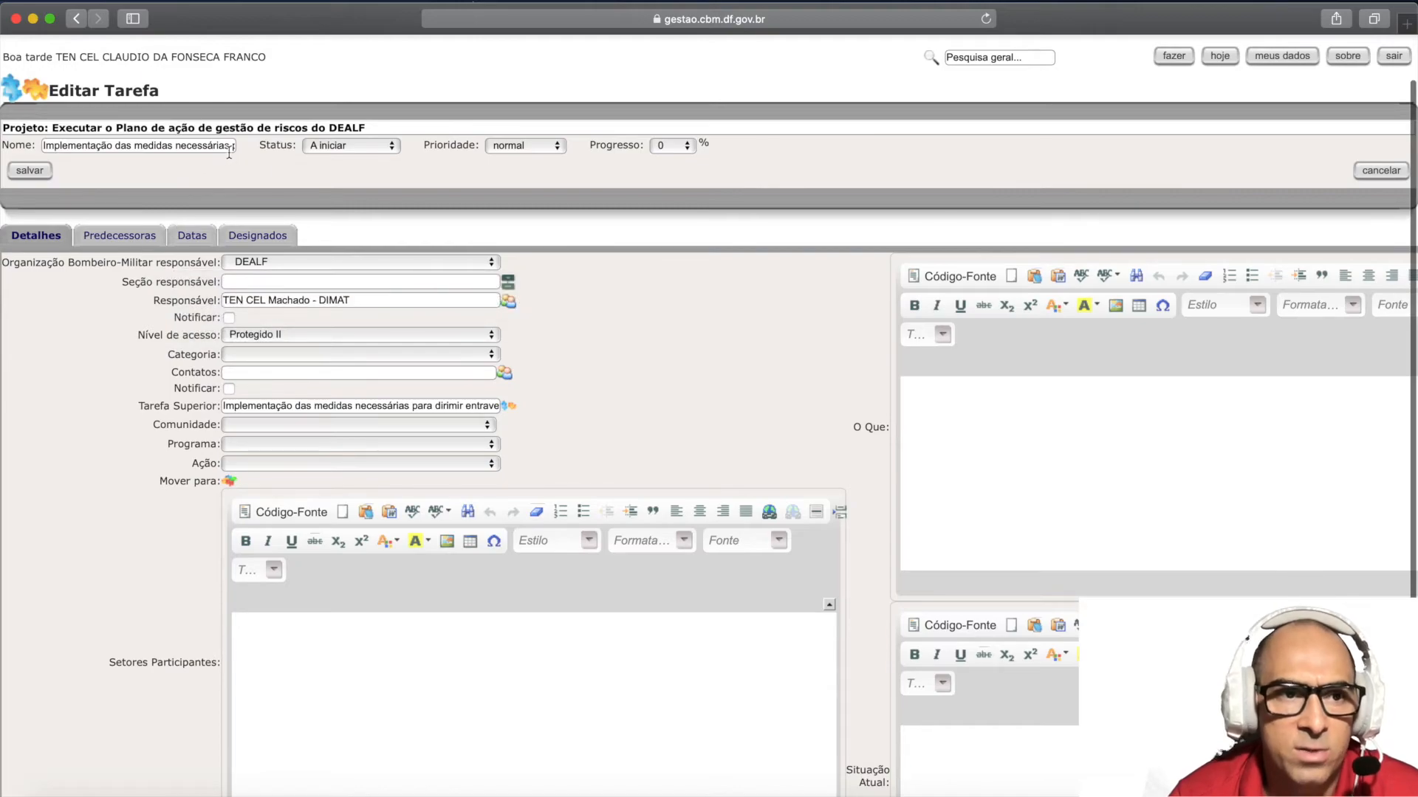
pyautogui.click(34, 172)
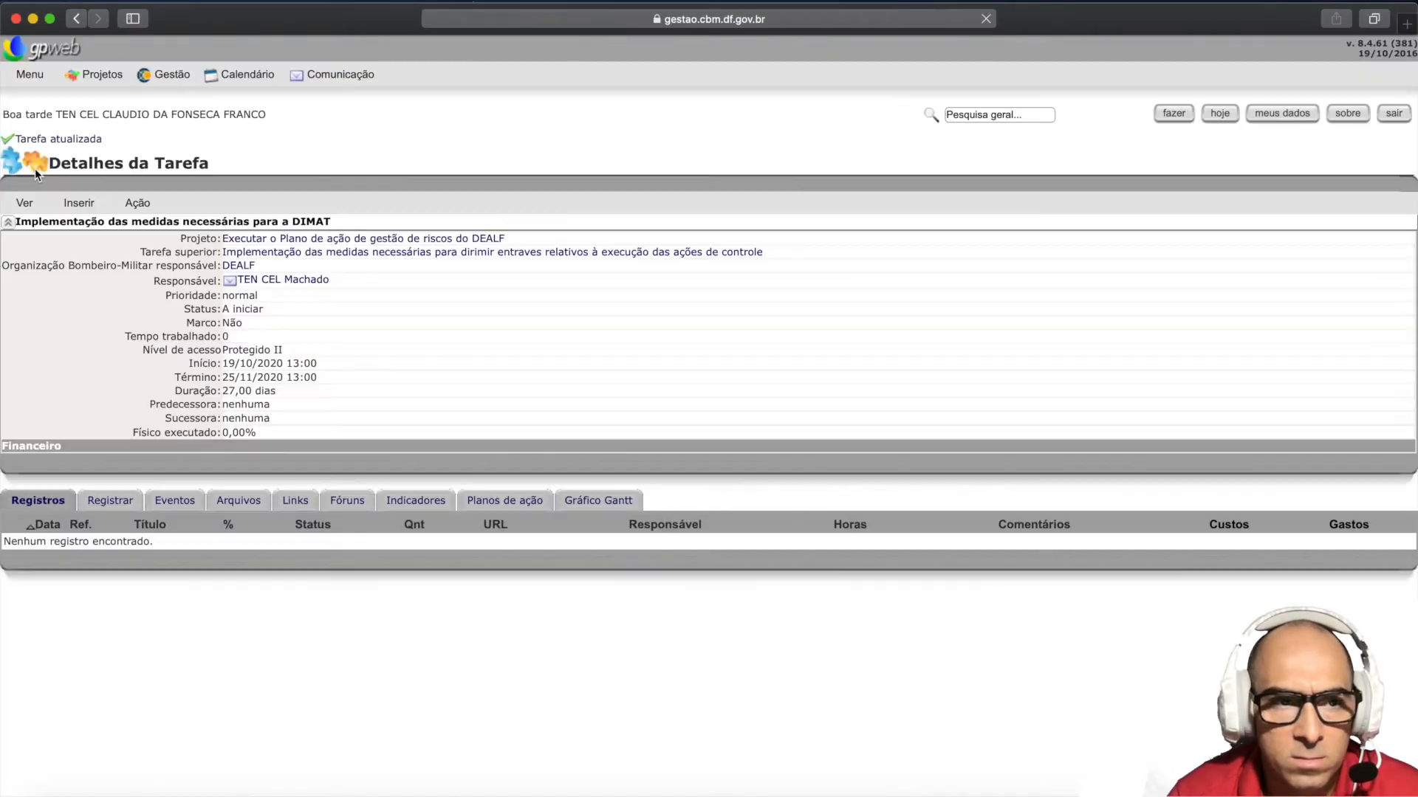
# - Return to the project's task list, check the DICOA implementation task's responsible person in the Word schedule, and switch back to gpweb
pyautogui.click(31, 201)
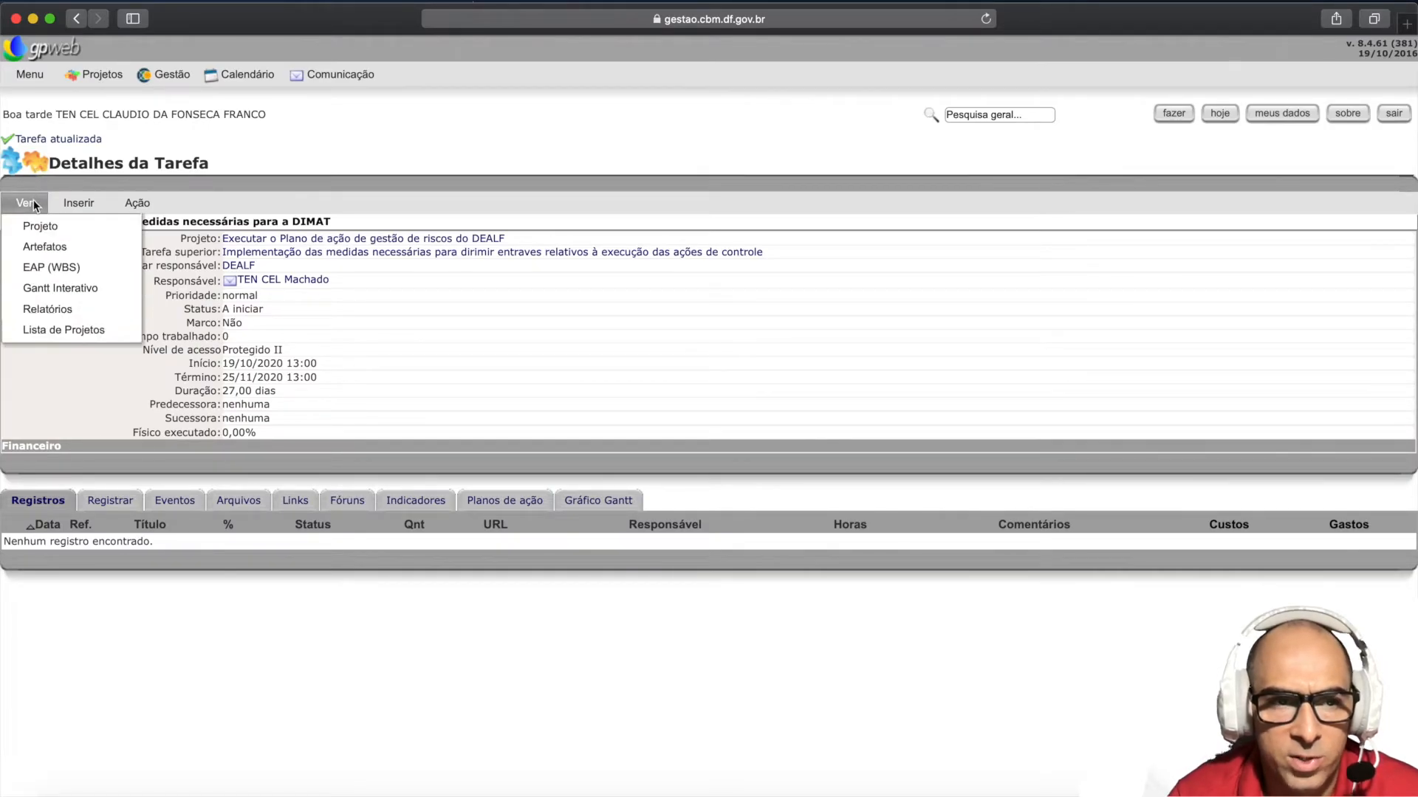
pyautogui.click(38, 227)
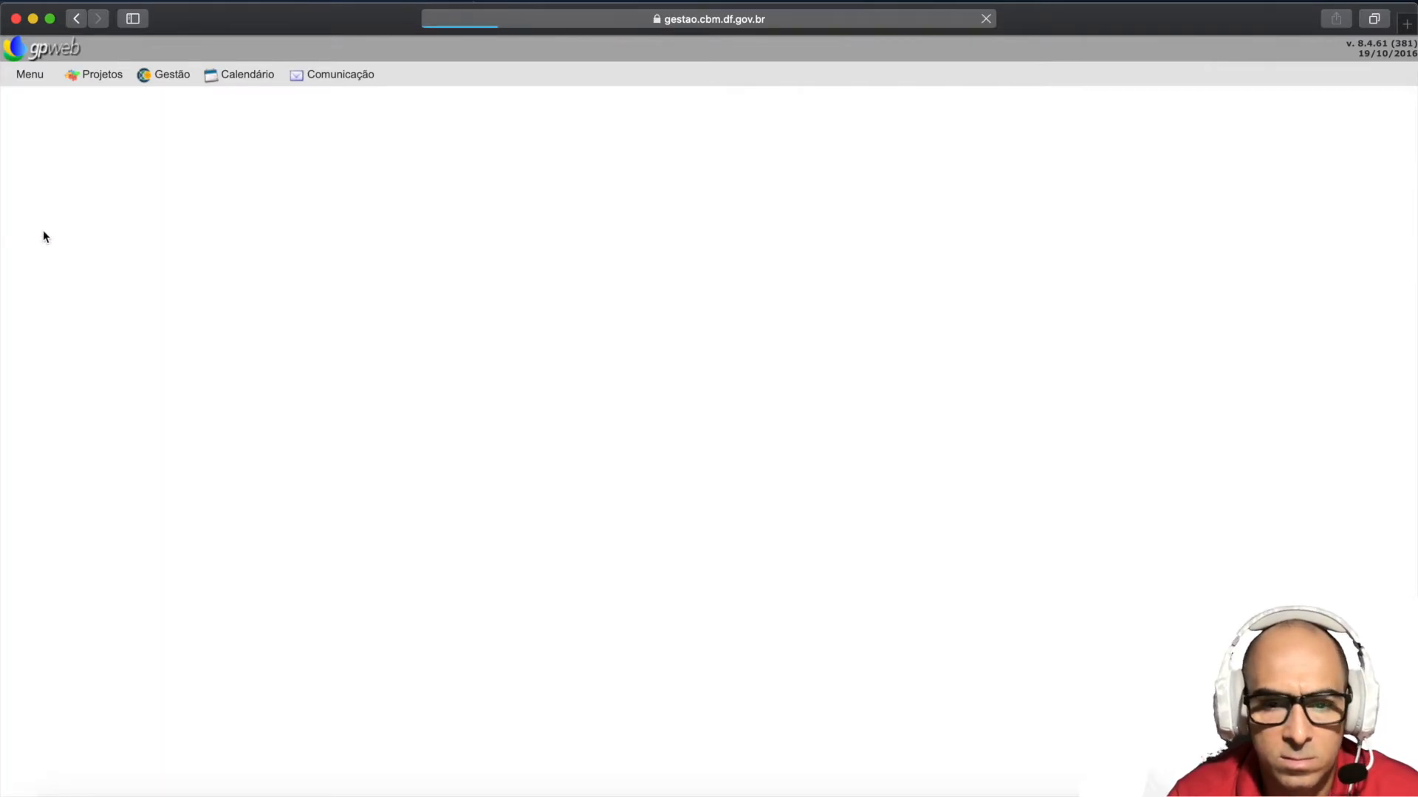
pyautogui.scroll(-15, 187, 353)
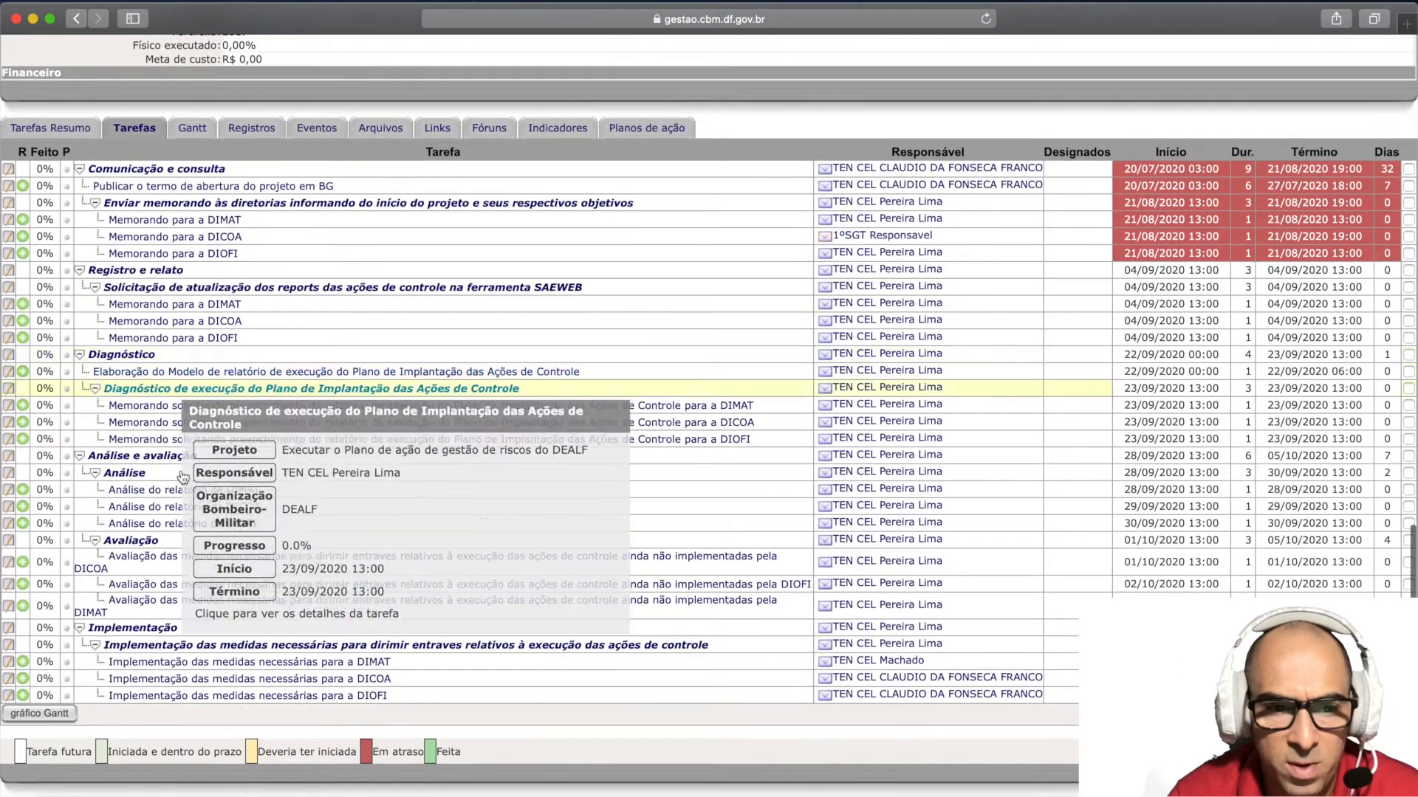
pyautogui.moveTo(313, 690)
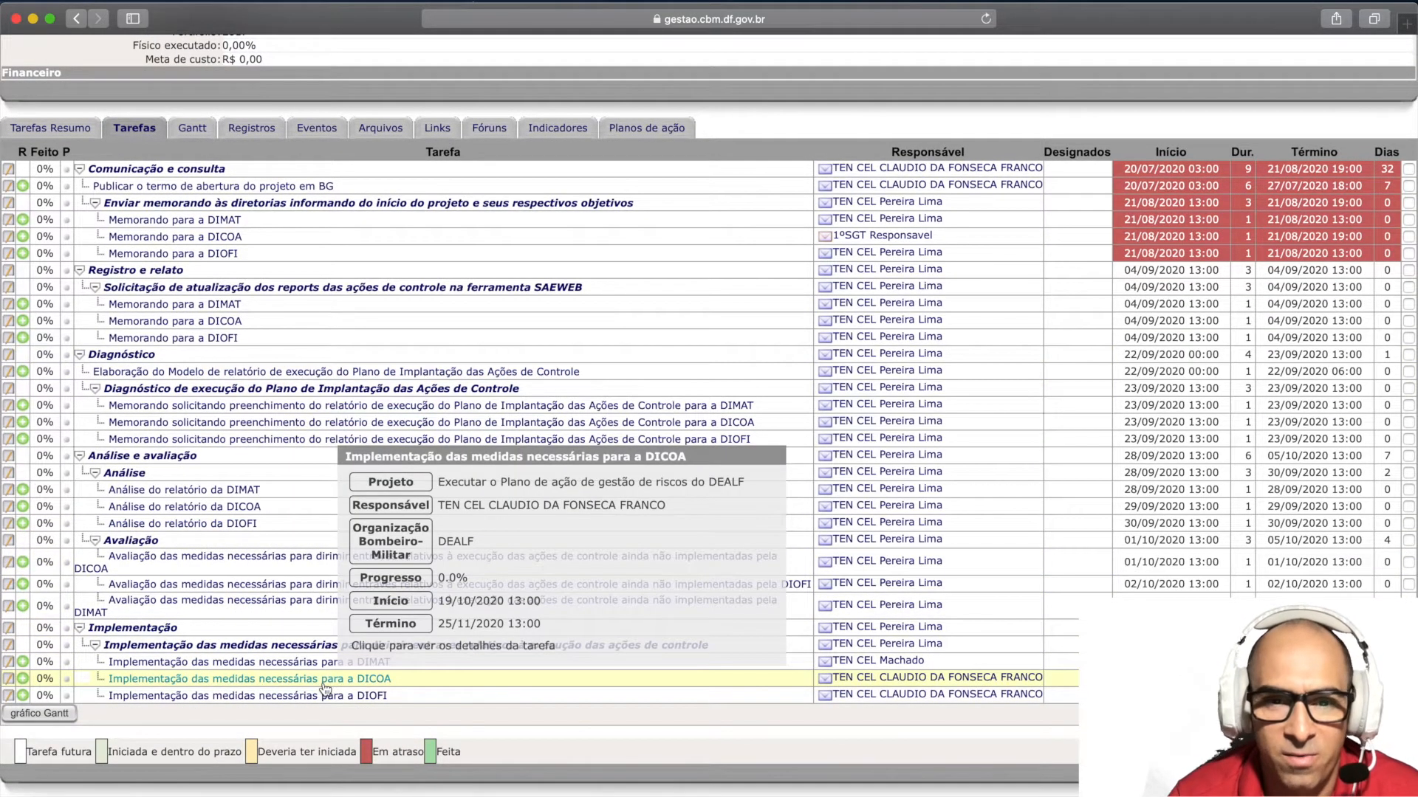
pyautogui.hotkey('ctrl', 'Right')
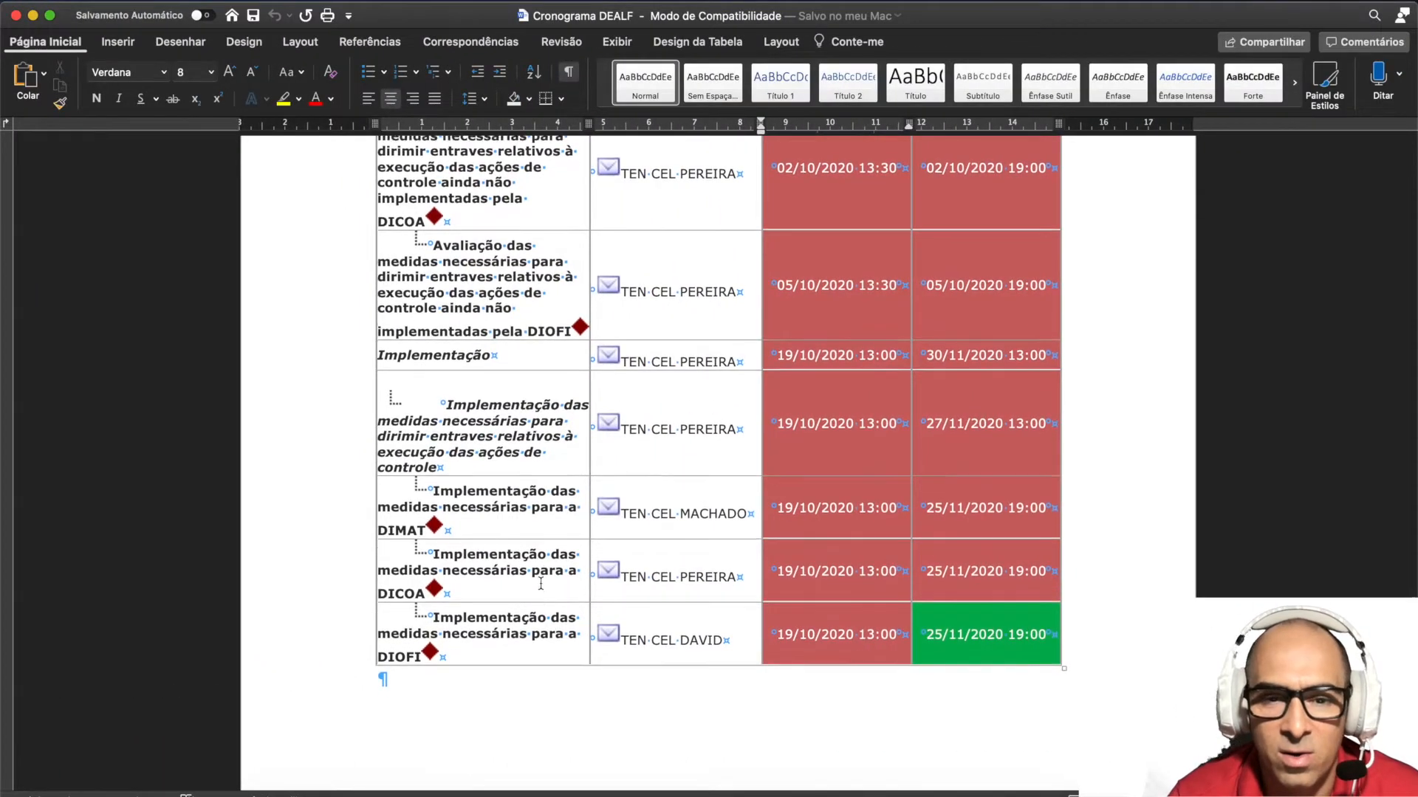
pyautogui.scroll(-1, 540, 583)
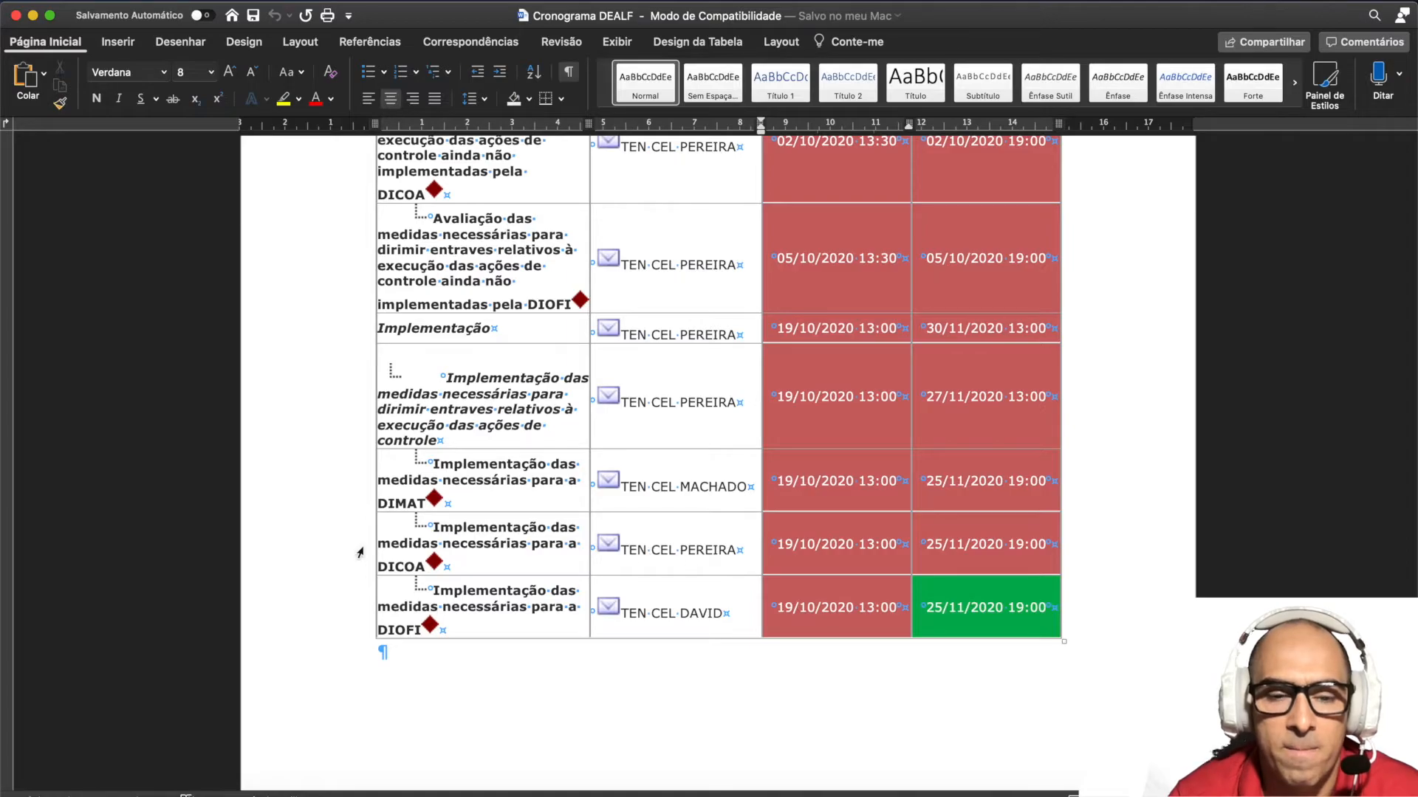
pyautogui.hotkey('ctrl', 'Left')
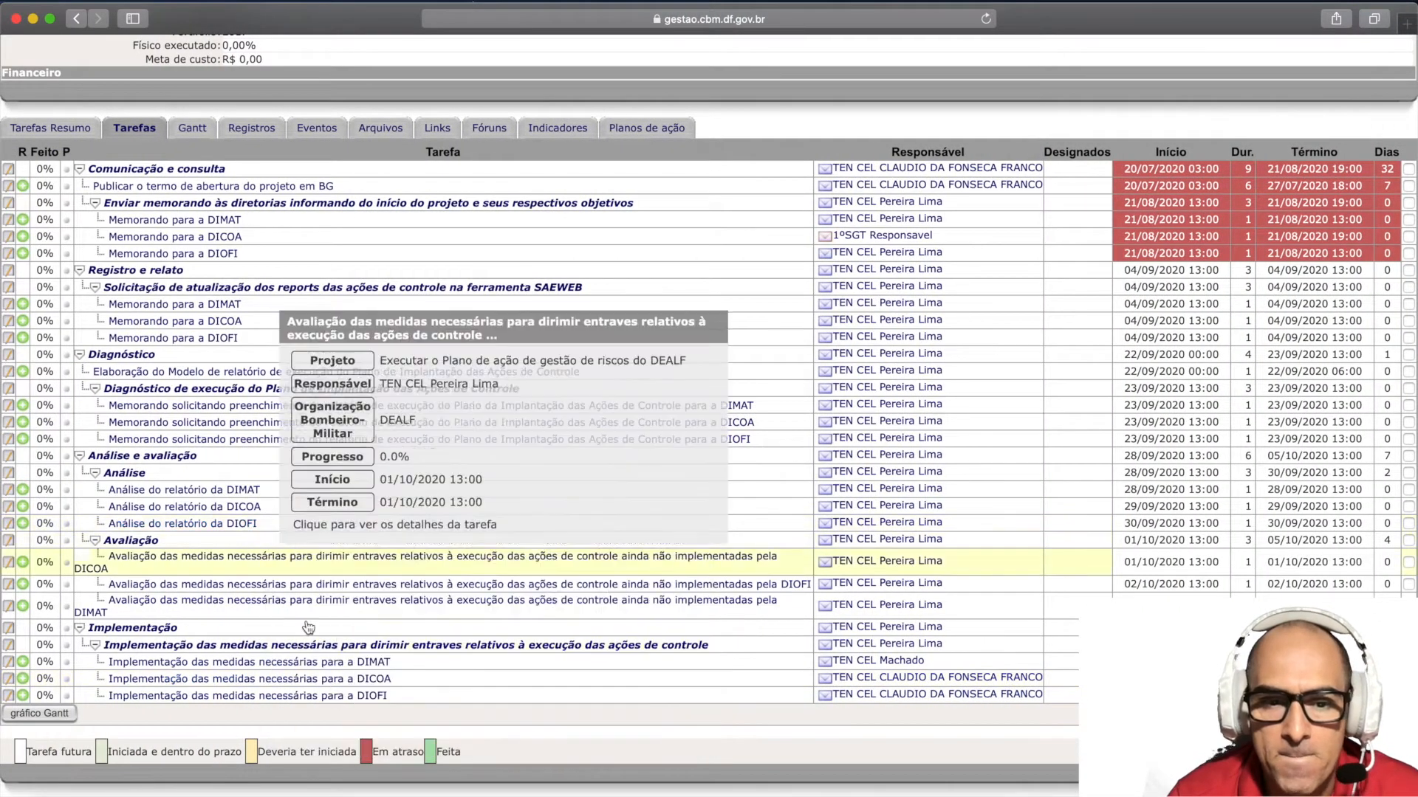
# - Edit the "Implementação das medidas necessárias para a DICOA" task, set the project's manager as Responsável, and save it
pyautogui.click(377, 683)
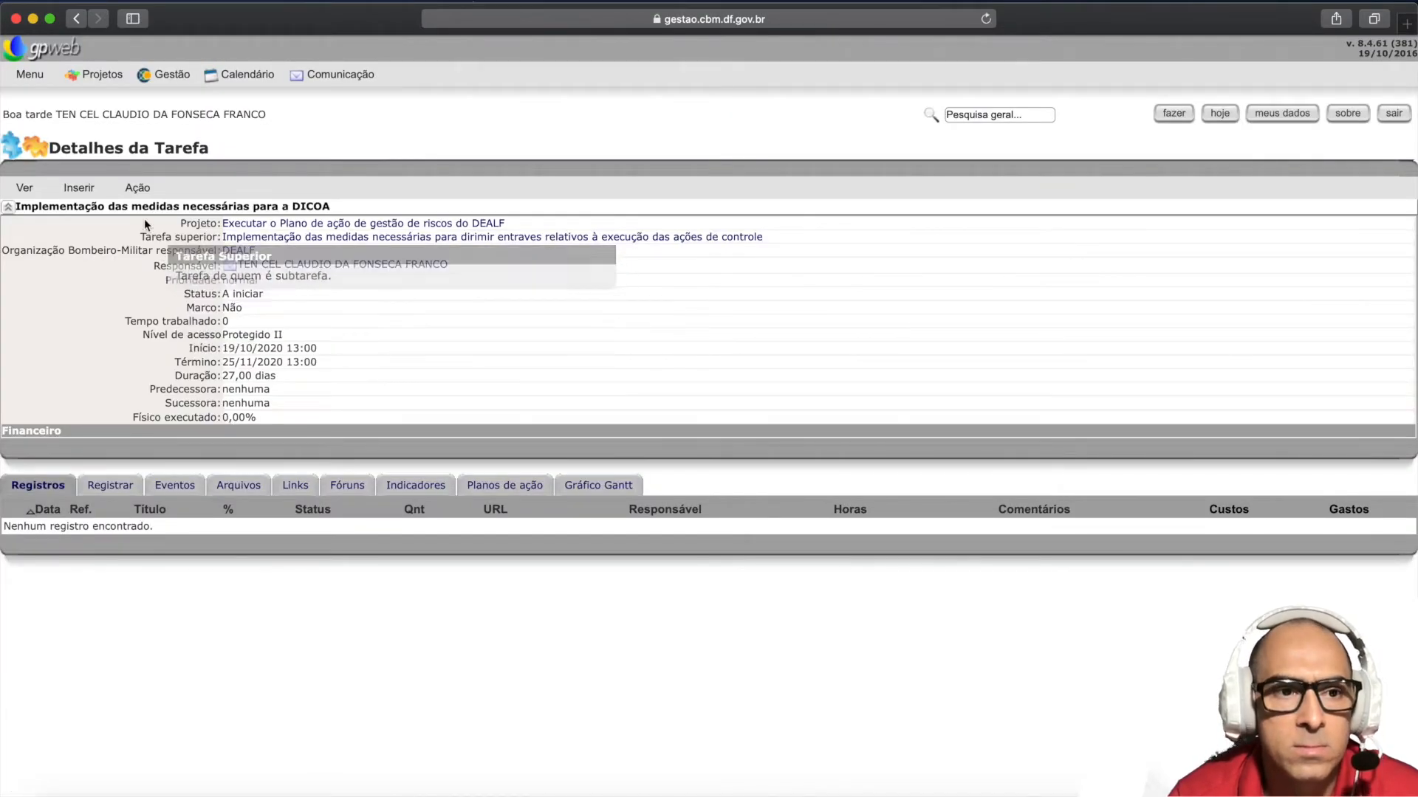
pyautogui.click(138, 189)
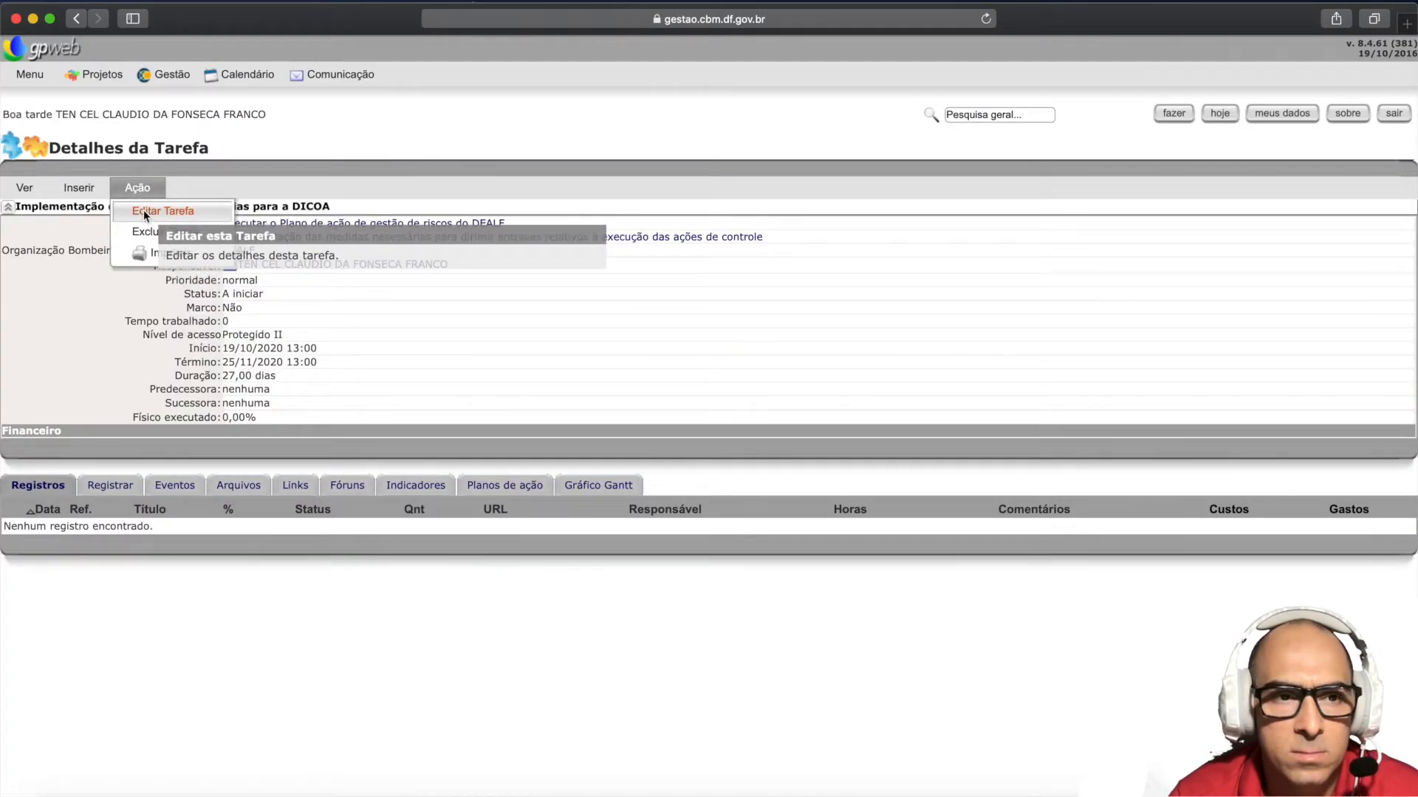
pyautogui.click(144, 212)
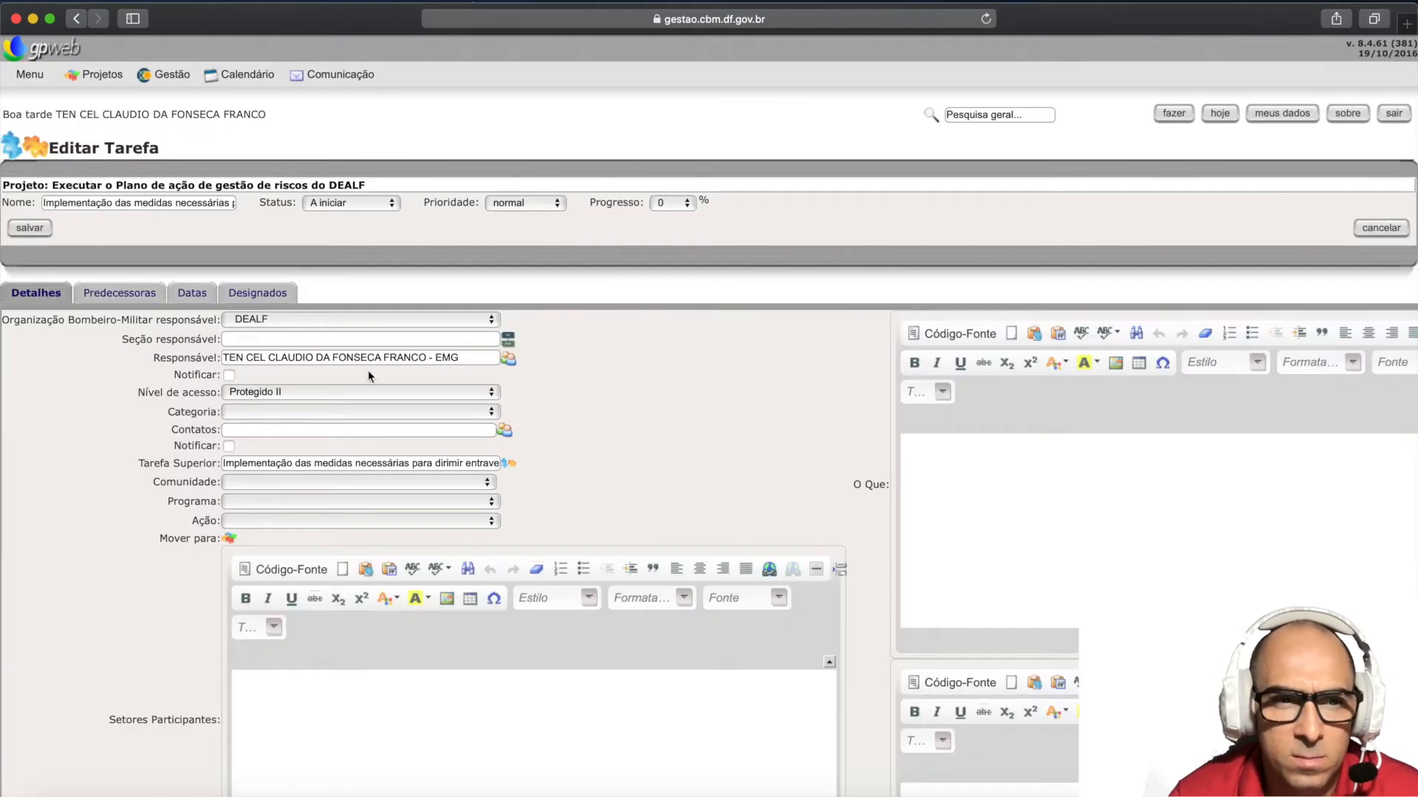
pyautogui.click(508, 359)
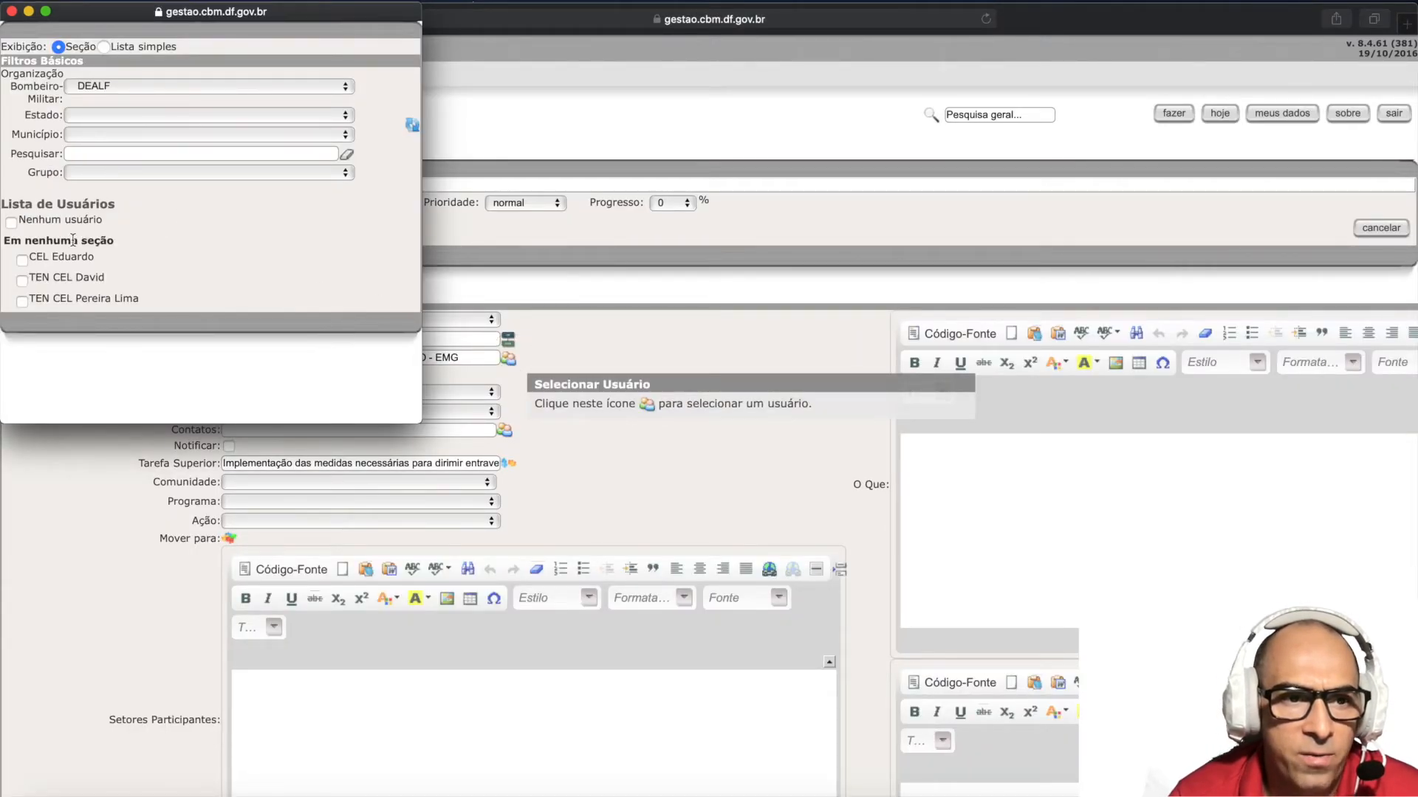
pyautogui.click(29, 299)
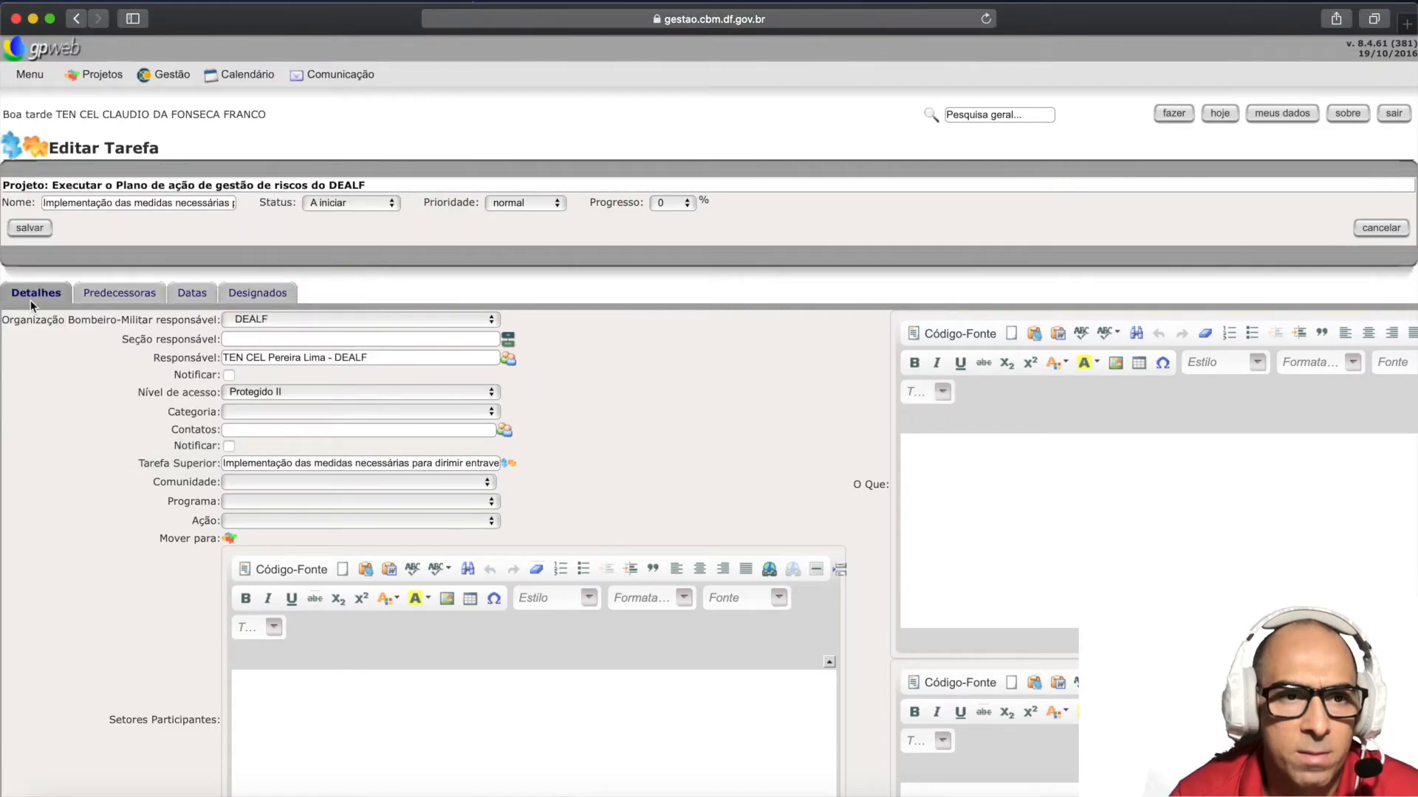
pyautogui.click(20, 231)
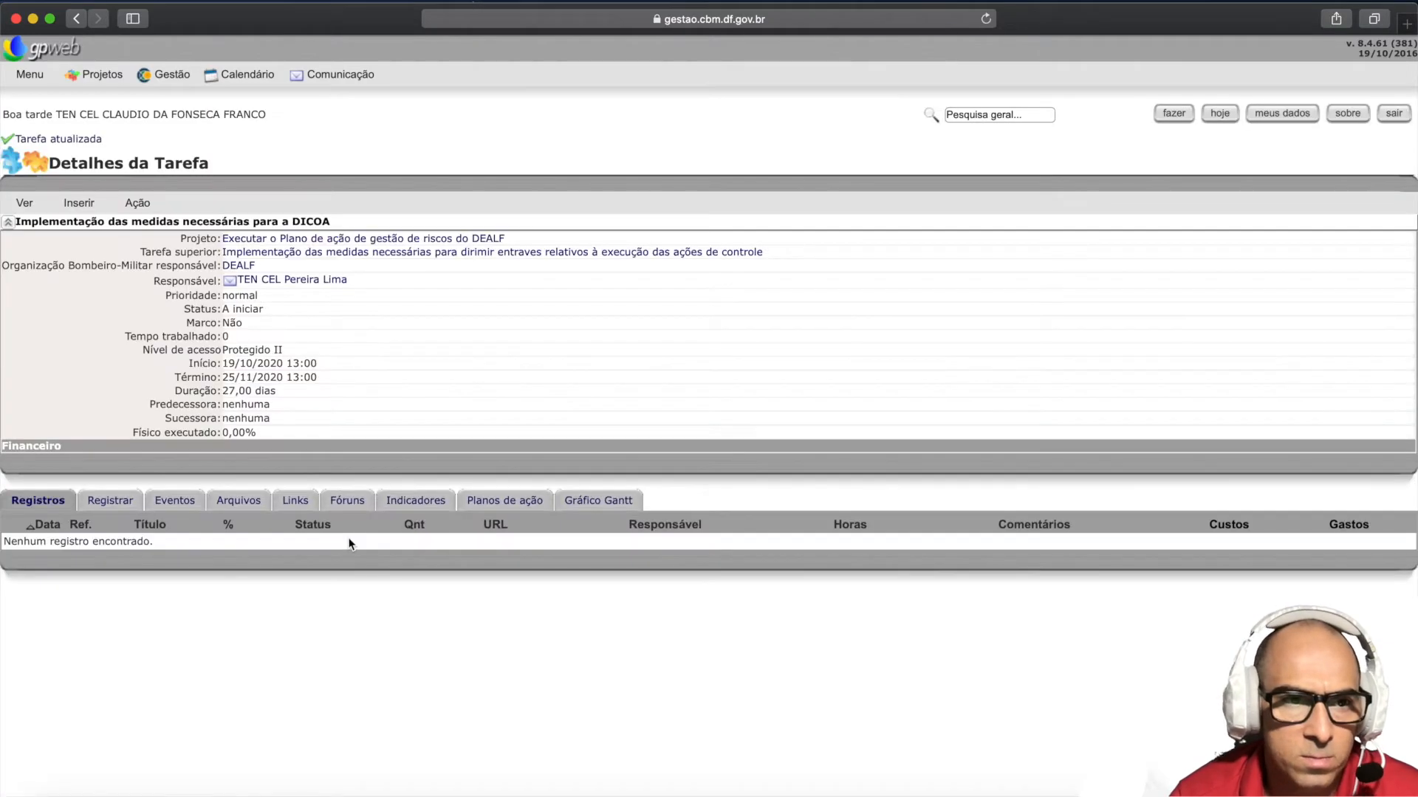
# - Return to the project's task list, check the DIOFI implementation task's responsible person in the Word schedule, and switch back to gpweb
pyautogui.click(25, 202)
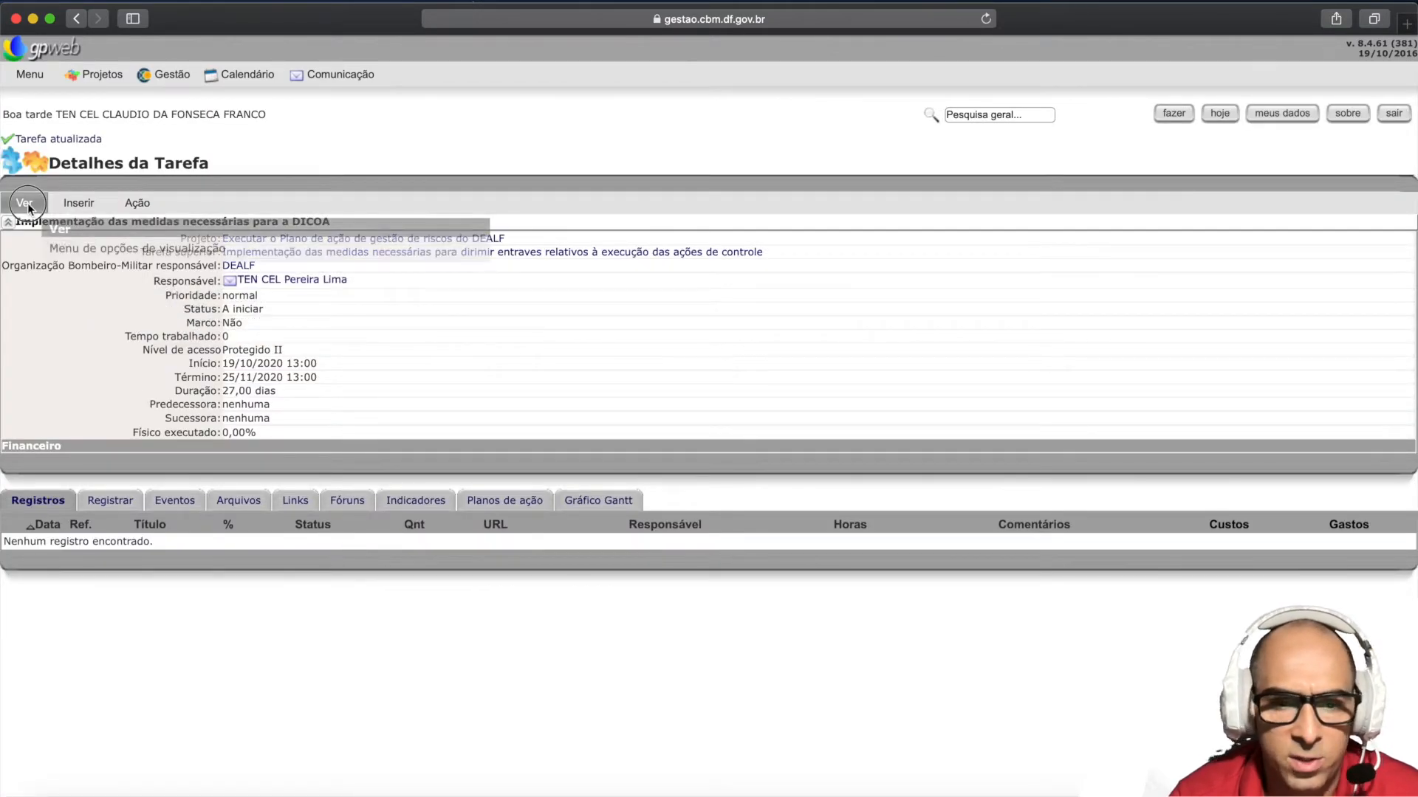
pyautogui.click(40, 226)
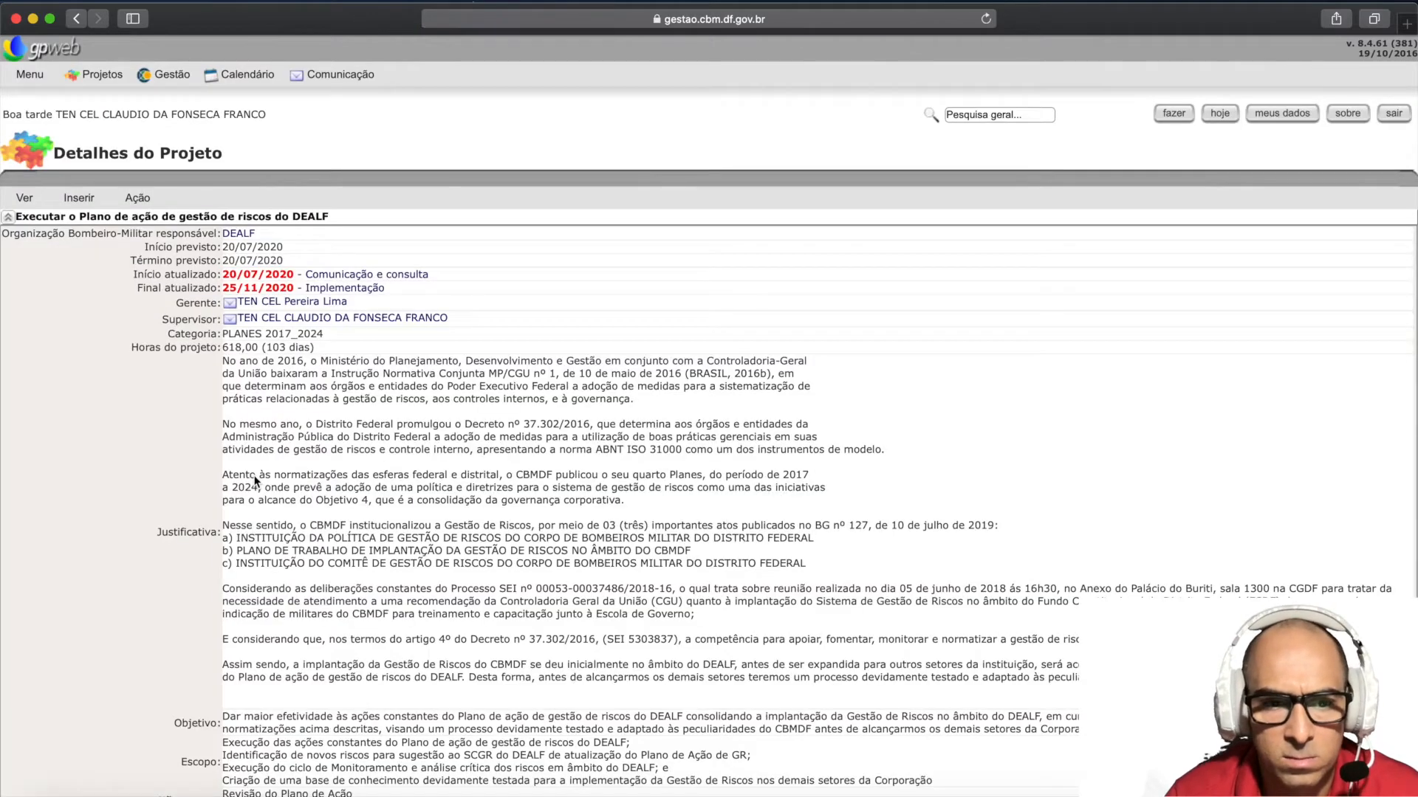
pyautogui.scroll(-5, 255, 481)
pyautogui.scroll(-10, 255, 481)
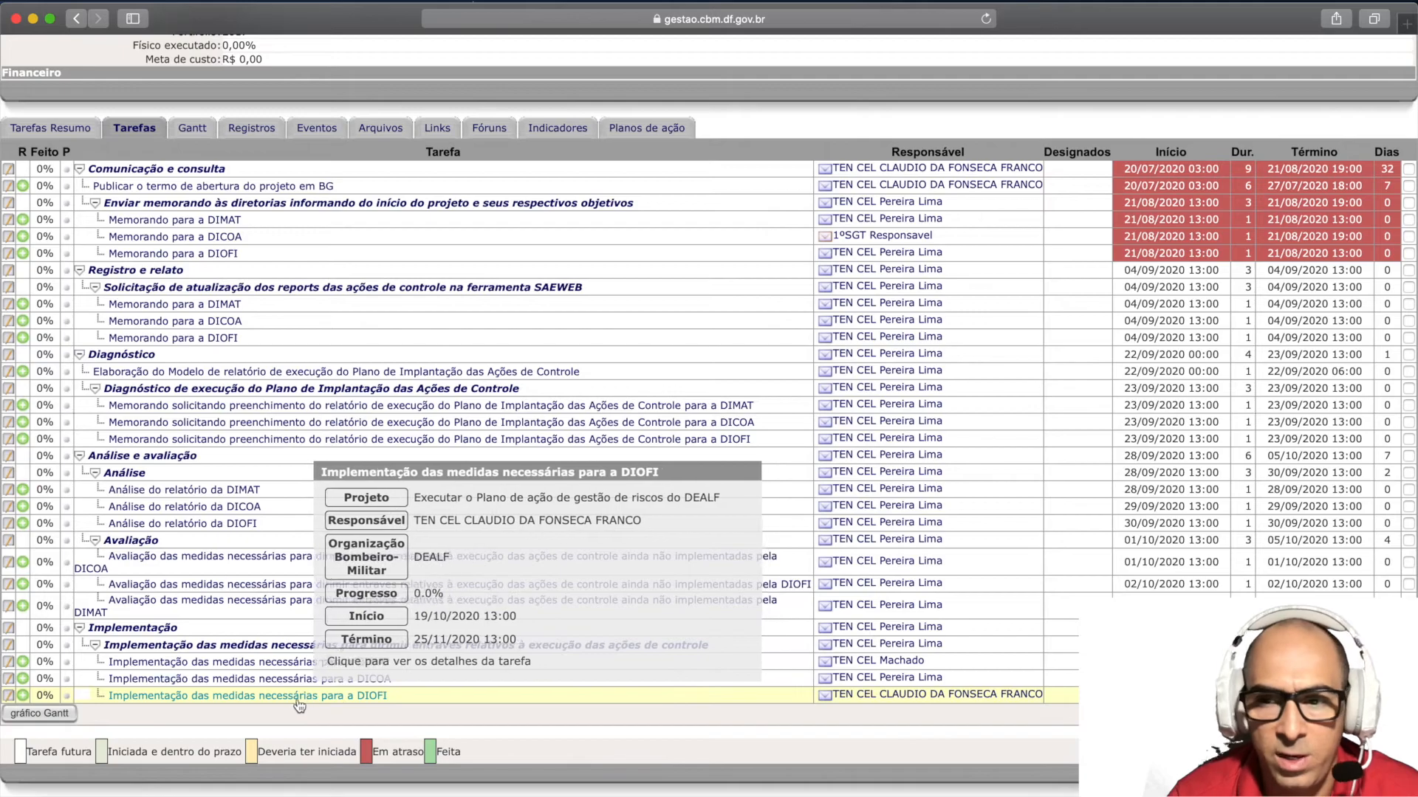
pyautogui.hotkey('ctrl', 'Right')
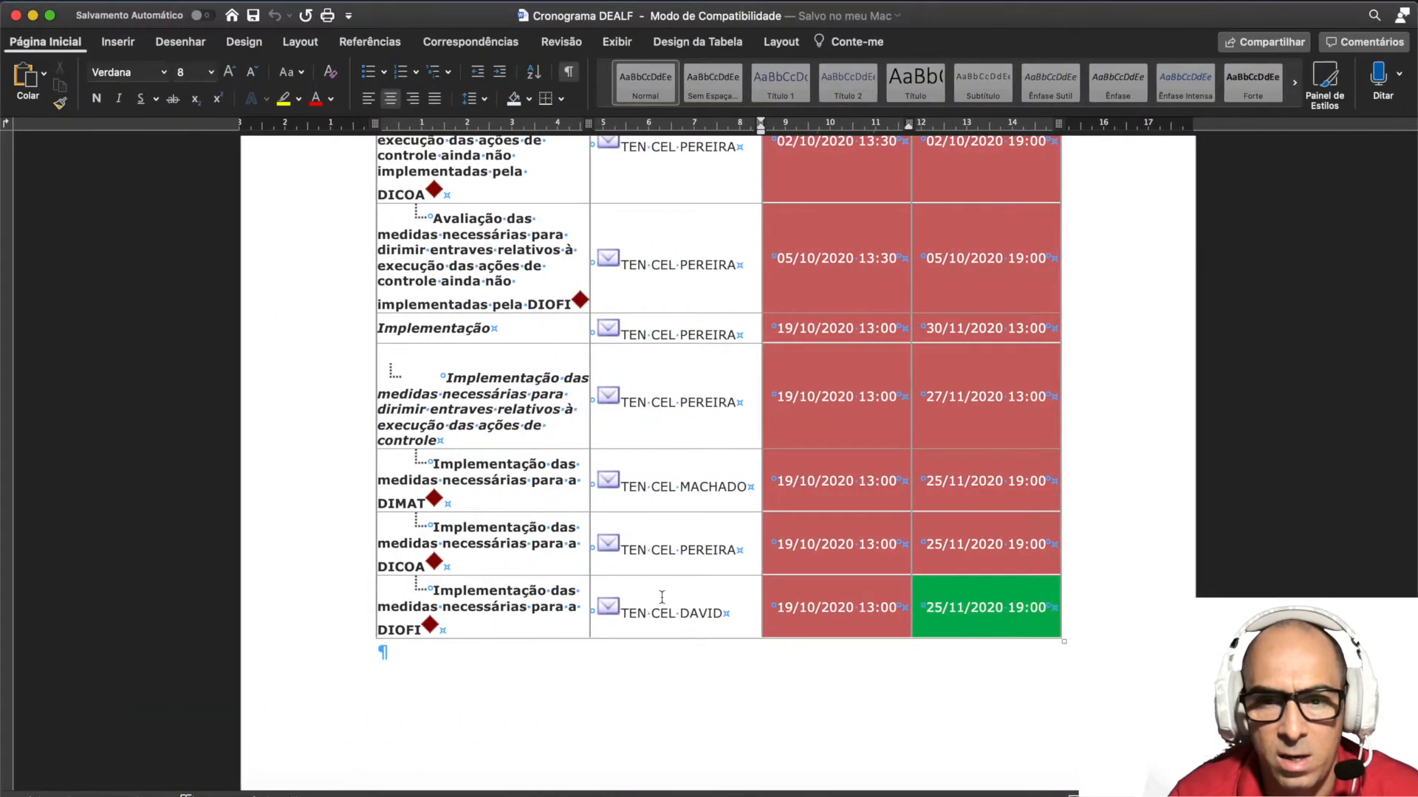
pyautogui.scroll(-2, 664, 597)
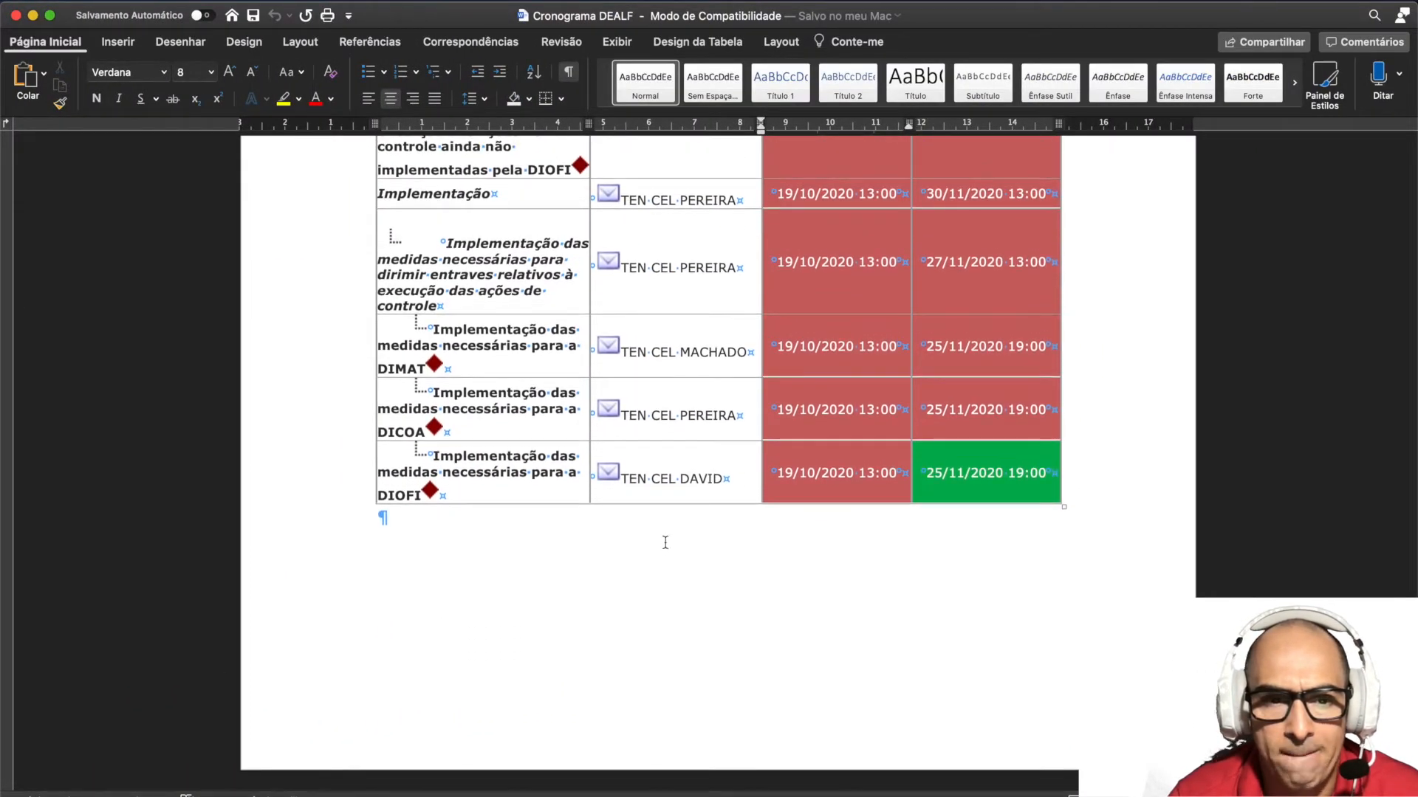
pyautogui.scroll(3, 665, 542)
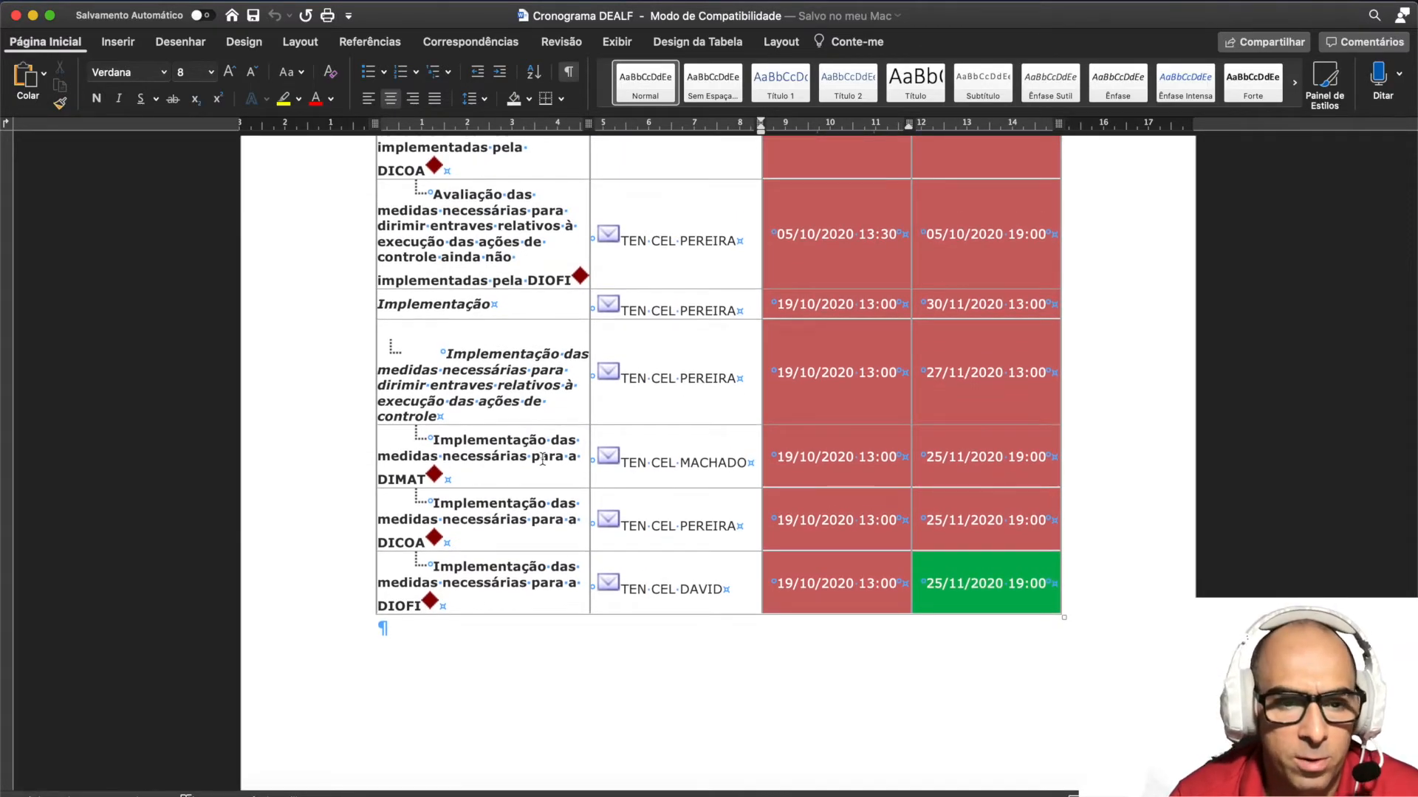
pyautogui.hotkey('ctrl', 'Left')
# - Edit the "Implementação das medidas necessárias para a DIOFI" task, set the DEALF officer named in the schedule as Responsável, and save it
pyautogui.click(297, 697)
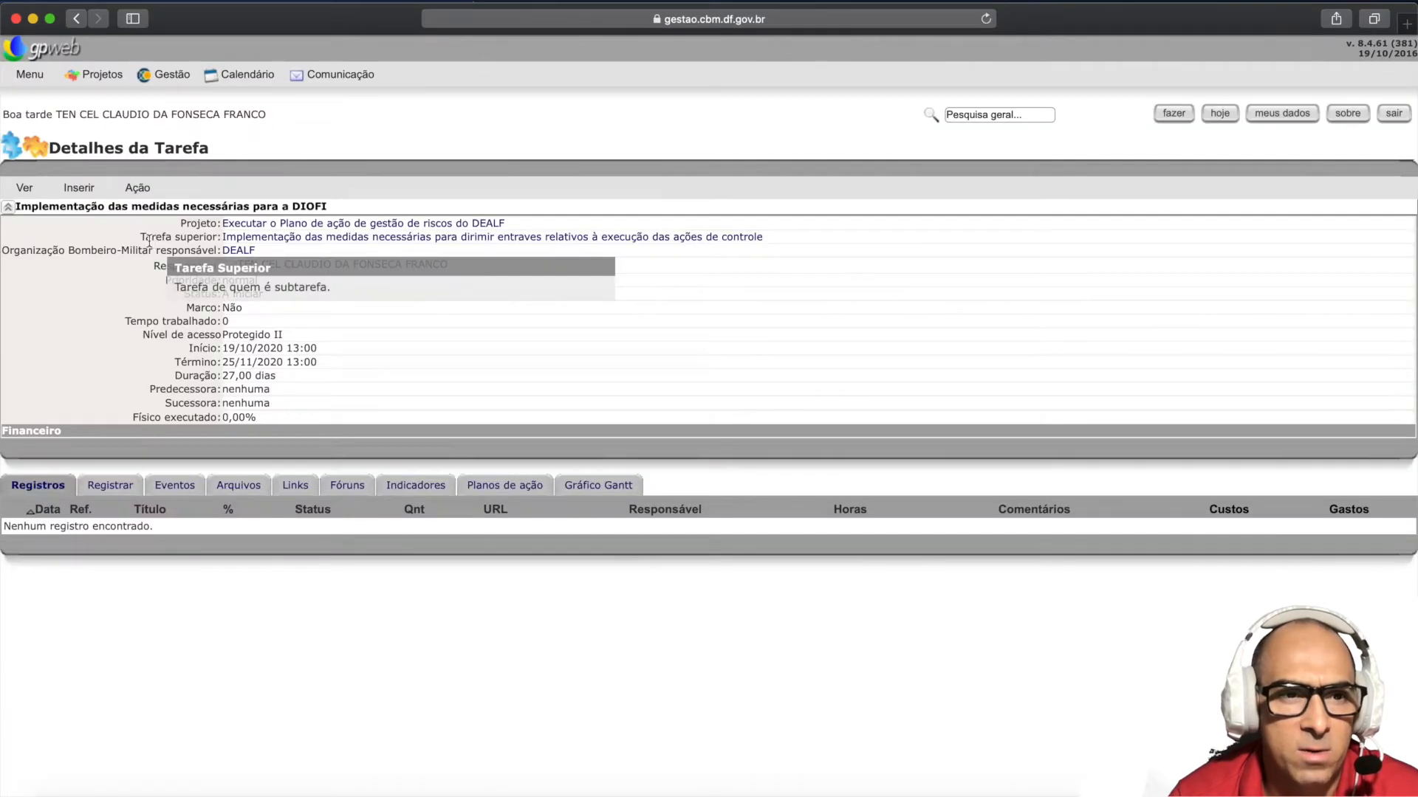
pyautogui.click(138, 188)
pyautogui.click(144, 209)
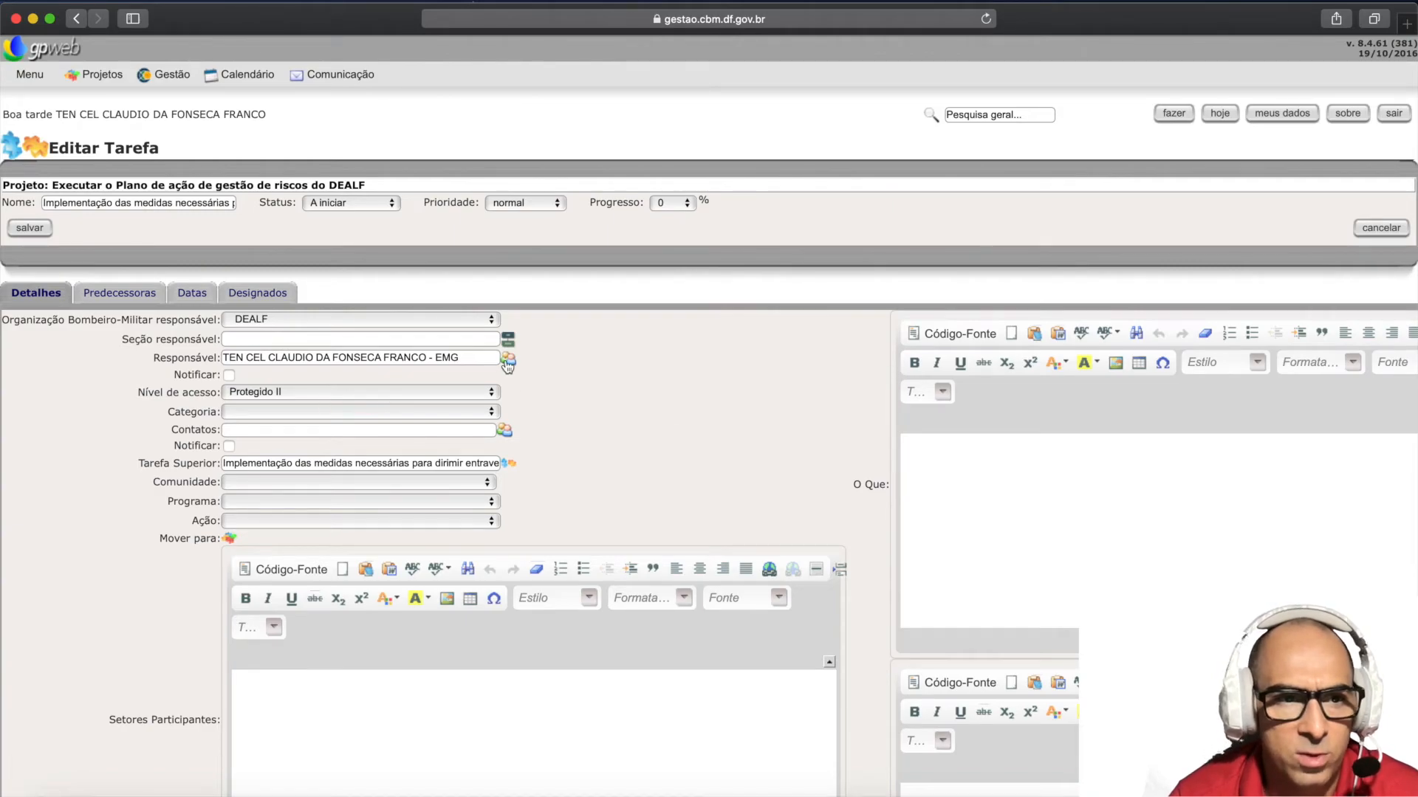
pyautogui.click(508, 361)
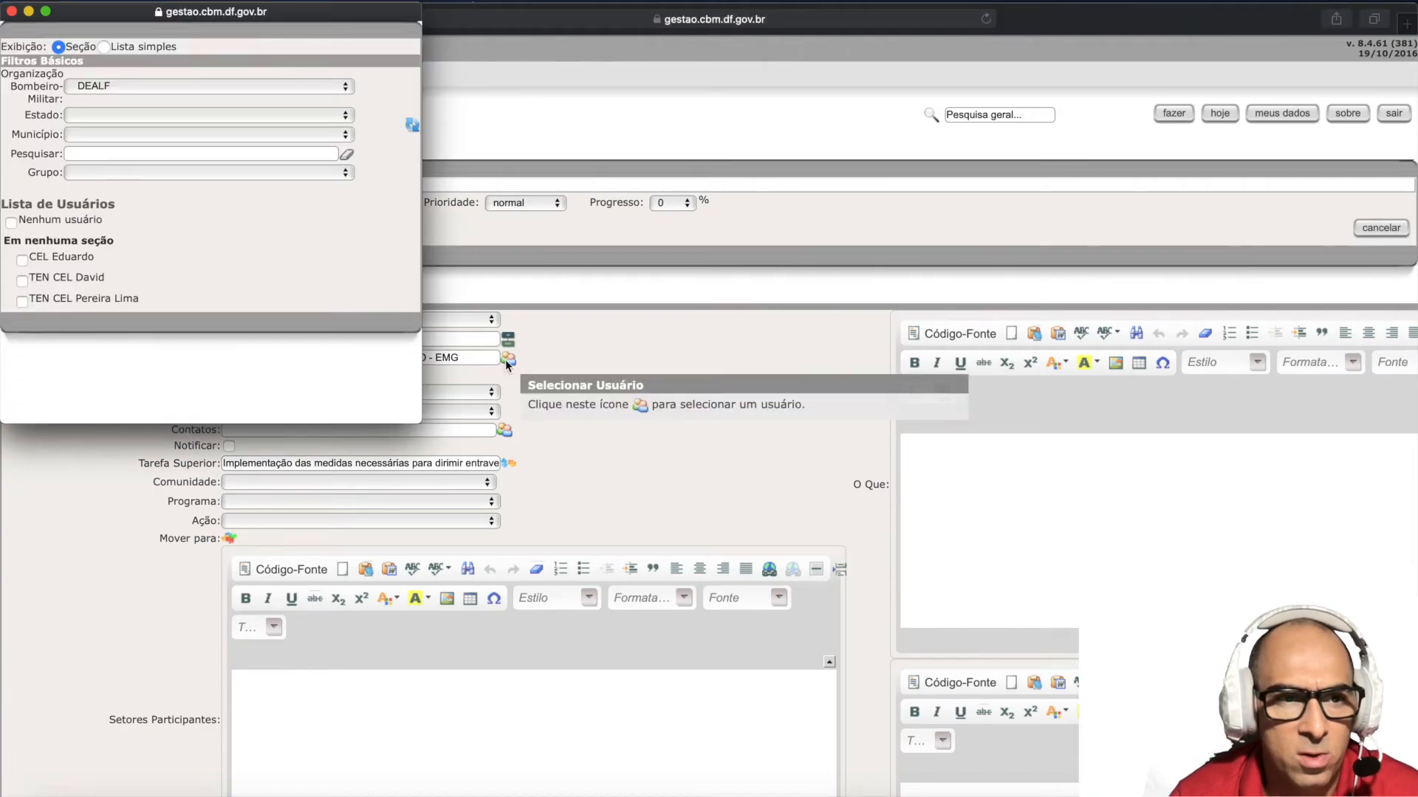
pyautogui.click(28, 282)
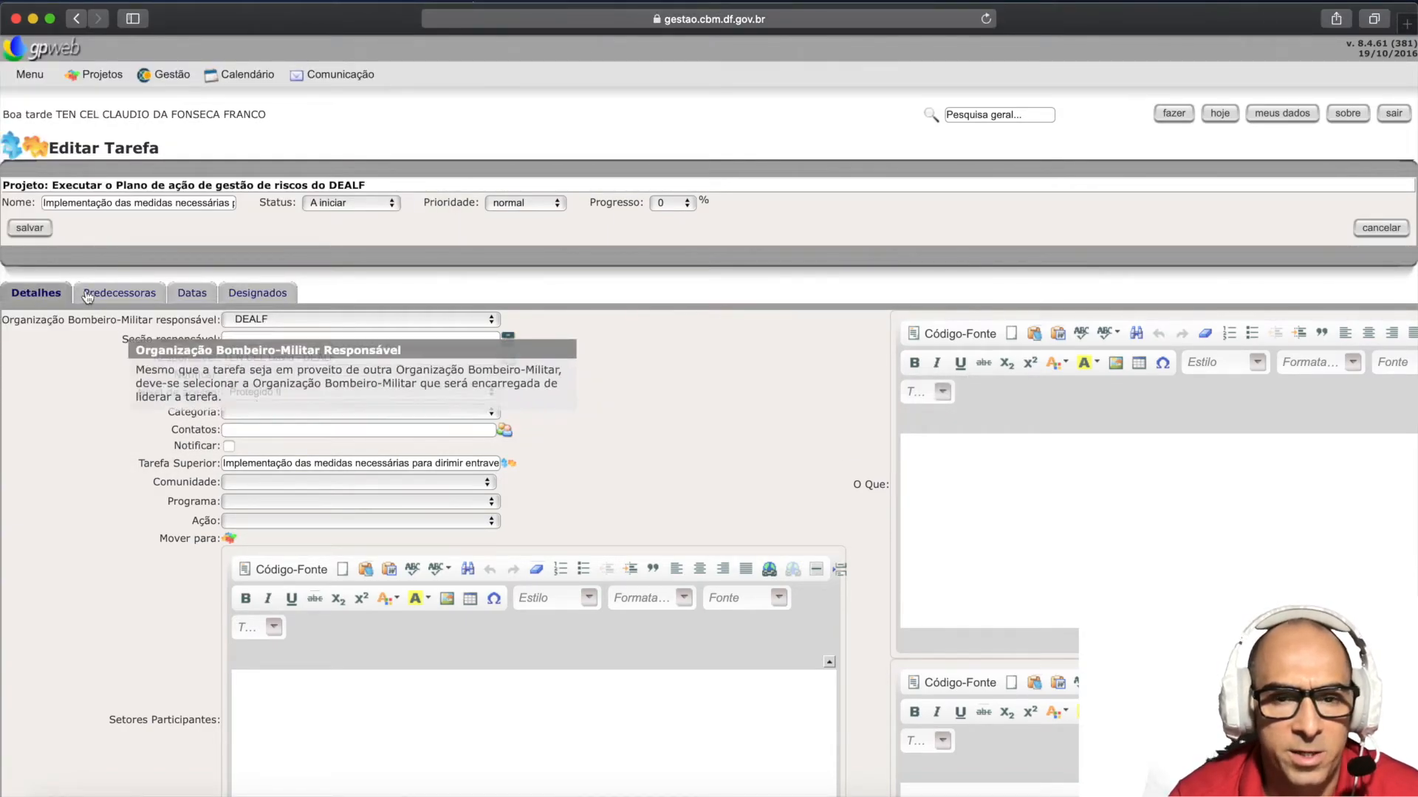
pyautogui.click(28, 230)
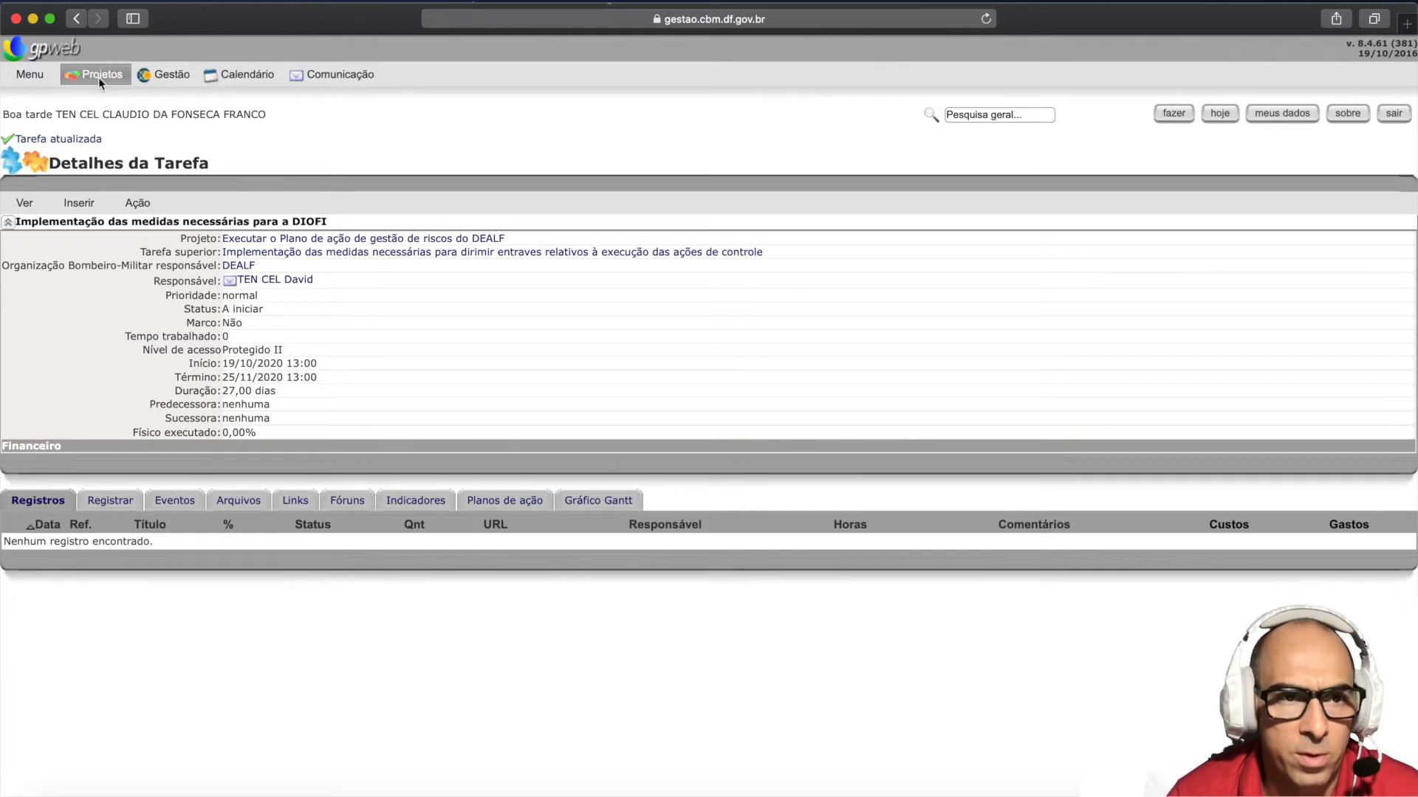
# - Return to the project's task list and review the responsible persons, start and end dates, and durations of all tasks
pyautogui.moveTo(99, 77)
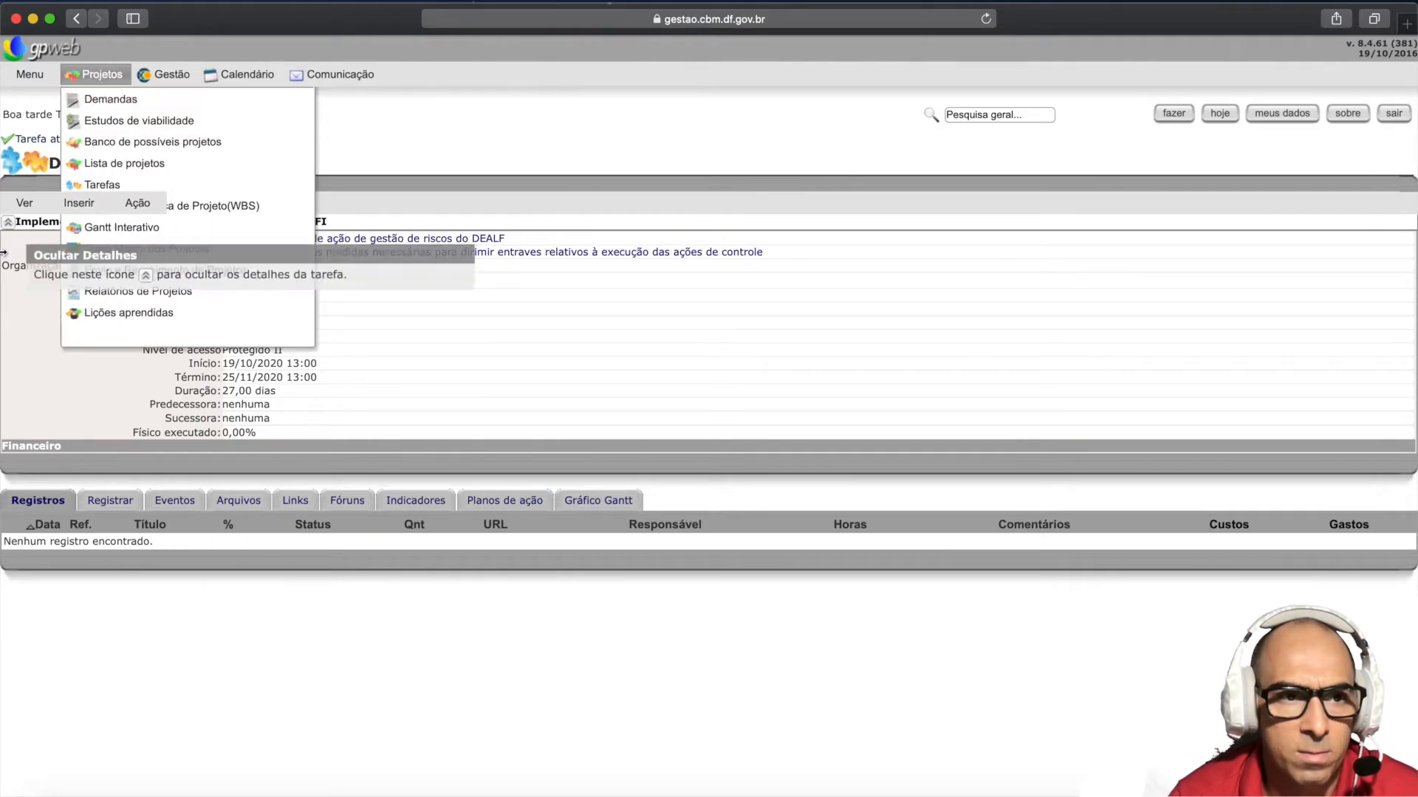
pyautogui.moveTo(25, 202)
pyautogui.click(28, 227)
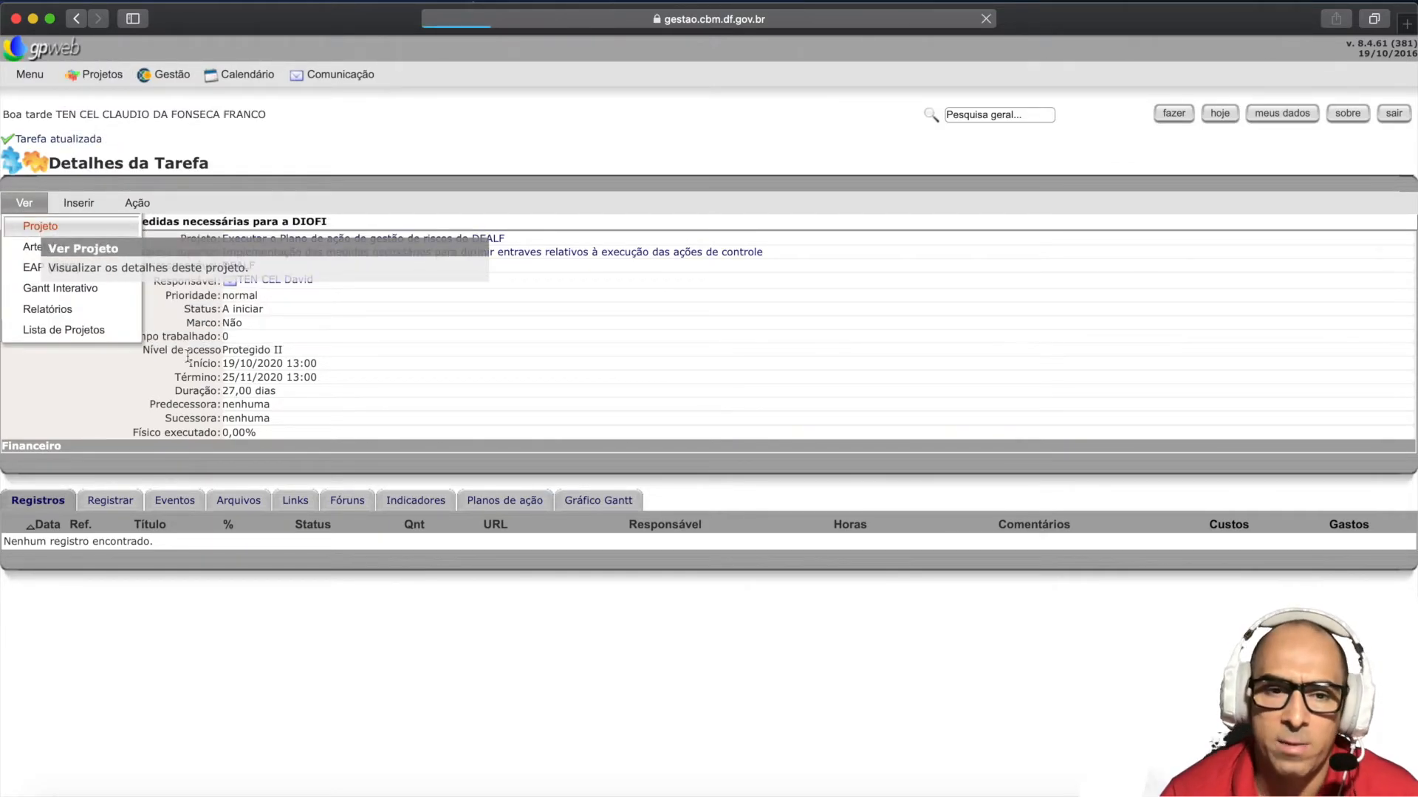
pyautogui.scroll(-2, 389, 421)
pyautogui.scroll(-15, 389, 420)
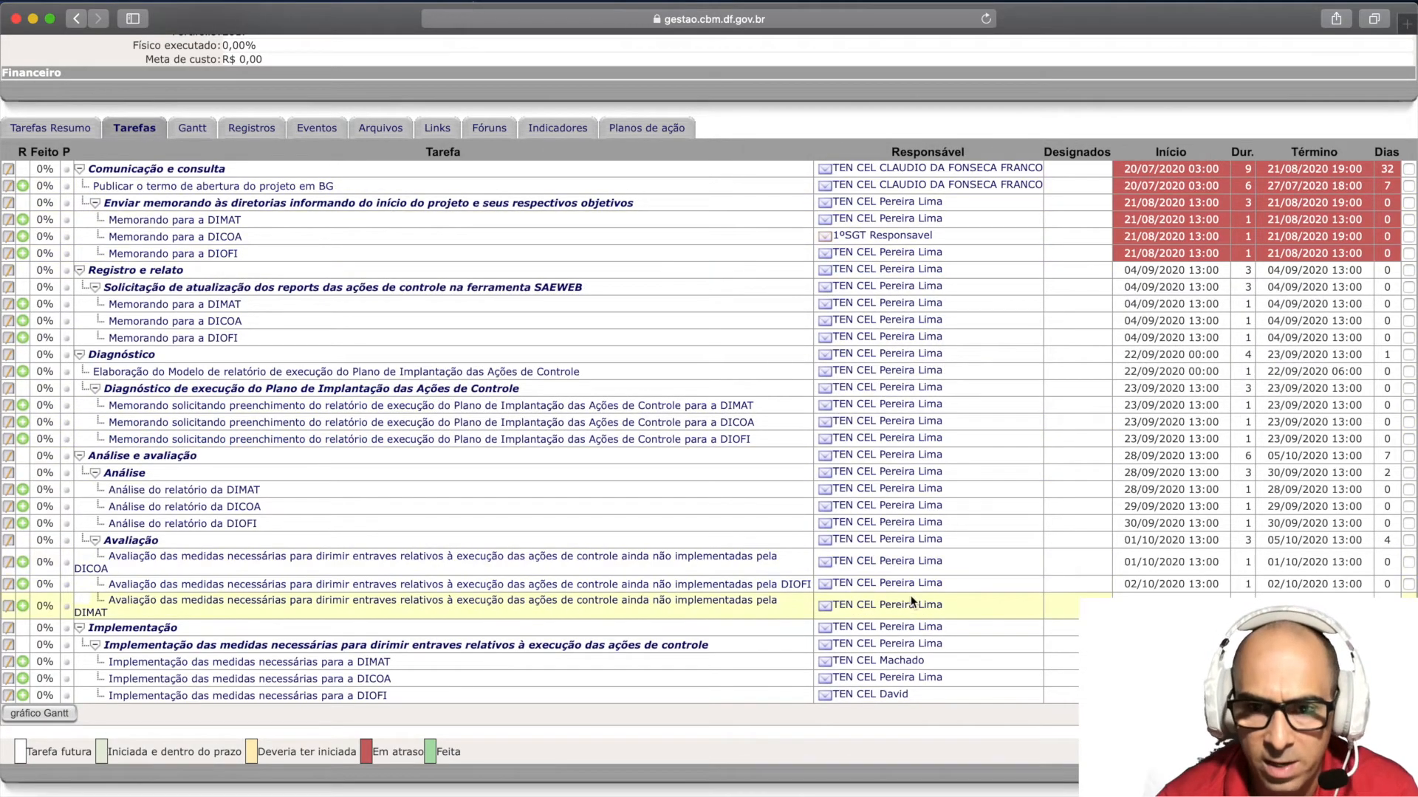
pyautogui.moveTo(889, 294)
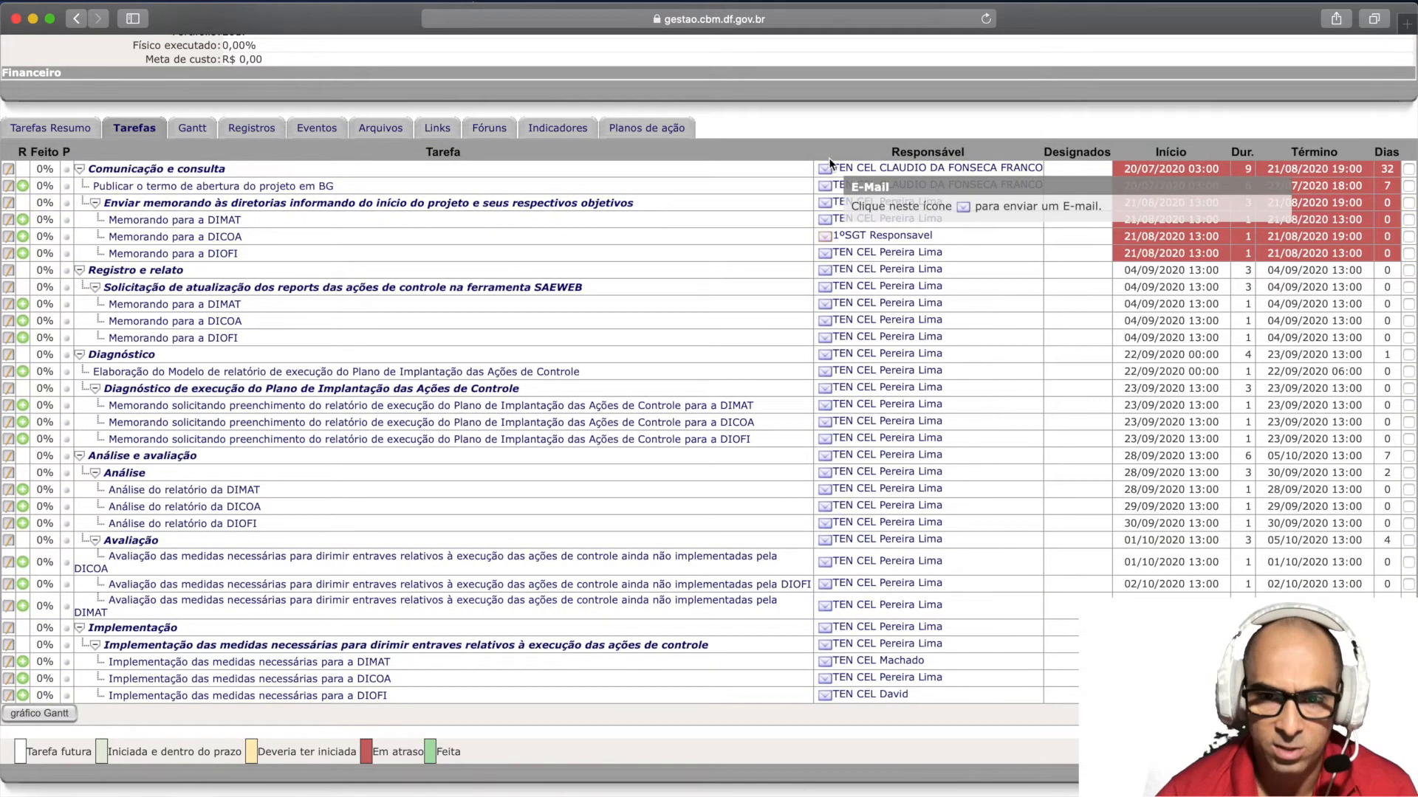
pyautogui.scroll(3, 896, 505)
pyautogui.scroll(-3, 896, 506)
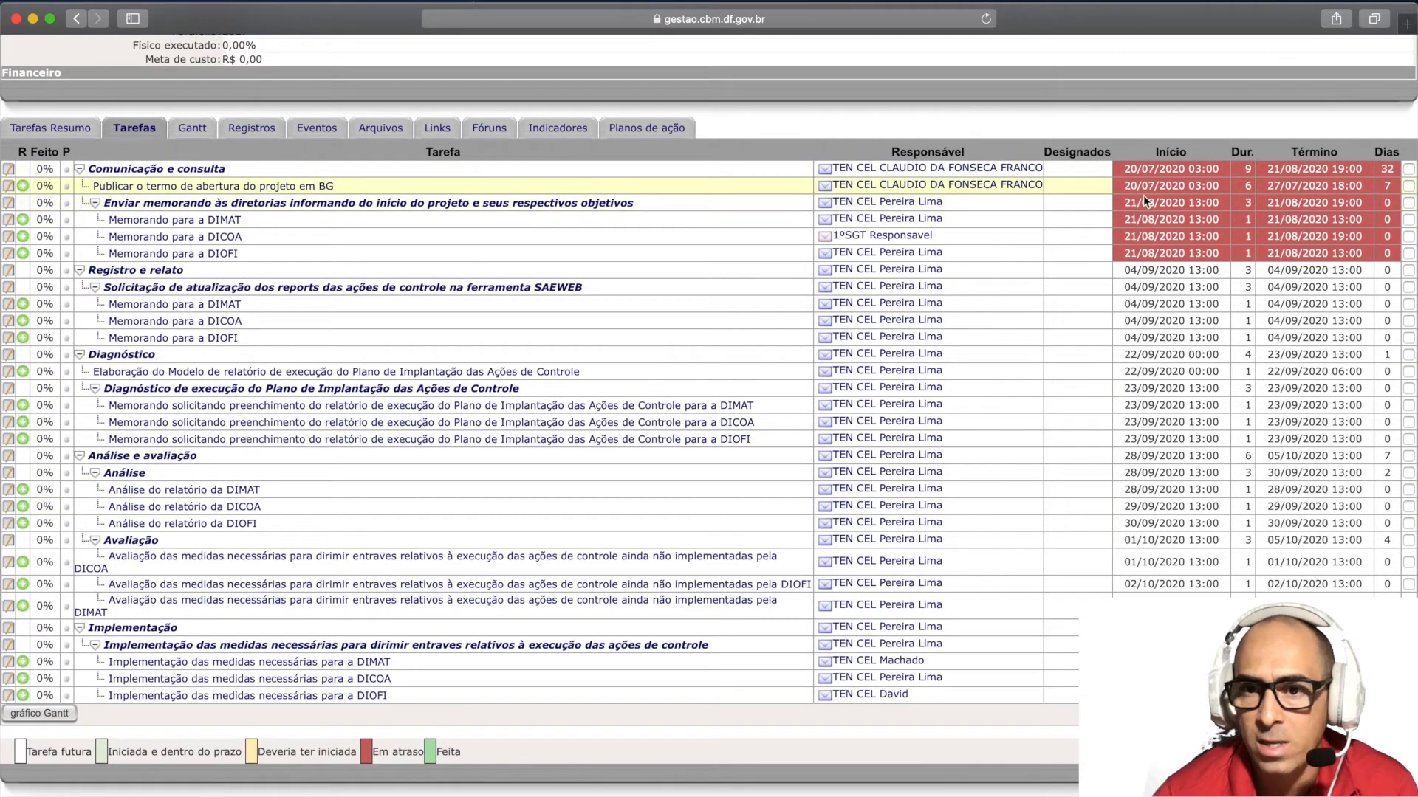
pyautogui.scroll(2, 1142, 209)
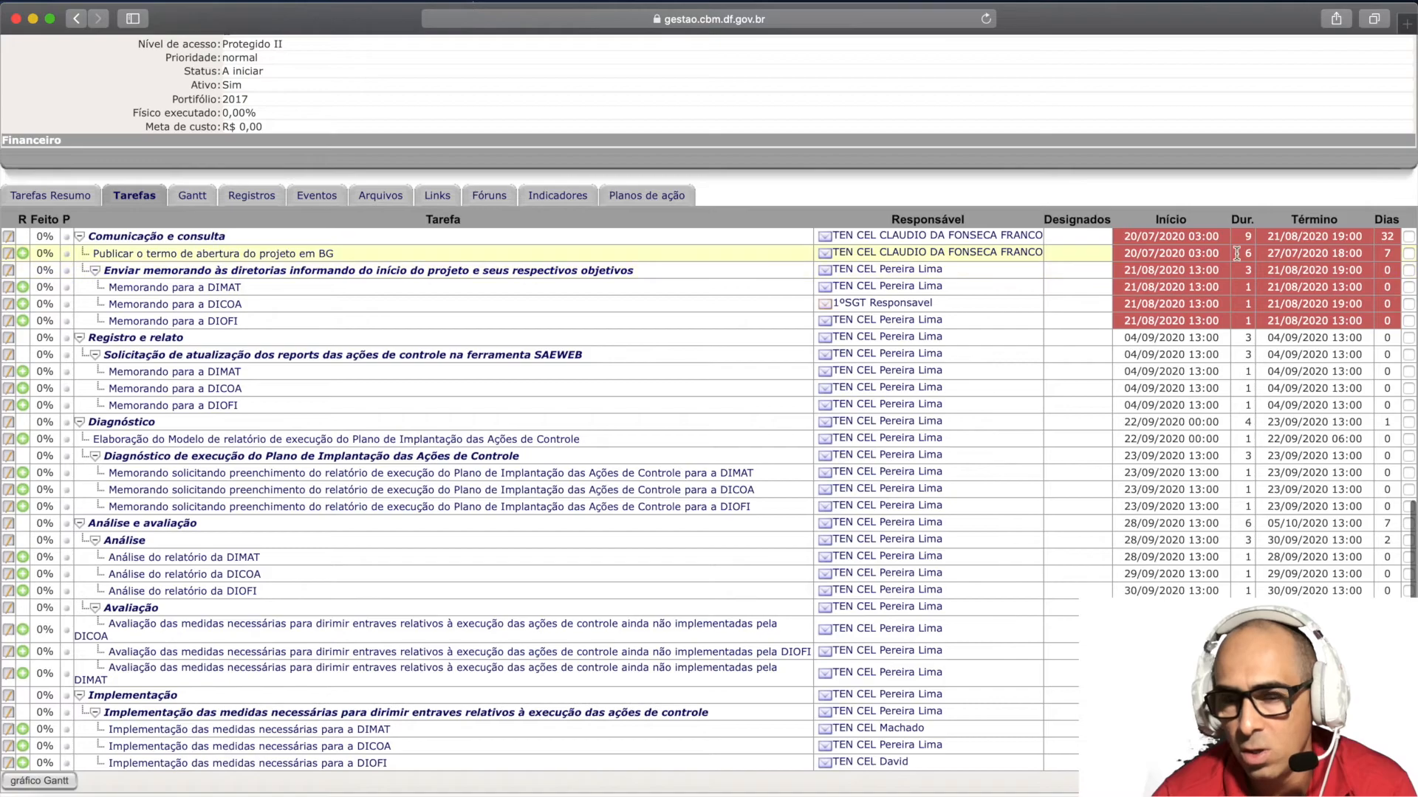
pyautogui.moveTo(568, 272)
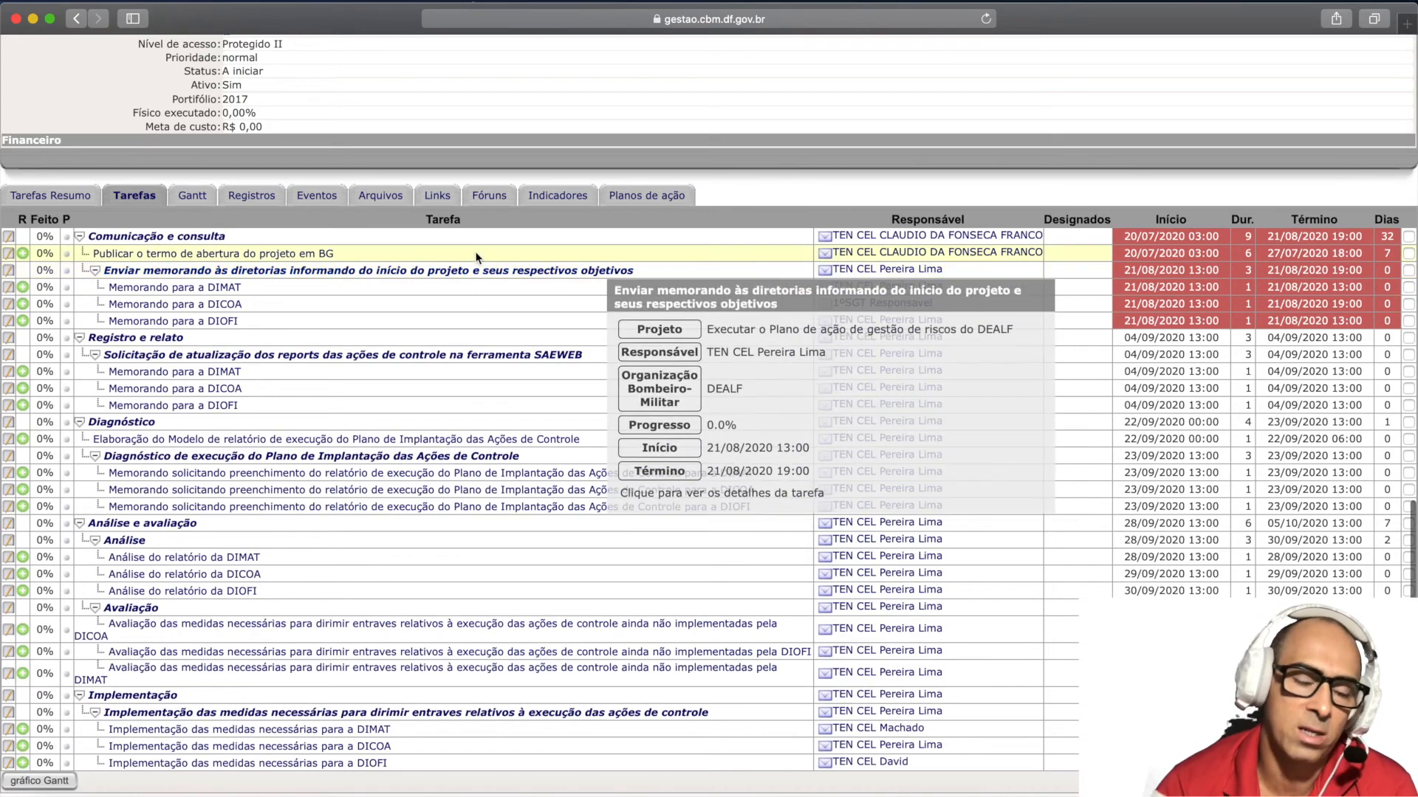